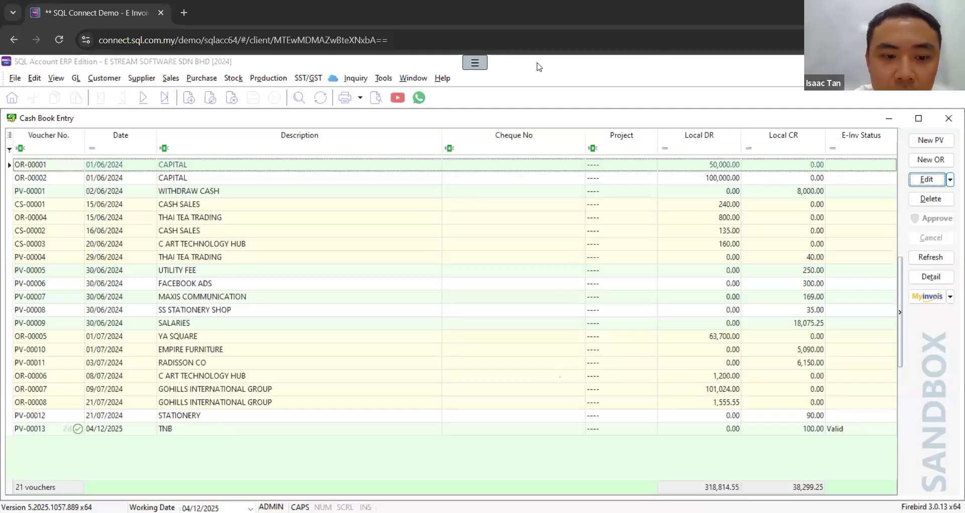
Step: Start a new tax code in the tax maintenance list and set its tax rate to 0%
left_click(393, 81)
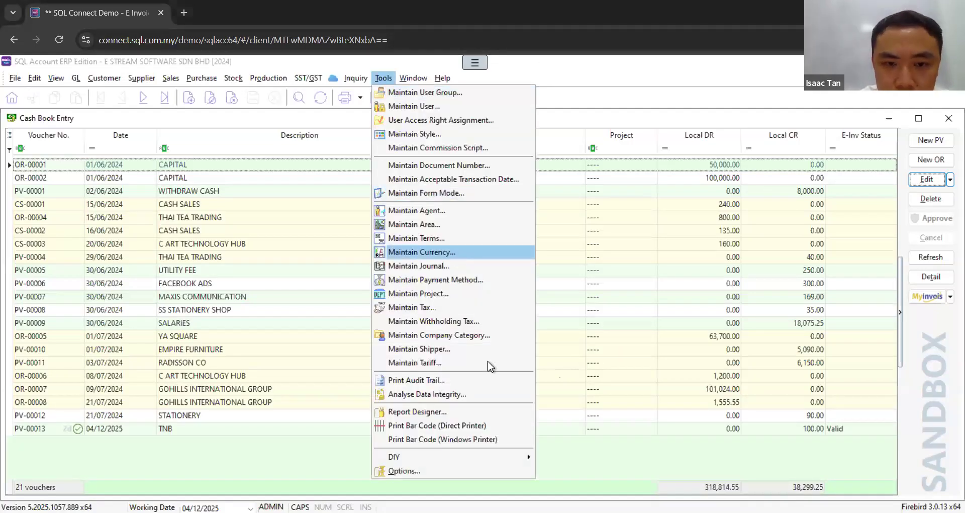
left_click(430, 309)
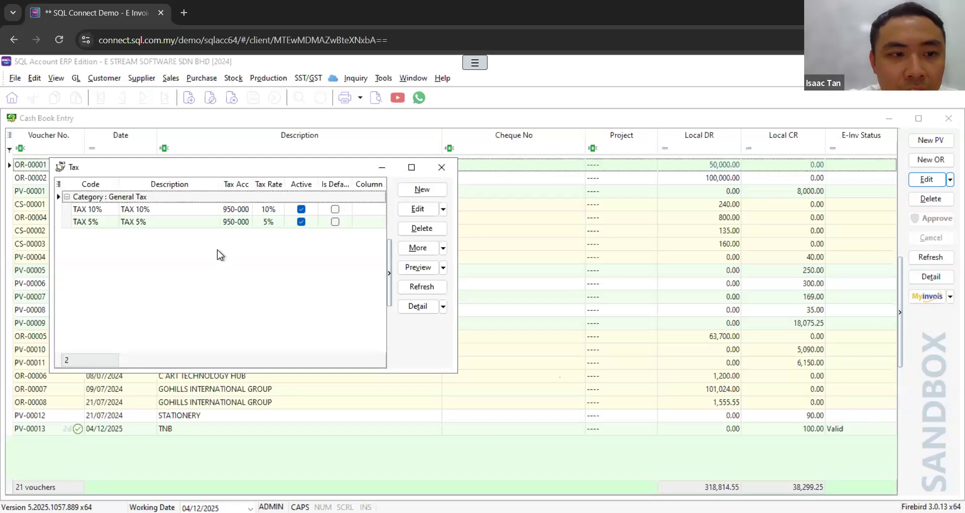
left_click(422, 191)
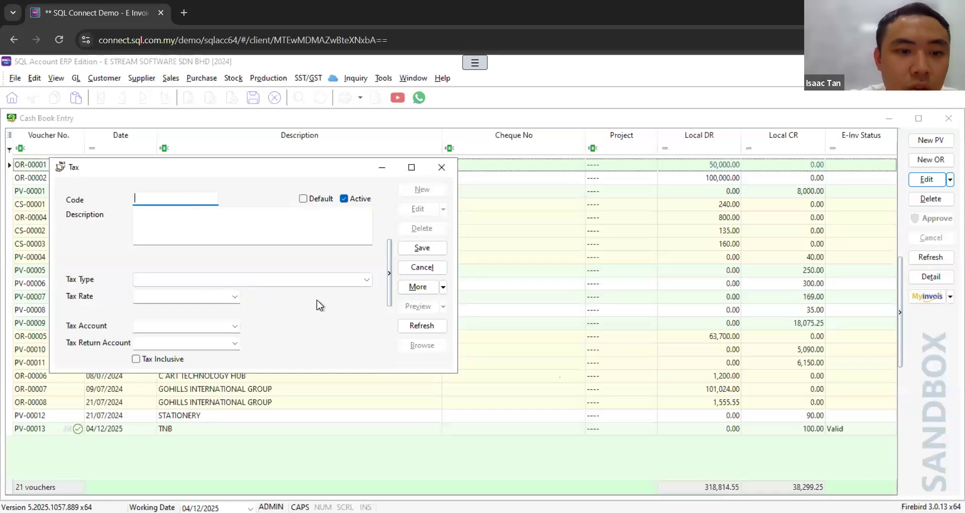
left_click(235, 298)
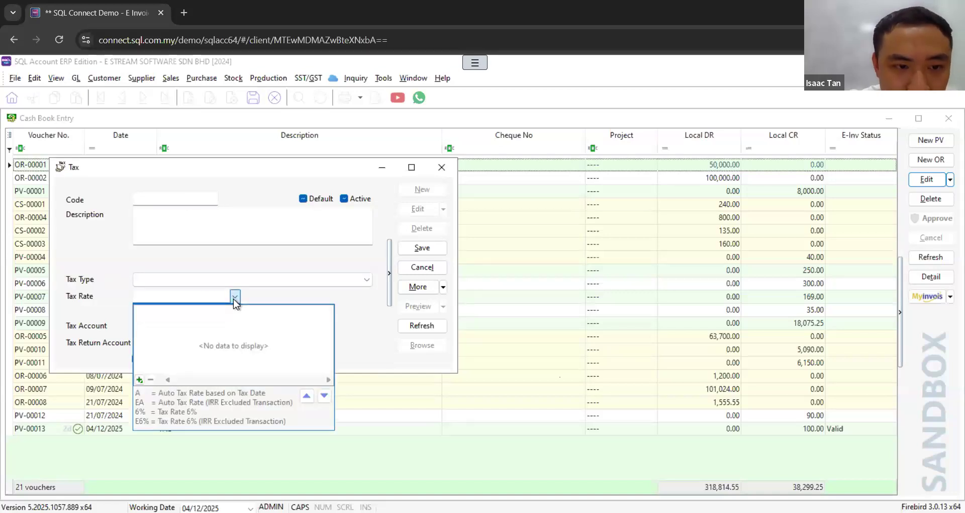
left_click(353, 315)
left_click(577, 335)
left_click(163, 300)
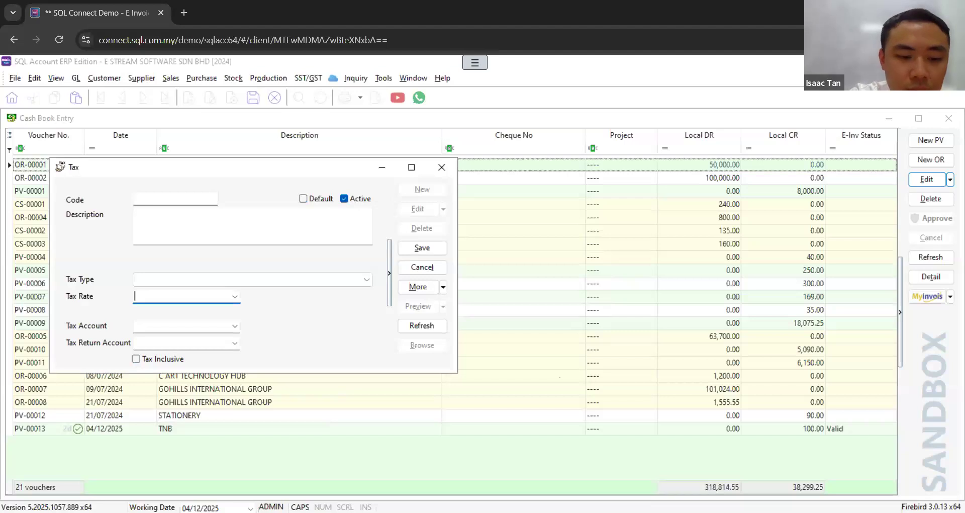
type("0Z%")
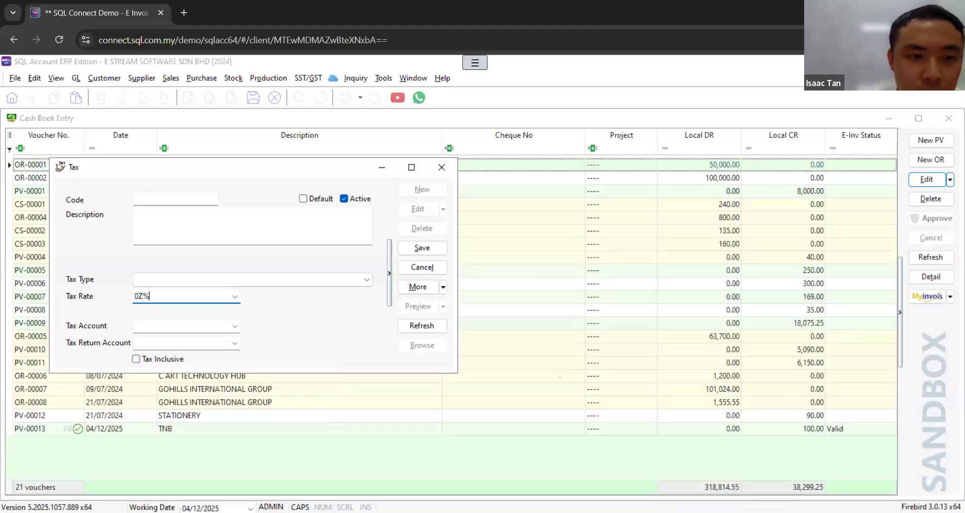
key("BackSpace")
key("BackSpace")
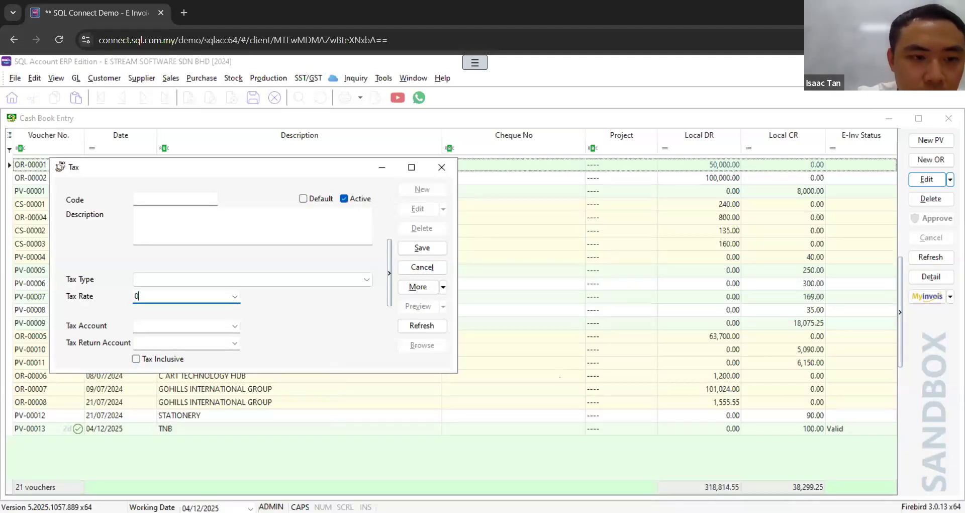
type("%")
Step: Examine the SST tax types offered for the new tax code, discard the entry and close the tax window
left_click(227, 279)
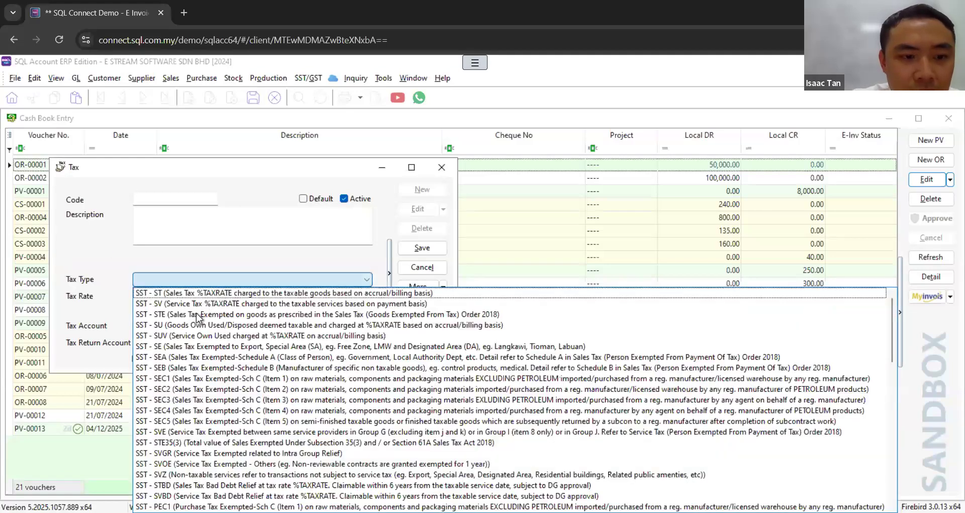
scroll(211, 376, "down", 1)
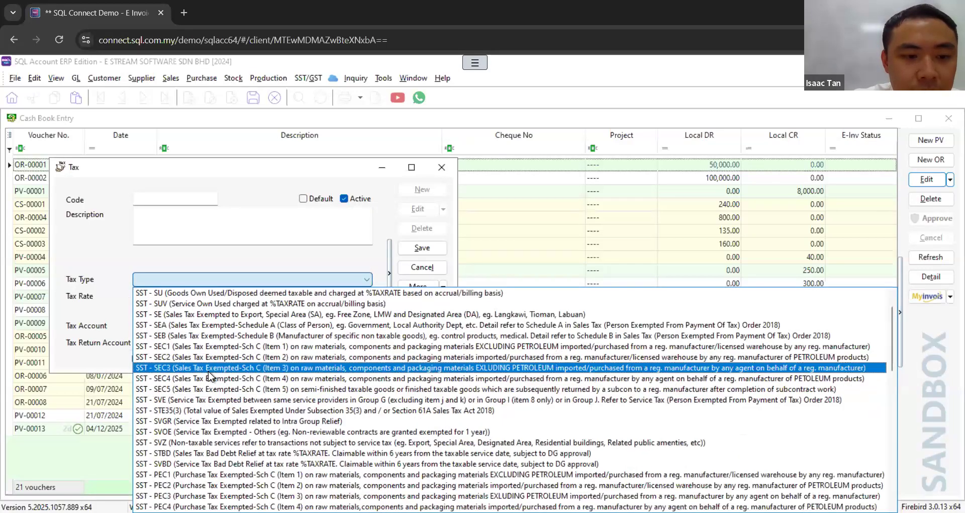
left_click(124, 219)
left_click(146, 201)
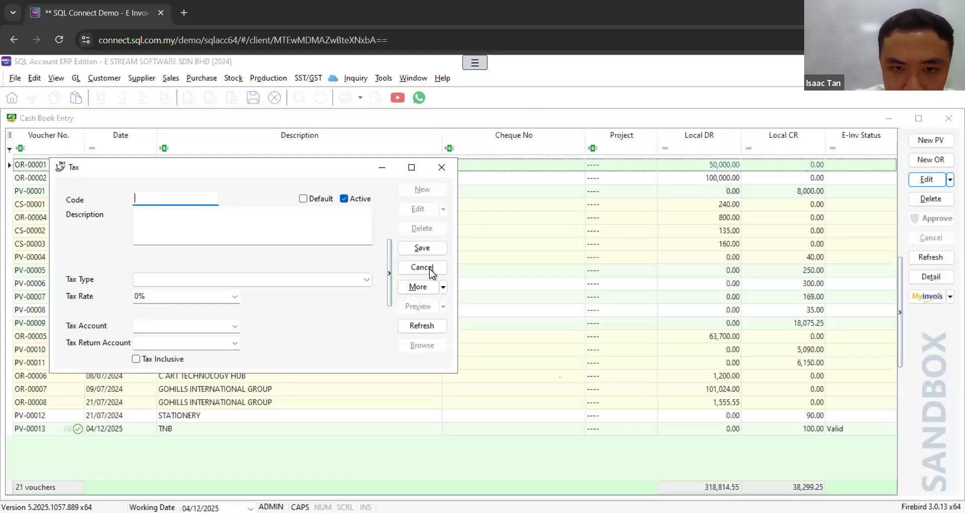
key("Escape")
left_click(518, 295)
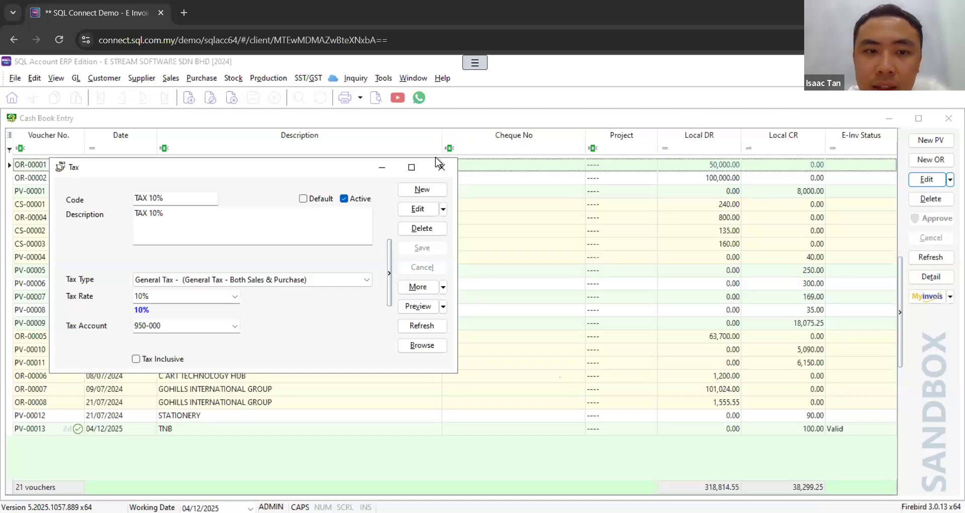
left_click(434, 171)
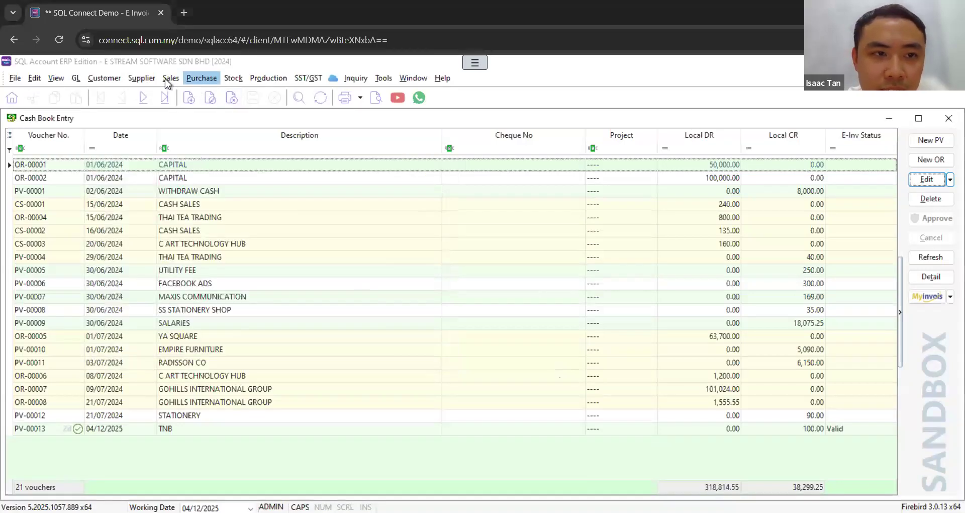
Step: View the sales invoice list and the purchase invoice list to compare their MyInvois options
left_click(171, 78)
left_click(186, 134)
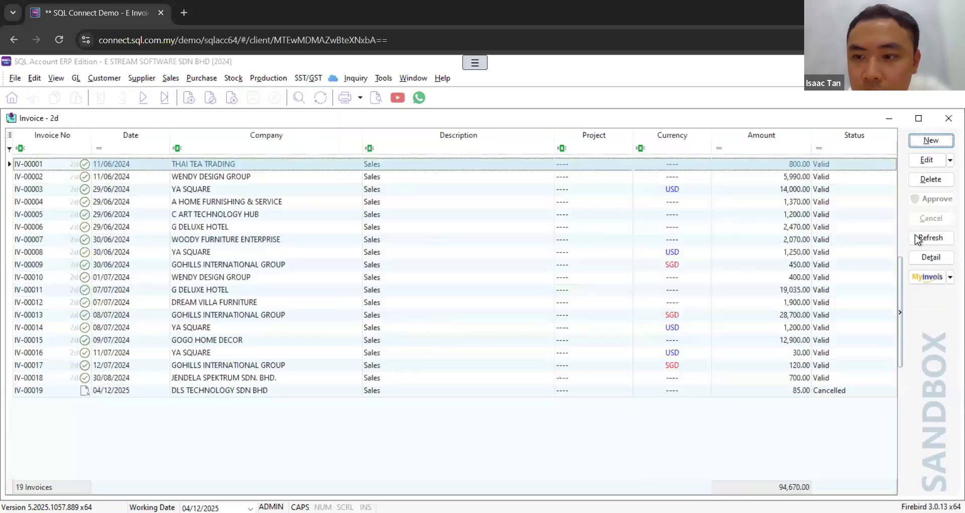
left_click(201, 77)
left_click(230, 134)
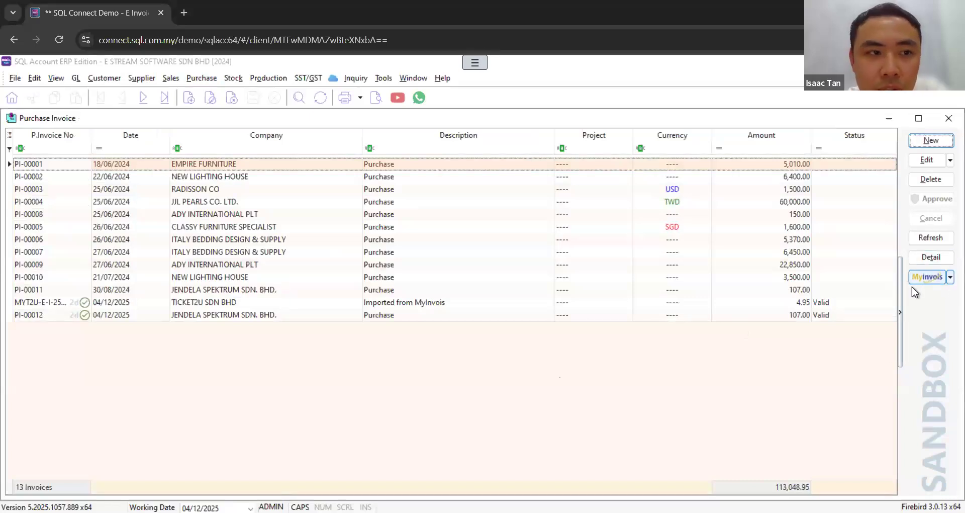
Step: View the customer invoice entry list to check for MyInvois options and close it
left_click(120, 79)
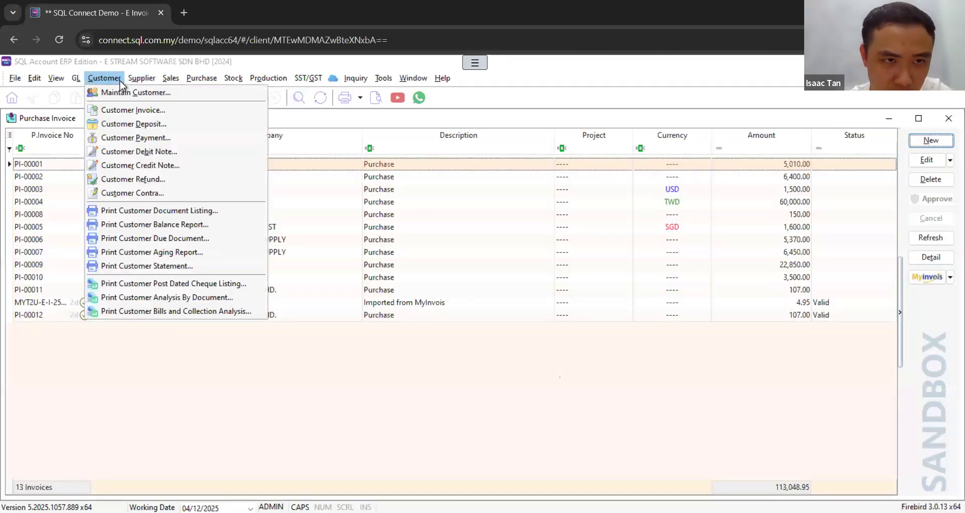
left_click(125, 110)
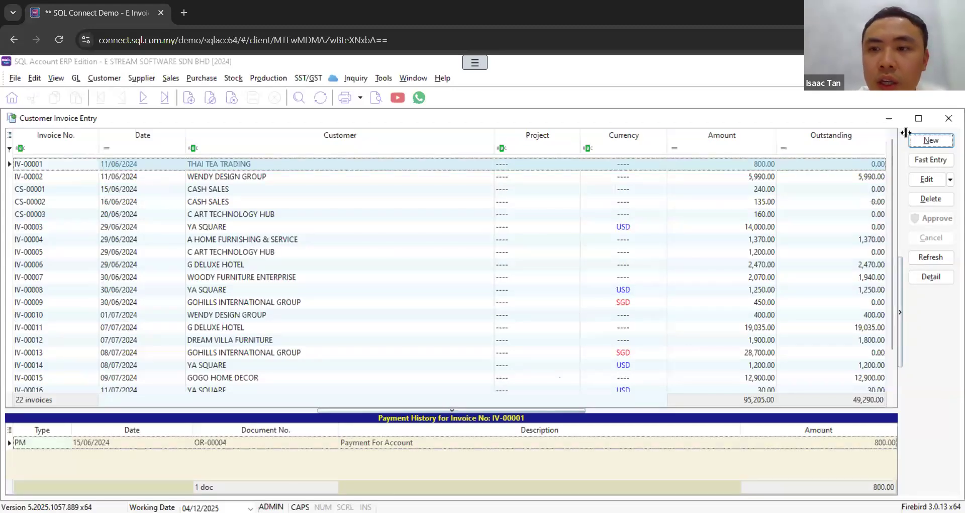
left_click(947, 120)
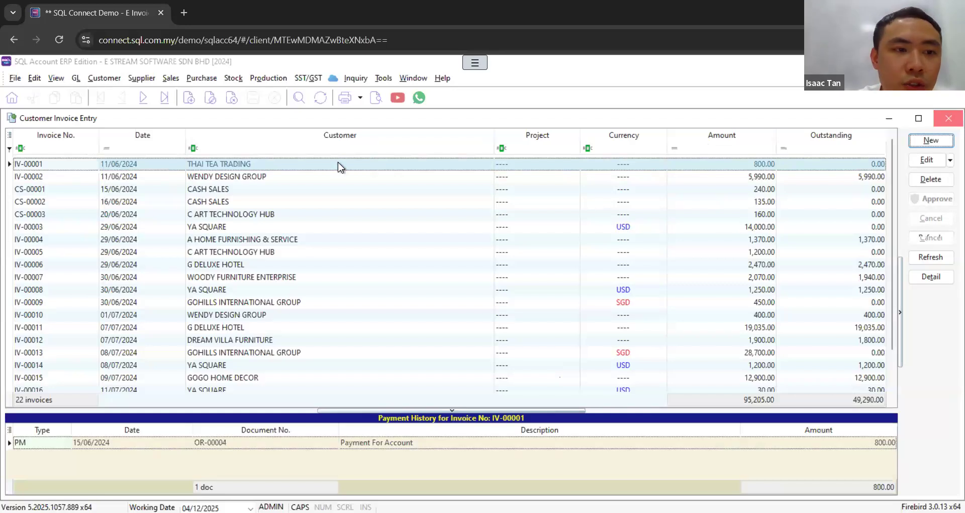
left_click(181, 77)
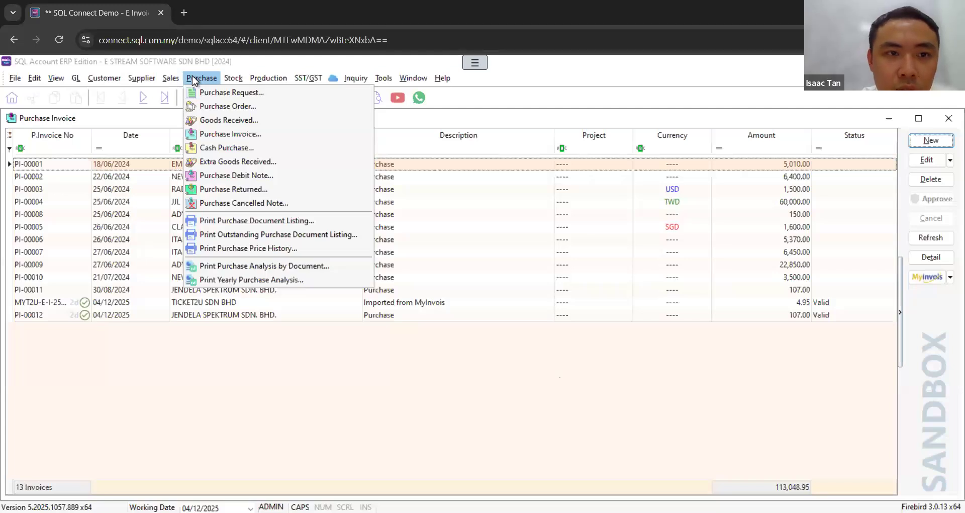
left_click(102, 79)
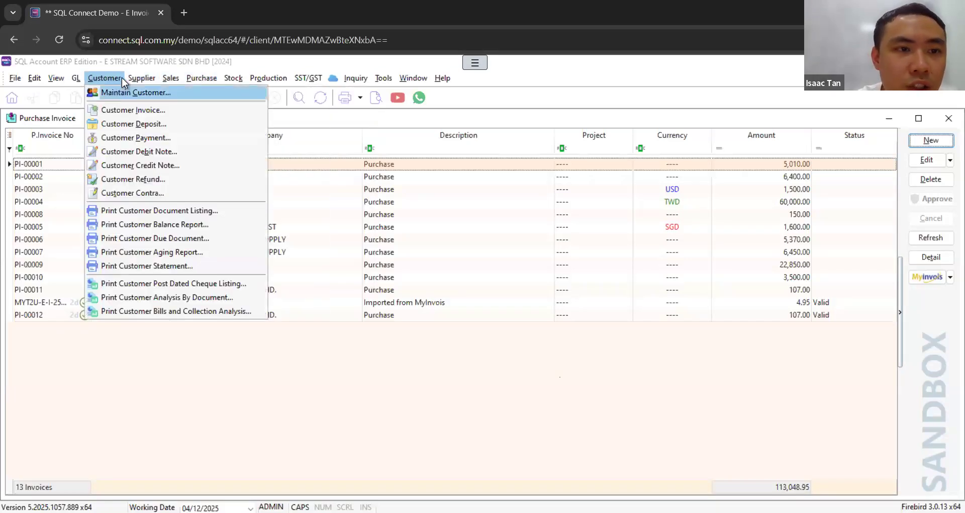
mouse_move(133, 78)
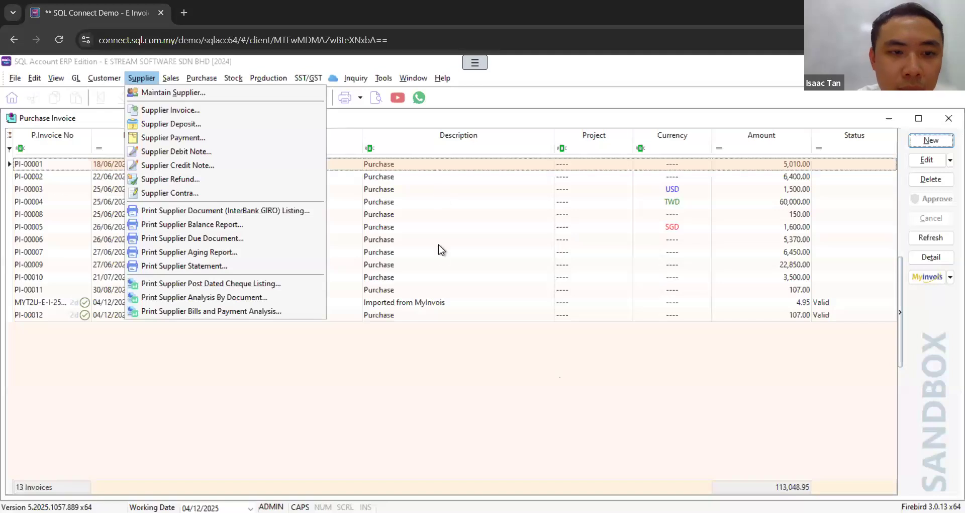
left_click(398, 333)
Step: Create a new sales invoice for the customer A HOME FURNISHING & SERVICE
left_click(180, 81)
left_click(194, 135)
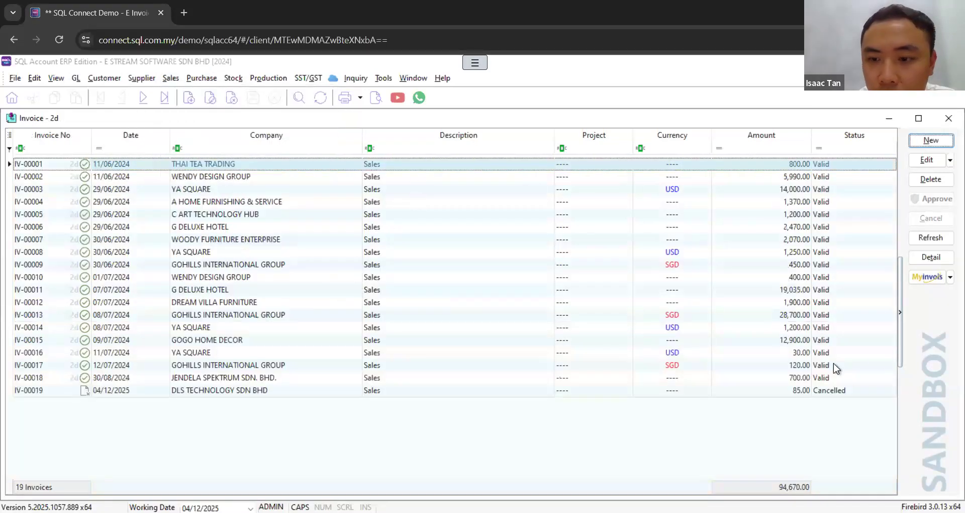
left_click(931, 140)
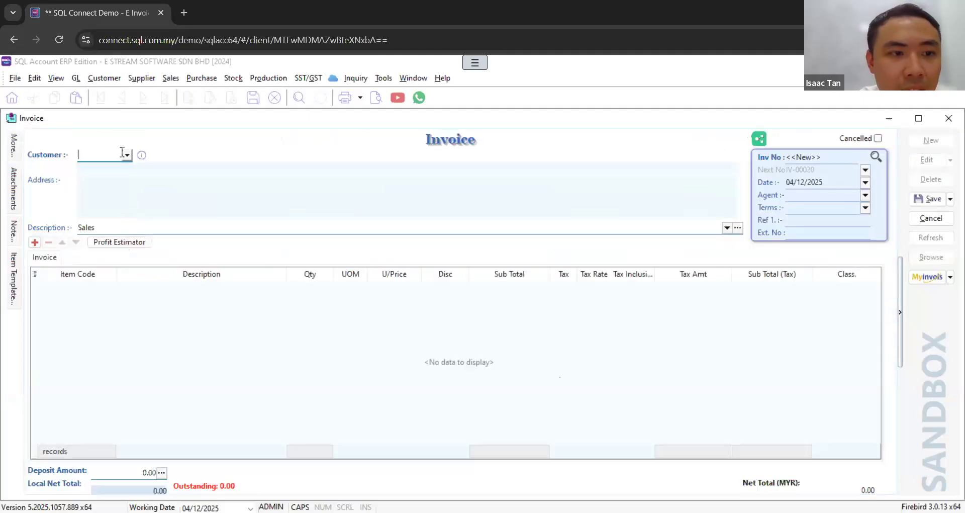
left_click(127, 156)
left_click(112, 186)
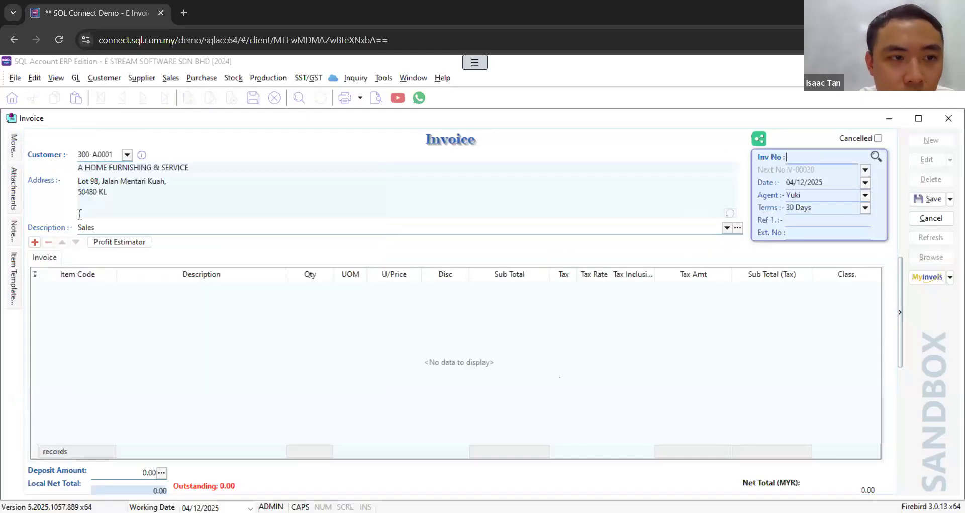
Step: Add one line with the item CL/LED Ring to the invoice and save it
left_click(35, 243)
left_click(109, 287)
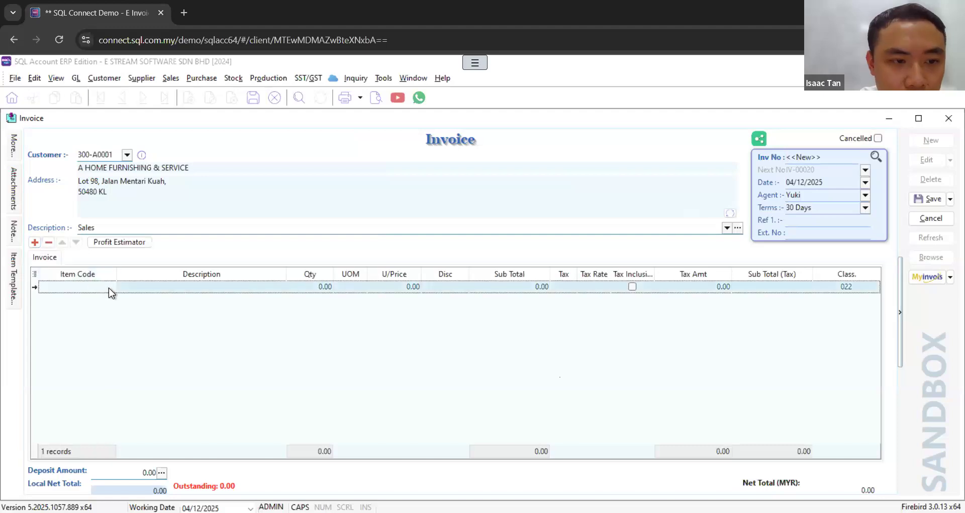
left_click(109, 287)
key("Up")
key("Return")
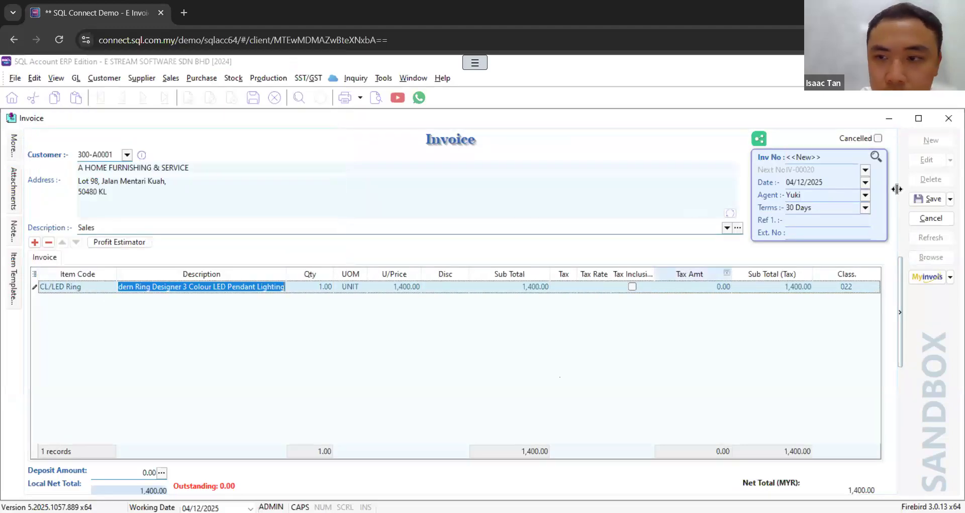
left_click(925, 201)
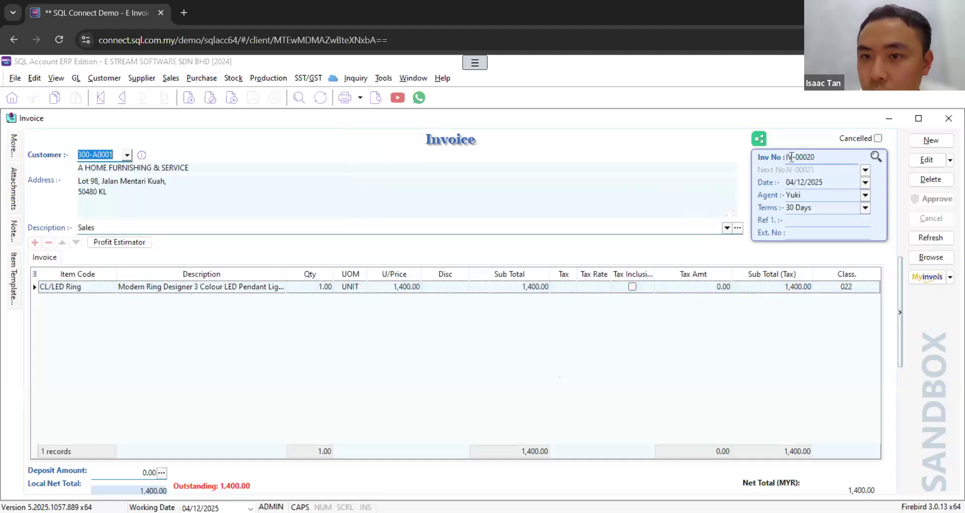
Step: Find the newly saved A HOME FURNISHING & SERVICE invoice in the customer invoice list and select it
left_click_drag(800, 158, 820, 161)
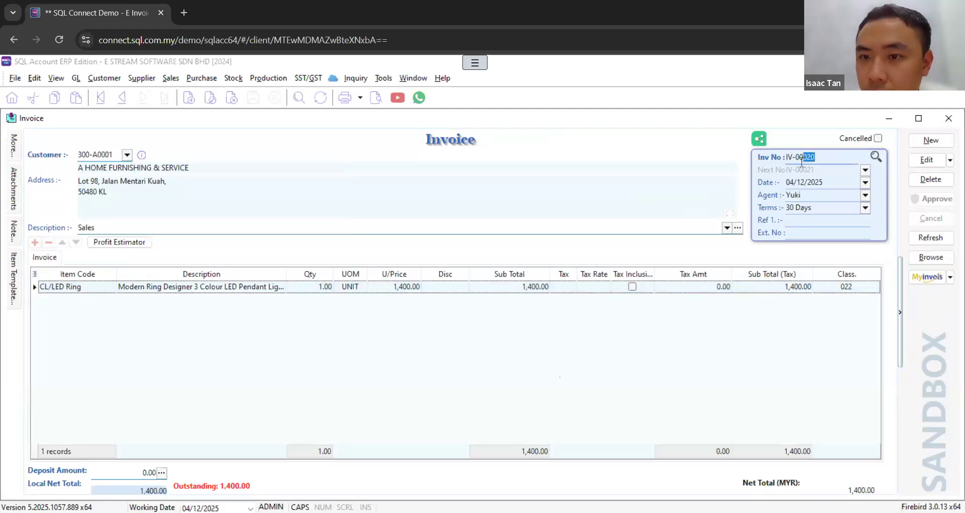
left_click(116, 80)
left_click(118, 107)
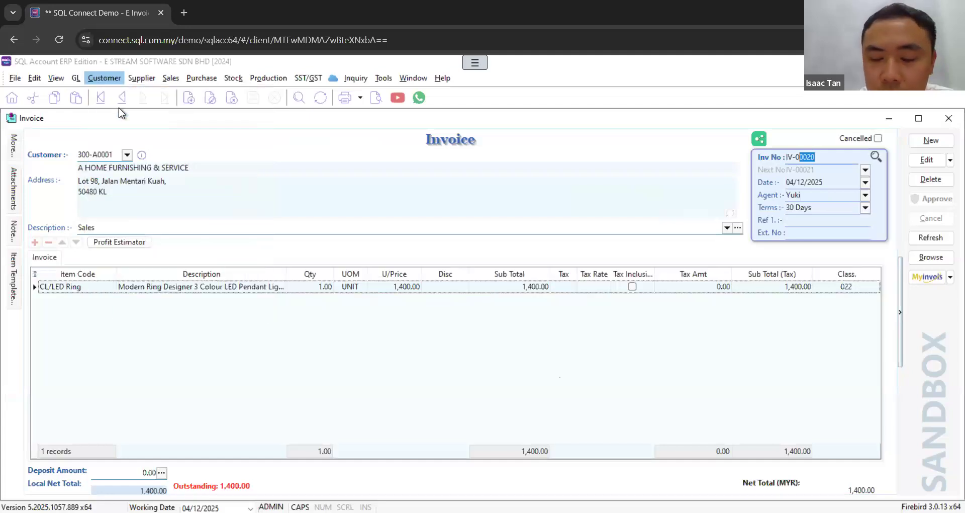
scroll(553, 282, "down", 2)
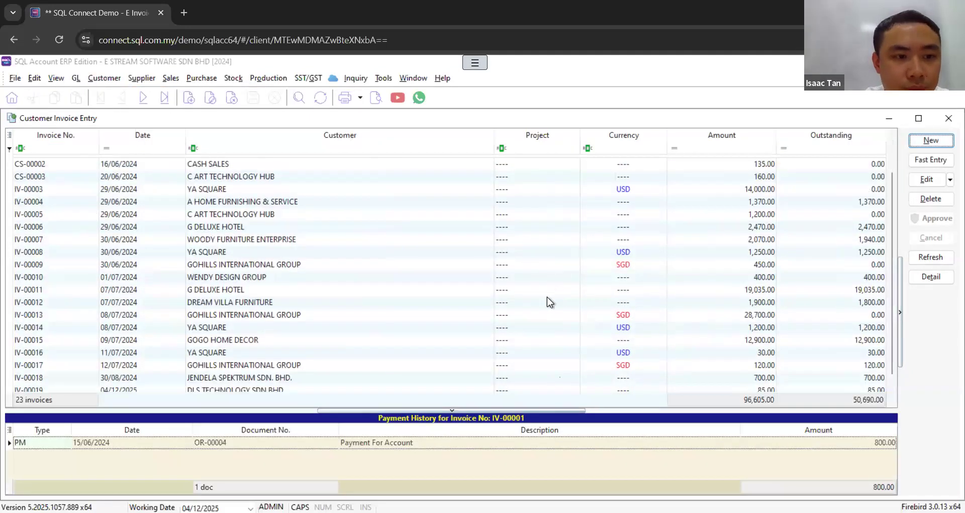
scroll(556, 296, "down", 1)
left_click(26, 378)
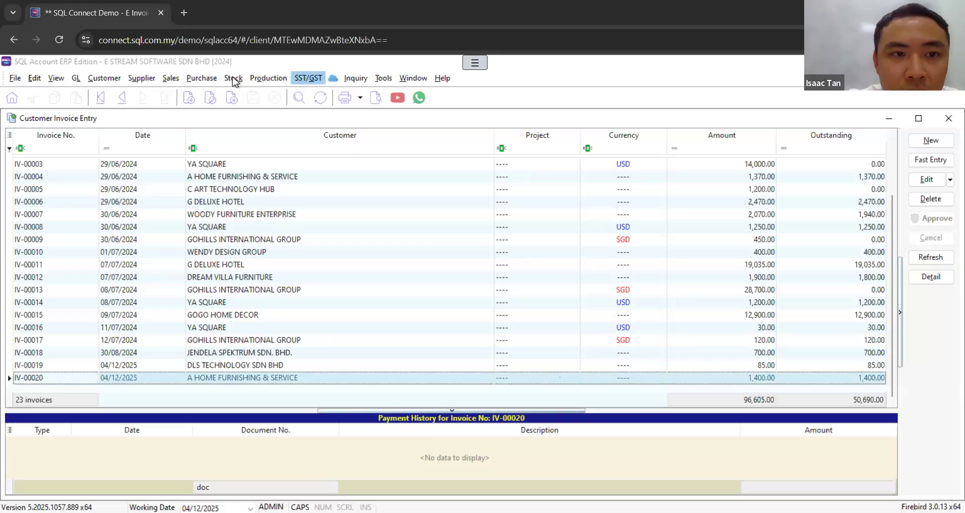
Step: Open the sandbox e-invoice batch import from the purchase invoices and list documents received from 04/11/2025 to 04/12/2025
left_click(202, 78)
left_click(235, 135)
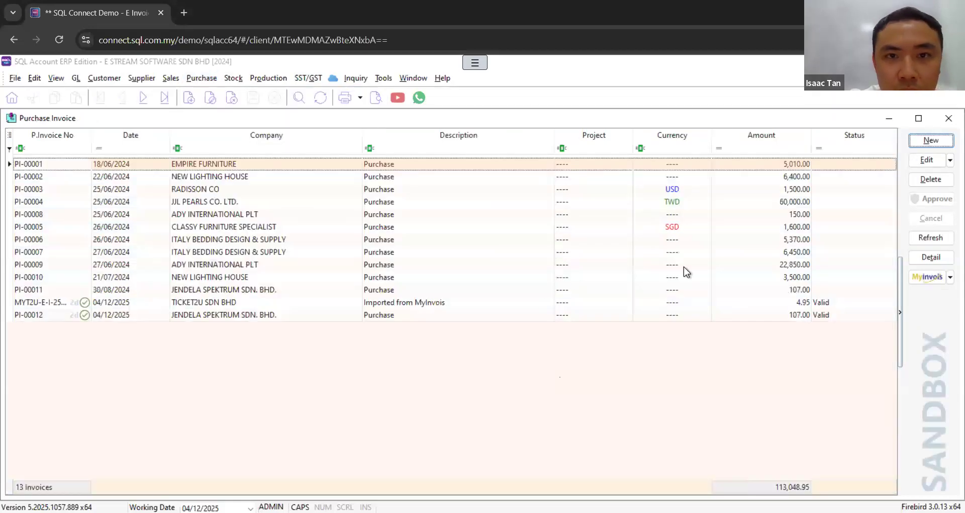
left_click(950, 276)
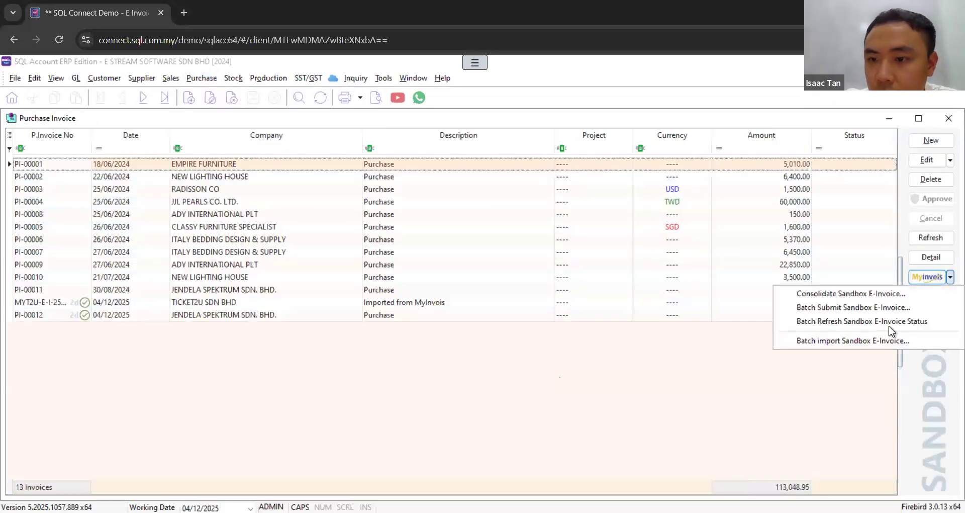
left_click(852, 341)
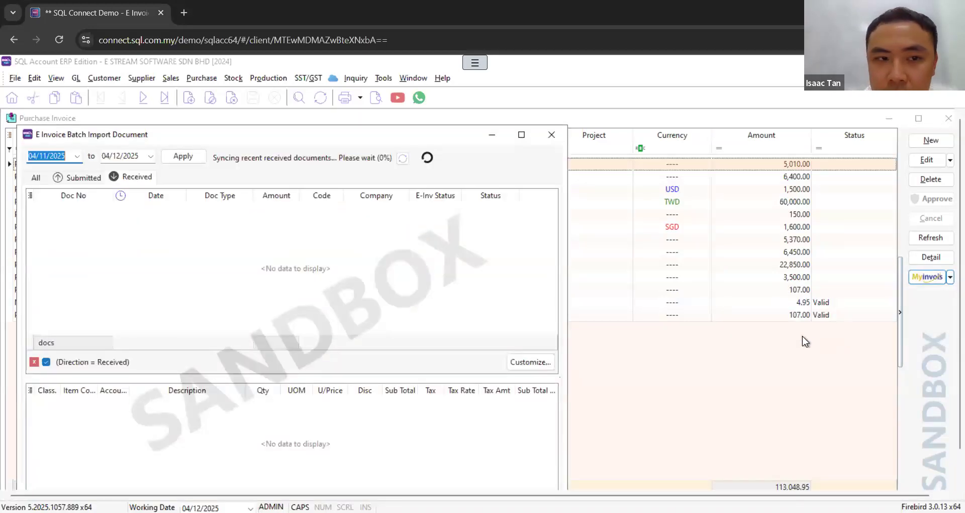
left_click(173, 159)
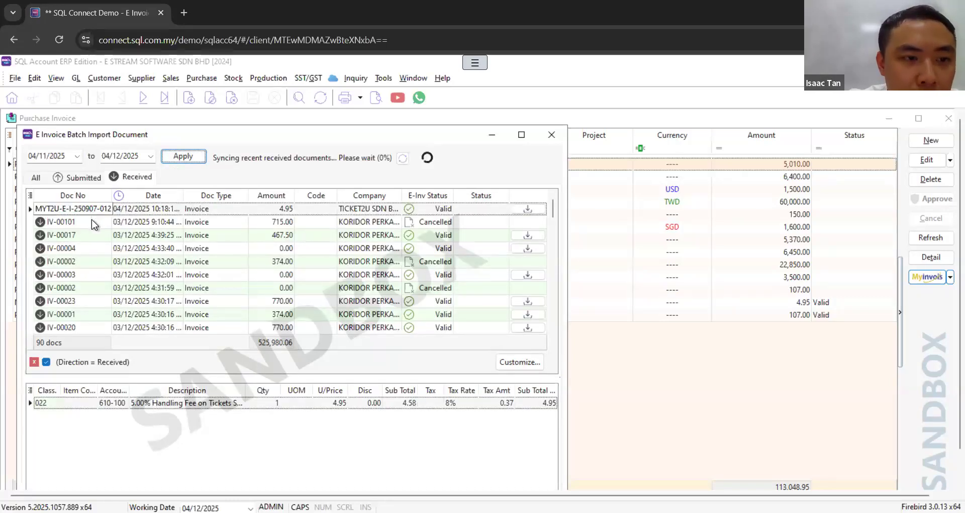
Step: Assign the supplier ADY INTERNATIONAL PLT (400-A0001) to the received TICKET2U SDN BHD invoice
left_click(334, 208)
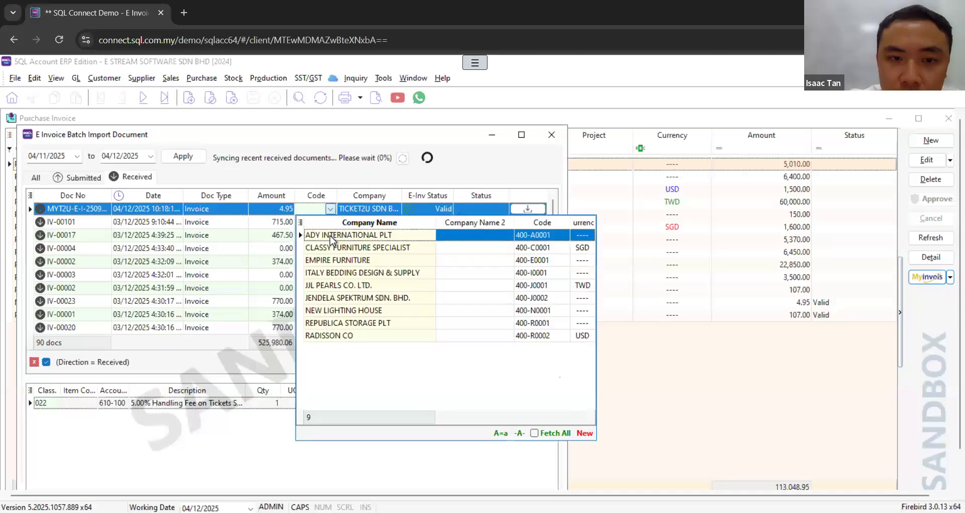
left_click(330, 236)
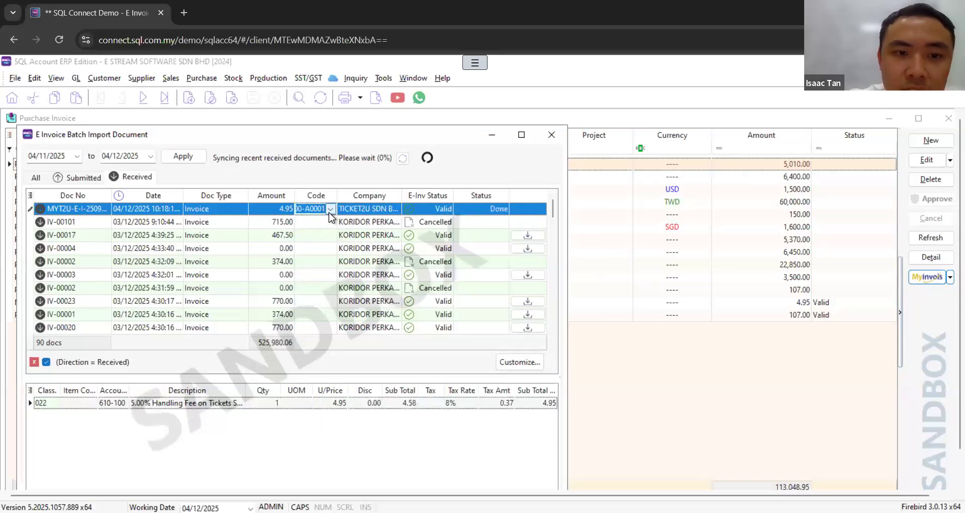
left_click(329, 211)
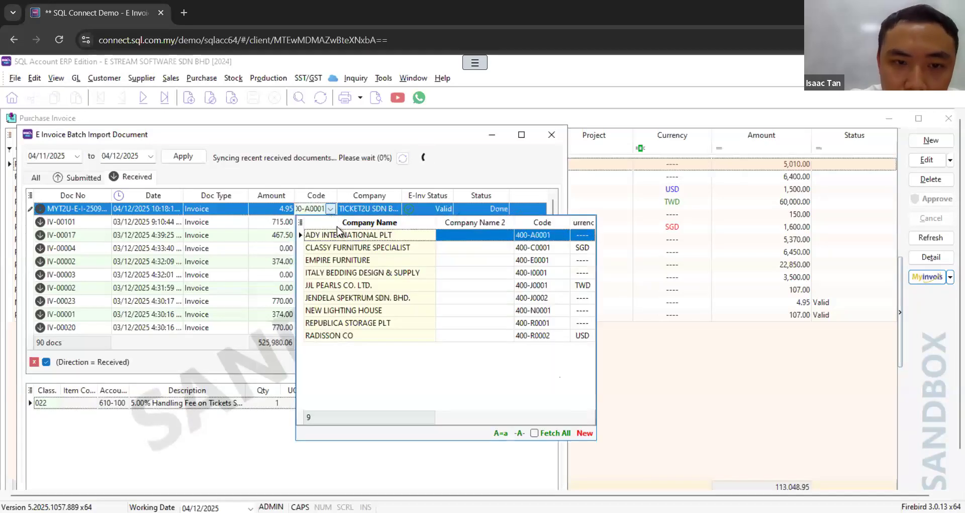
left_click(374, 174)
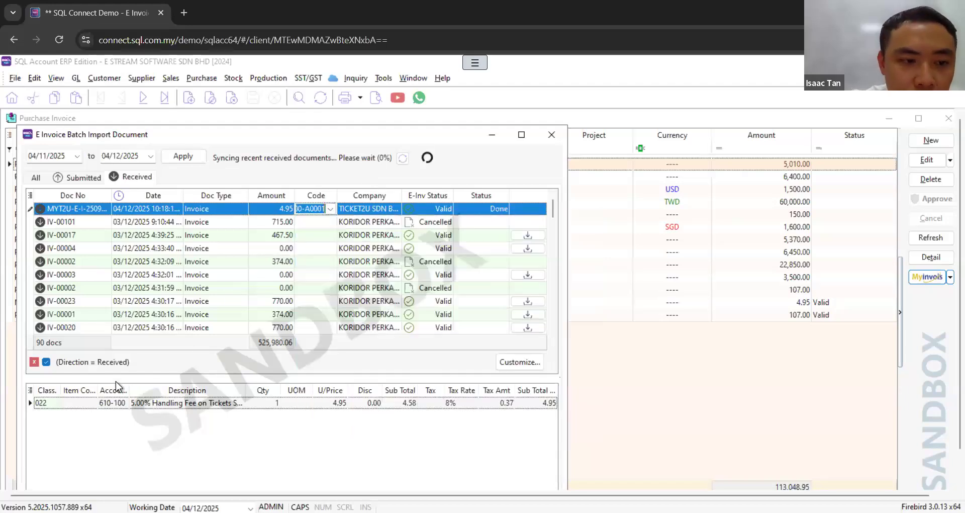
Step: Map the handling fee line of the received TICKET2U invoice to the stock item BOM-01/Black
left_click(90, 404)
left_click(91, 403)
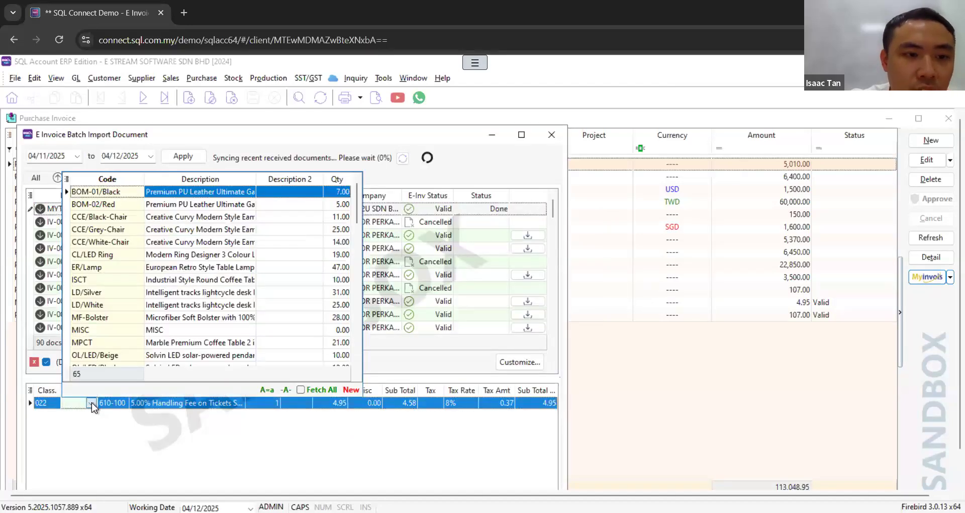
left_click(96, 427)
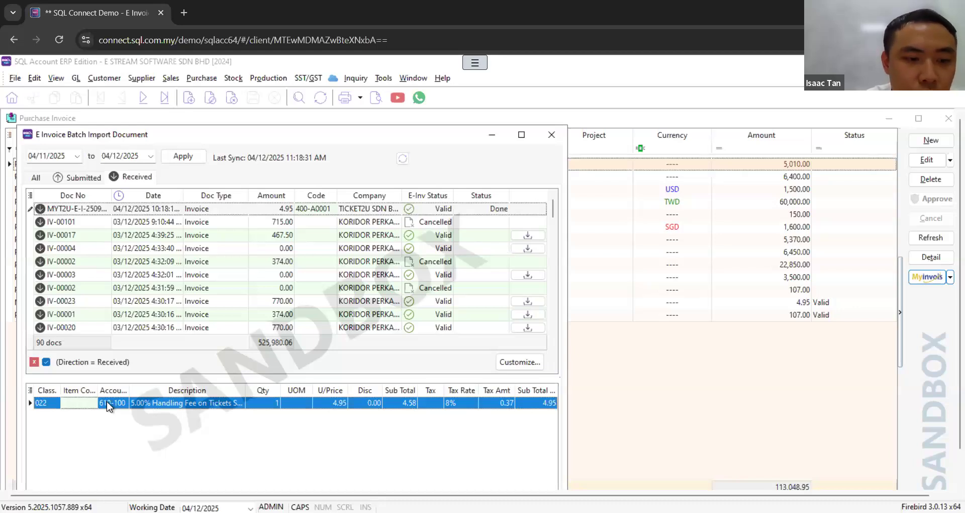
left_click(96, 403)
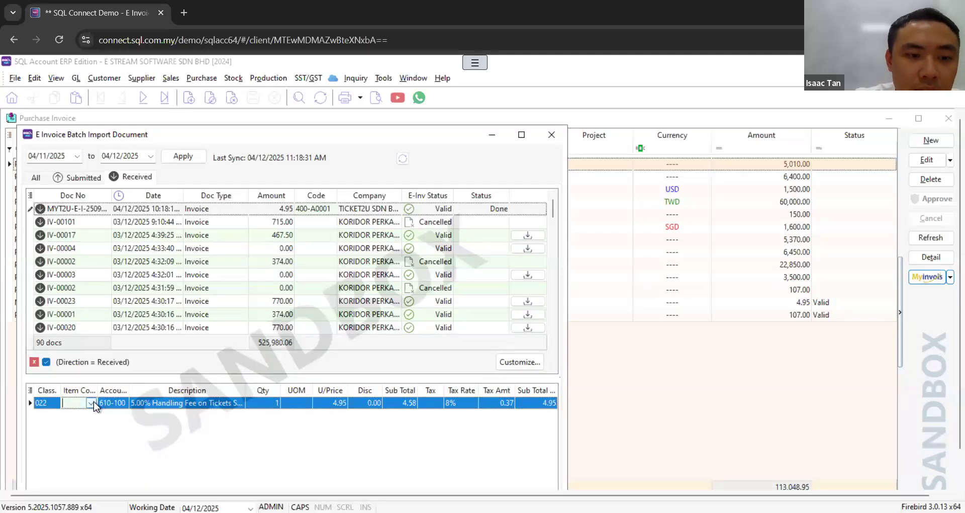
left_click(91, 402)
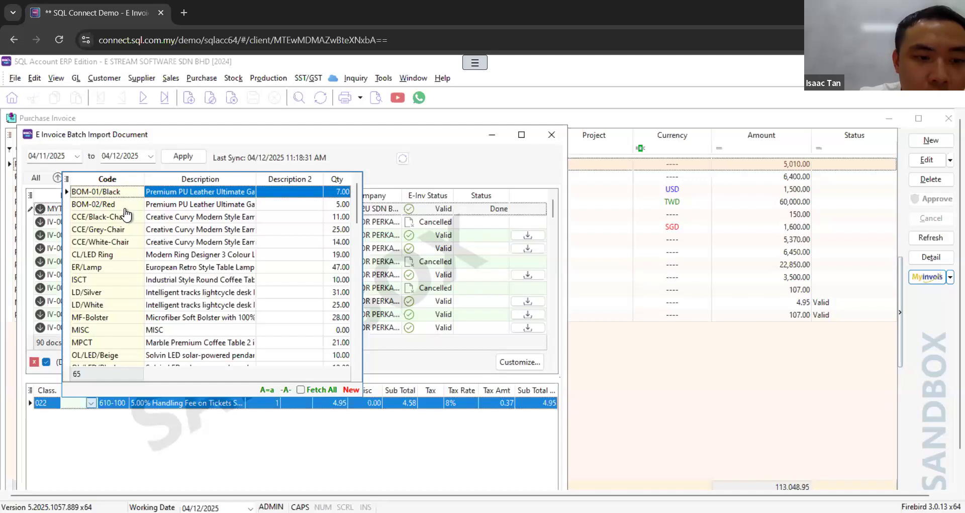
left_click(182, 413)
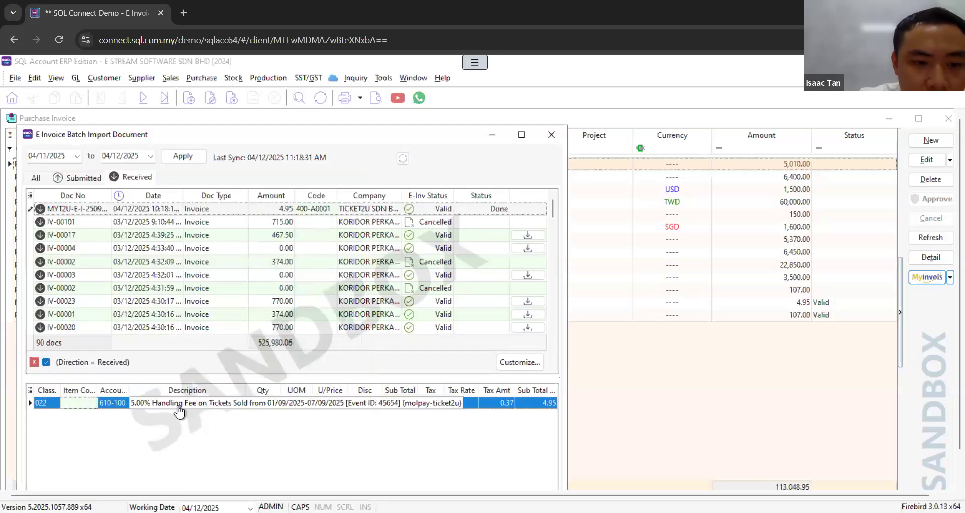
left_click(92, 405)
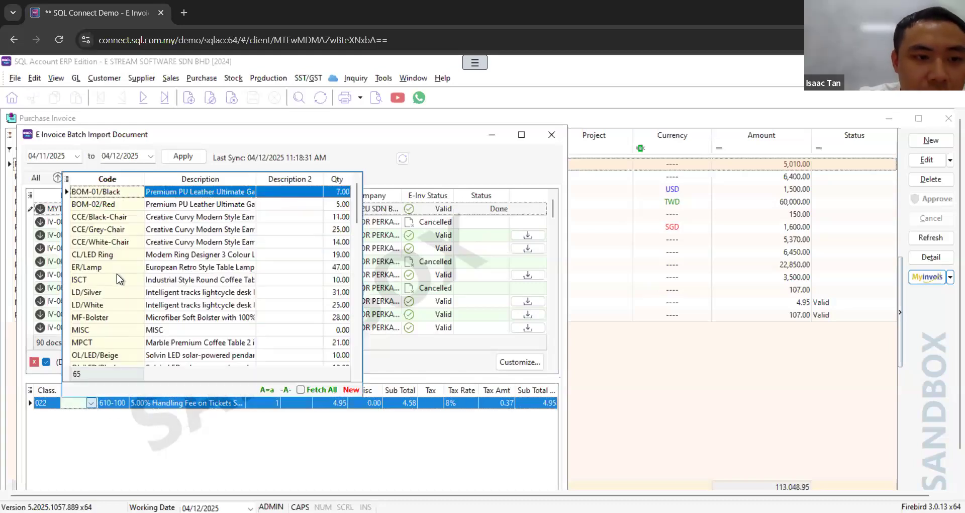
left_click(122, 196)
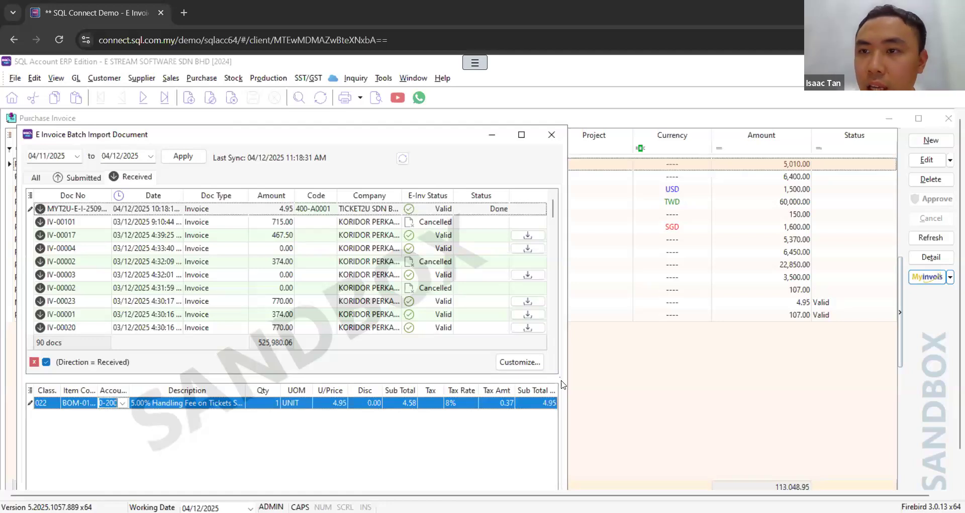
Step: Leave the batch import, review the purchase invoice imported from MyInvois for TICKET2U SDN BHD, and return to the invoice list
left_click(553, 135)
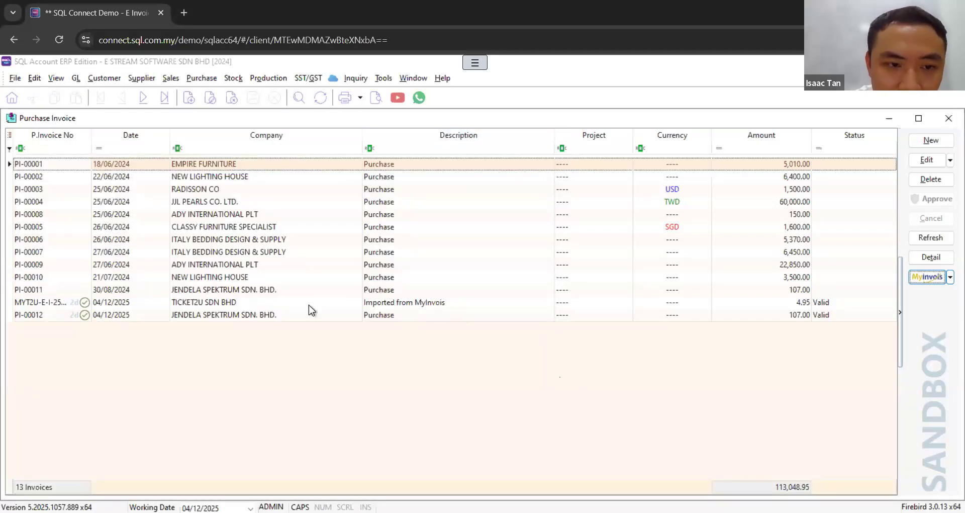
left_click(414, 302)
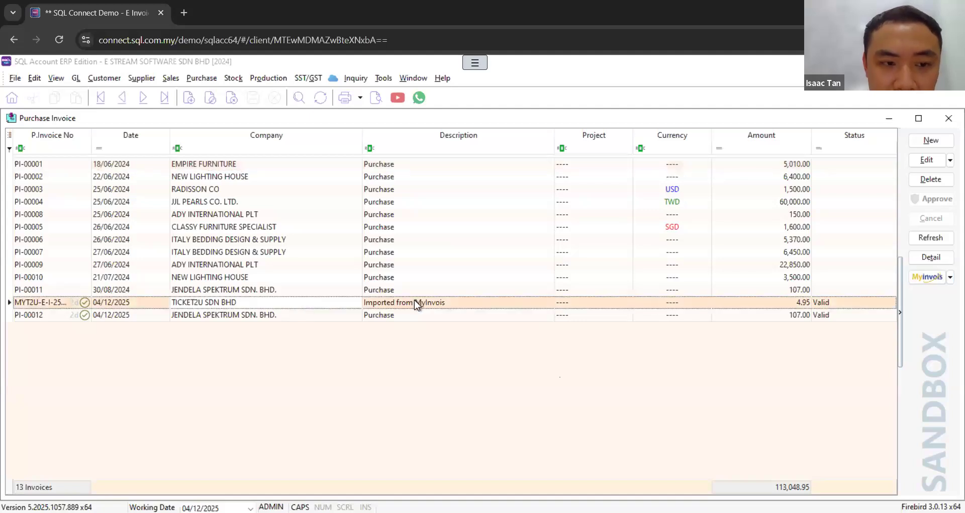
double_click(178, 305)
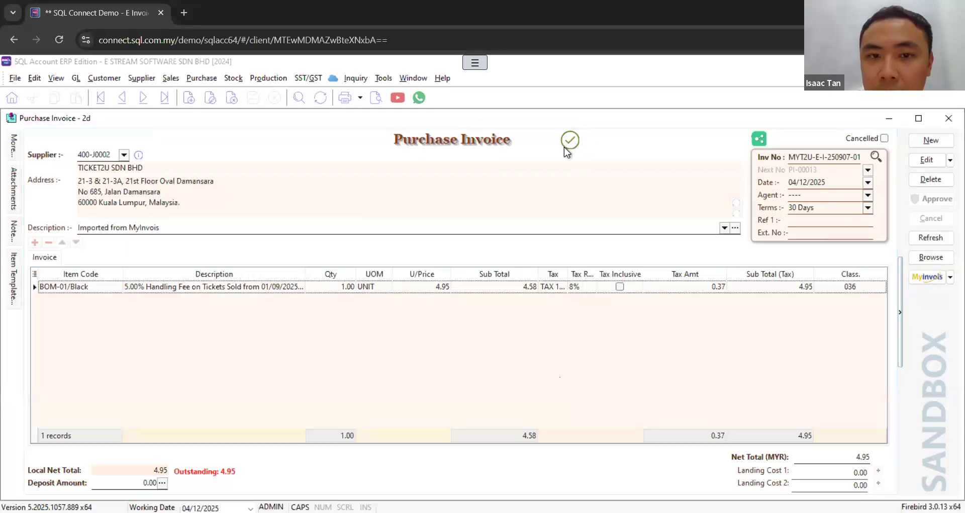
left_click(927, 256)
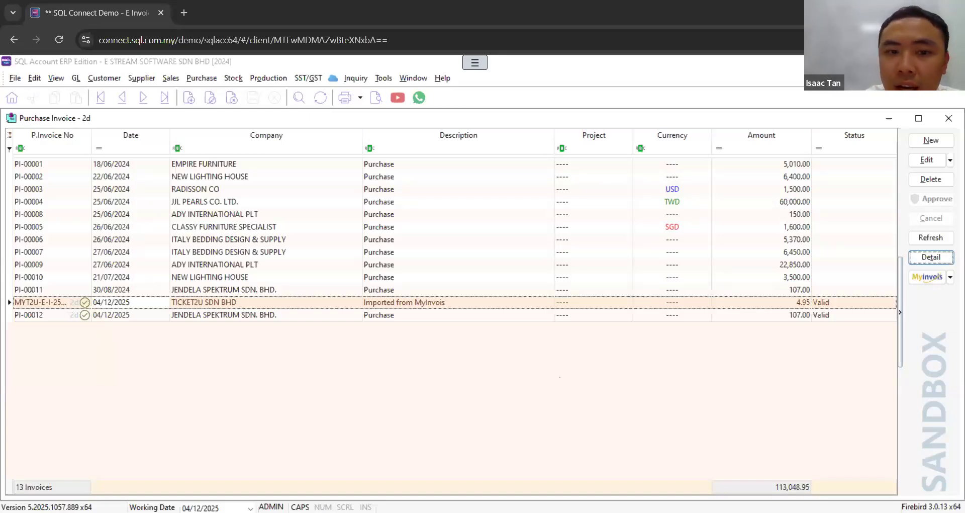
Step: Open the general ledger's cash book entries
left_click(75, 79)
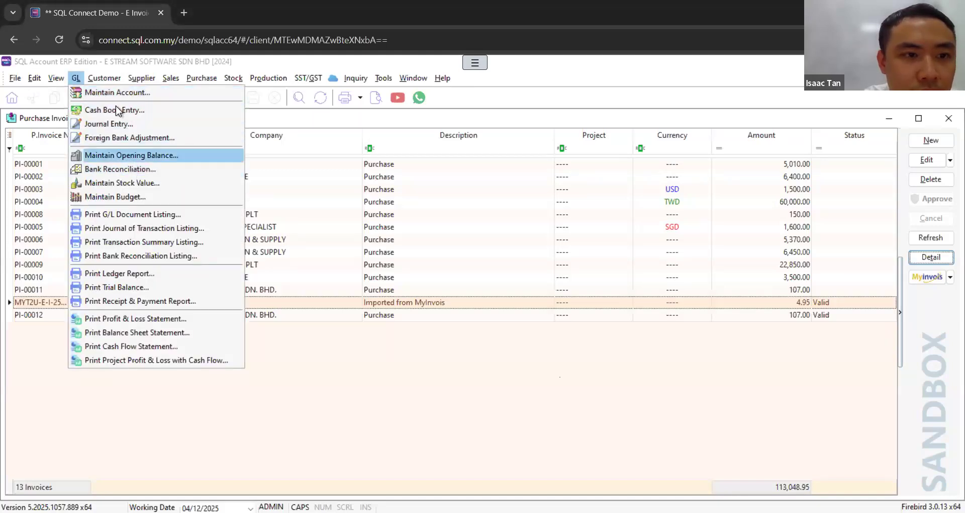
left_click(98, 112)
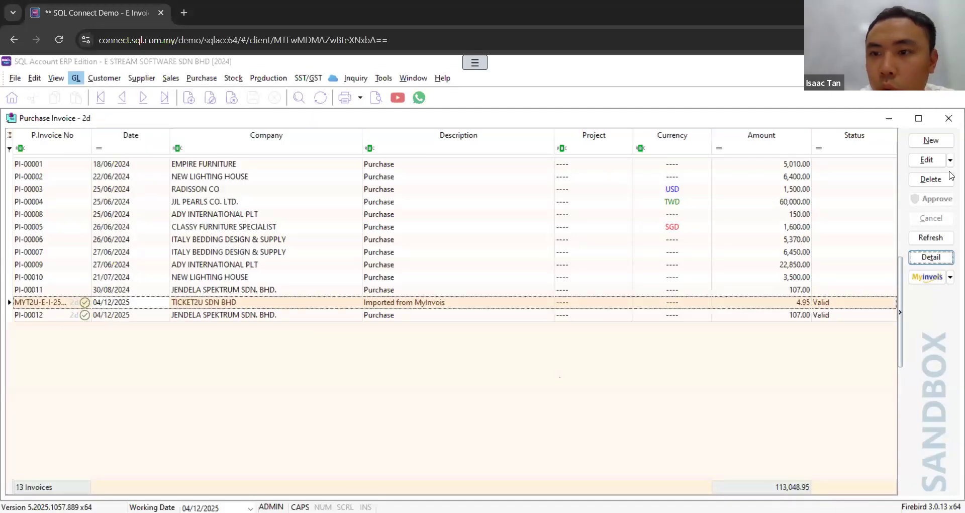
left_click(931, 140)
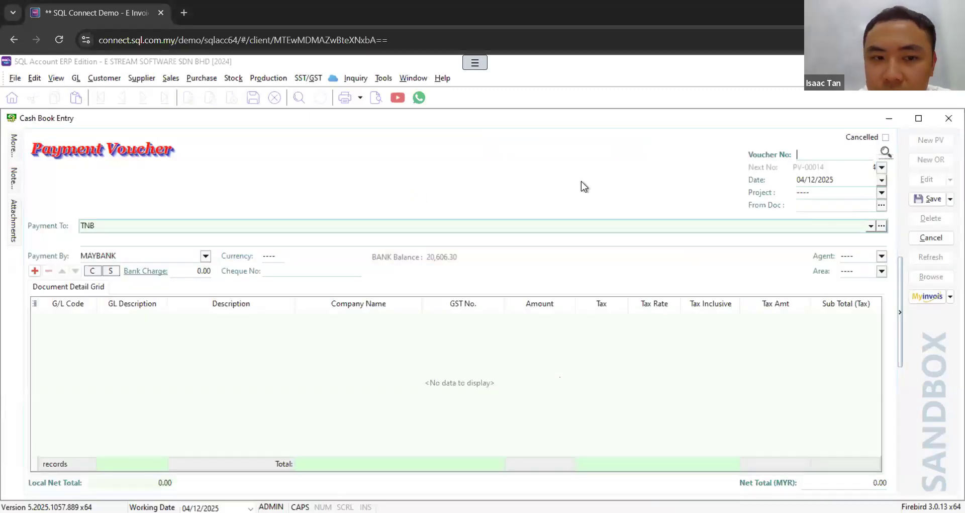
left_click(931, 237)
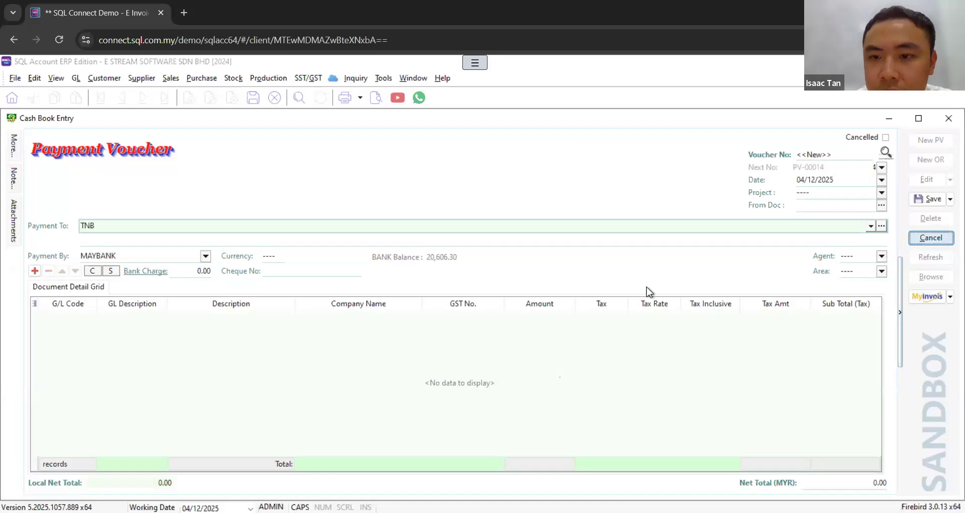
left_click(526, 310)
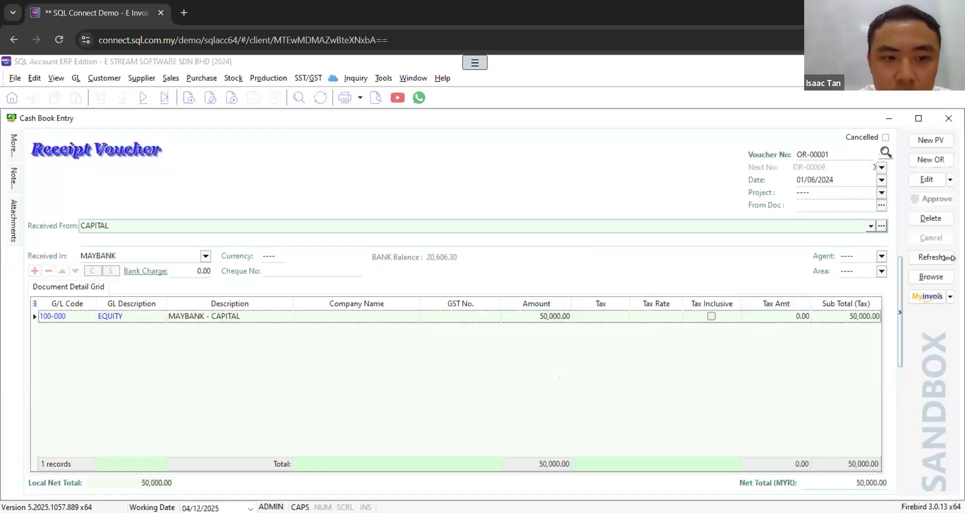
Step: Open the TNB payment voucher from the cash book list and examine its billing details and MyInvois submission type
left_click(935, 281)
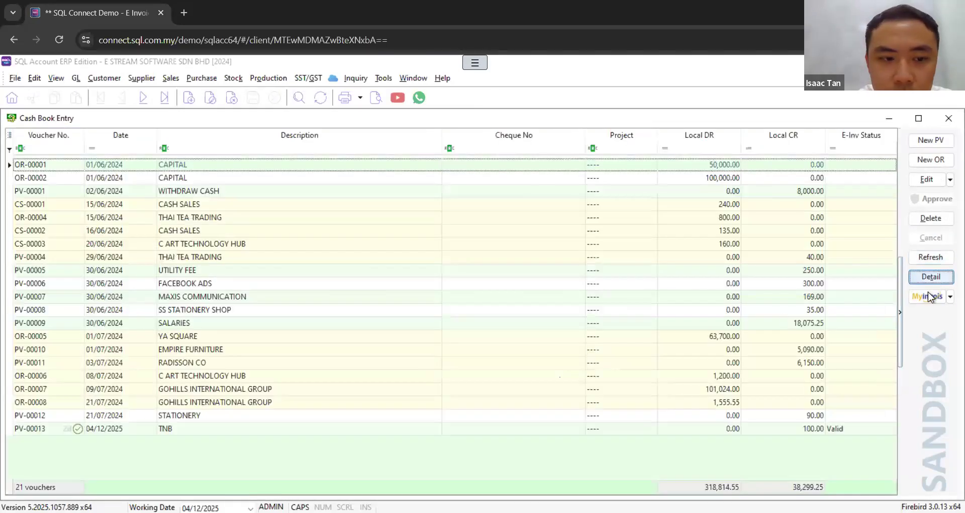
double_click(306, 426)
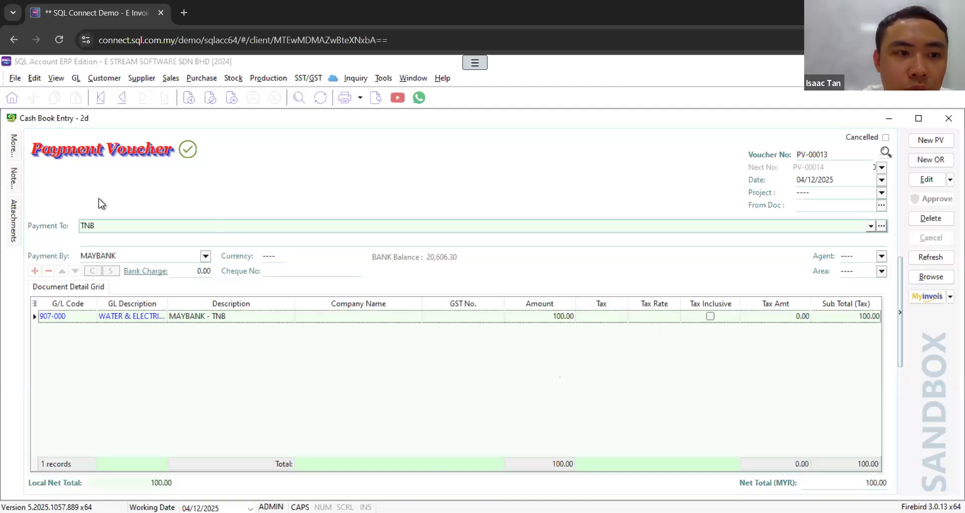
mouse_move(20, 148)
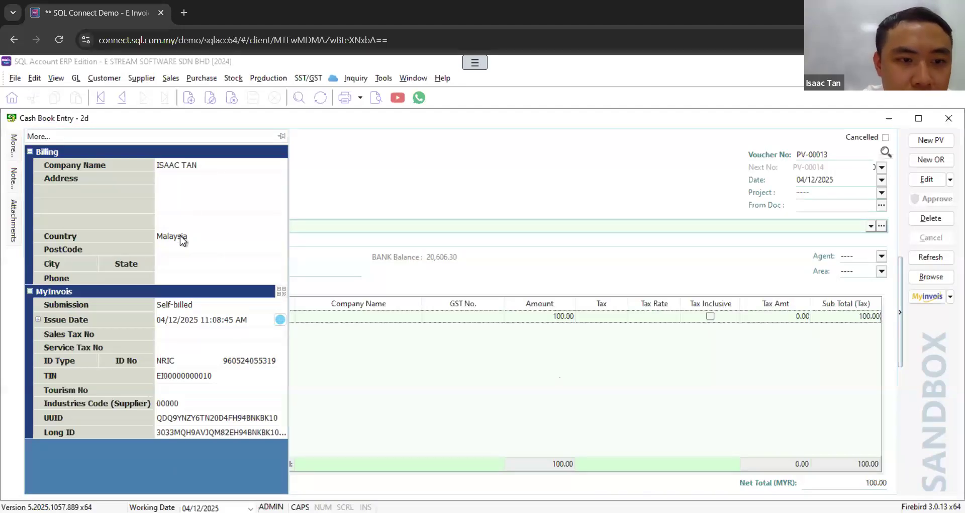
left_click(260, 308)
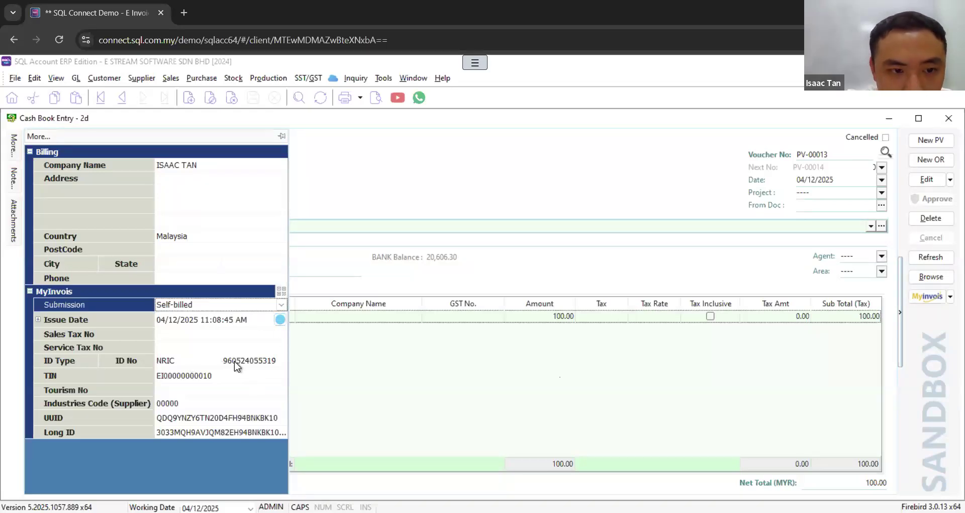
Step: Examine the ID type choices and the general TIN choices in the TNB voucher's MyInvois details
left_click(215, 361)
left_click(214, 360)
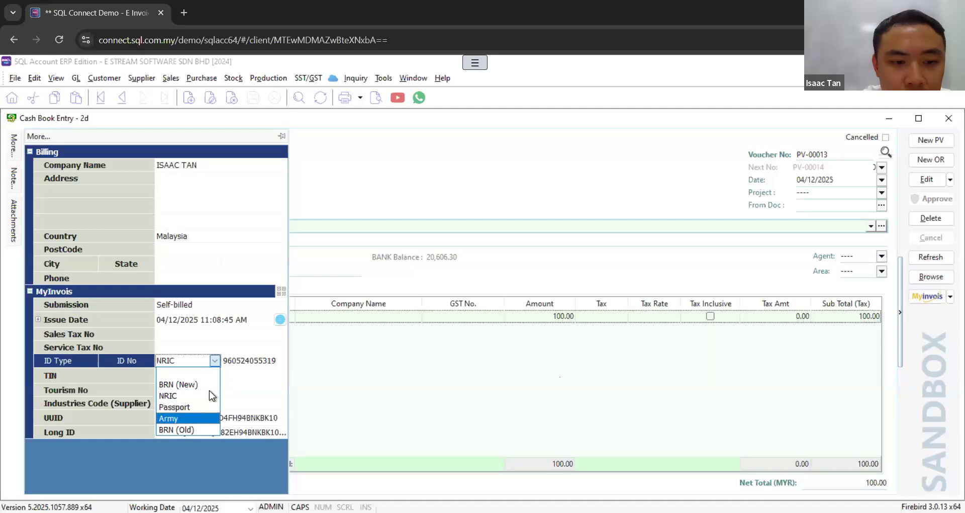
left_click(239, 378)
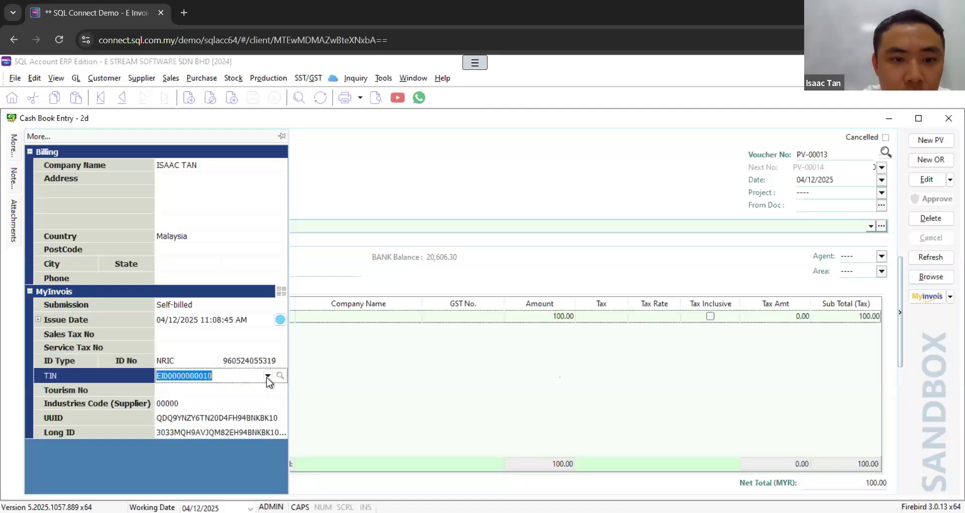
left_click(268, 376)
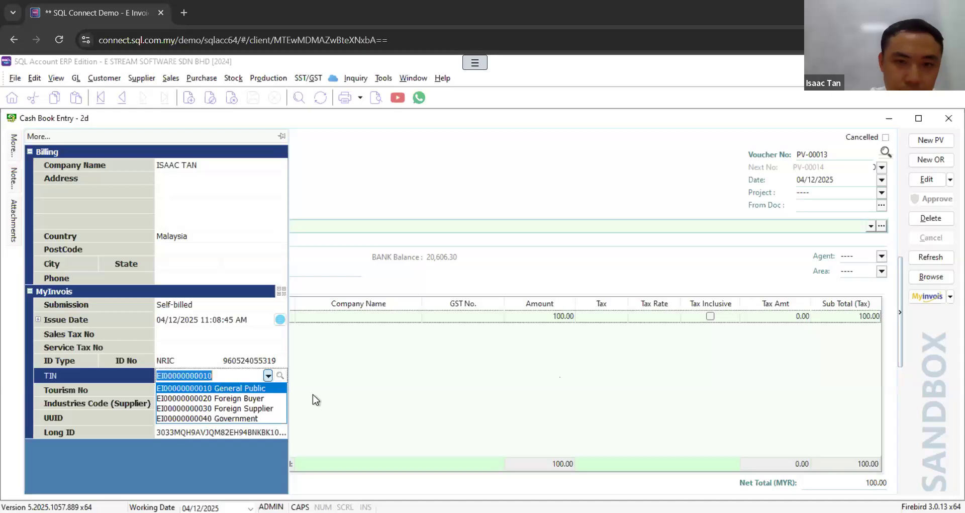
left_click(539, 316)
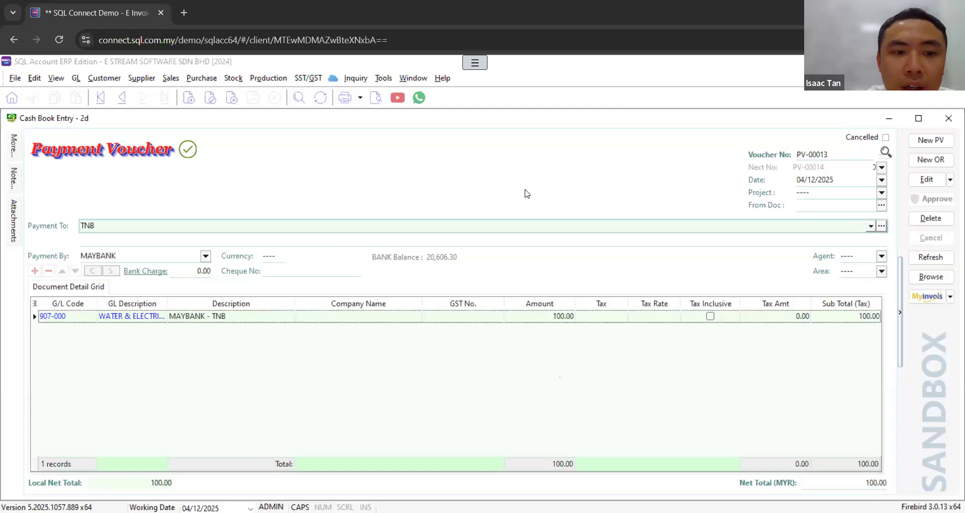
Step: Check the industries code in the company profile and close the profile
left_click(17, 80)
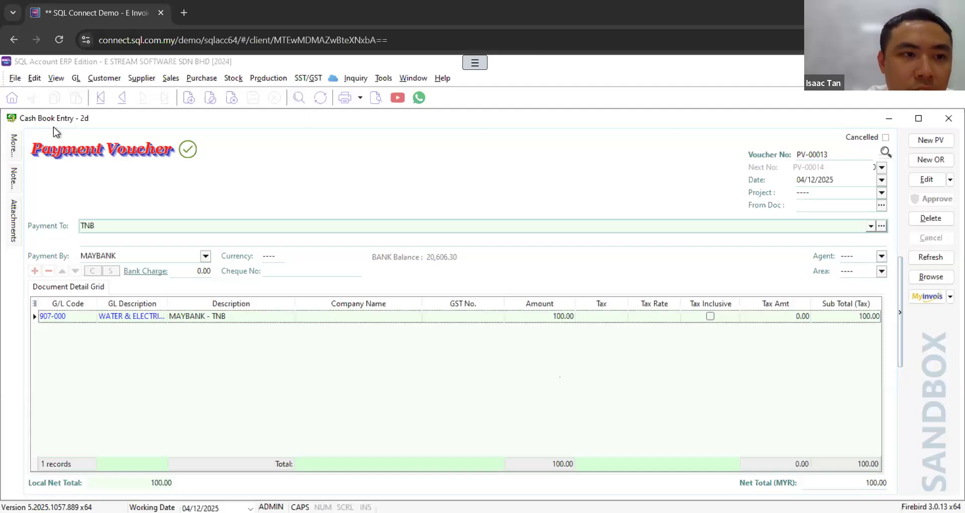
left_click(54, 137)
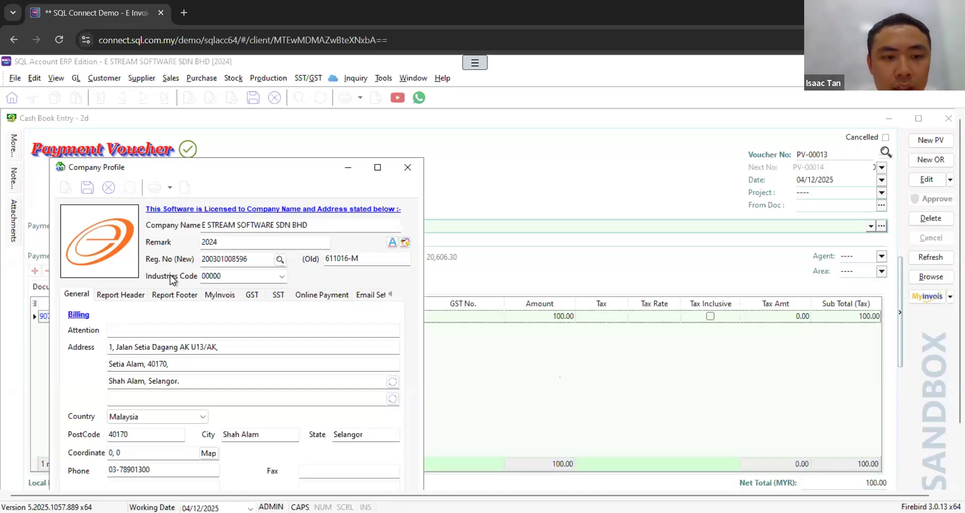
left_click(408, 167)
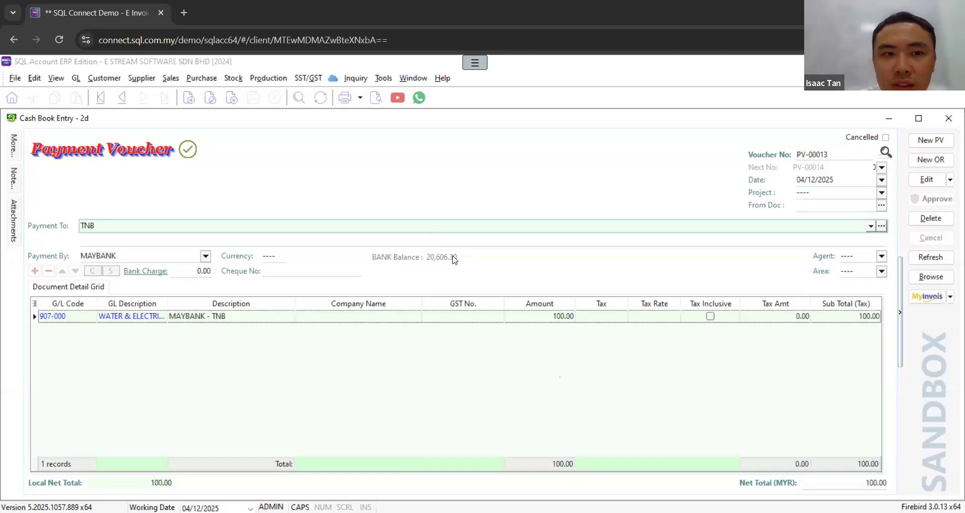
Step: Start a new payment voucher and fill its billing details from the previously saved individual
left_click(14, 146)
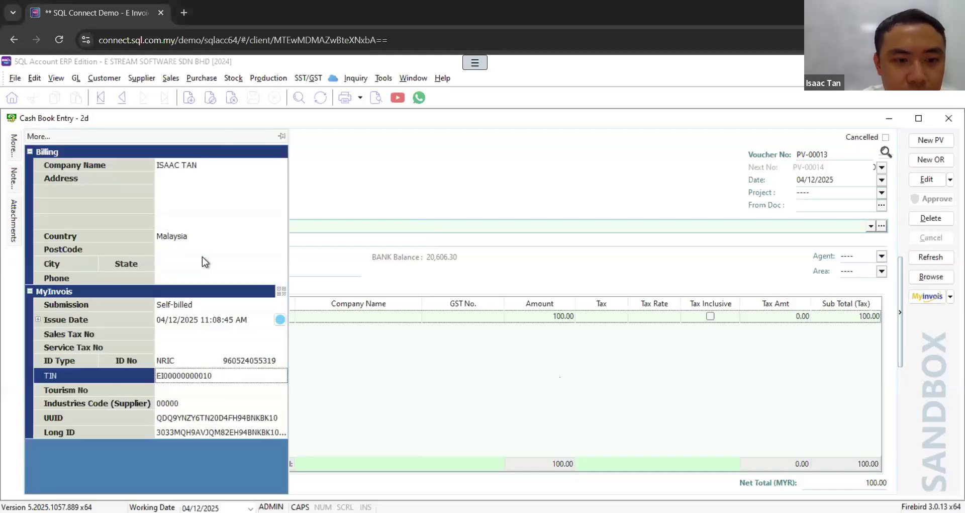
left_click(276, 375)
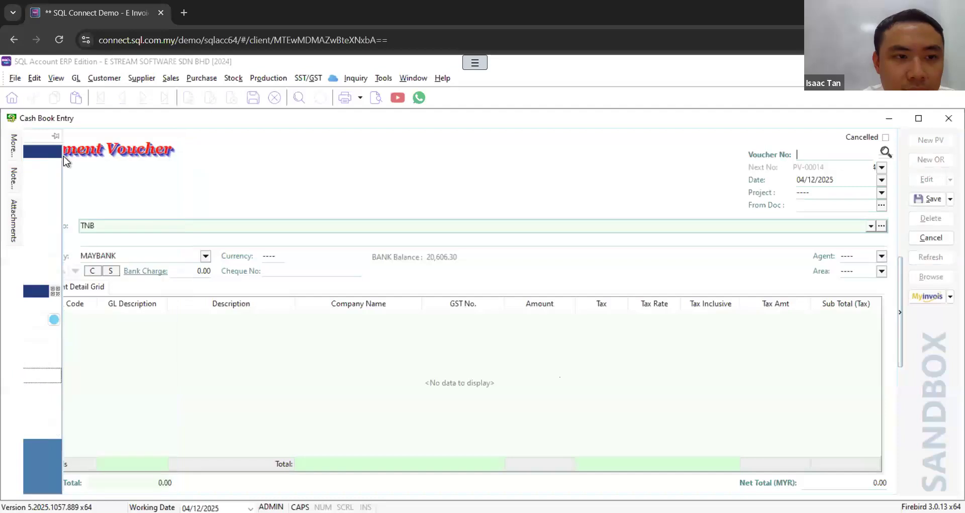
left_click(15, 149)
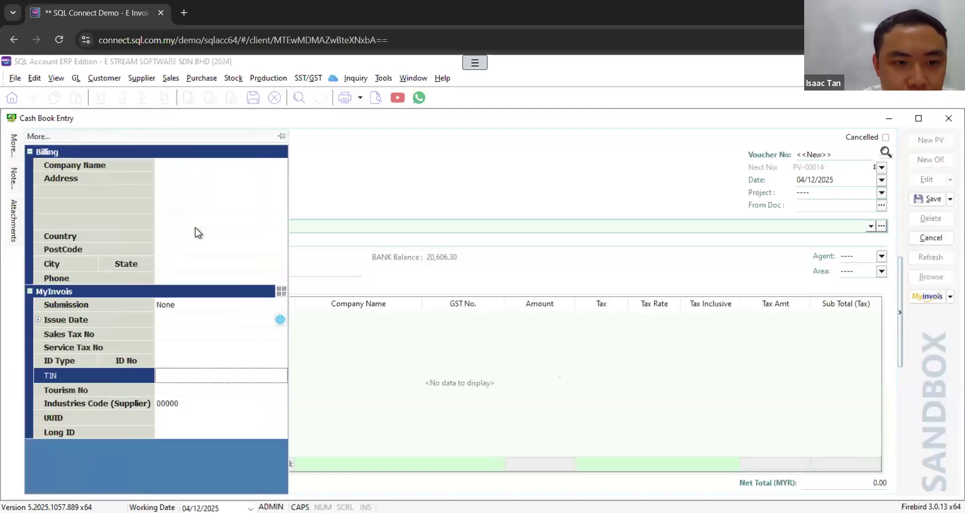
left_click(281, 165)
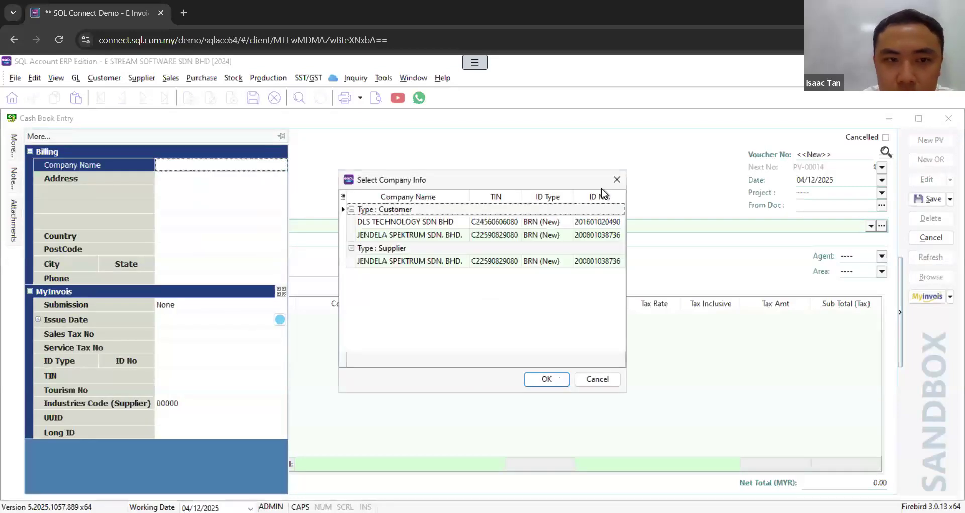
left_click(617, 179)
left_click(267, 165)
left_click(218, 191)
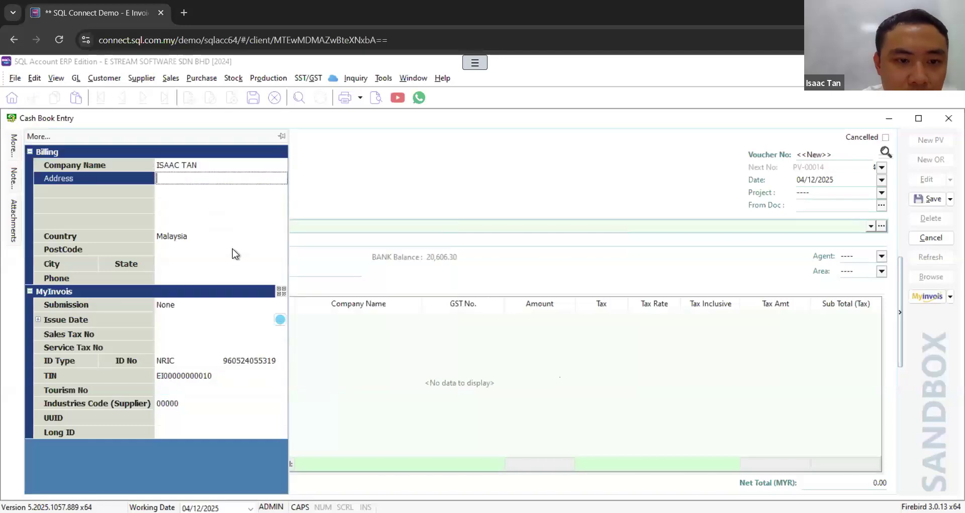
Step: Clear the TIN in the new voucher's MyInvois details, keeping the NRIC number
left_click(276, 380)
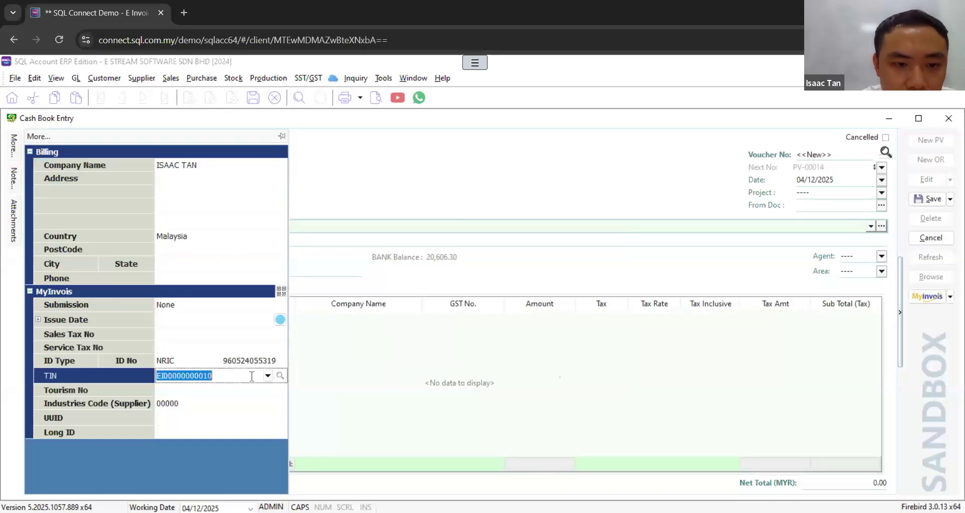
key("BackSpace")
left_click(218, 353)
left_click(257, 376)
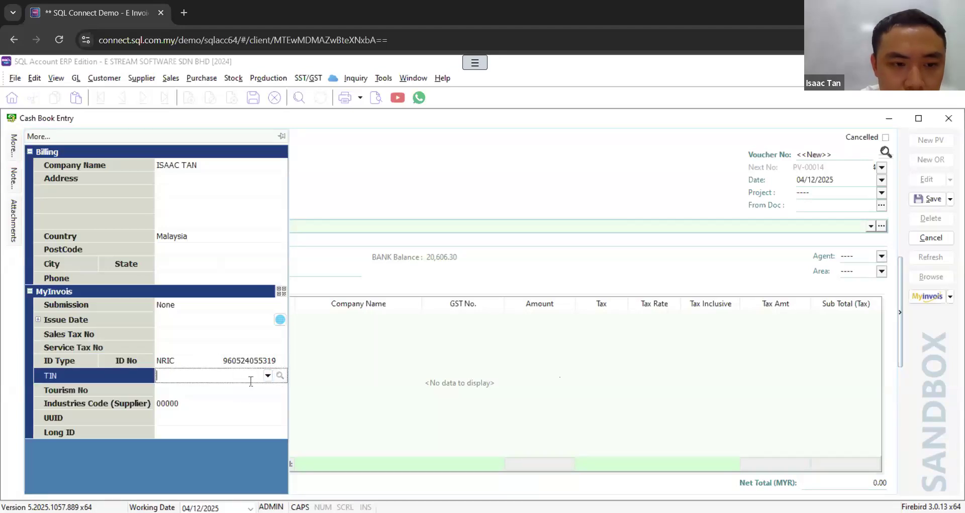
key("Tab")
left_click(277, 359)
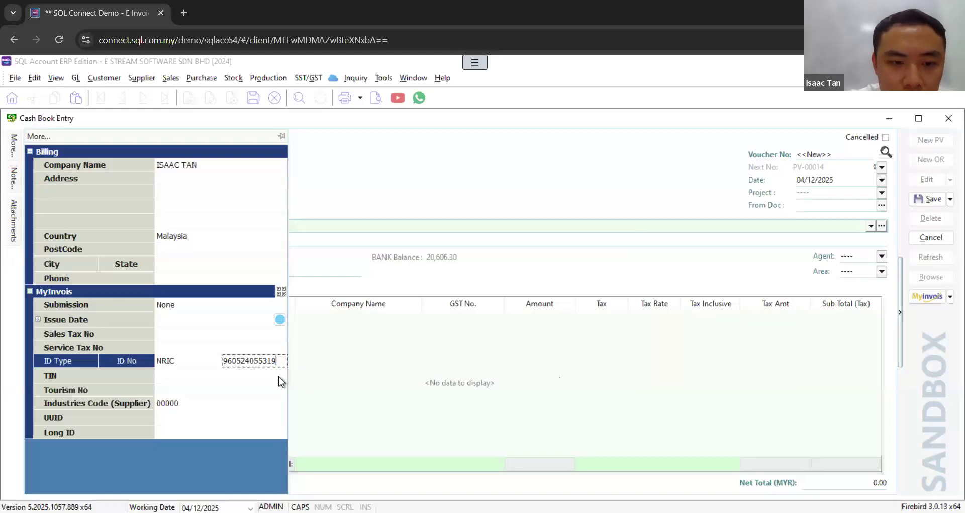
Step: Try to look up the TIN from the individual's NRIC number, and discard the new payment voucher
left_click(280, 377)
left_click(268, 378)
left_click(281, 375)
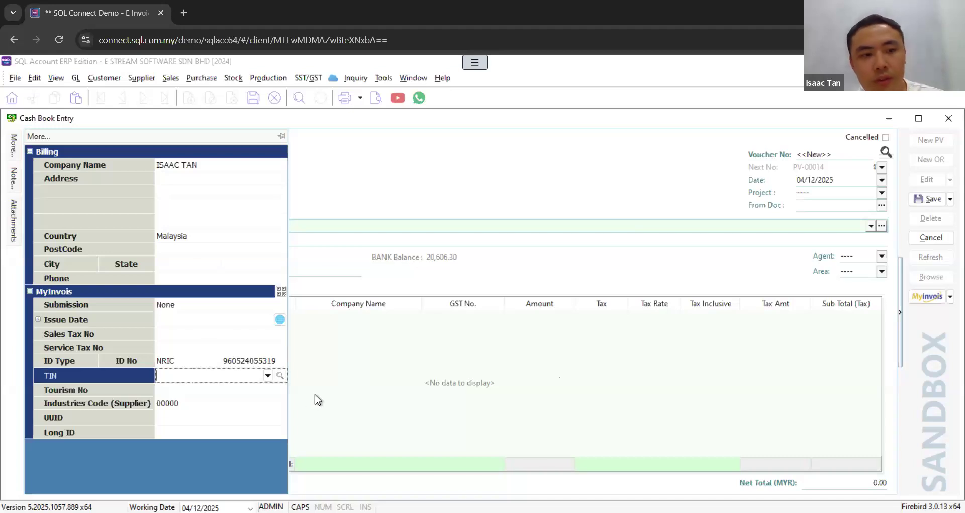
left_click(267, 377)
left_click(275, 65)
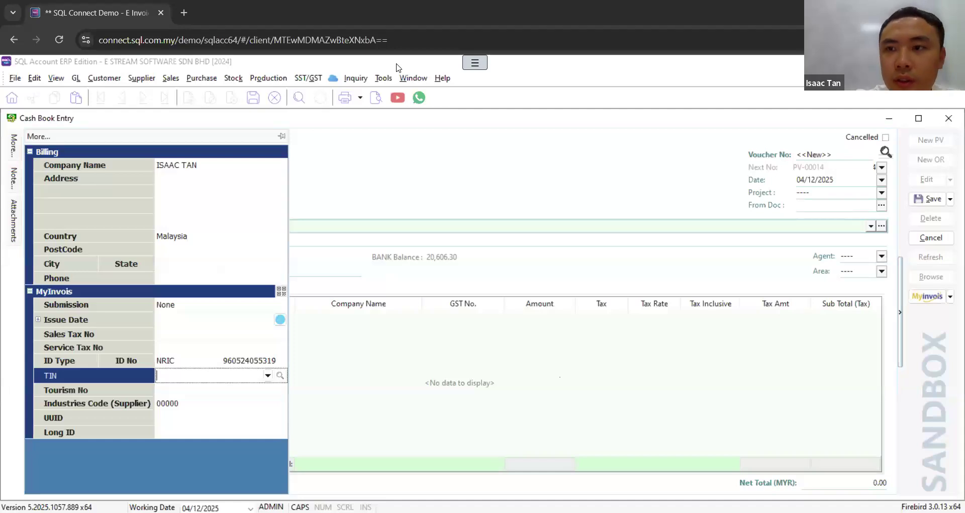
left_click(389, 192)
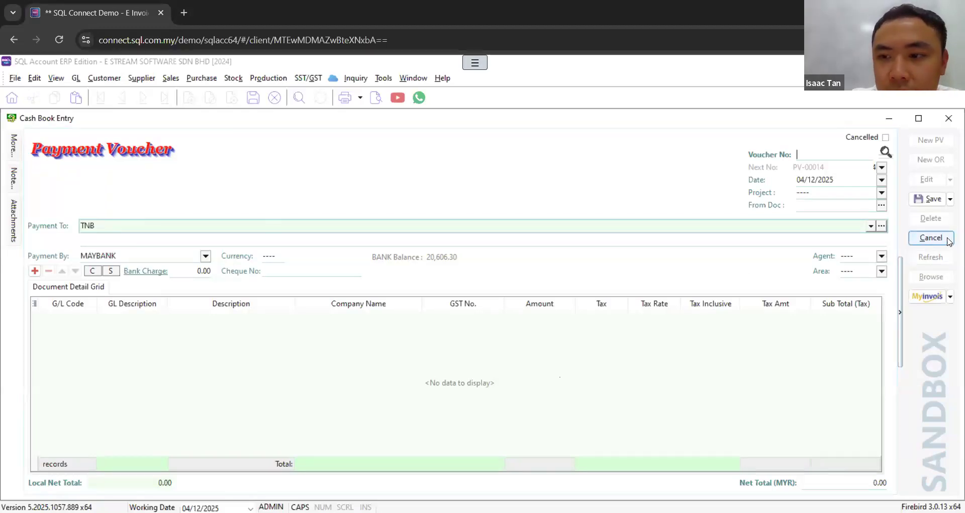
left_click(931, 238)
left_click(523, 308)
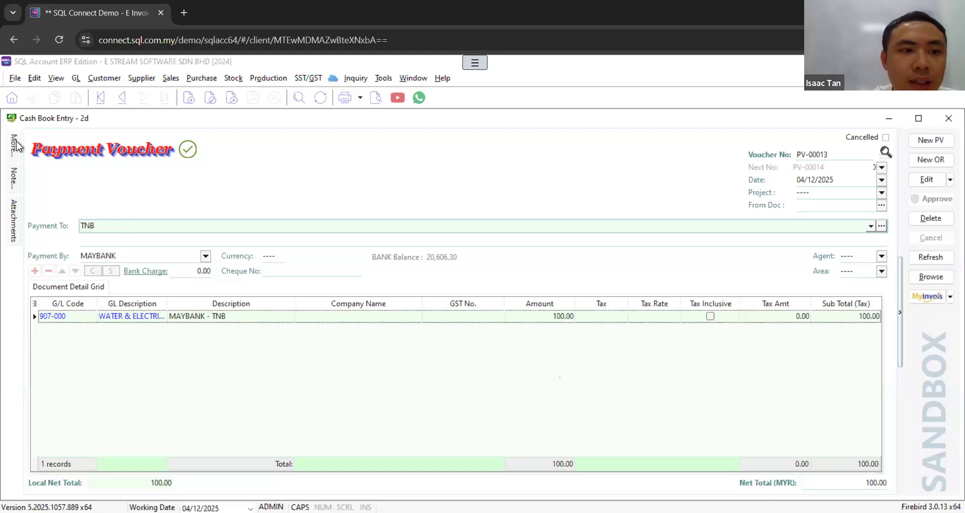
Step: Examine the MyInvois submission type choices in the TNB payment voucher's additional details
mouse_move(14, 147)
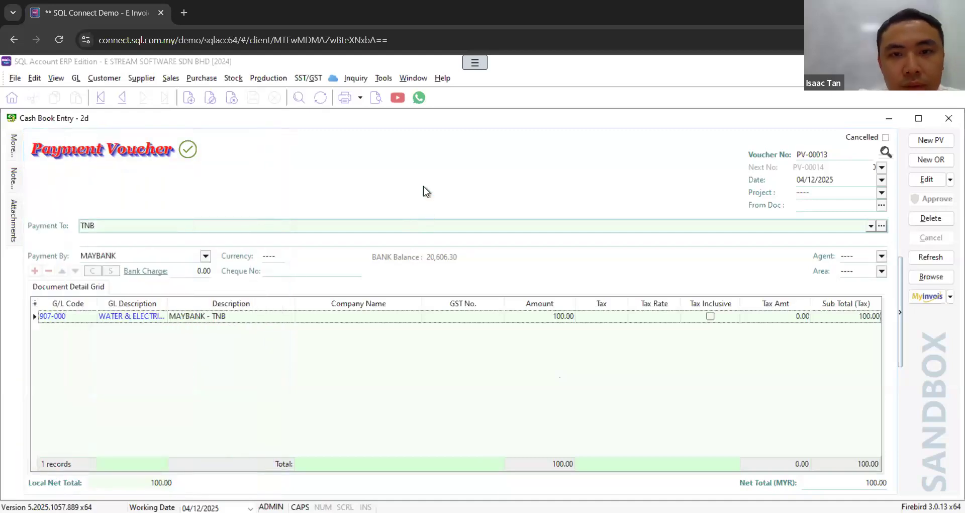
left_click(421, 196)
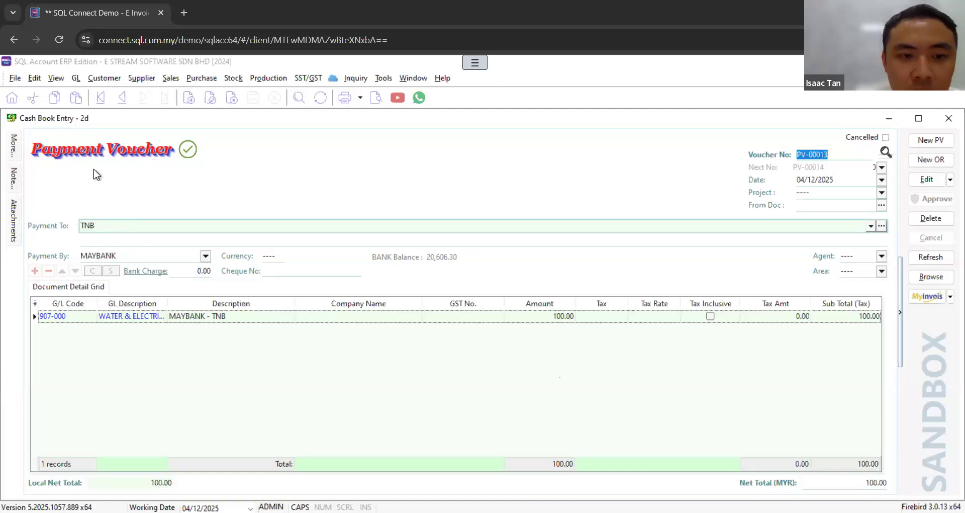
mouse_move(18, 139)
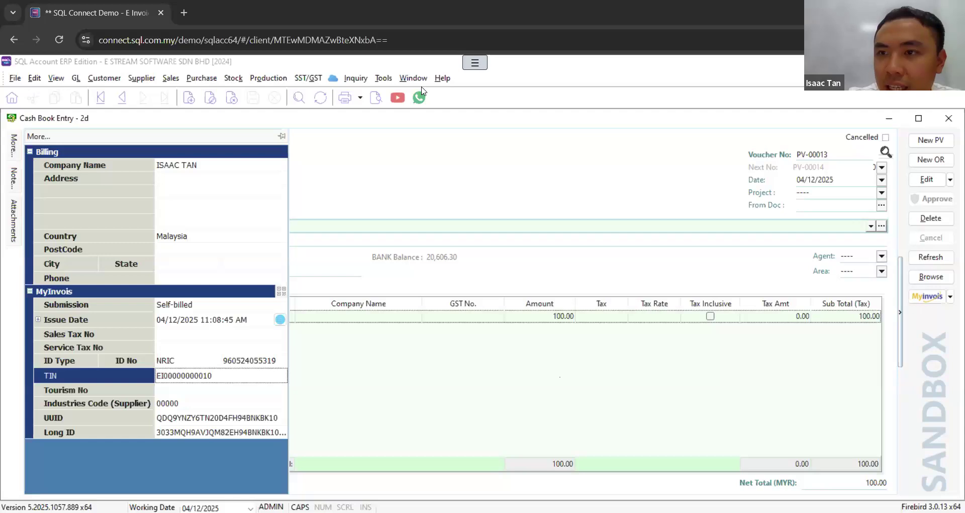
left_click(276, 304)
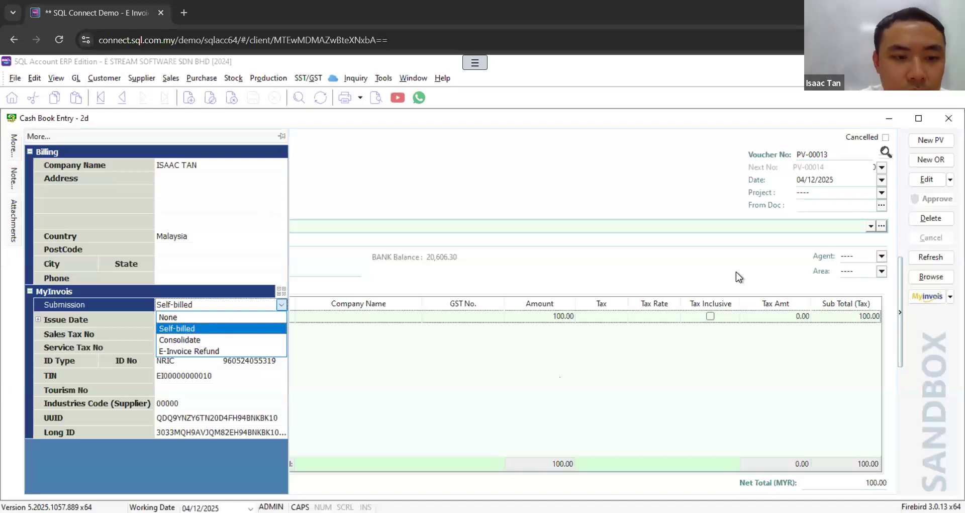
Step: Start a new official receipt, examine its MyInvois submission type choices, and discard the receipt
left_click(931, 160)
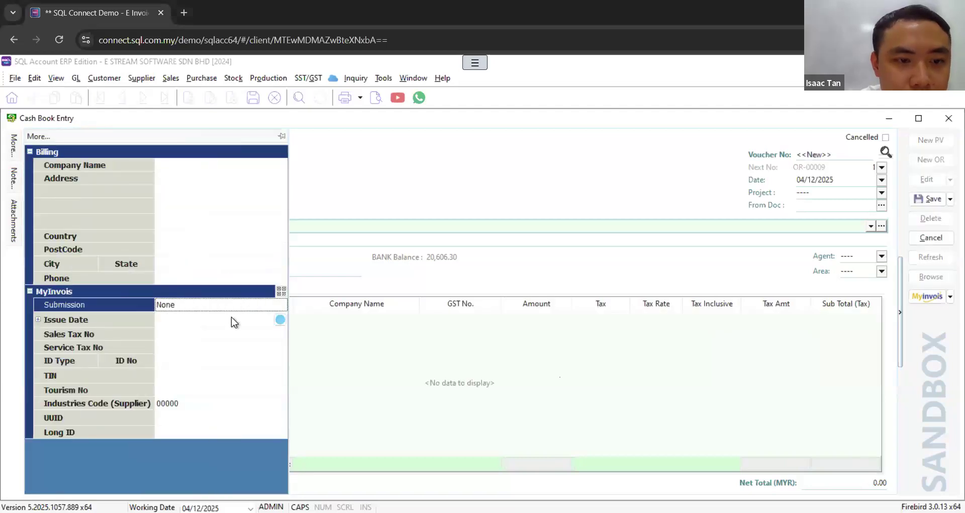
left_click(277, 303)
left_click(278, 303)
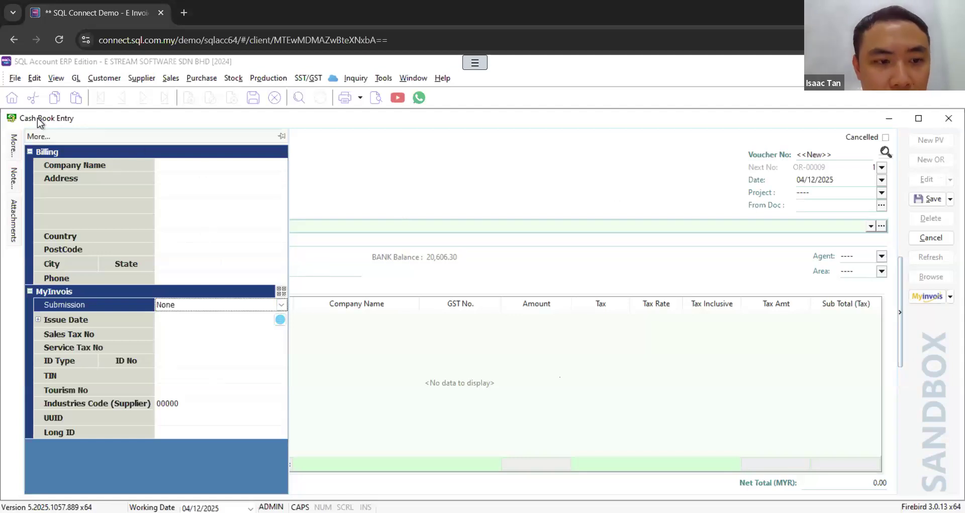
left_click(281, 305)
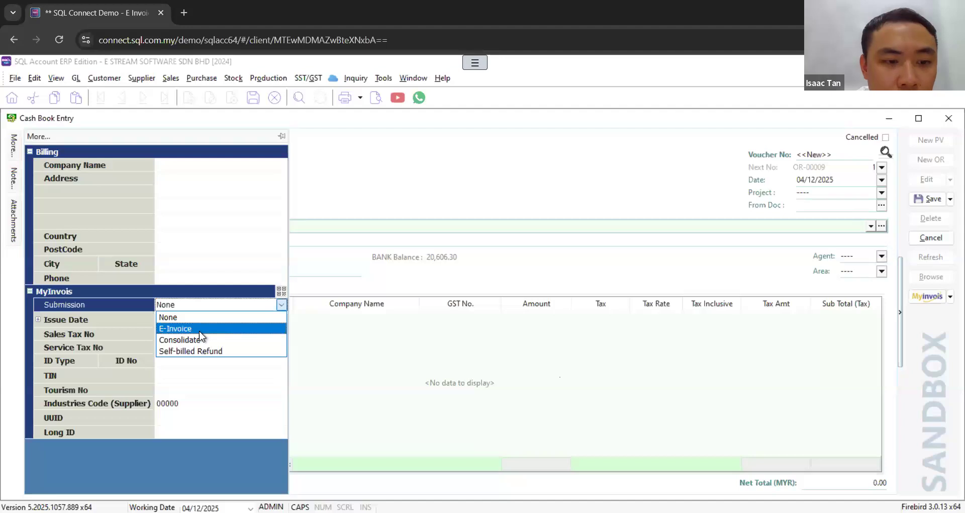
left_click(931, 238)
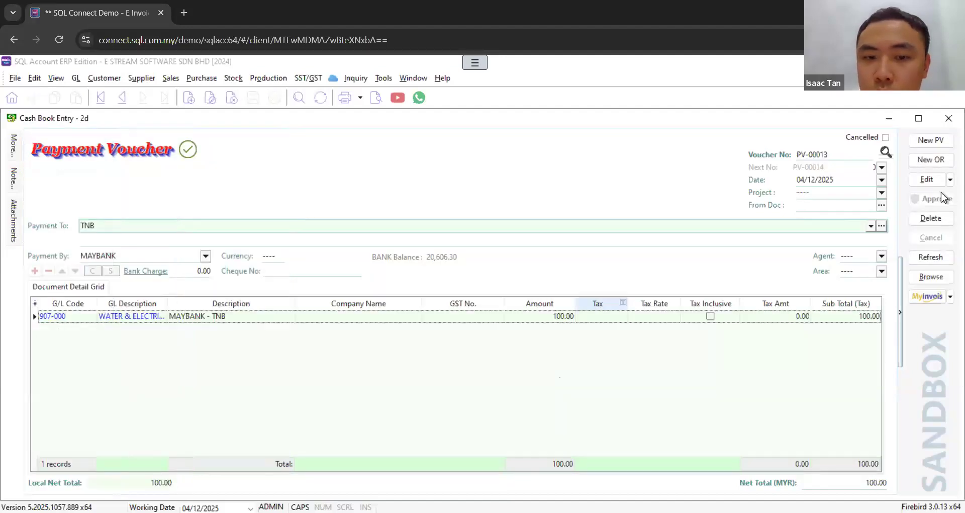
Step: Start a new payment voucher, examine its MyInvois submission type choices, and discard the voucher
left_click(937, 140)
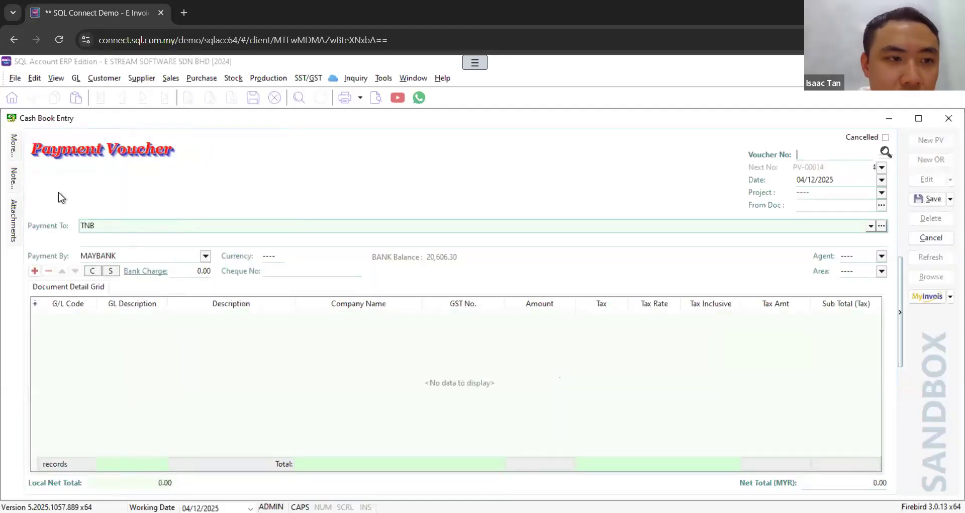
mouse_move(14, 147)
left_click(277, 304)
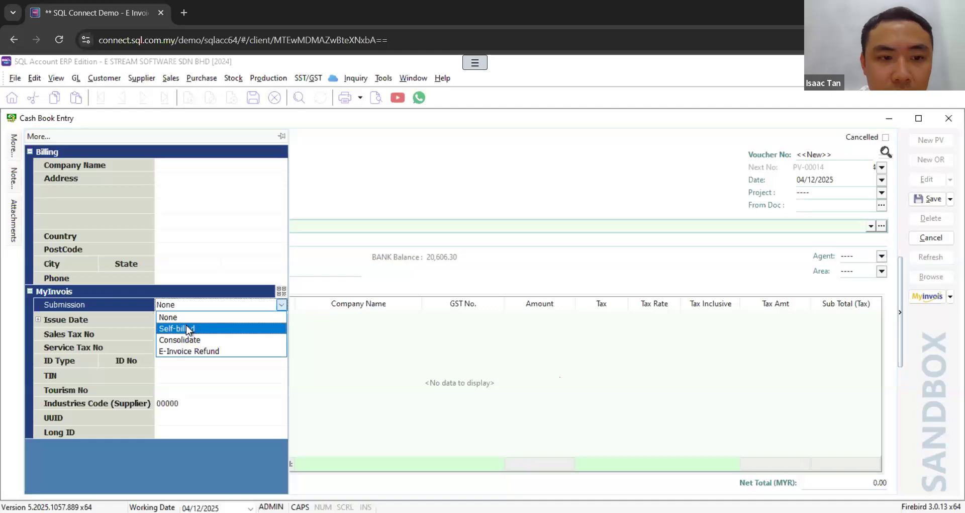
left_click(932, 237)
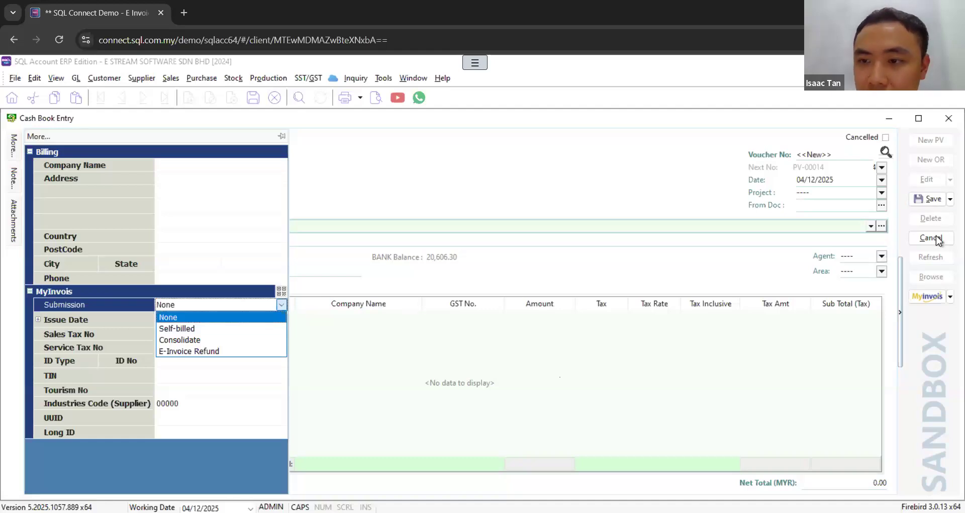
left_click(520, 308)
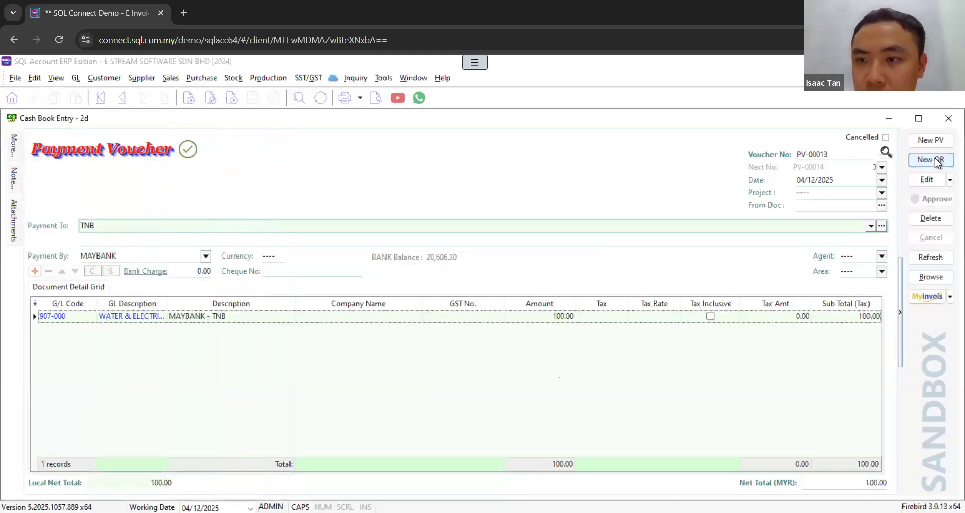
Step: Start another official receipt and open its MyInvois submission type choices
left_click(933, 159)
mouse_move(20, 147)
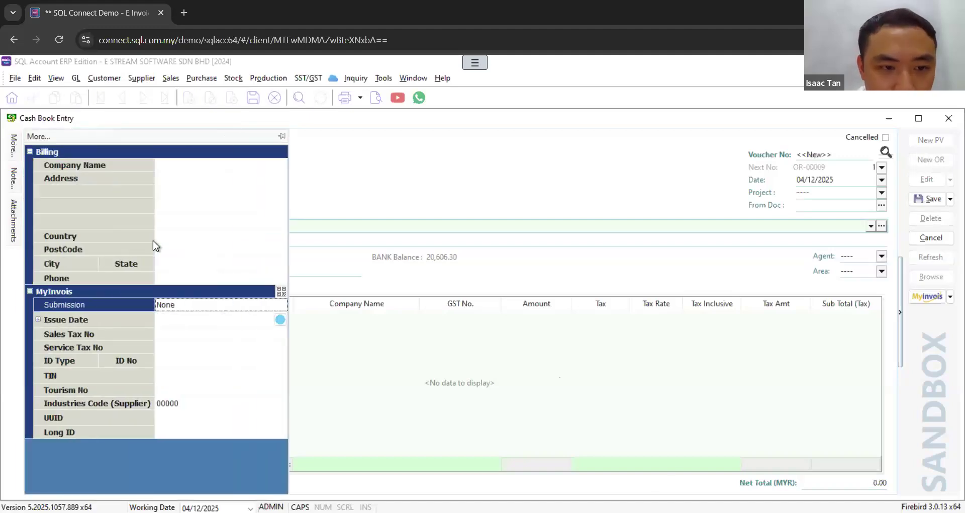
left_click(278, 306)
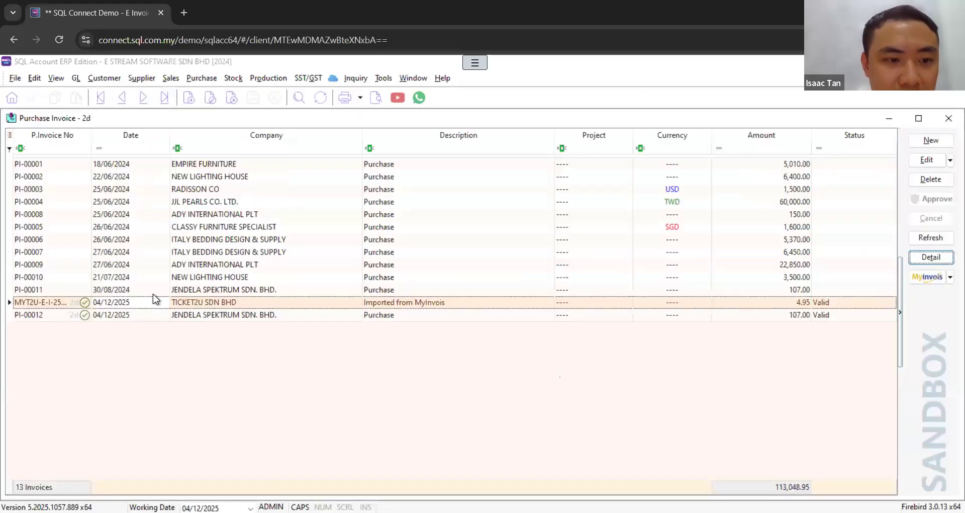
Step: Open the batch import of sandbox e-invoices for purchase invoices and load the received documents from 04/11/2025 to 04/12/2025
left_click(950, 277)
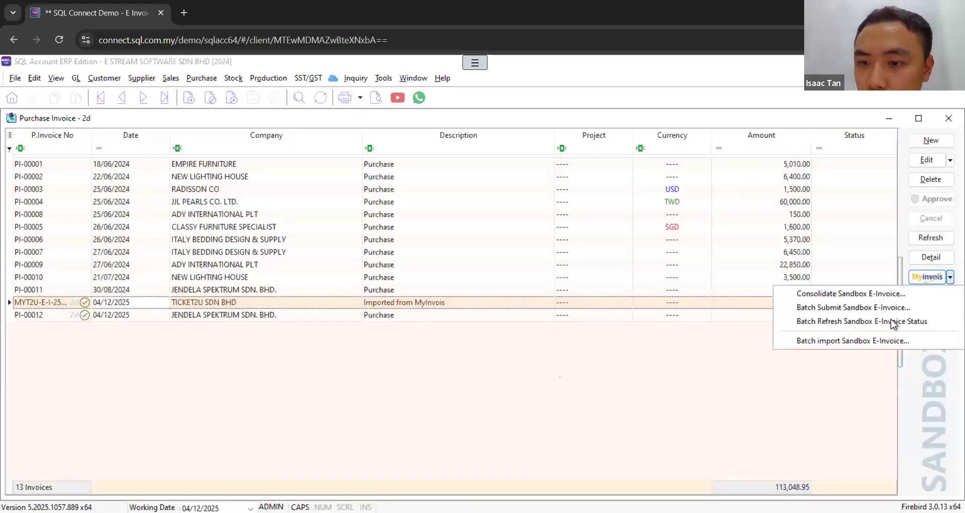
left_click(854, 341)
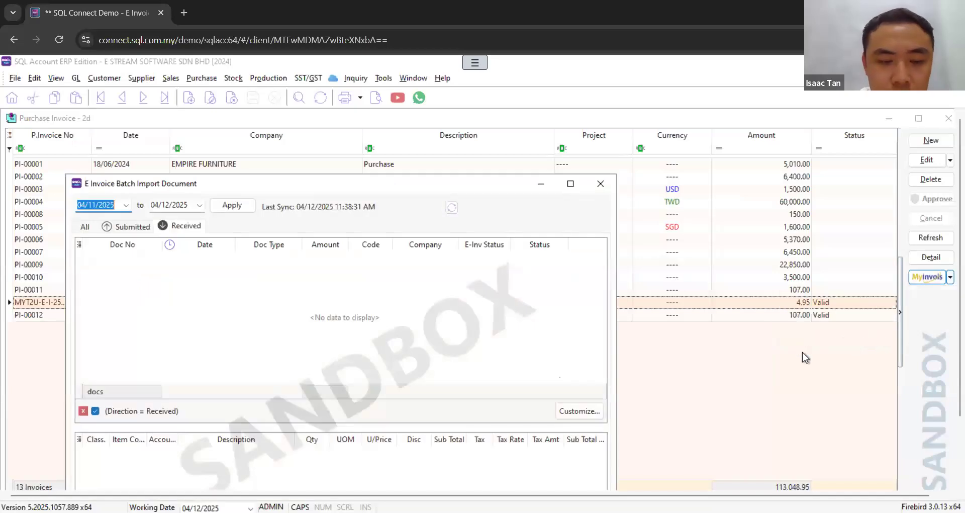
left_click_drag(340, 186, 512, 145)
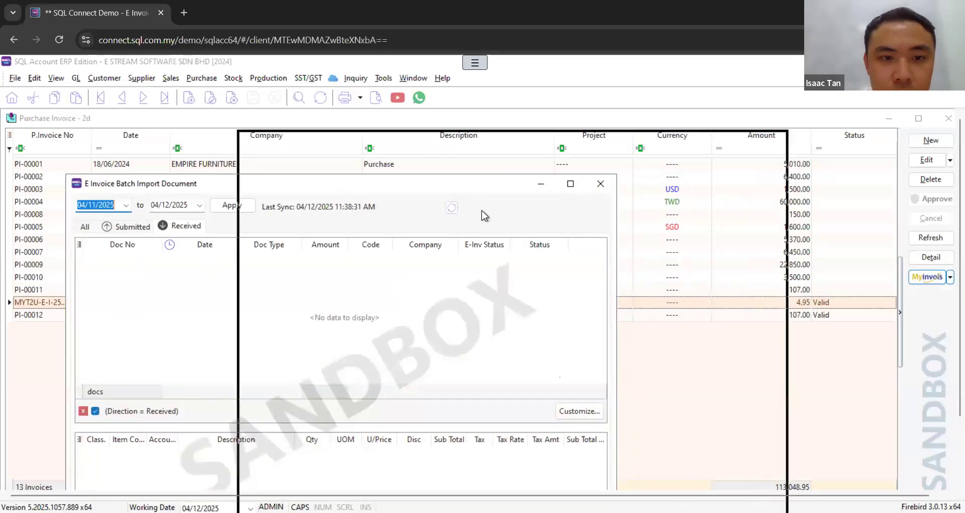
left_click(412, 163)
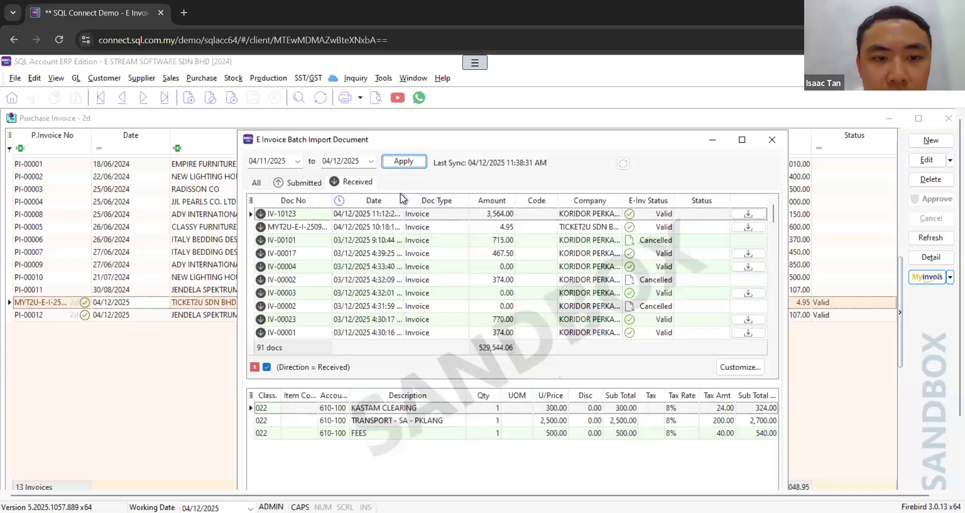
Step: Assign supplier ITALY BEDDING DESIGN & SUPPLY (400-I0001) to the received invoice IV-10123
left_click(555, 215)
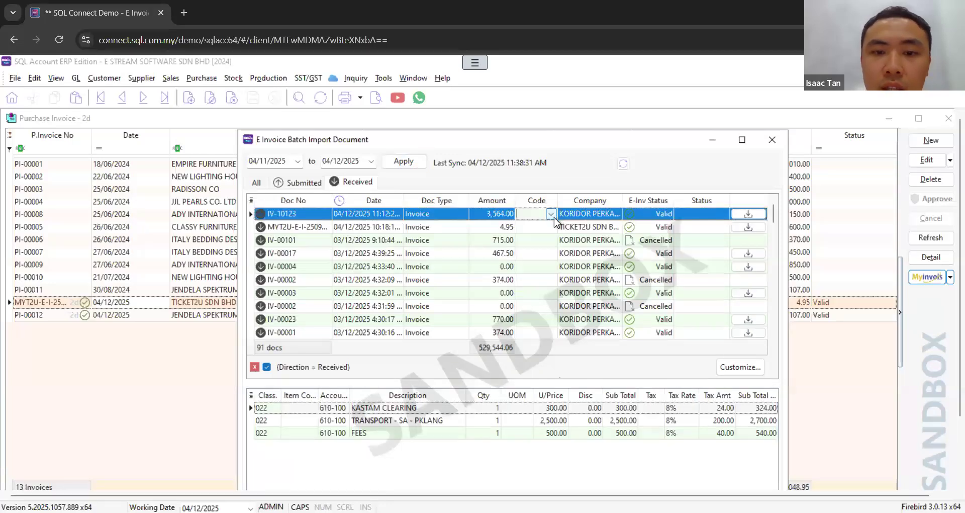
left_click(552, 215)
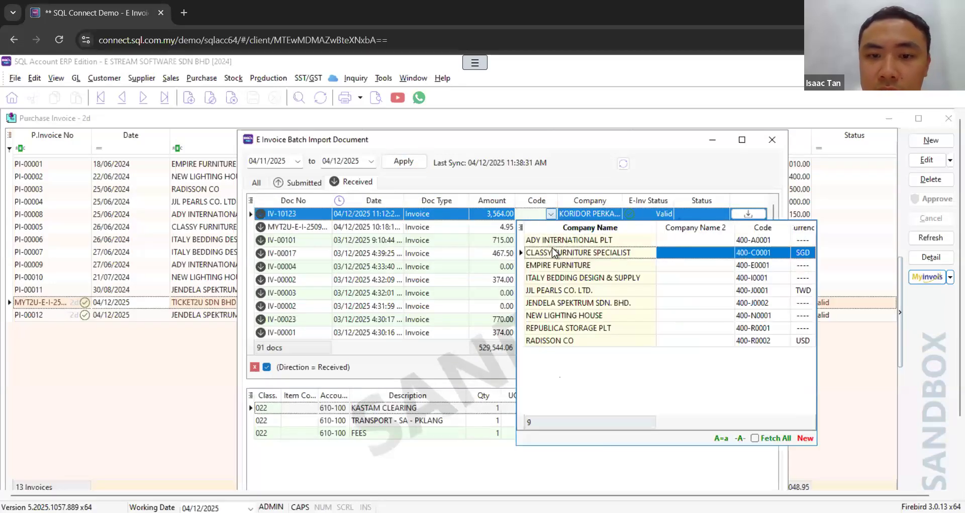
left_click(564, 280)
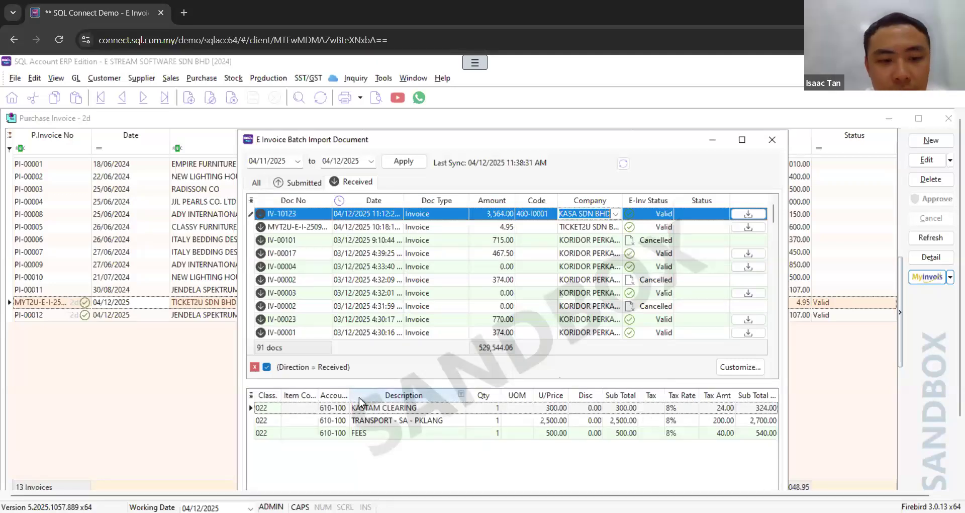
Step: Set IV-10123's line tax codes to TAX 10% for KASTAM CLEARING and FEES and TAX 5% for TRANSPORT - SA - PKLANG
left_click(312, 407)
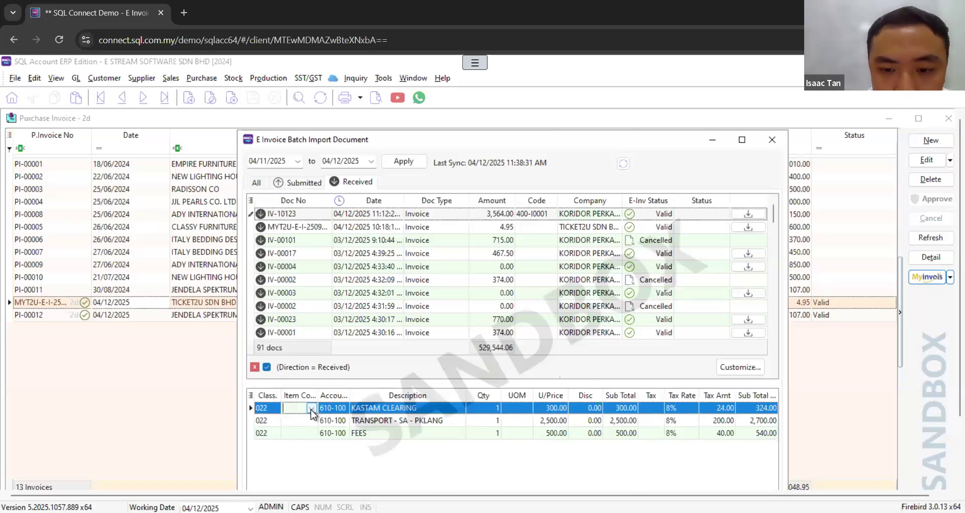
left_click(653, 408)
left_click(659, 408)
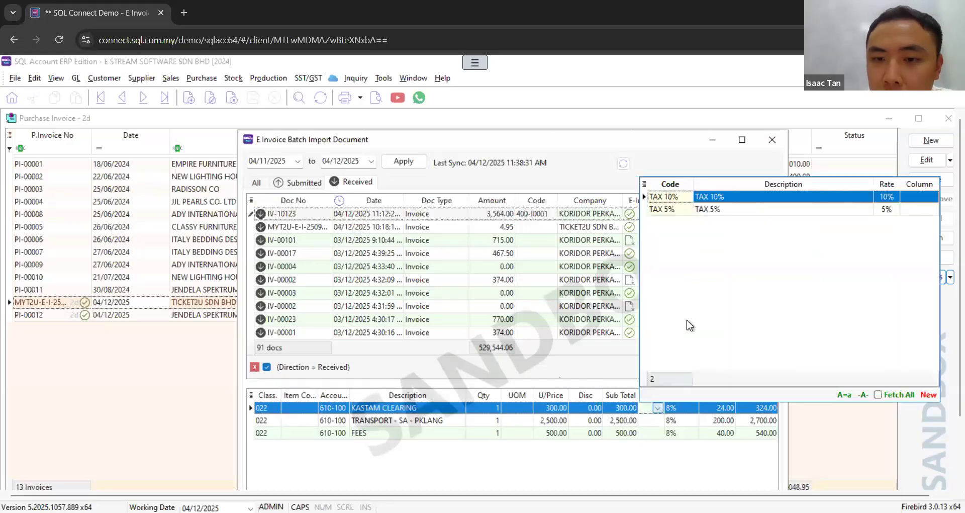
left_click(718, 196)
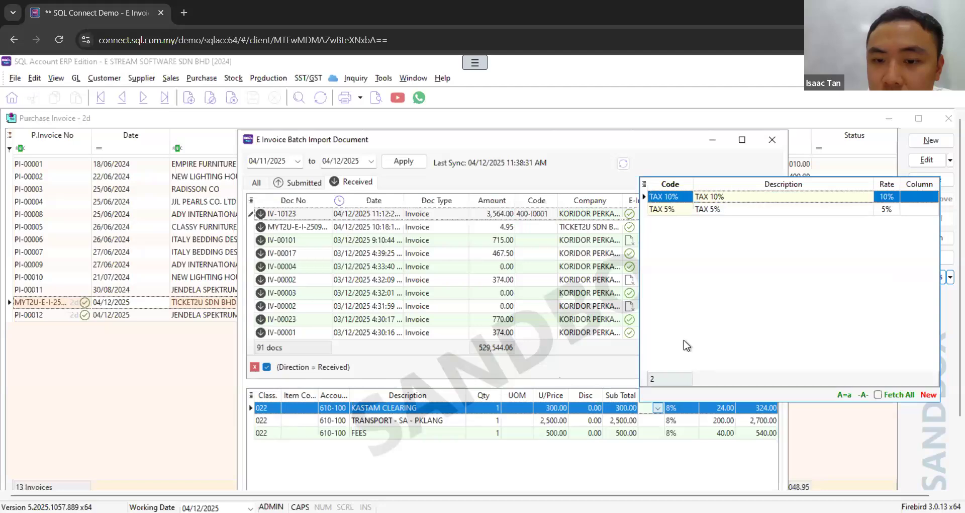
left_click(658, 420)
left_click(706, 222)
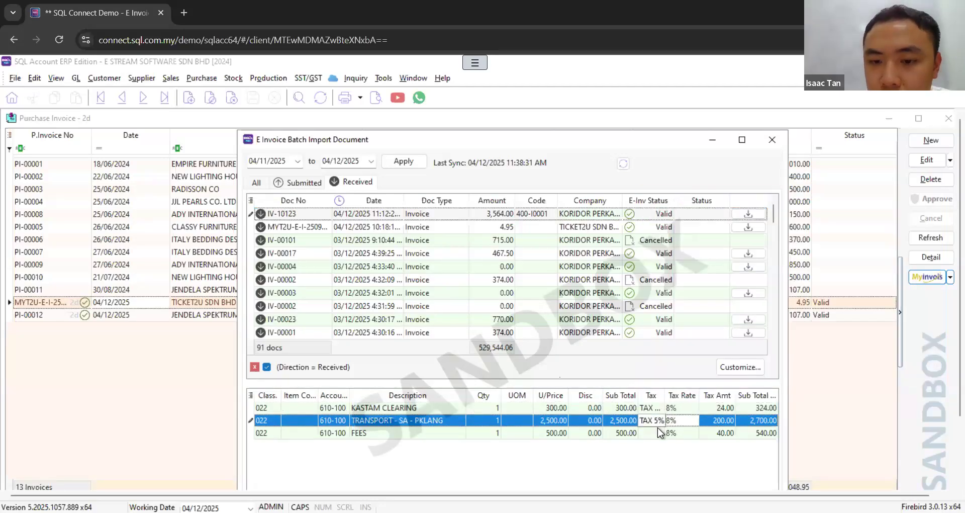
left_click(658, 433)
left_click(704, 234)
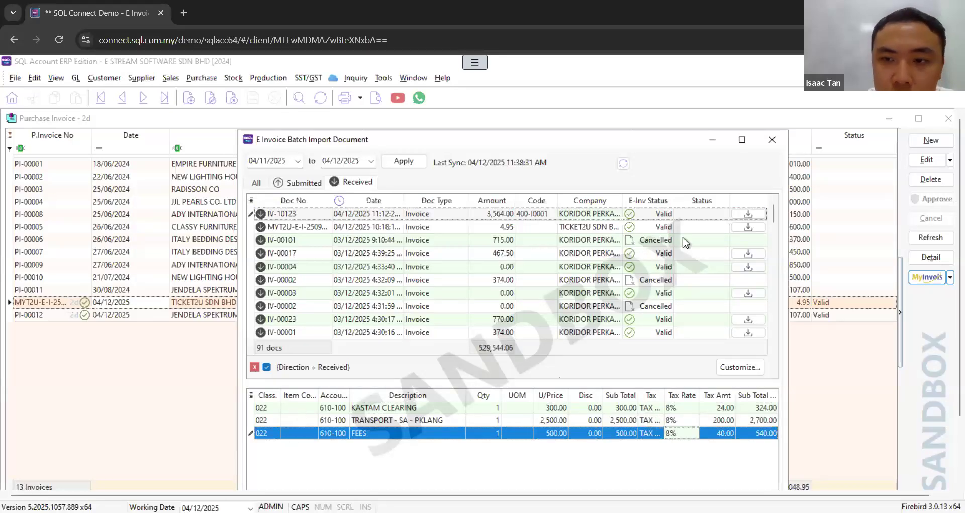
Step: Import the received invoice IV-10123, leave the batch import, and refresh the purchase invoice list
left_click(749, 215)
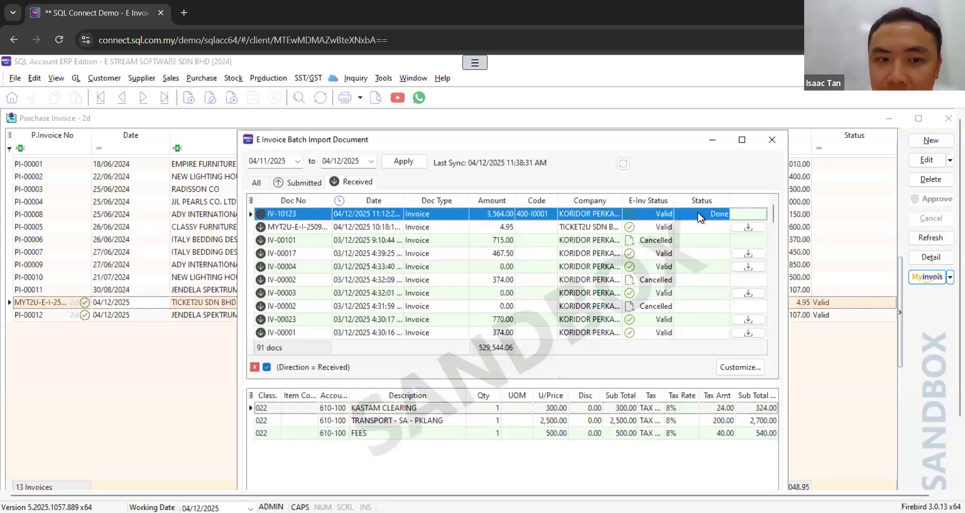
left_click(773, 139)
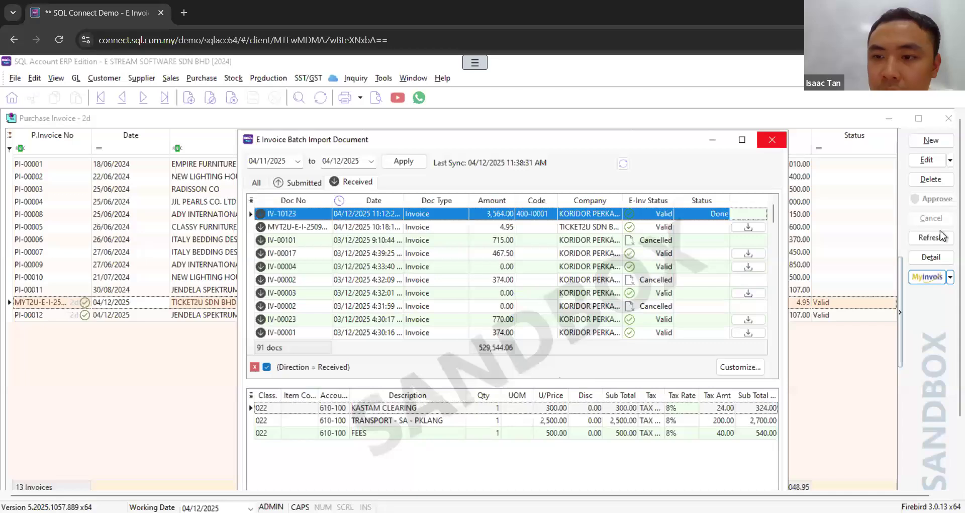
left_click(930, 237)
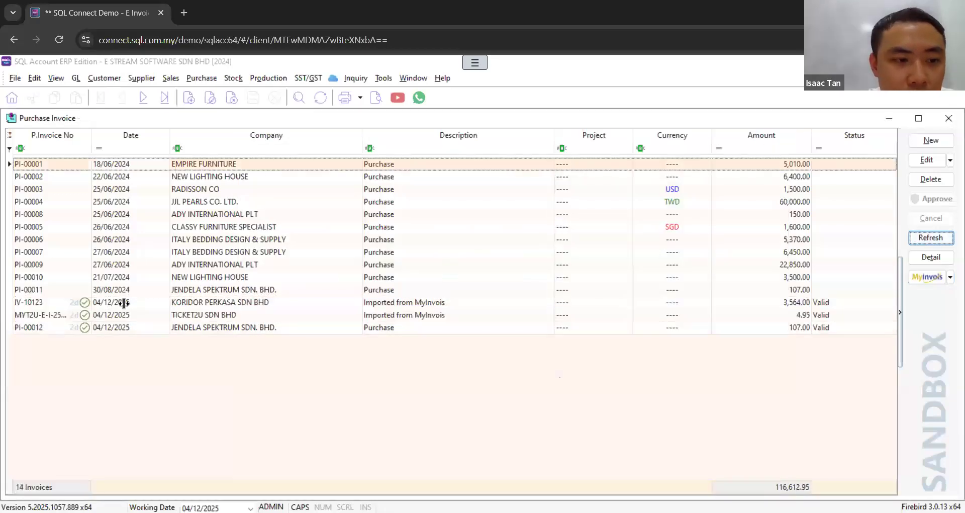
Step: Open the imported purchase invoice IV-10123 to review its supplier and line taxes, and return to the invoice list
left_click(113, 328)
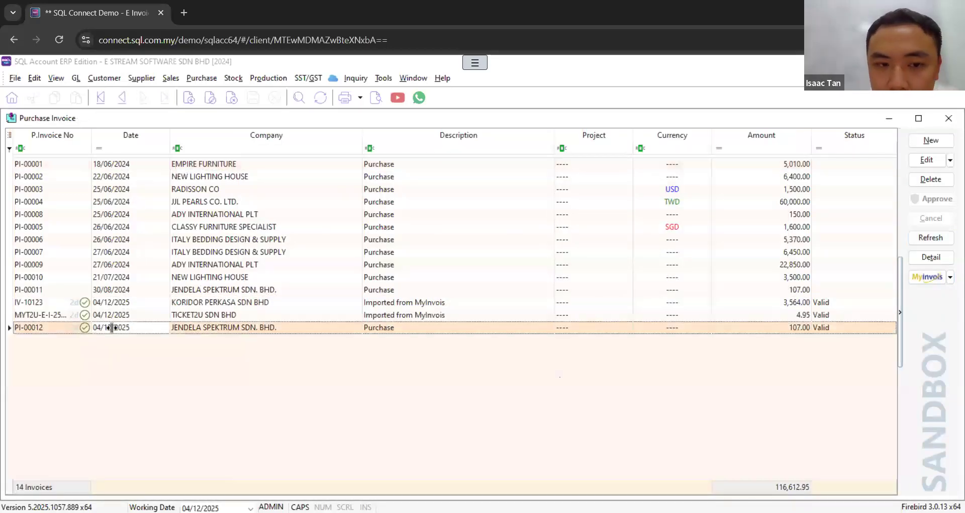
left_click(186, 310)
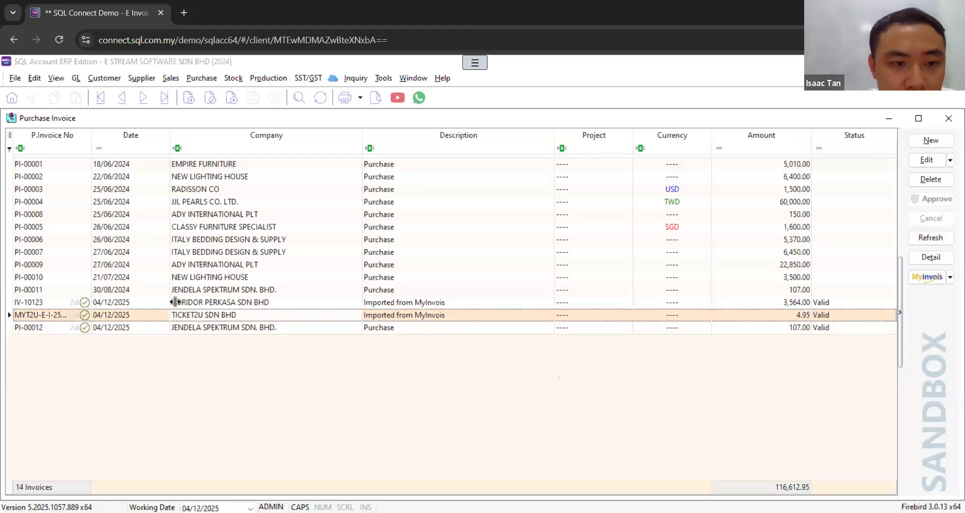
left_click(193, 304)
double_click(193, 303)
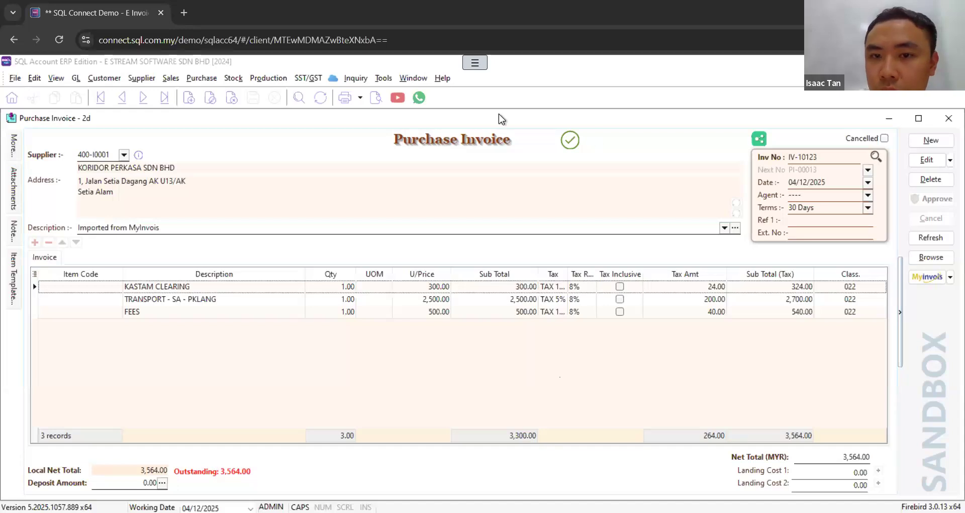
left_click(937, 259)
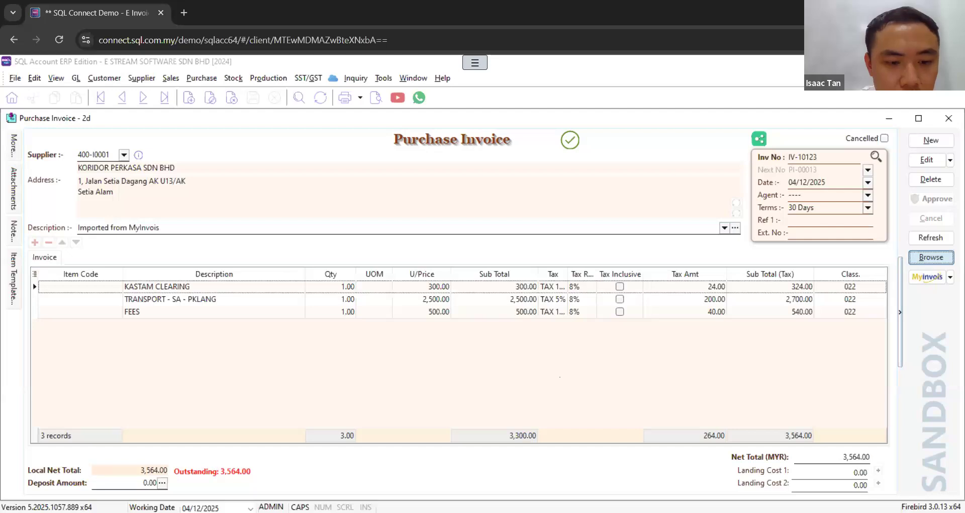
left_click(931, 257)
Step: Reopen the batch import of sandbox e-invoices and load the received documents from 04/11/2025 to 04/12/2025
left_click(951, 277)
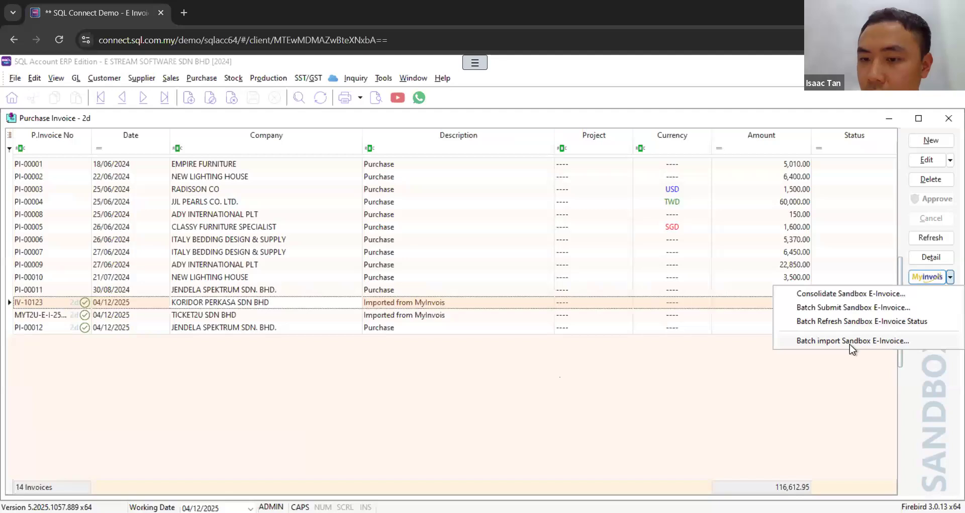
left_click(850, 341)
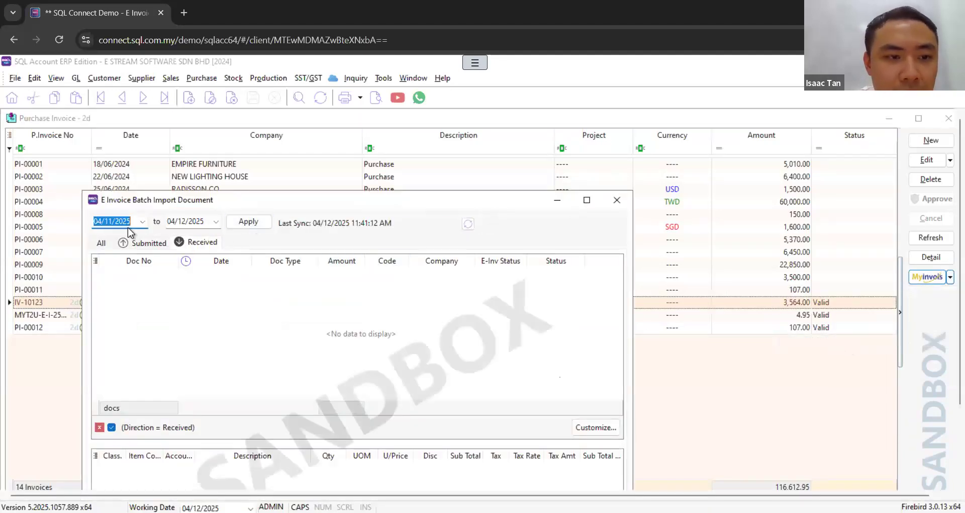
left_click(248, 222)
left_click_drag(277, 197, 372, 163)
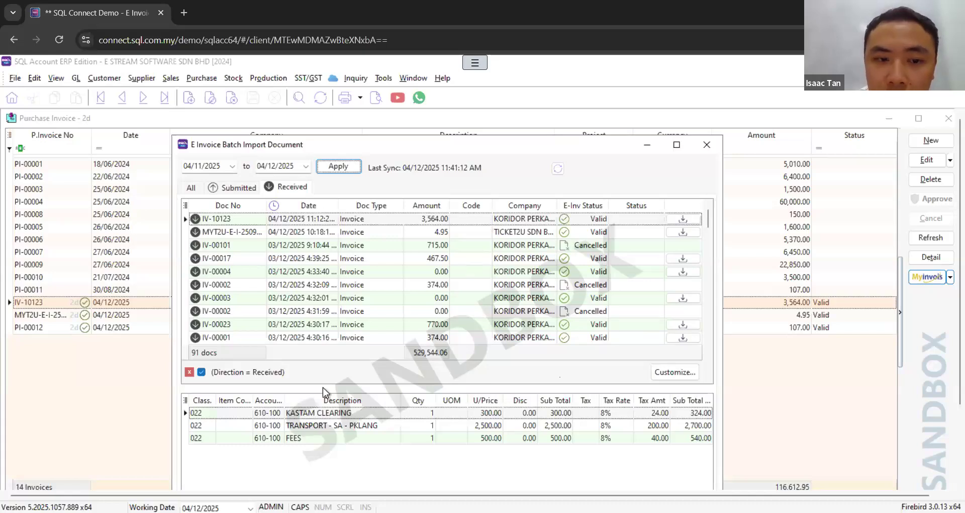
Step: Examine the available item codes and tax codes for IV-10123's KASTAM CLEARING line
left_click(245, 413)
left_click(246, 412)
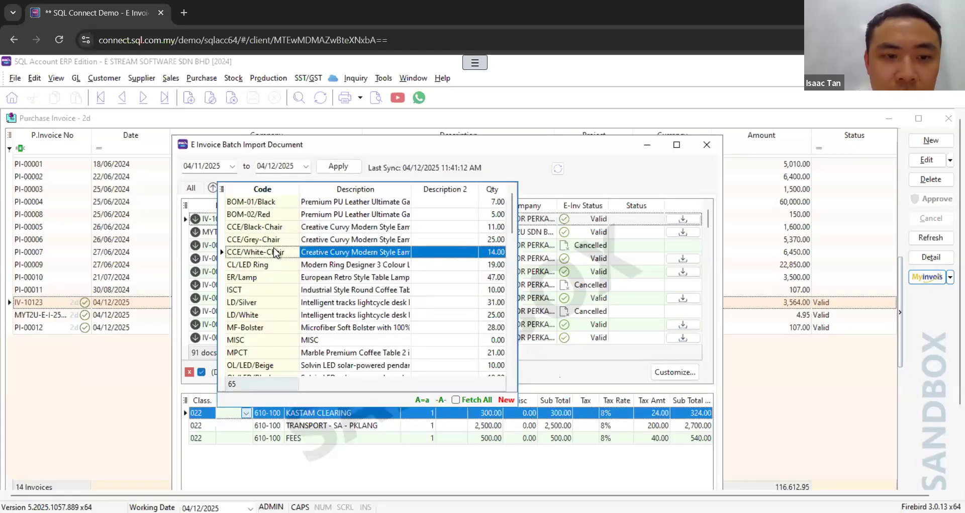
left_click(256, 449)
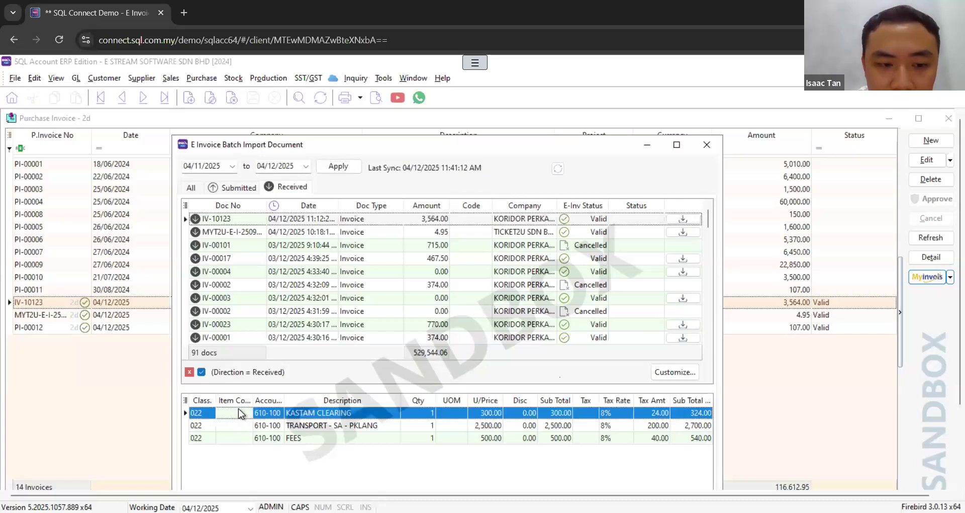
left_click(591, 412)
left_click(591, 412)
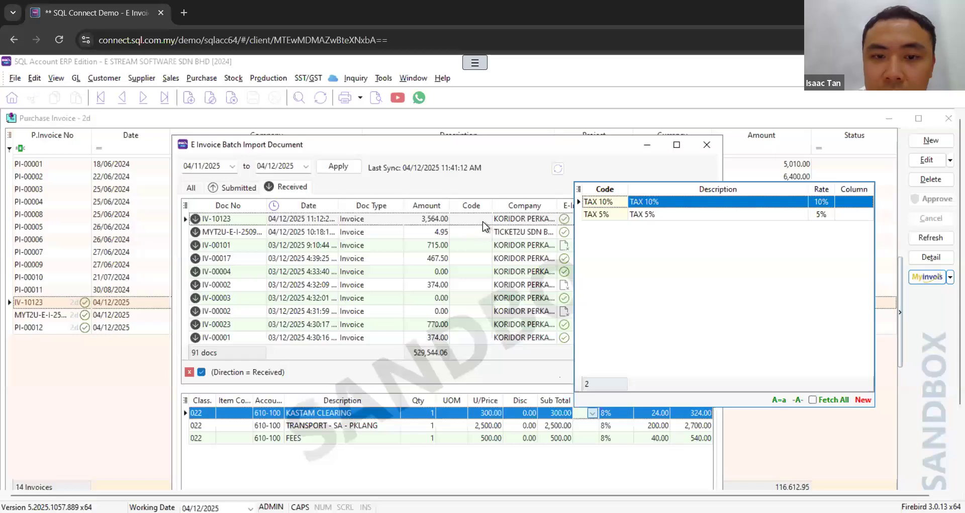
Step: Assign supplier ADY INTERNATIONAL PLT (400-A0001) to the received invoice IV-10123
left_click(483, 220)
left_click(593, 413)
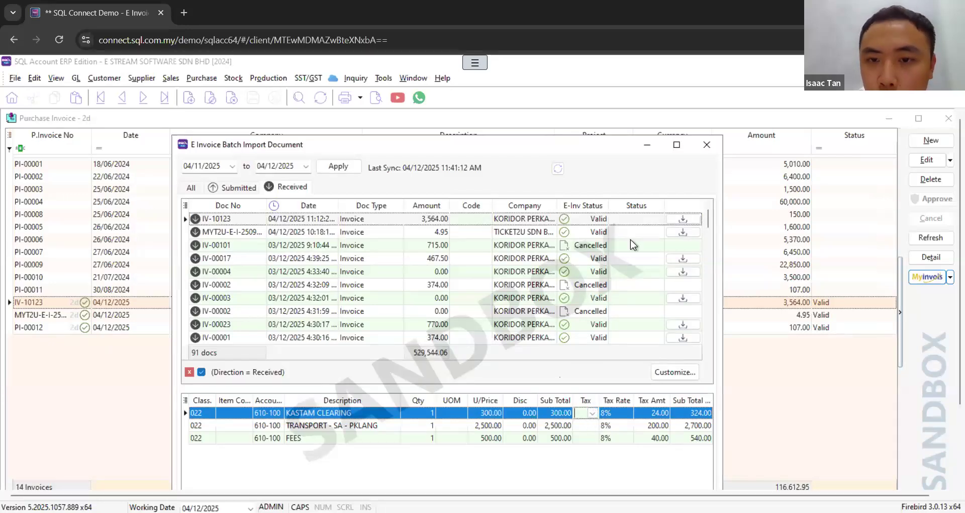
left_click(485, 218)
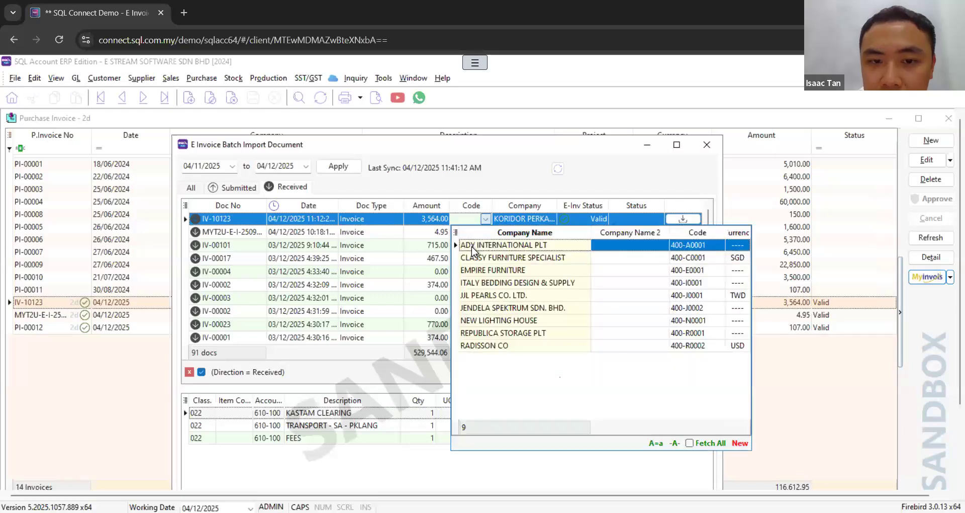
left_click(473, 247)
Step: Assign tax codes to IV-10123's three lines, using TAX 5% for TRANSPORT - SA - PKLANG and FEES, and import the invoice
left_click(593, 413)
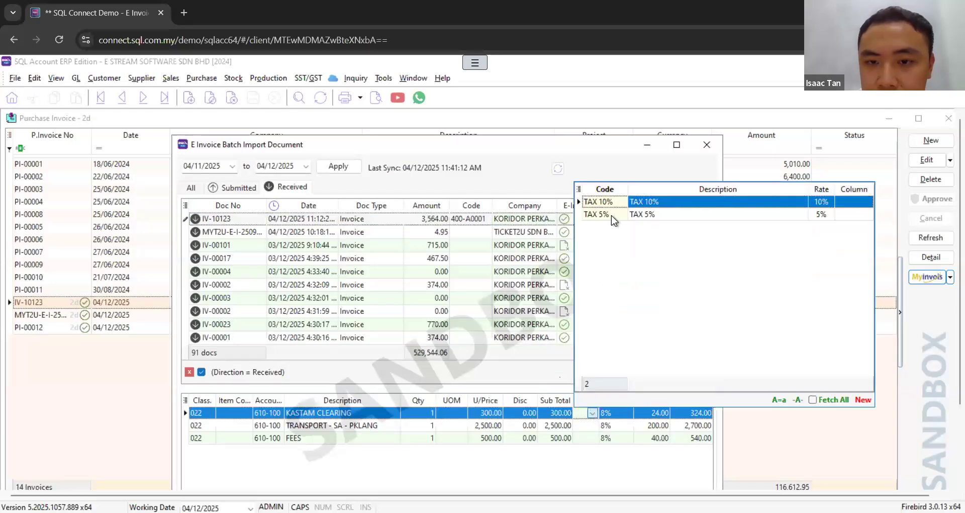
left_click(591, 426)
left_click(592, 425)
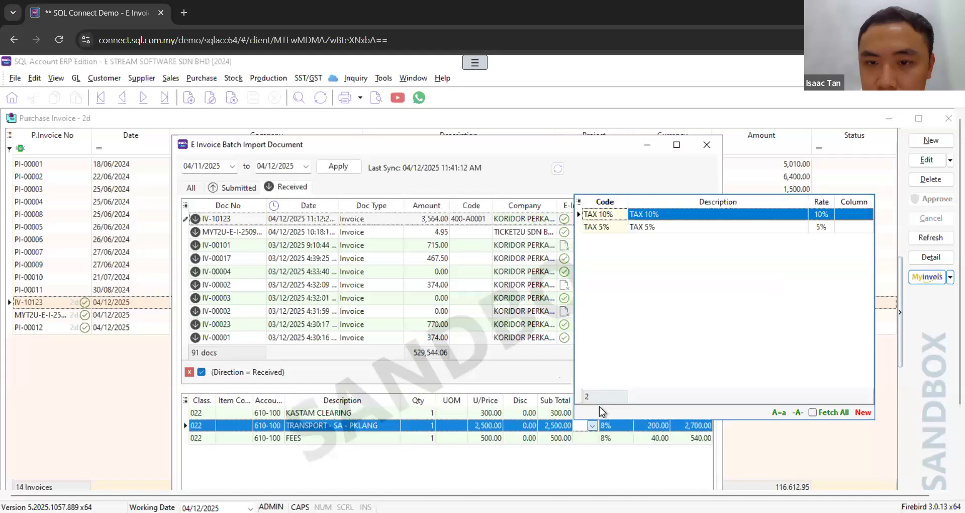
left_click(603, 227)
left_click(592, 438)
left_click(609, 241)
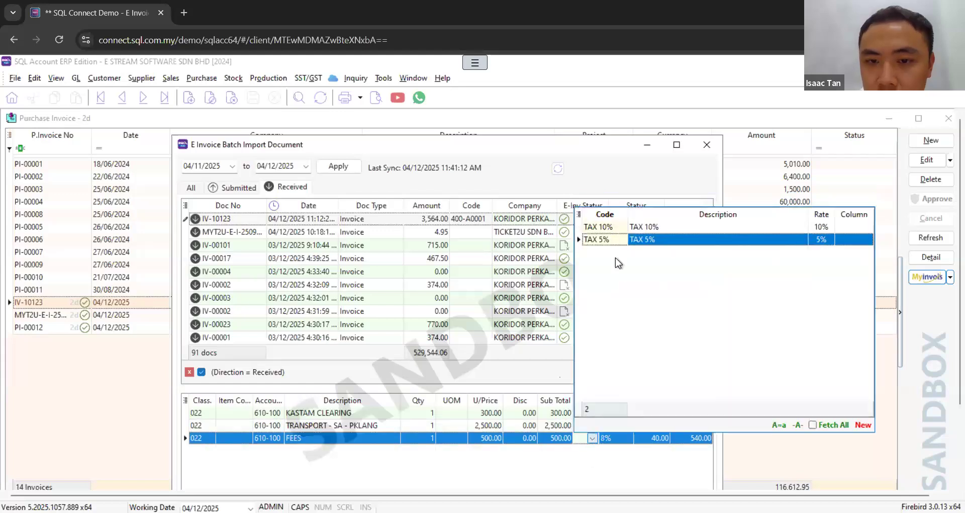
left_click(615, 369)
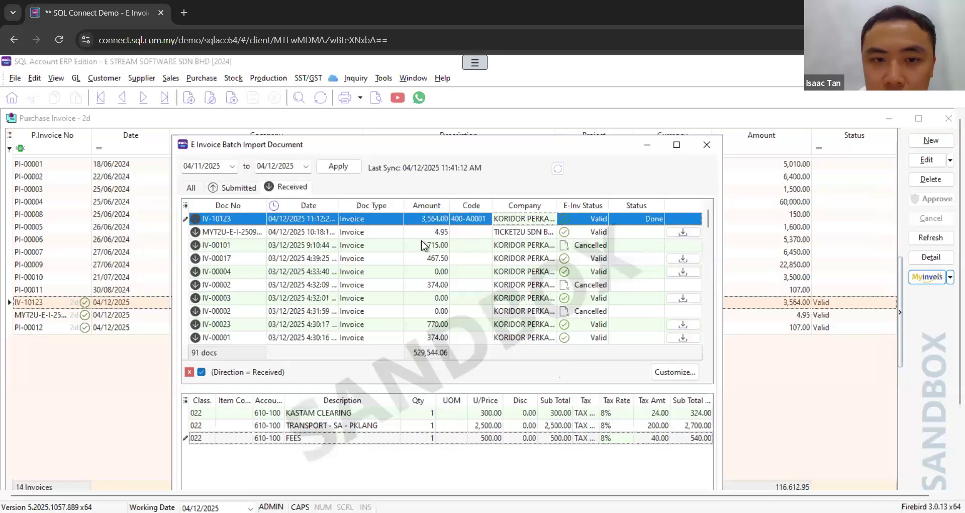
Step: Import the TICKET2U SDN BHD invoice under supplier ADY INTERNATIONAL PLT (400-A0001) and set its handling fee line to TAX 5%
left_click(632, 237)
left_click(484, 231)
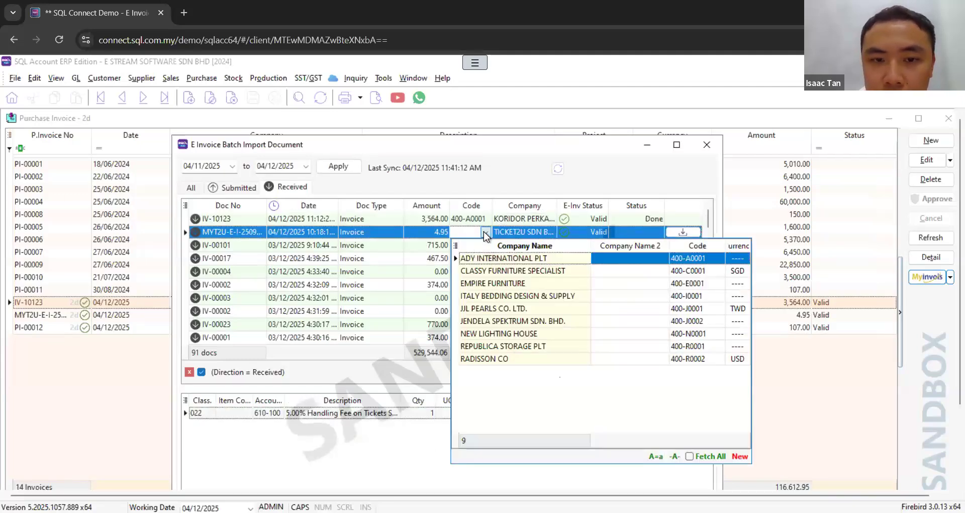
left_click(472, 259)
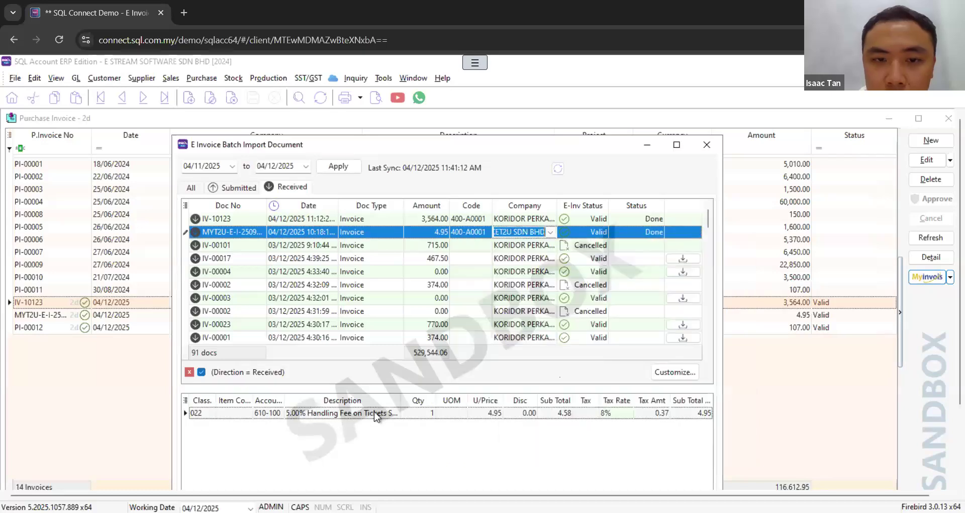
left_click(246, 414)
left_click(595, 413)
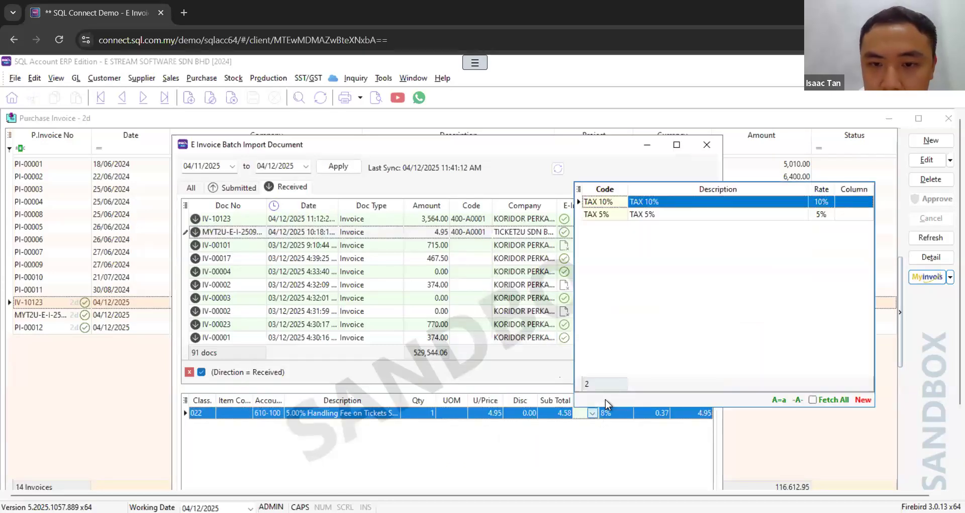
left_click(629, 218)
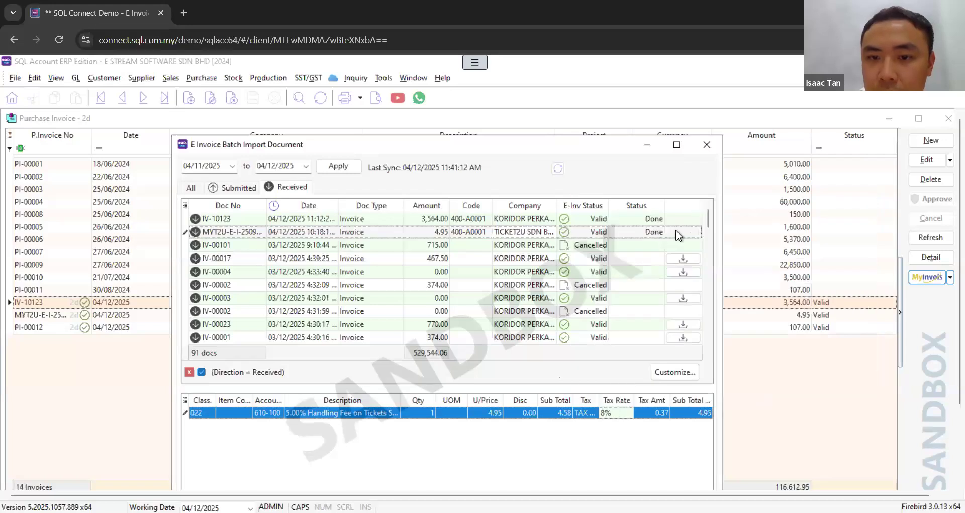
left_click(676, 231)
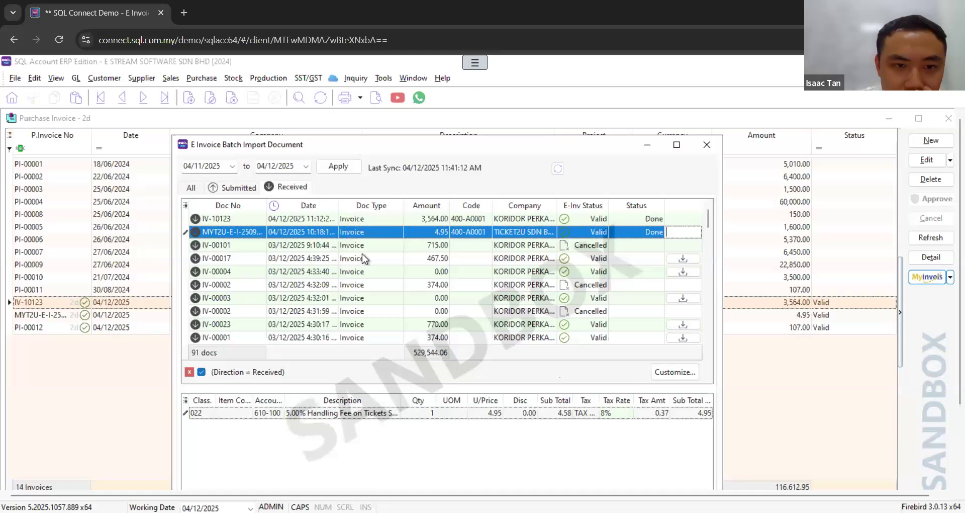
Step: Assign supplier ADY INTERNATIONAL PLT (400-A0001) to the received invoice IV-00017
left_click(628, 261)
left_click(486, 261)
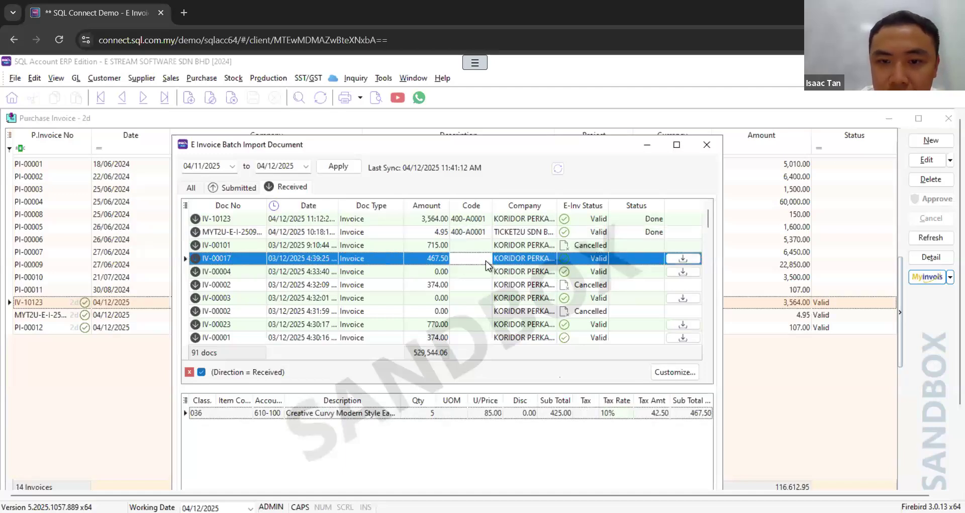
left_click(486, 261)
left_click(525, 285)
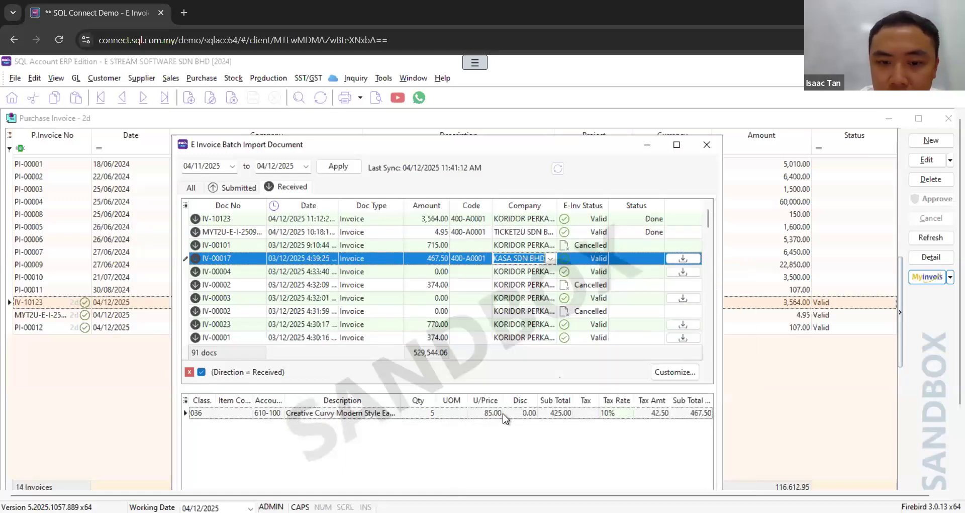
Step: Set IV-00017's chair line to tax code TAX 5% and import the invoice
left_click(597, 413)
left_click(596, 413)
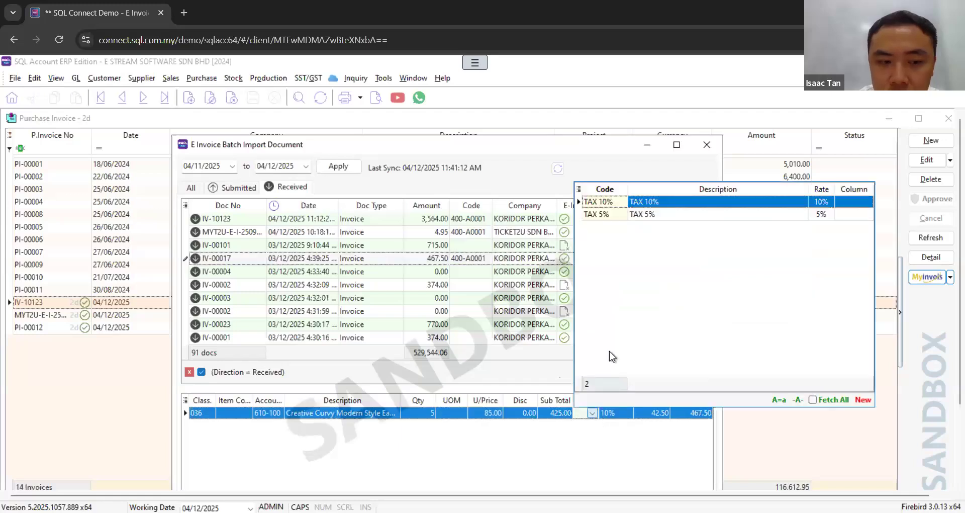
left_click(655, 218)
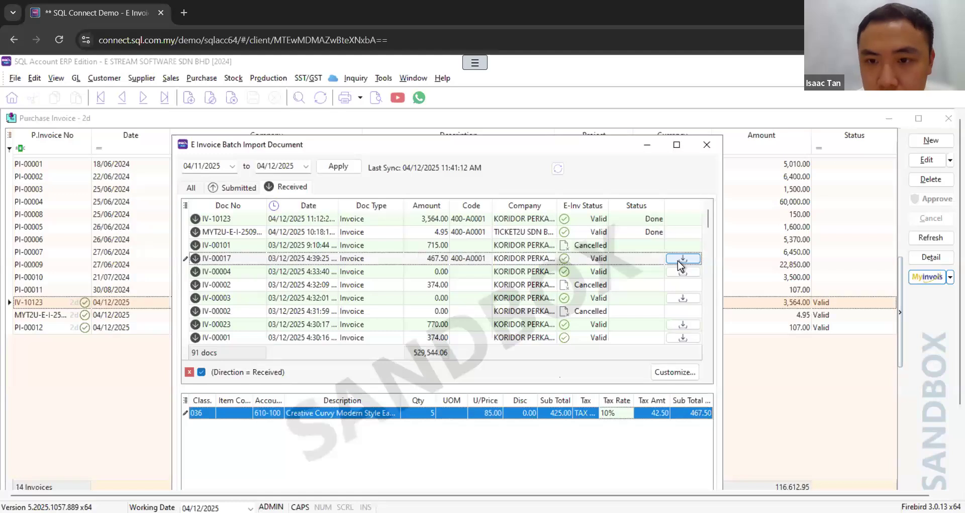
left_click(683, 259)
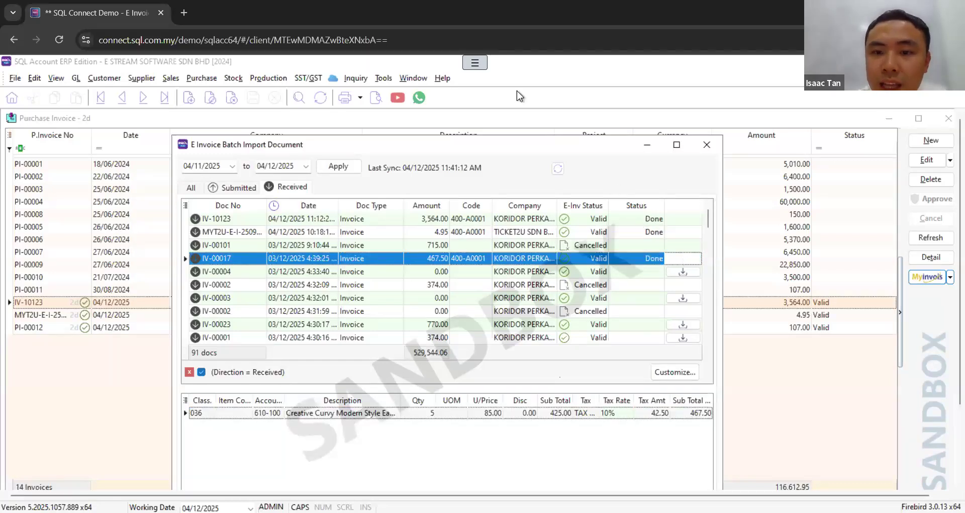
Step: Leave the batch import, refresh the purchase invoice list, and open the imported invoice IV-00017 to review it
left_click(707, 145)
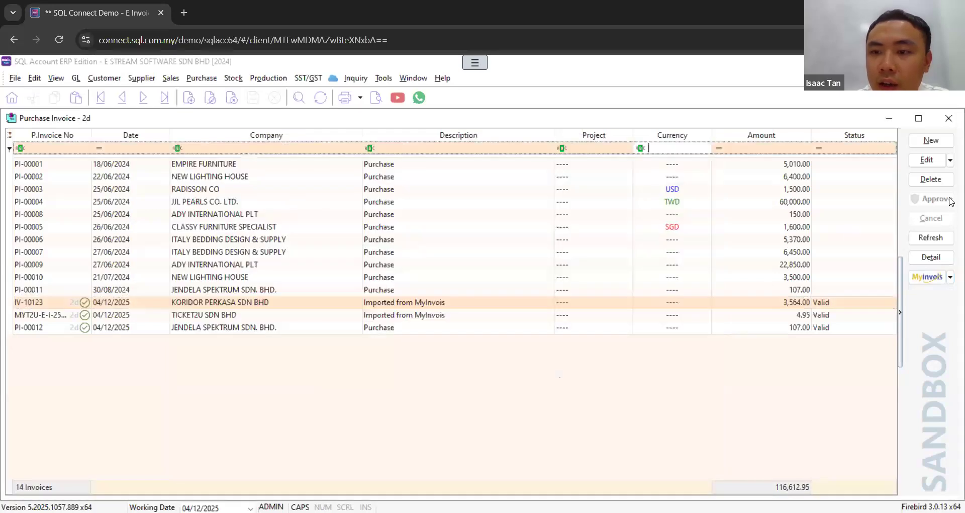
left_click(933, 238)
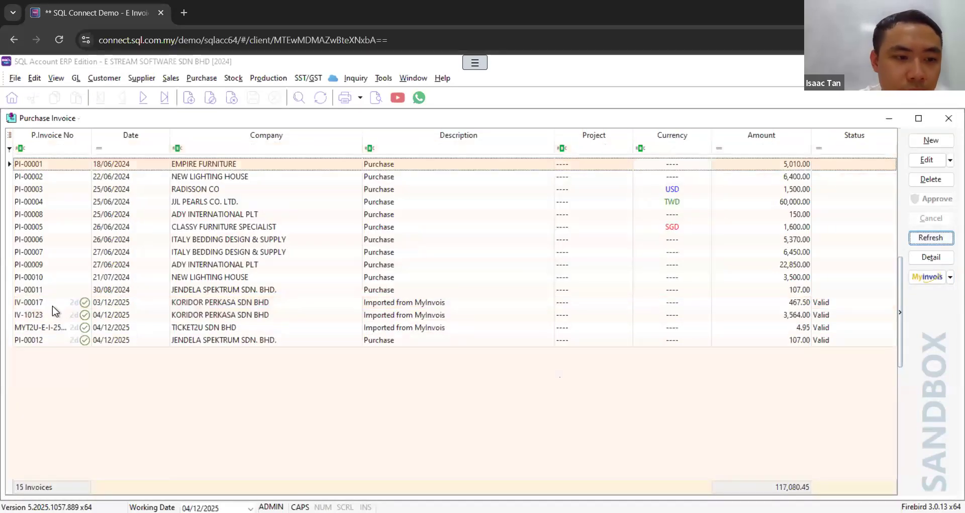
left_click(56, 308)
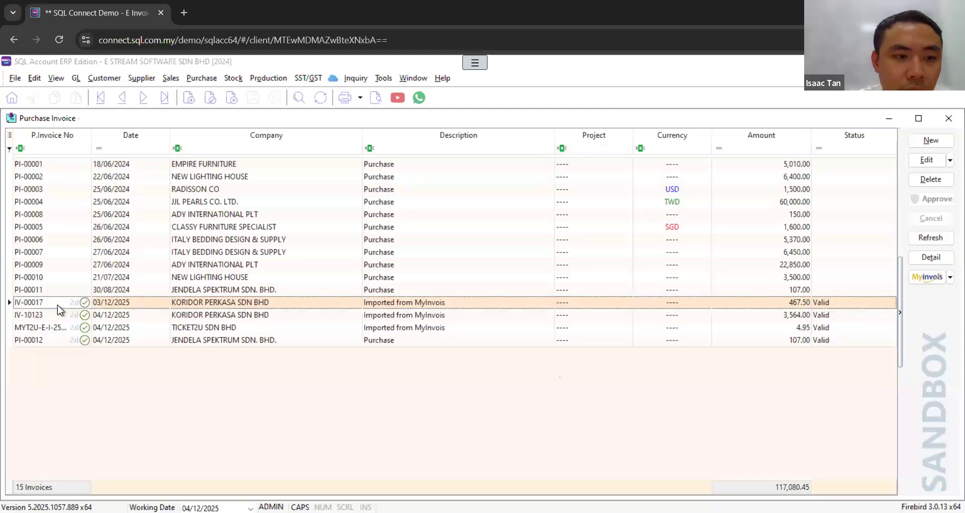
double_click(401, 307)
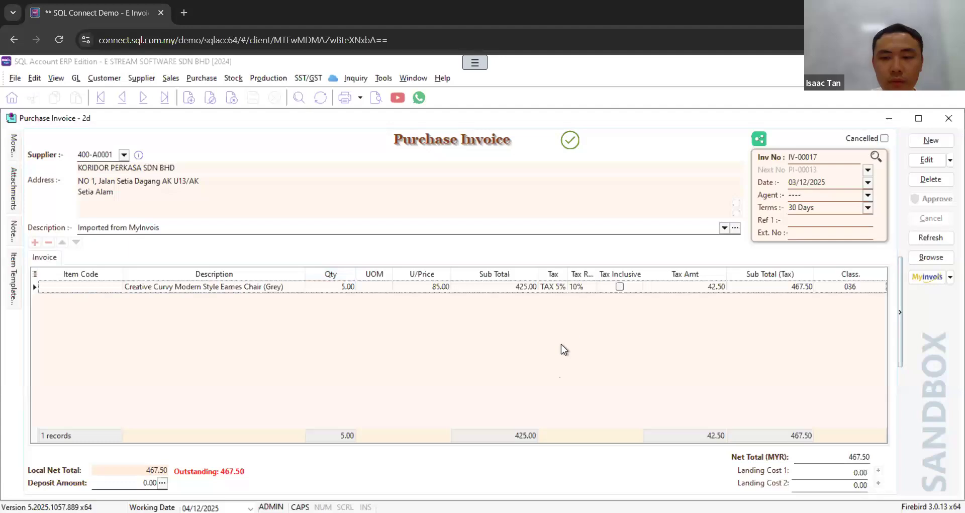
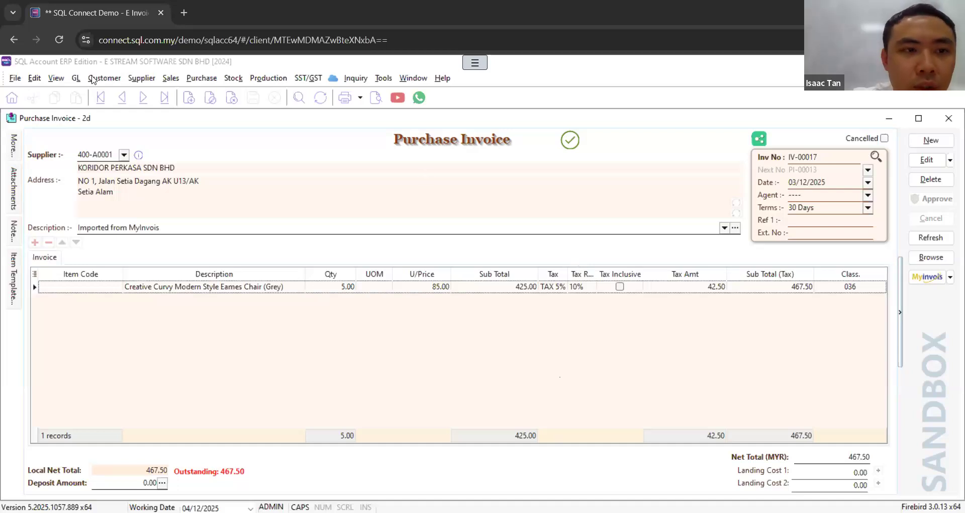
Step: Create a new payment voucher in Cash Book Entry and replace the payee TNB with the individual's name
left_click(76, 78)
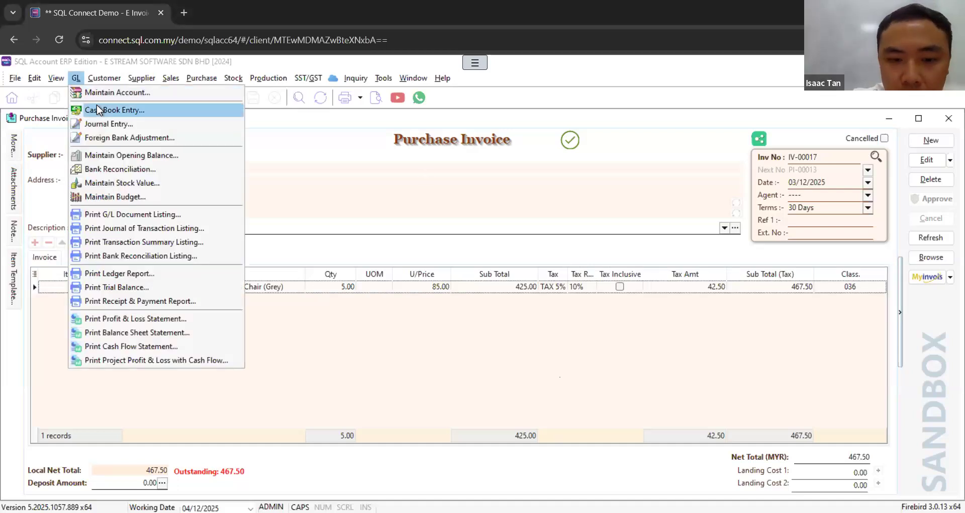
left_click(96, 105)
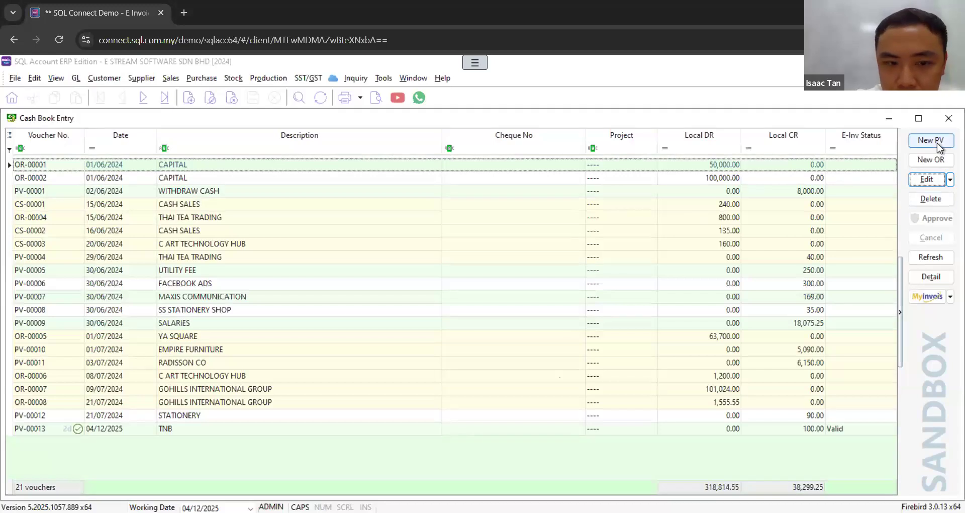
left_click(931, 141)
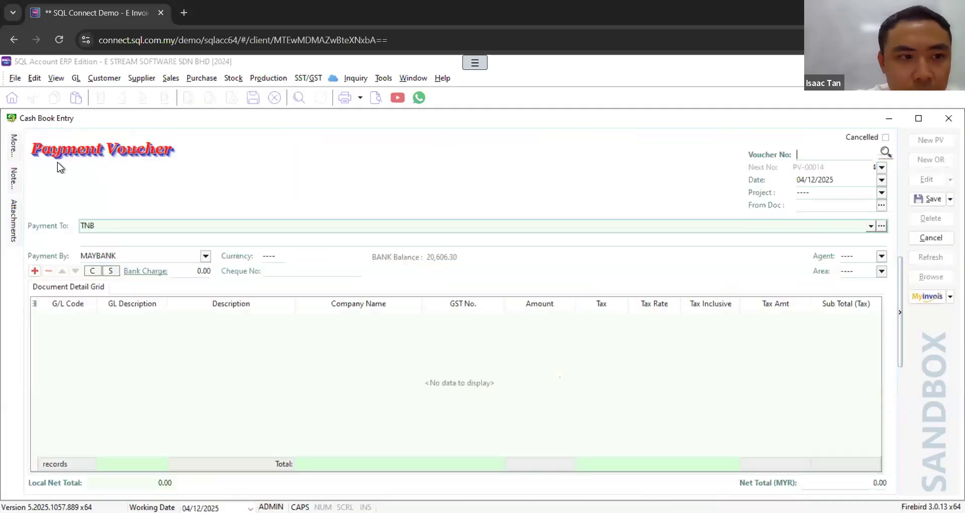
left_click(178, 231)
left_click_drag(143, 226, 48, 226)
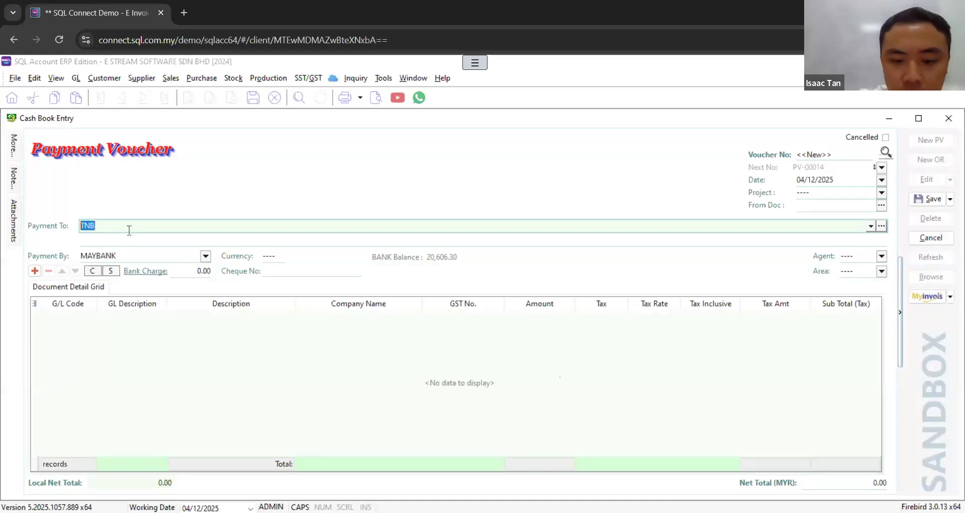
type("ISAAC")
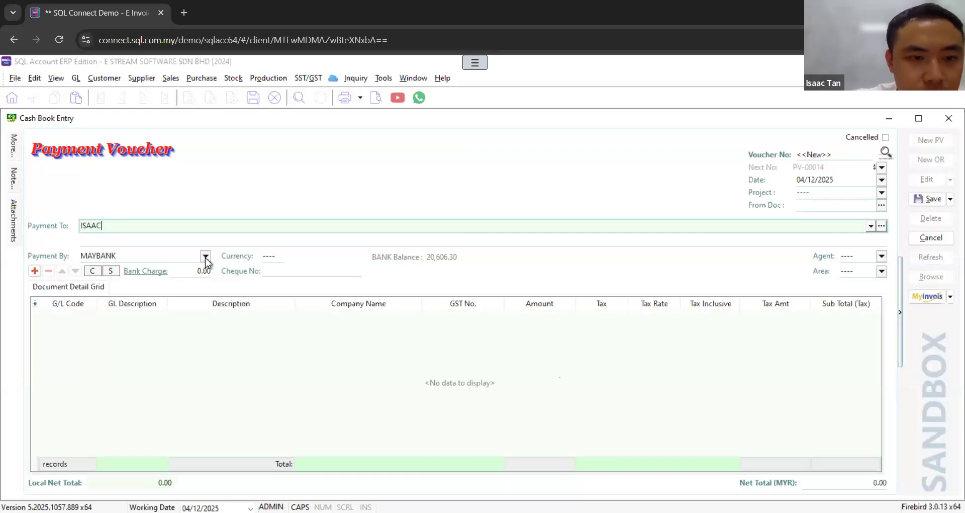
Step: Add a voucher line for account 915-000 OFFICE & WAREHOUSE RENTAL with an amount of 1,000.00
left_click(34, 271)
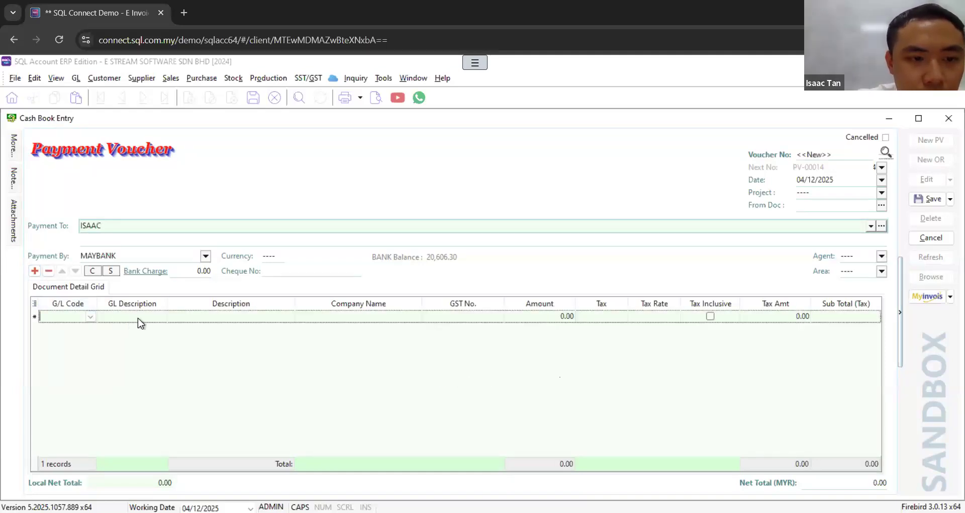
left_click(90, 316)
type("RENT")
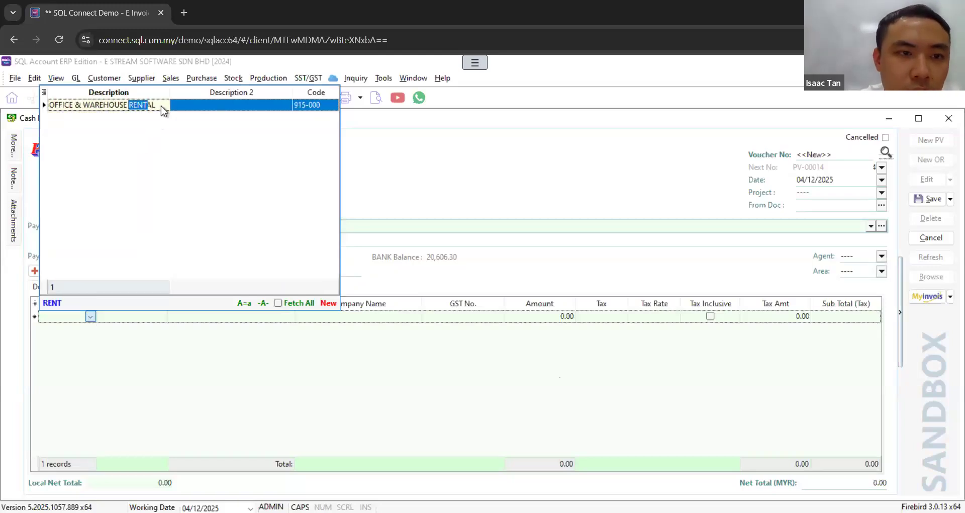
left_click(161, 105)
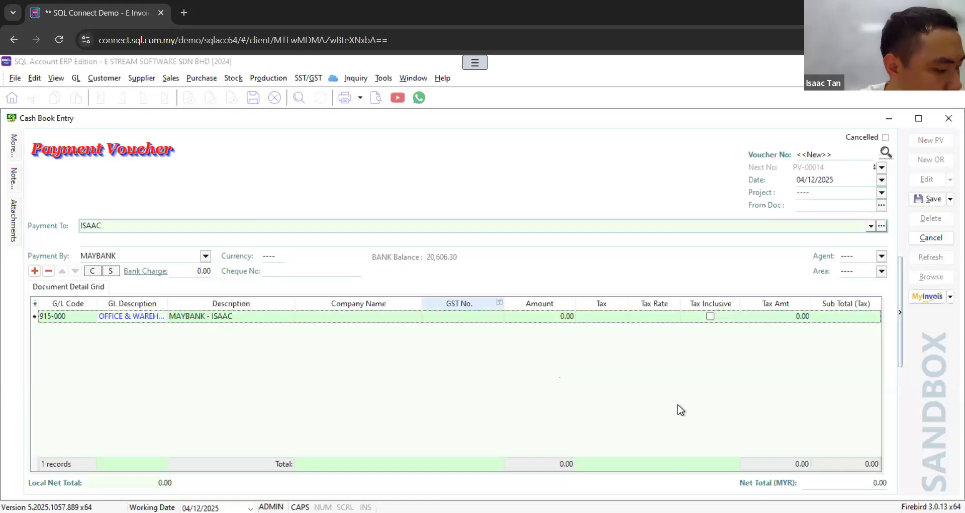
left_click(565, 317)
type("1000")
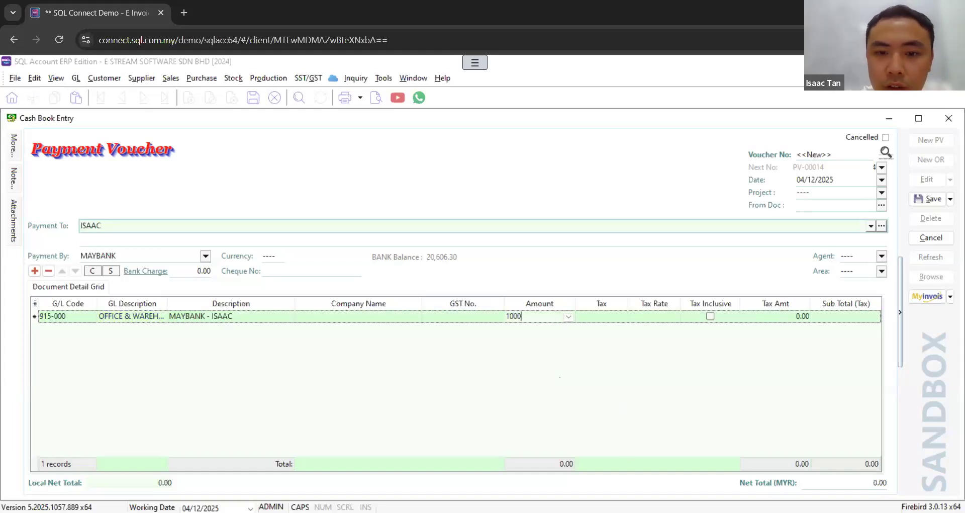
left_click(622, 394)
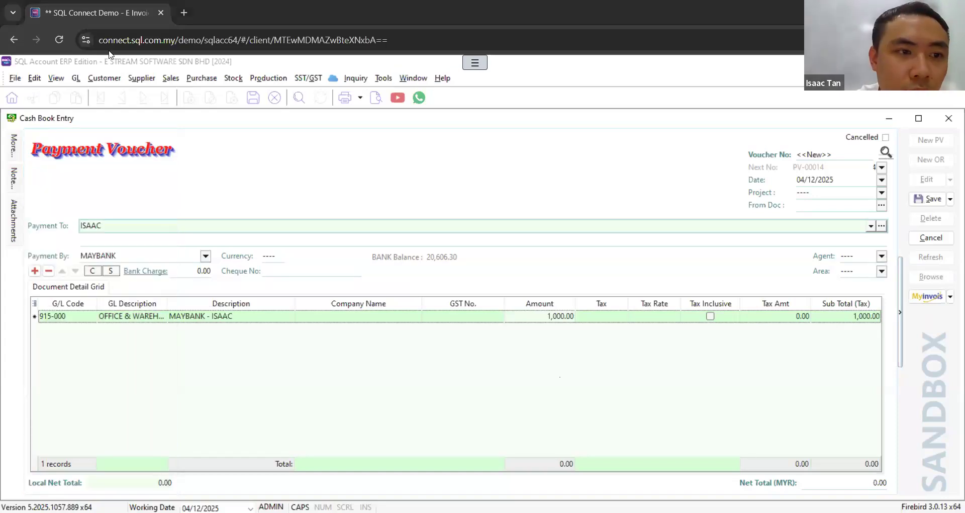
Step: Fill the voucher's extended billing details by selecting the individual payee's saved company name record
mouse_move(13, 144)
left_click(223, 163)
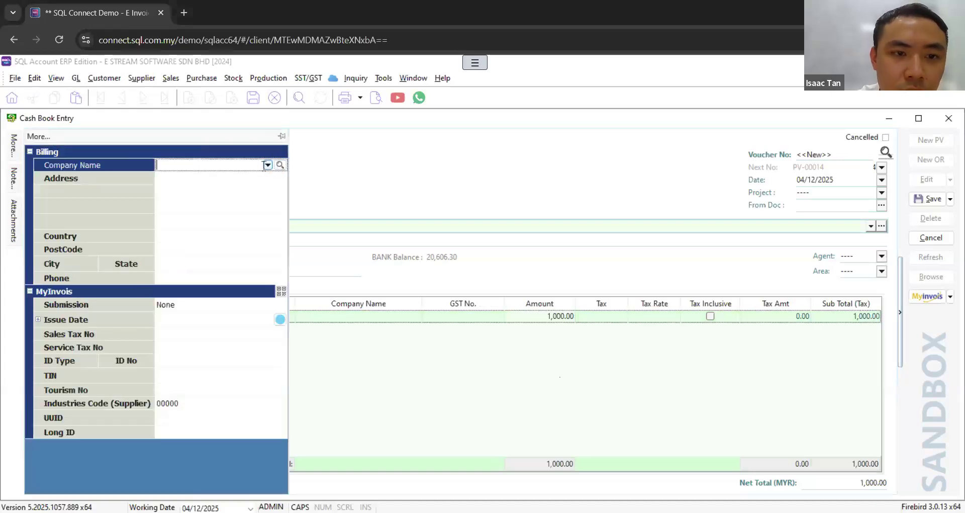
left_click(267, 165)
left_click(231, 192)
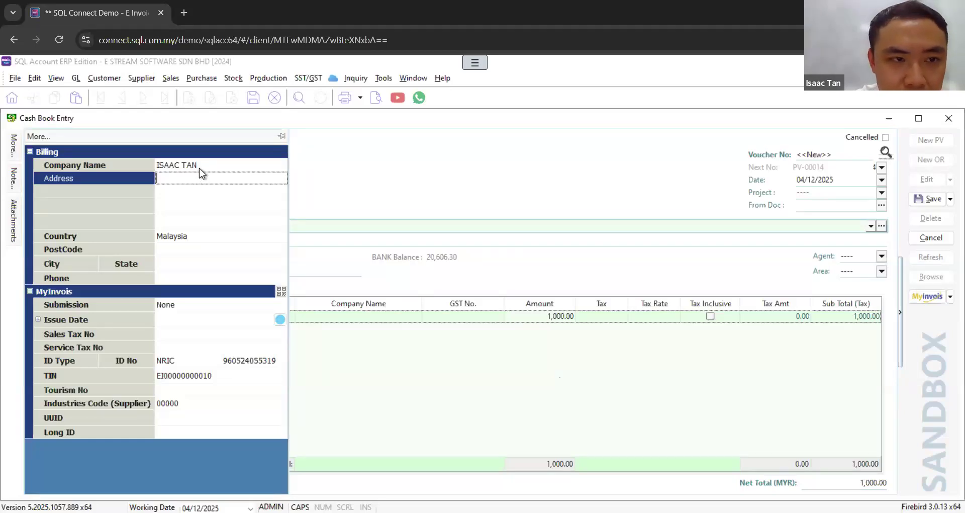
Step: Set the country in the voucher's billing details to Indonesia
left_click(217, 237)
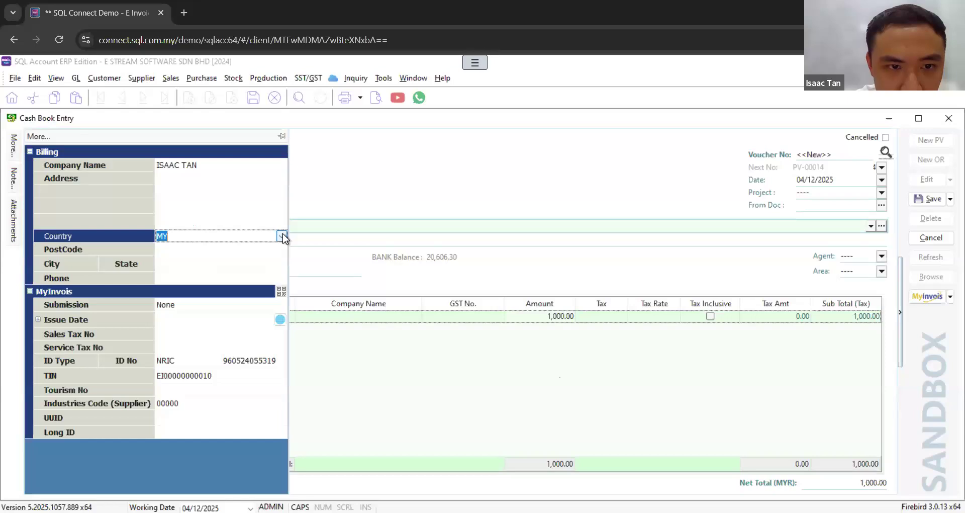
left_click(282, 236)
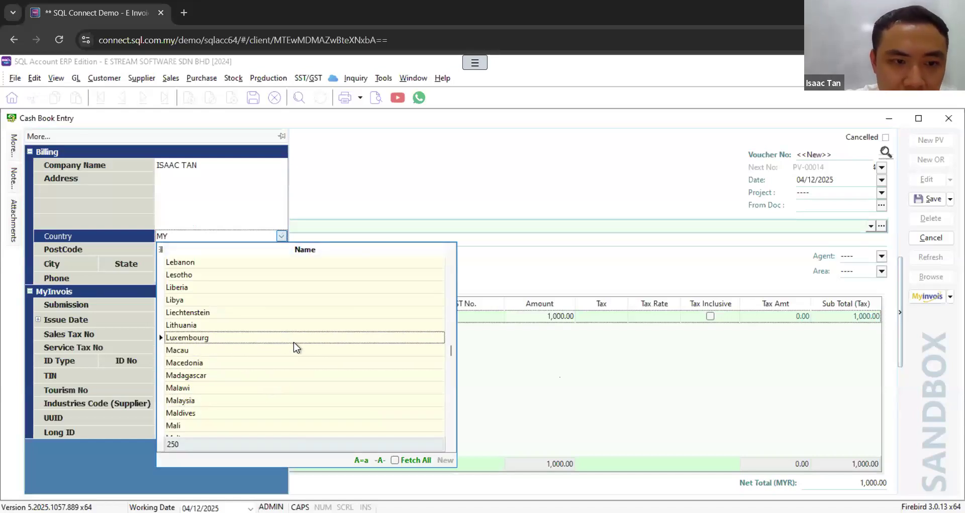
scroll(294, 341, "up", 2)
type("INDO")
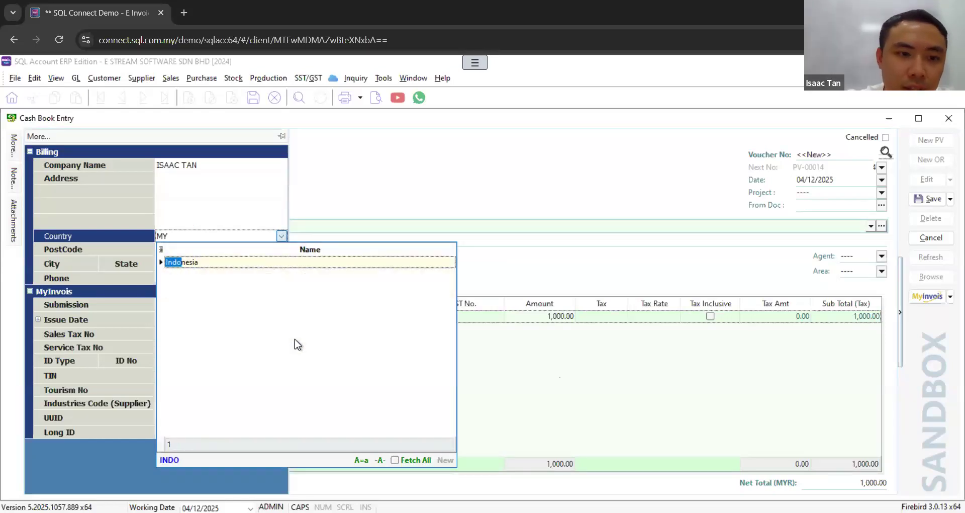
left_click(206, 263)
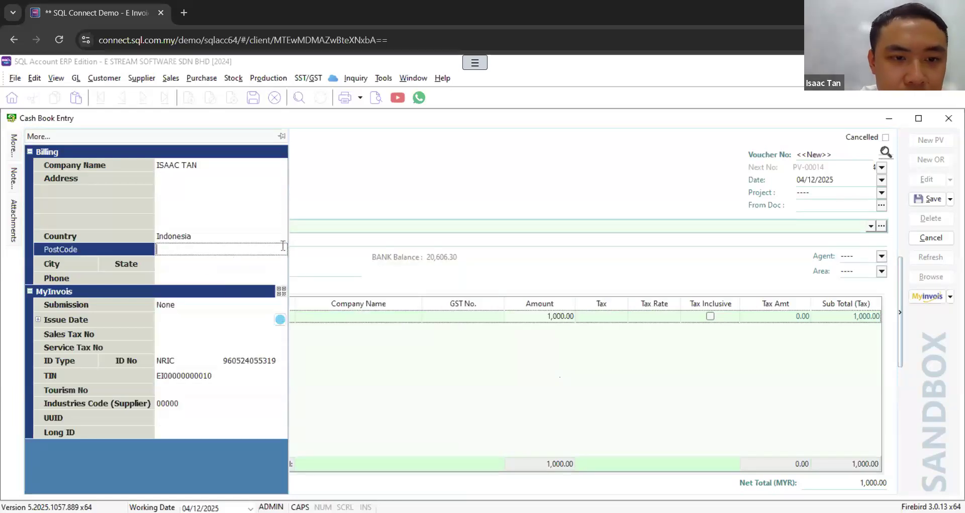
Step: Set the voucher's MyInvois submission type to Self-billed
left_click(255, 303)
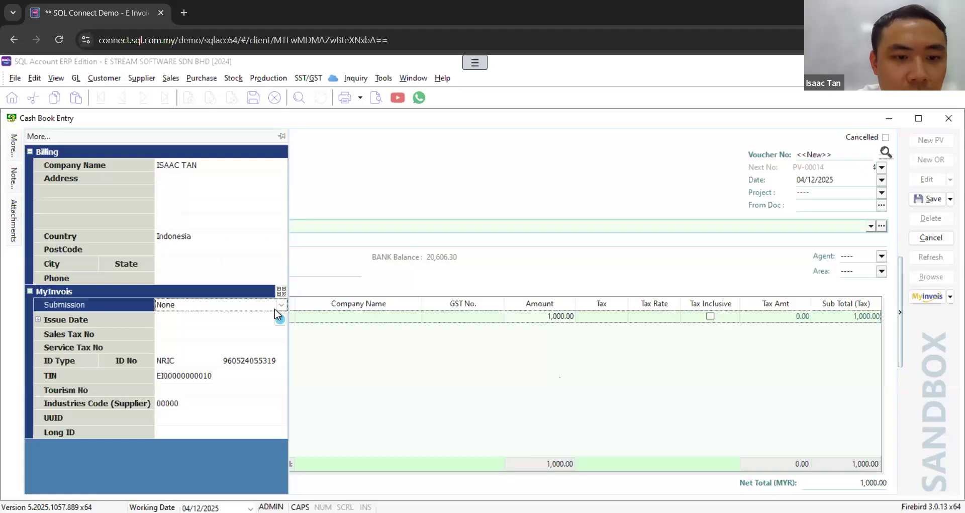
left_click(282, 306)
left_click(245, 328)
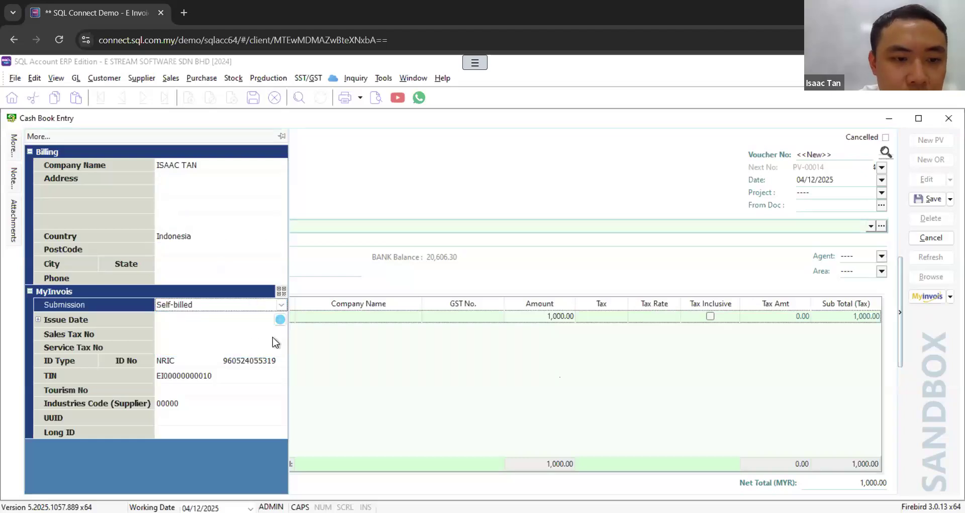
Step: Clear the payee's ID type and ID number from the MyInvois details
left_click(214, 360)
left_click(214, 360)
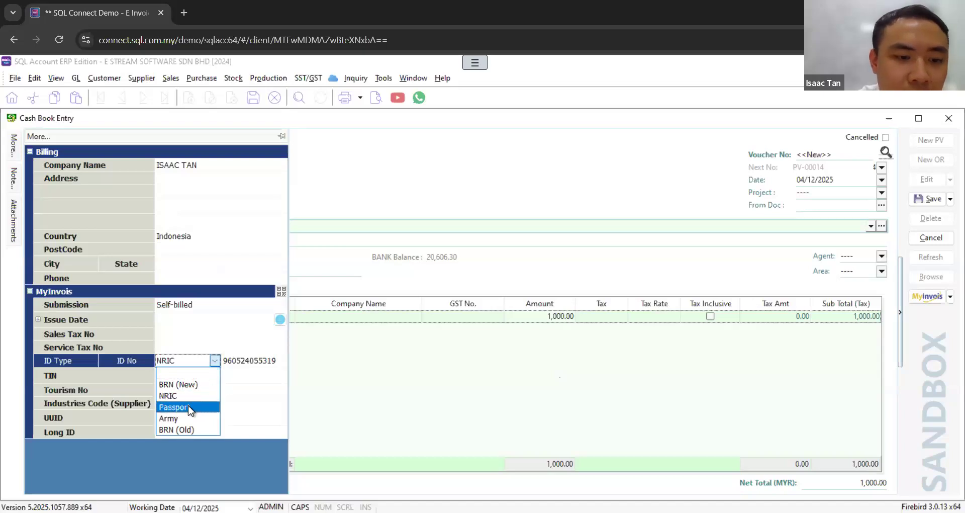
left_click(192, 375)
left_click(234, 362)
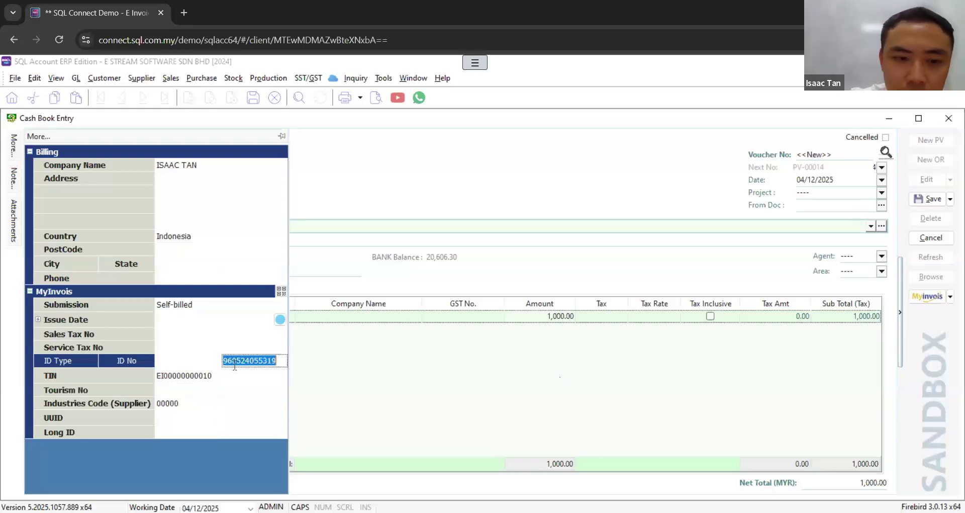
key("Delete")
Step: Set the payee's TIN to the generic Foreign Supplier code
left_click(256, 378)
left_click(268, 376)
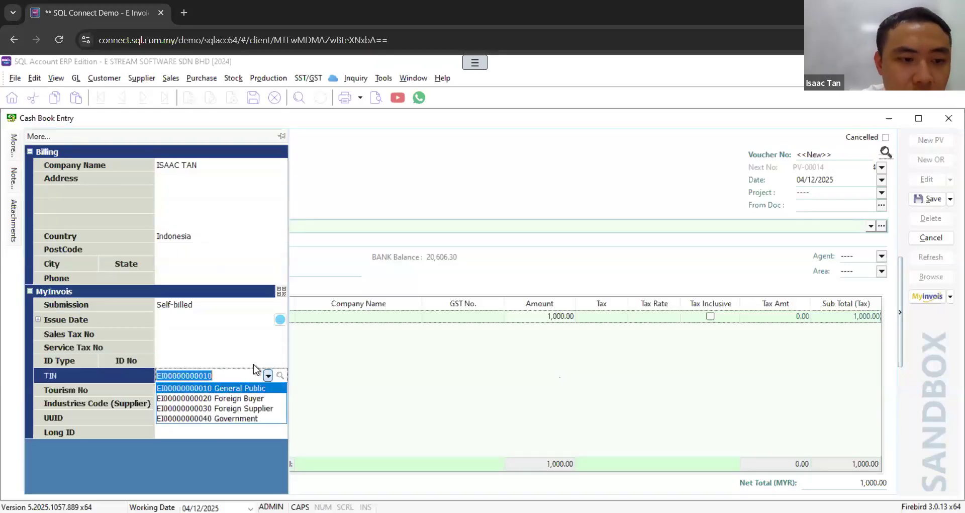
left_click(235, 409)
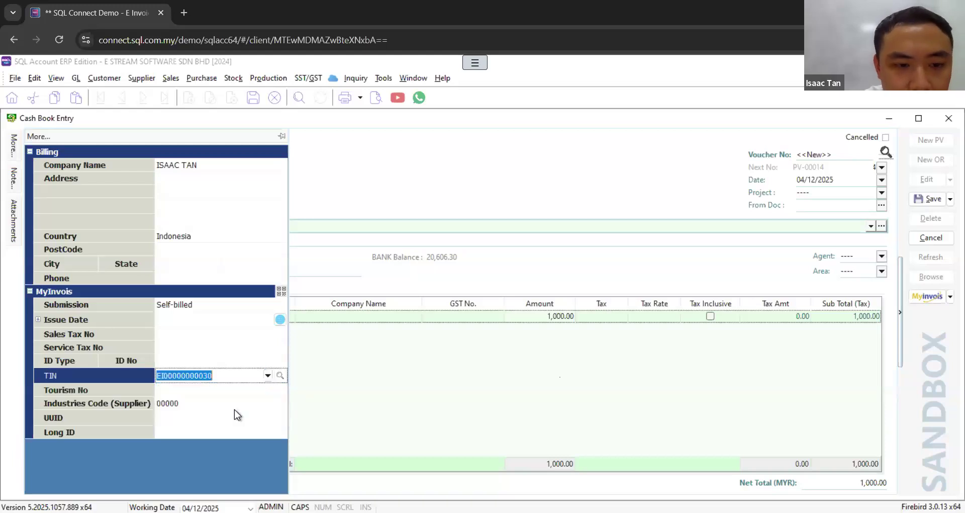
Step: Examine the available ID types and generic TIN choices in the voucher's MyInvois details
left_click(186, 361)
left_click(213, 361)
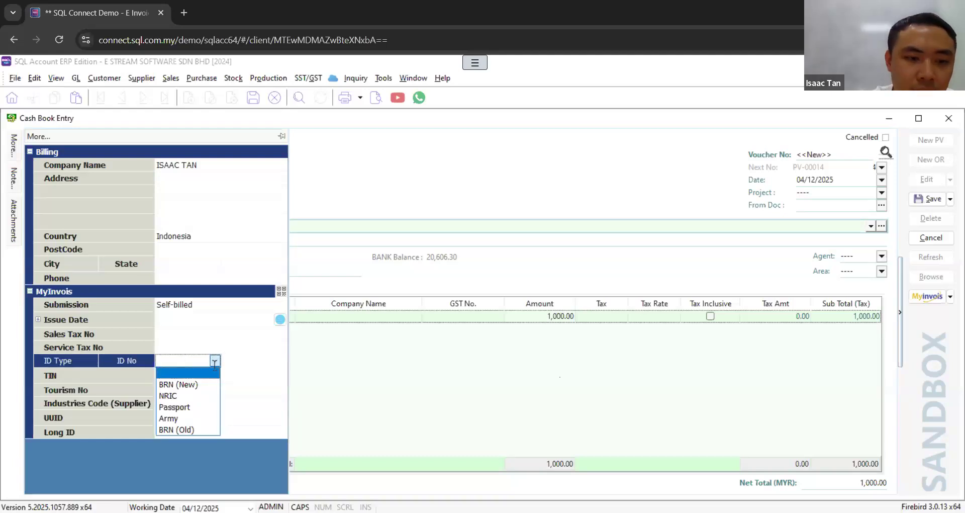
left_click(245, 374)
left_click(270, 375)
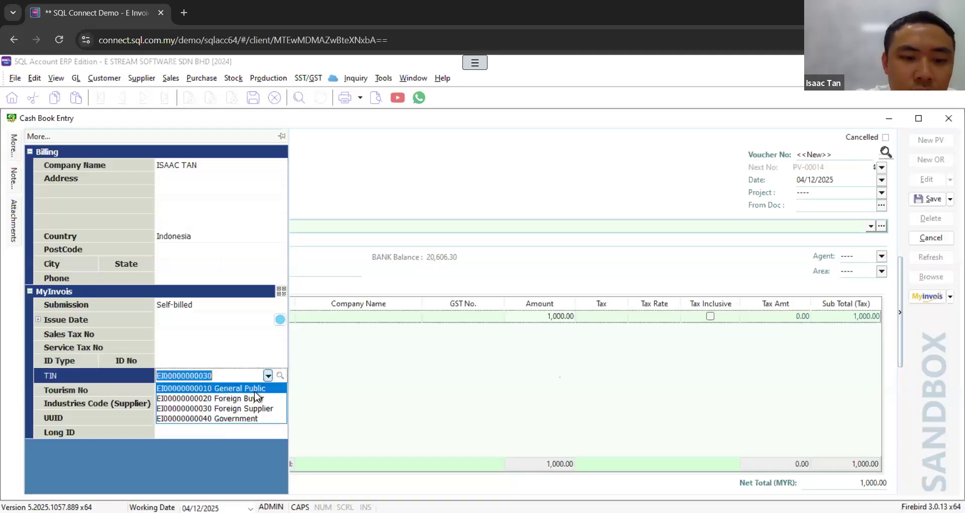
left_click(200, 363)
left_click(215, 360)
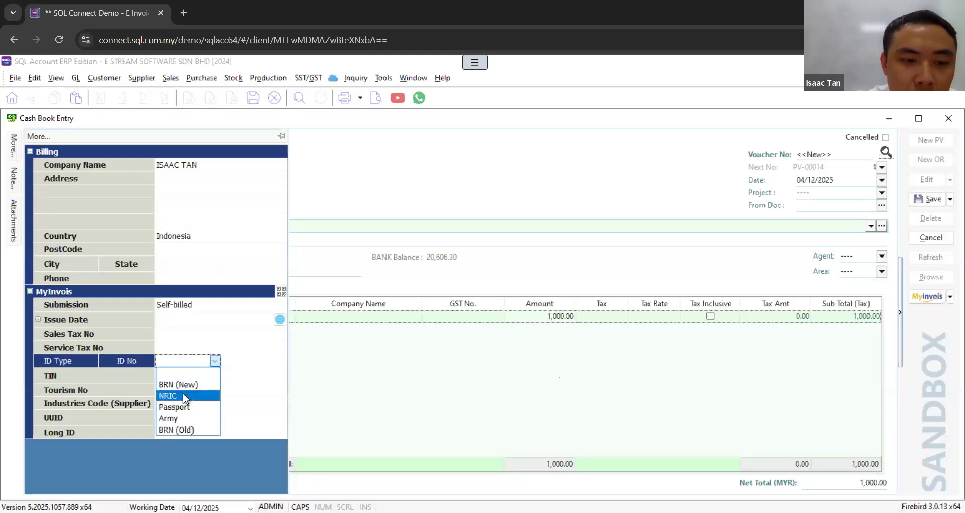
left_click(262, 370)
left_click(268, 375)
left_click(204, 362)
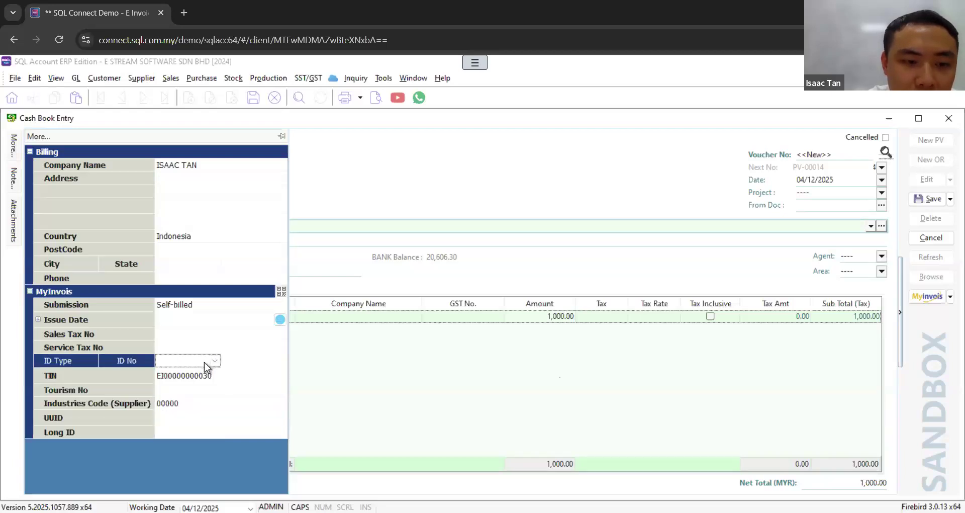
left_click(215, 360)
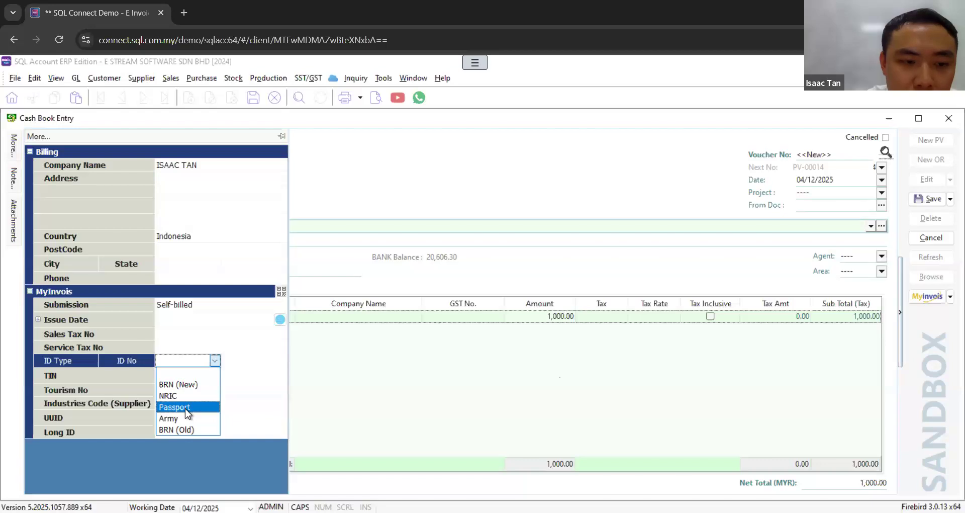
left_click(255, 359)
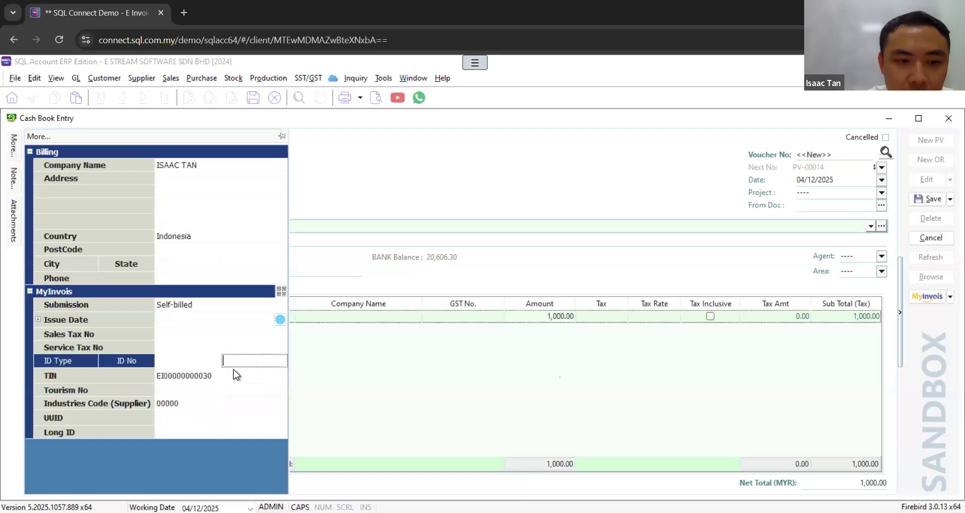
Step: Save the voucher with the generic General Public TIN and submit it as a sandbox e-invoice
left_click(237, 374)
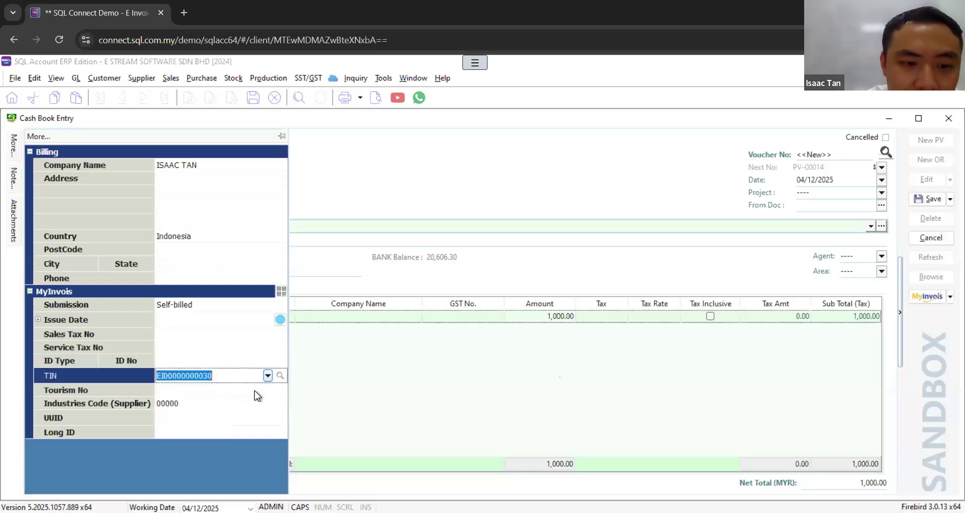
left_click(255, 390)
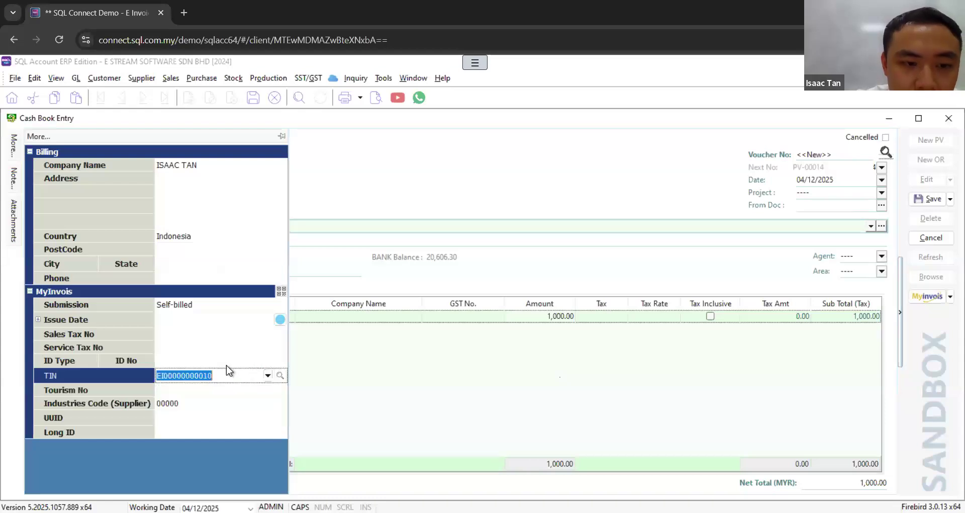
left_click(917, 200)
left_click(951, 299)
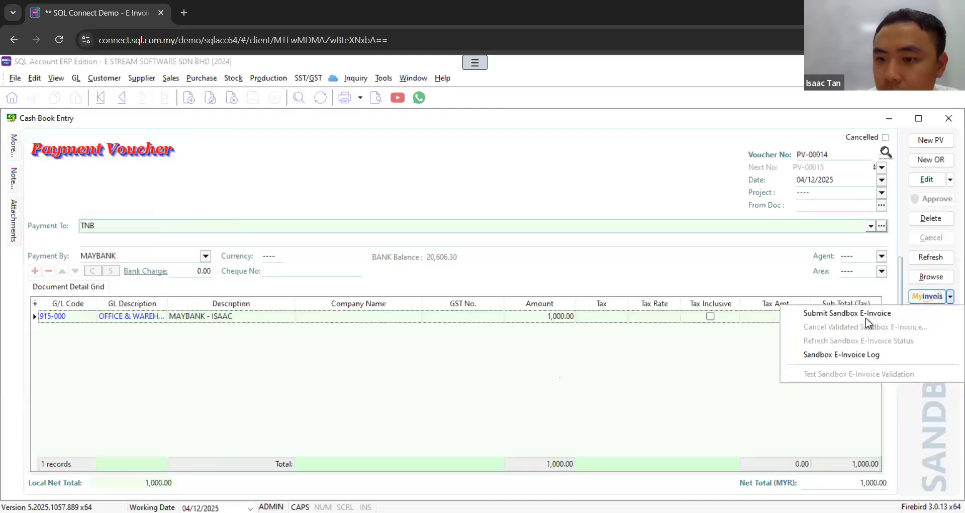
left_click(866, 317)
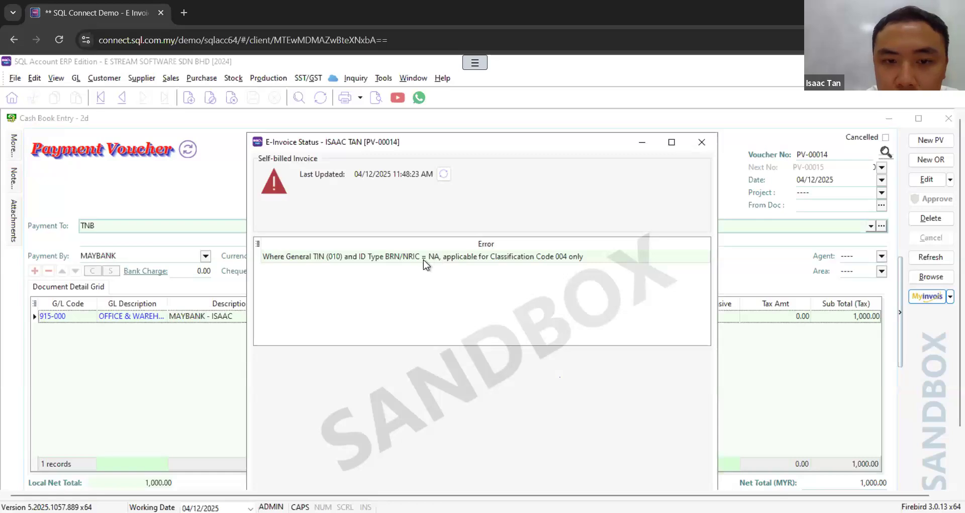
left_click(700, 145)
left_click(928, 179)
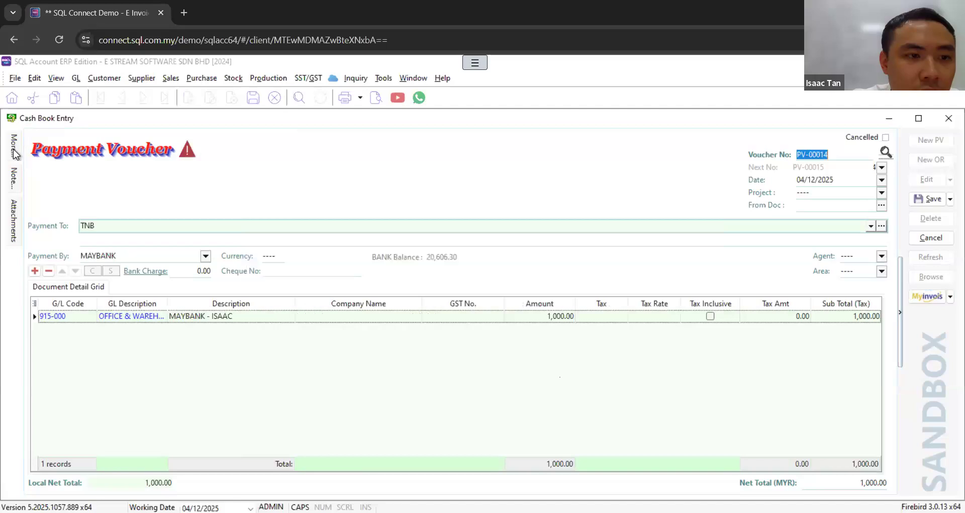
mouse_move(14, 151)
left_click(270, 376)
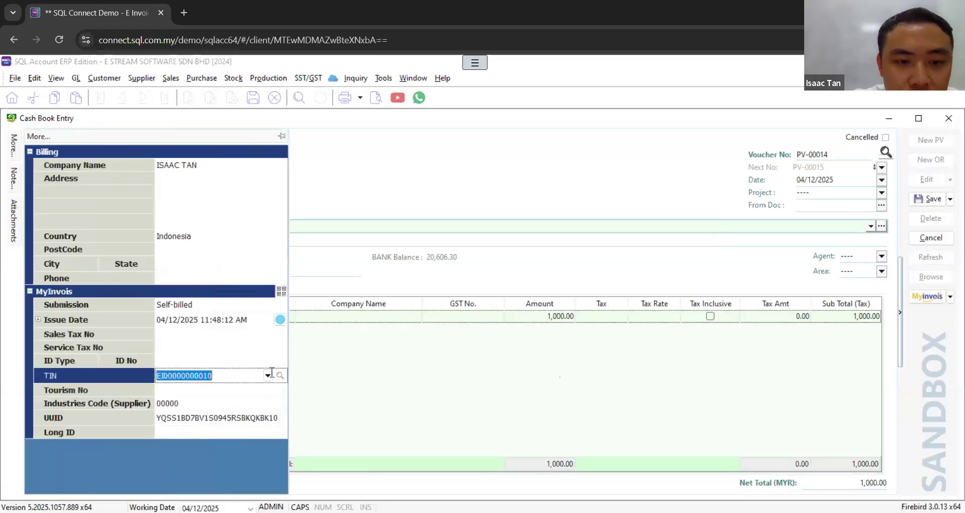
left_click(268, 376)
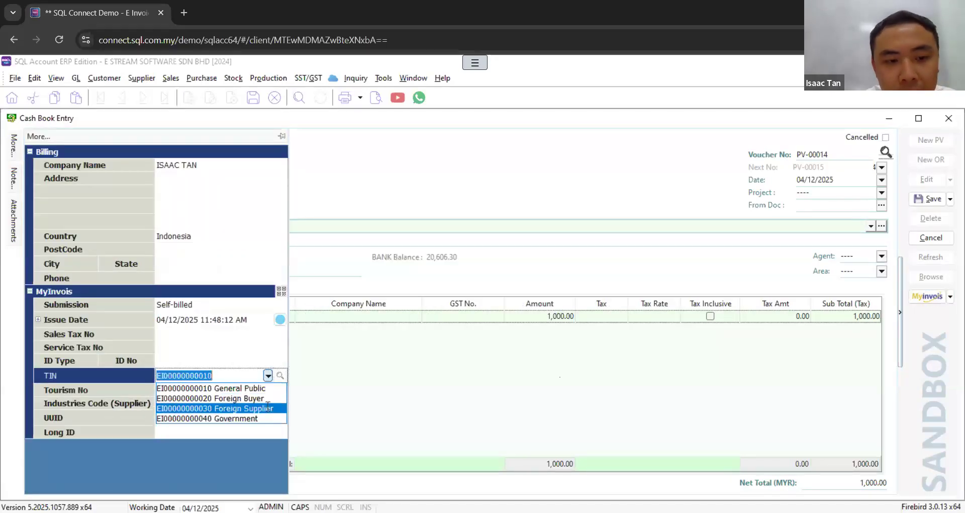
left_click(268, 407)
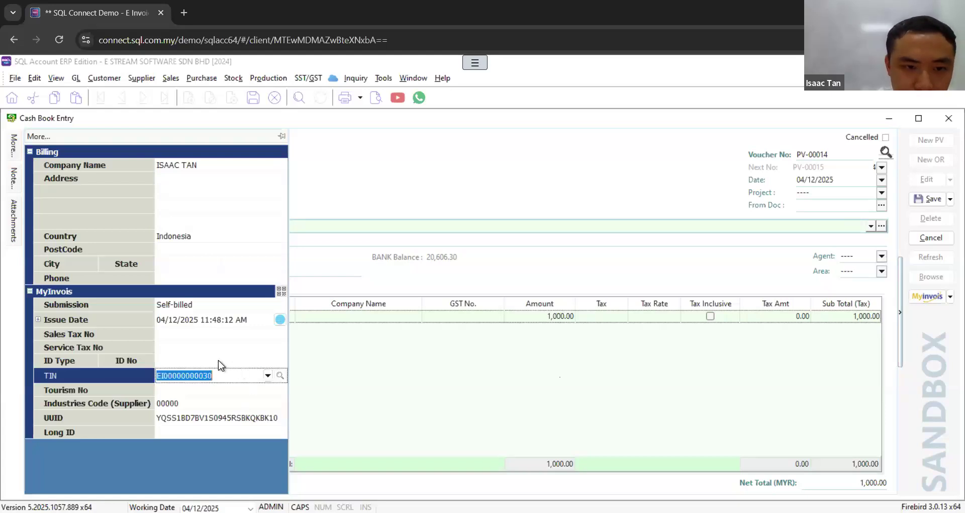
left_click(192, 359)
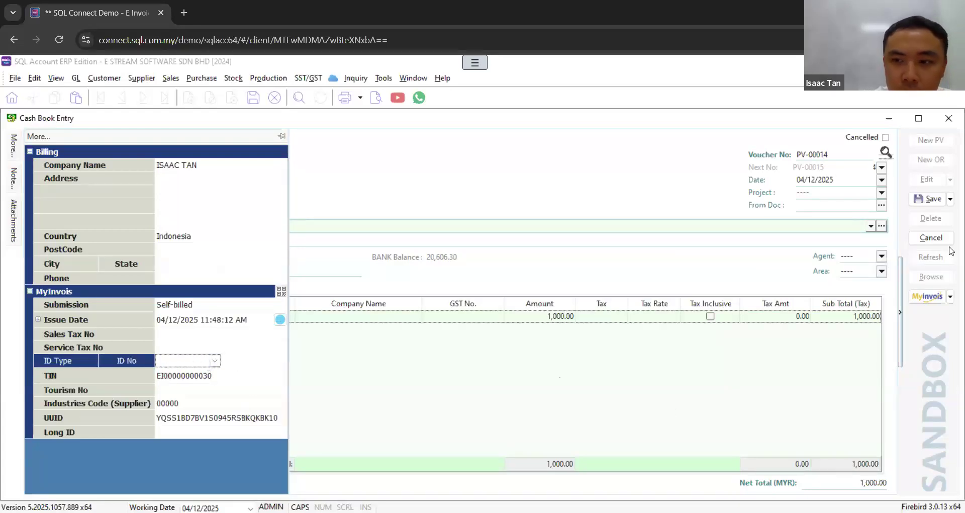
Step: Save the voucher and submit it as a sandbox e-invoice, closing its e-invoice status window at the end
left_click(935, 205)
left_click(951, 296)
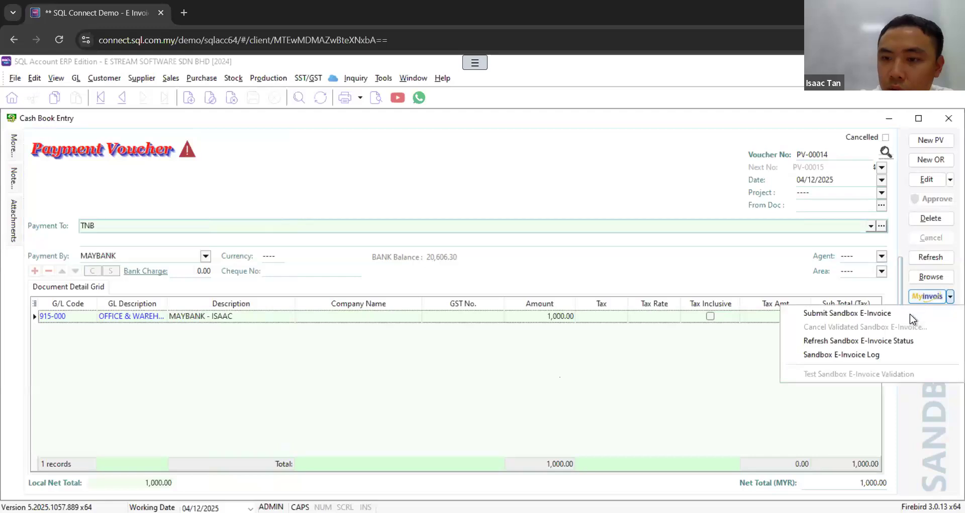
left_click(906, 315)
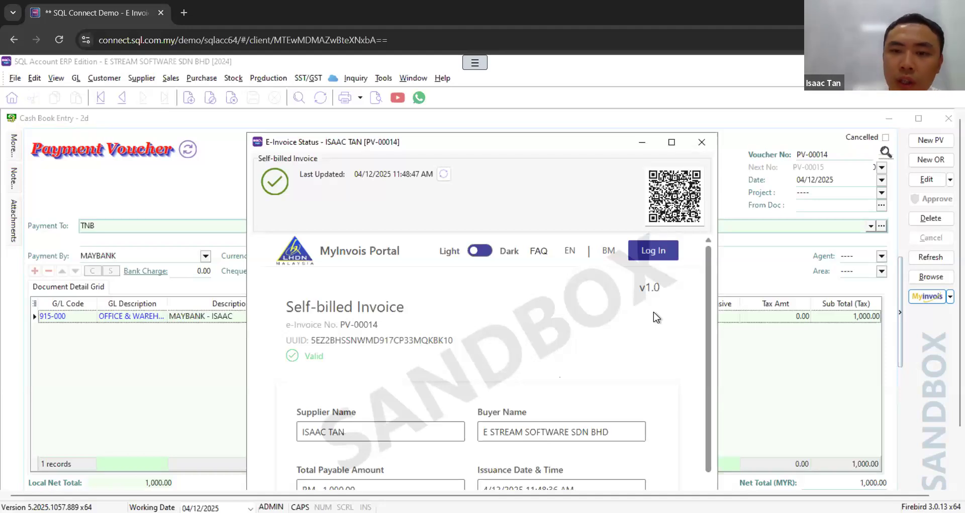
left_click(702, 142)
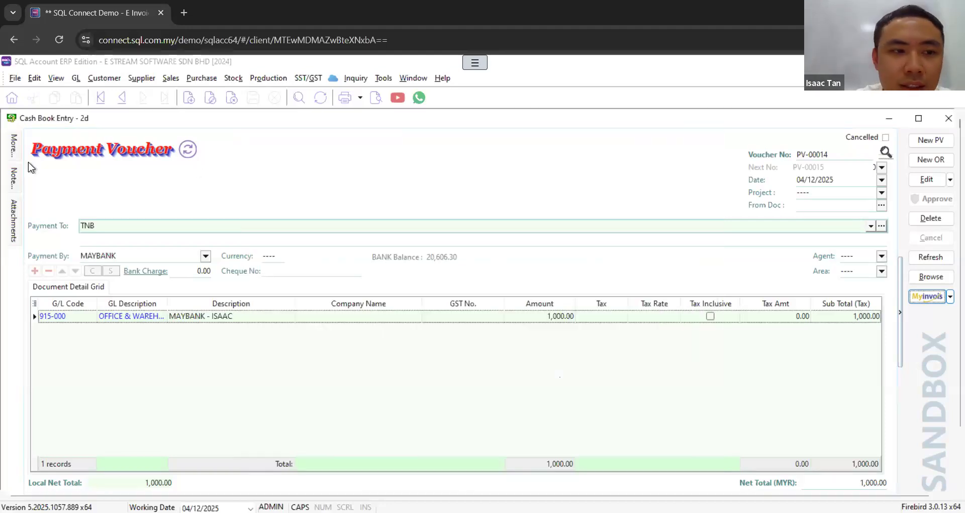
Step: Examine the generic TIN choices and the ID type and ID number fields in the submitted voucher's MyInvois details
left_click(267, 375)
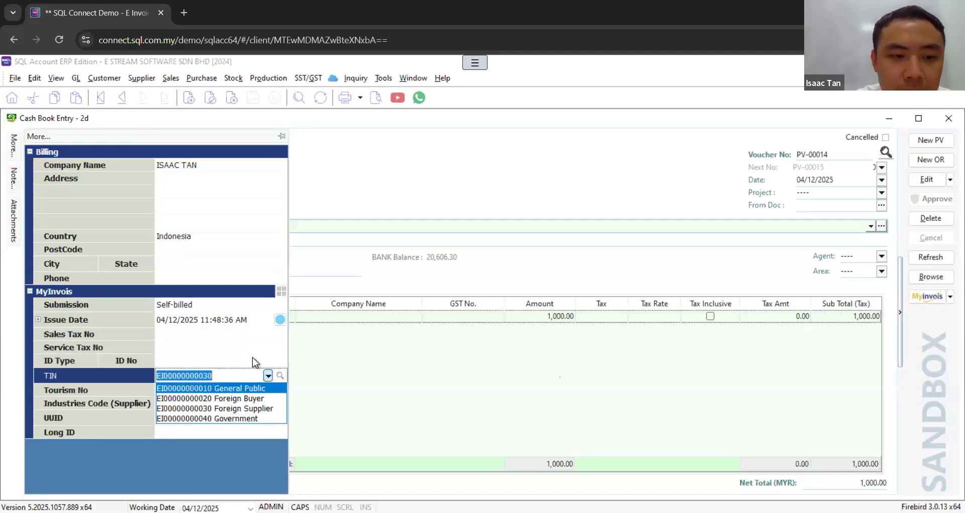
left_click(251, 361)
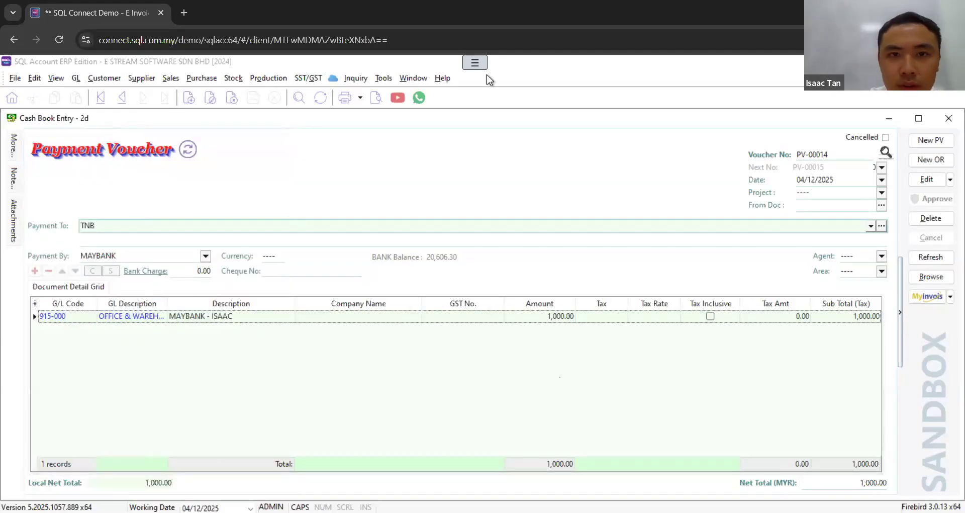
mouse_move(14, 145)
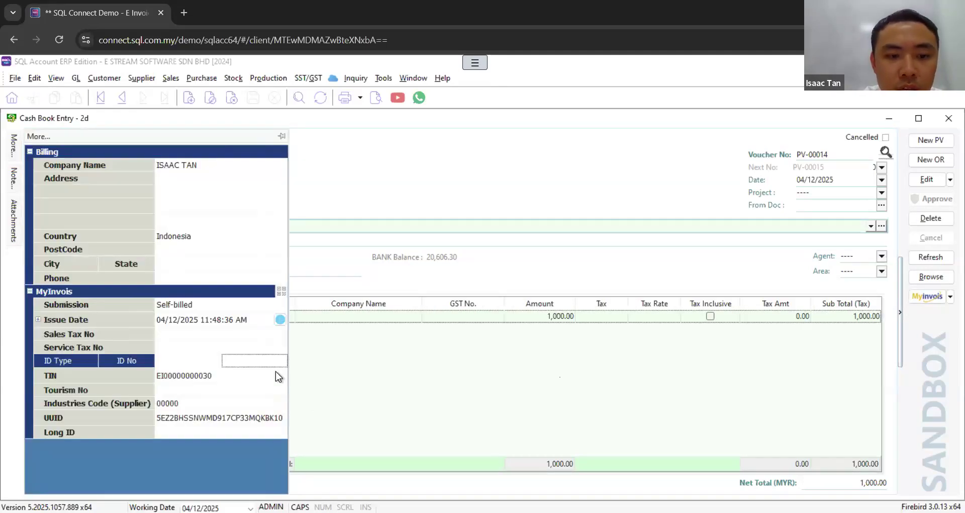
left_click(223, 375)
left_click(212, 361)
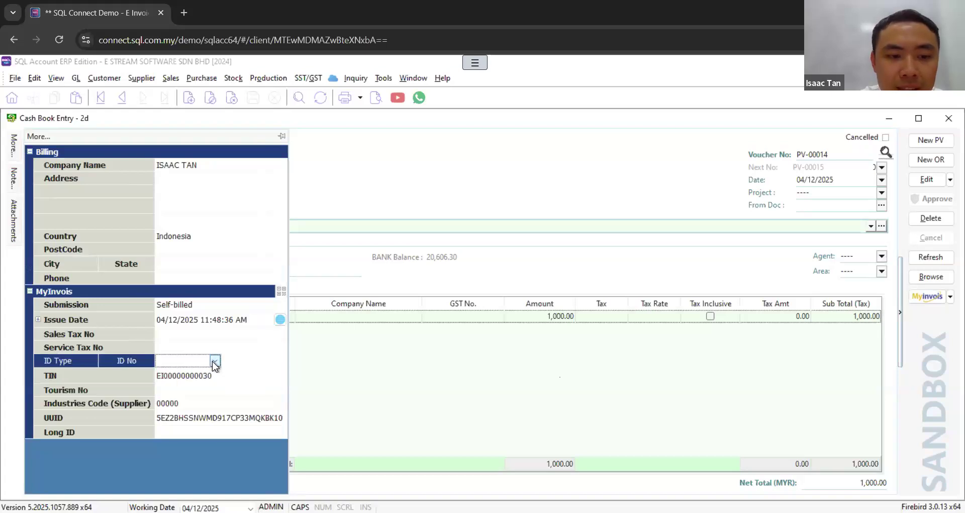
left_click(215, 361)
left_click(243, 378)
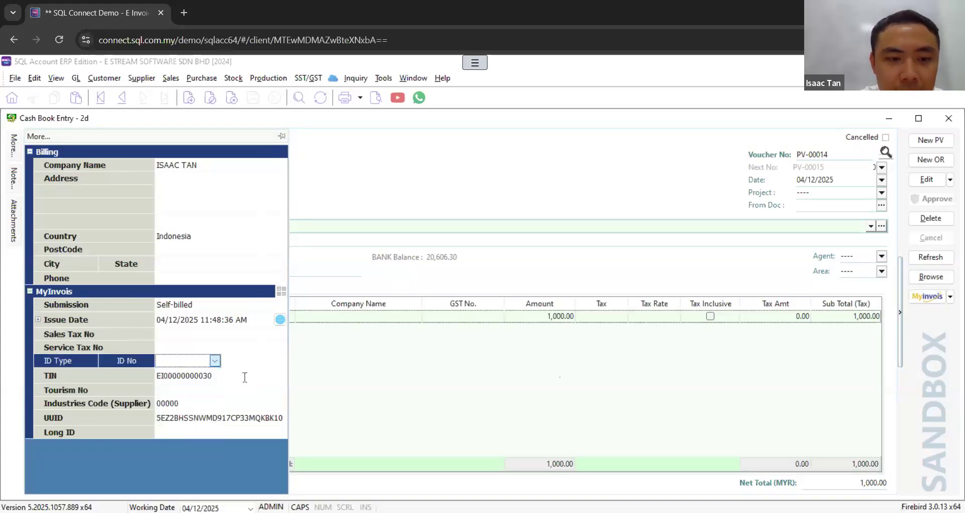
left_click(245, 377)
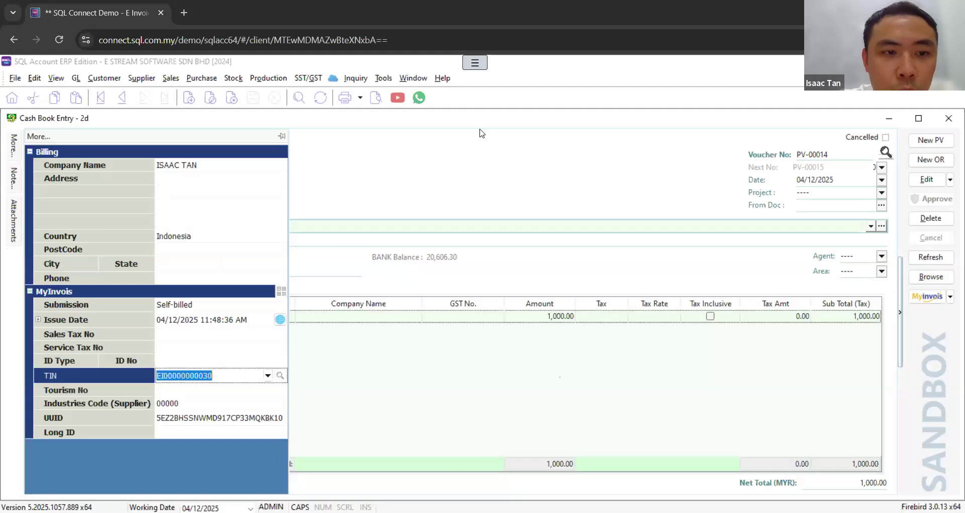
Step: Close the open cash book, purchase invoice, customer invoice and sales invoice windows
left_click(950, 120)
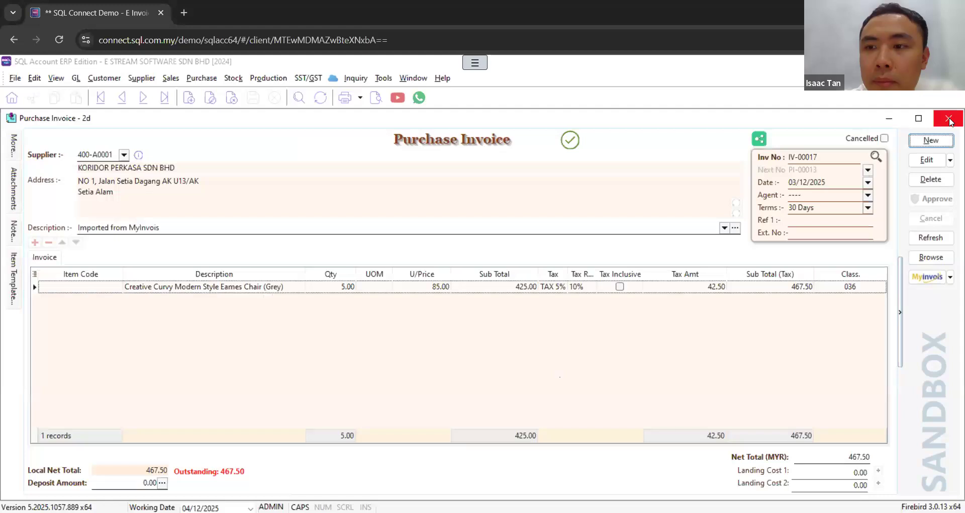
left_click(950, 121)
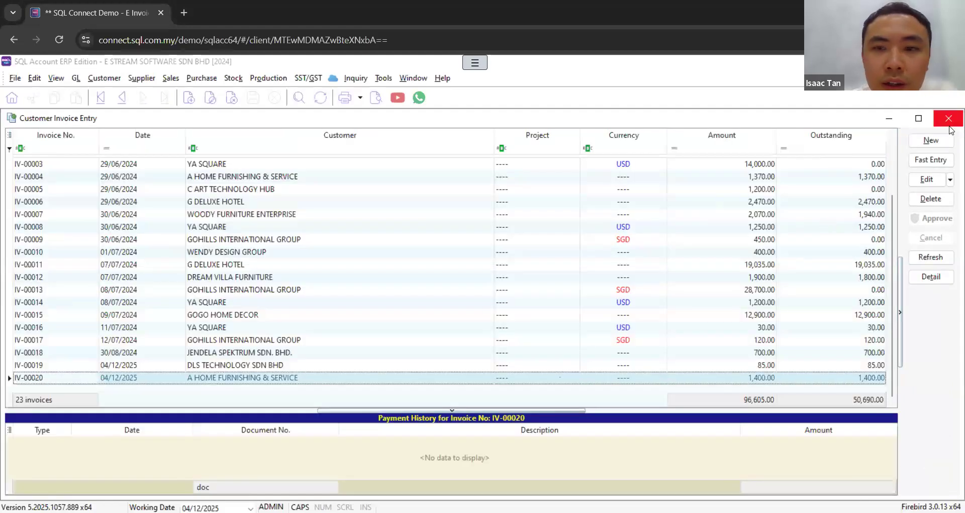
left_click(950, 125)
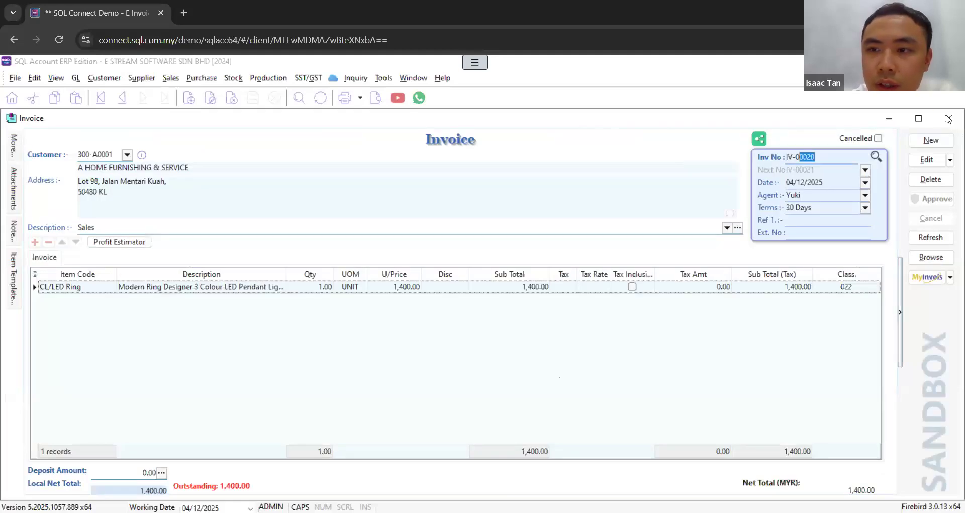
left_click(949, 119)
left_click(944, 119)
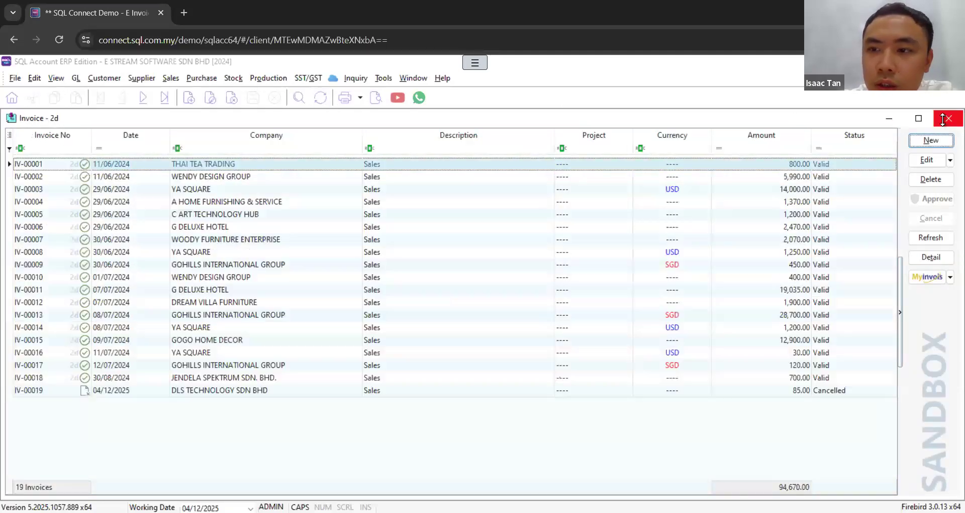
left_click(943, 119)
left_click(944, 120)
left_click(945, 120)
Step: Create a new sales invoice for customer DLS TECHNOLOGY SDN BHD (300-D0002)
left_click(168, 78)
left_click(203, 135)
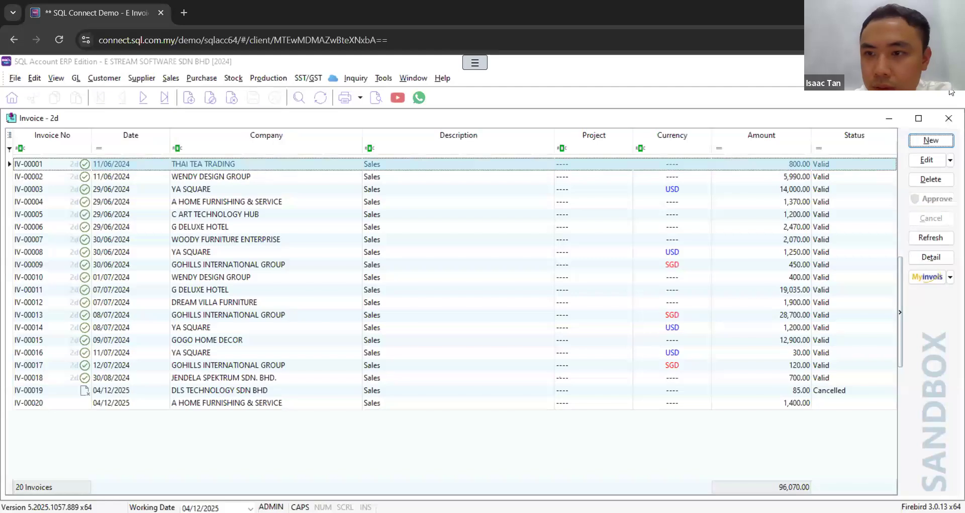
left_click(933, 143)
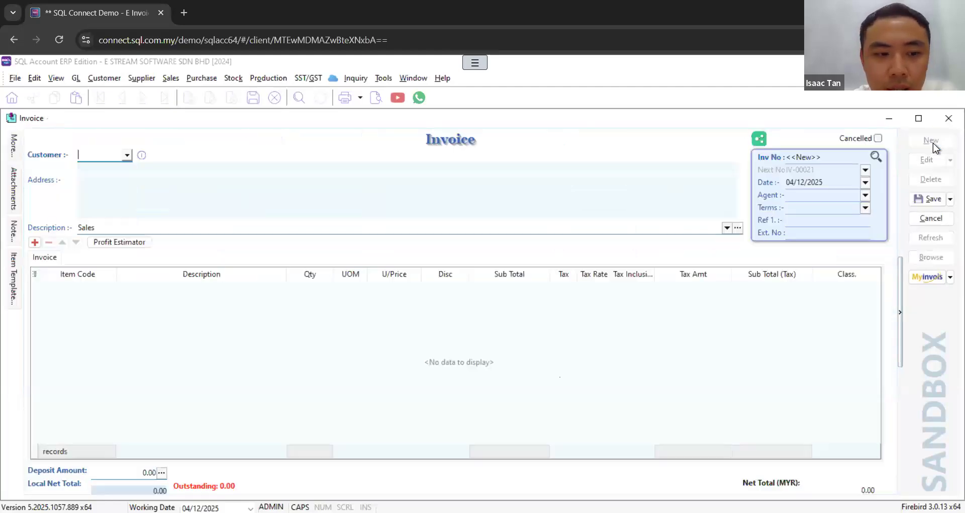
left_click(127, 156)
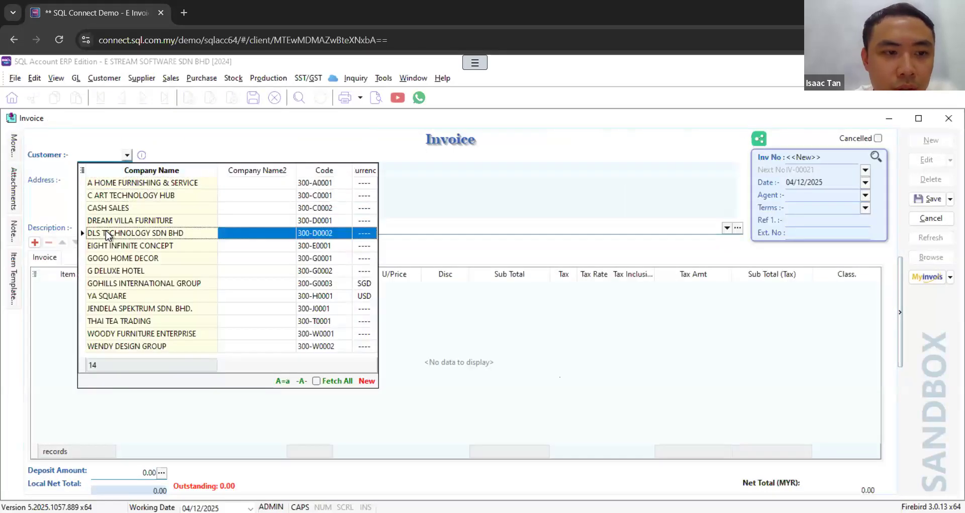
left_click(175, 183)
left_click(128, 154)
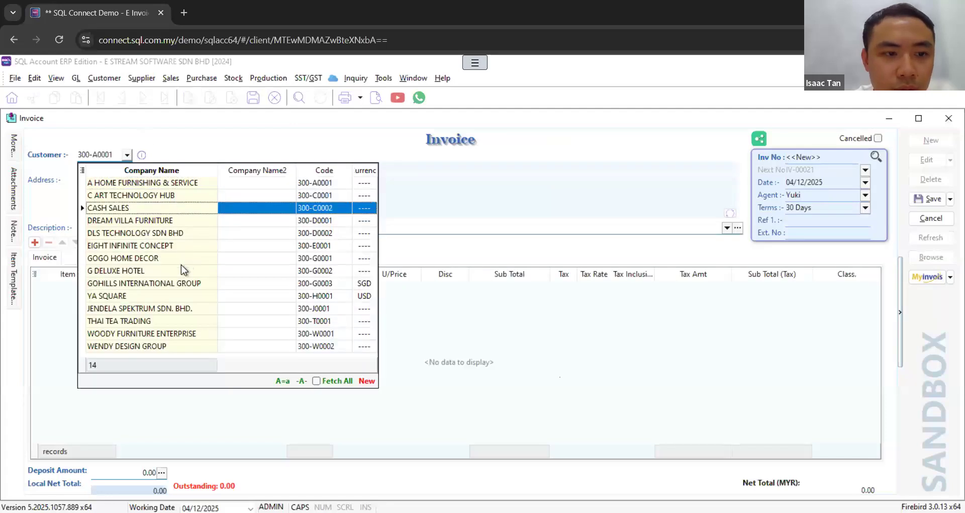
left_click(158, 234)
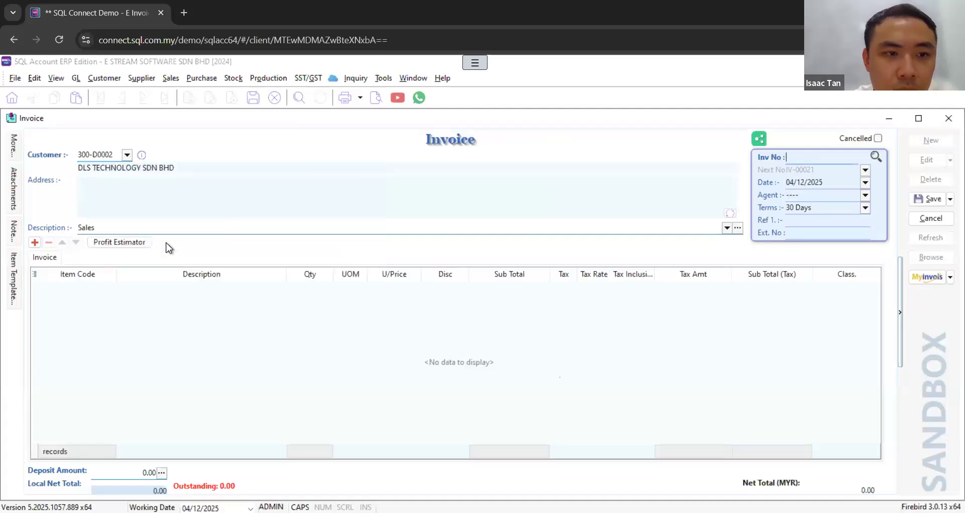
Step: Add a detail line to the invoice for item BOM-01/Black, the black gaming chair
left_click(35, 243)
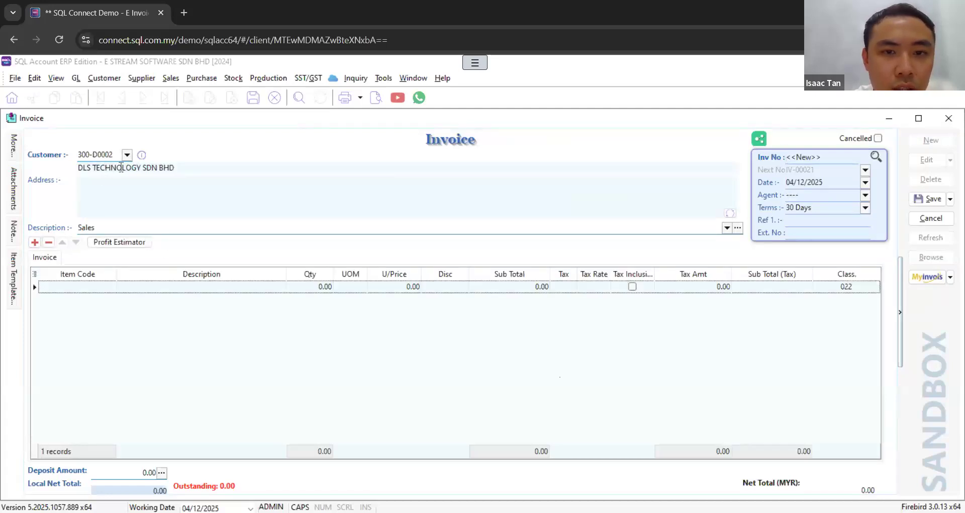
left_click(108, 290)
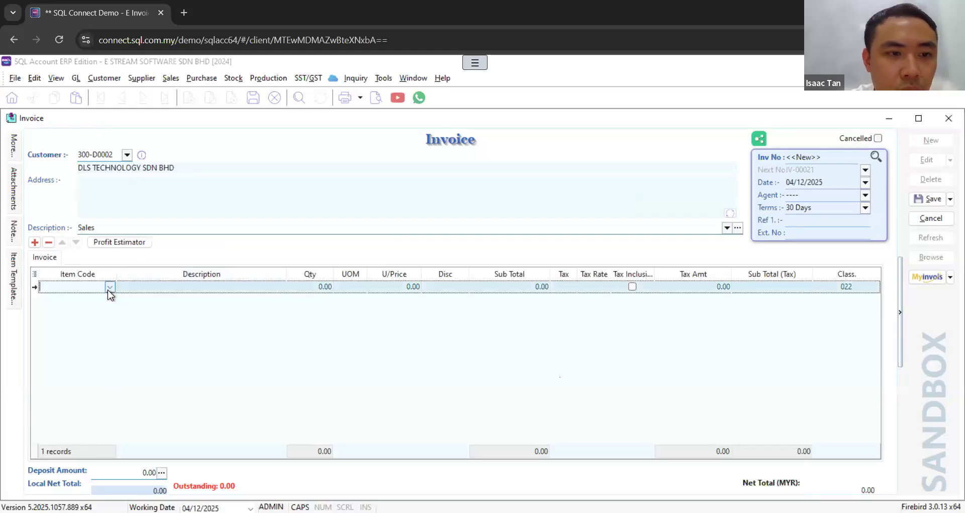
left_click(107, 290)
left_click(104, 78)
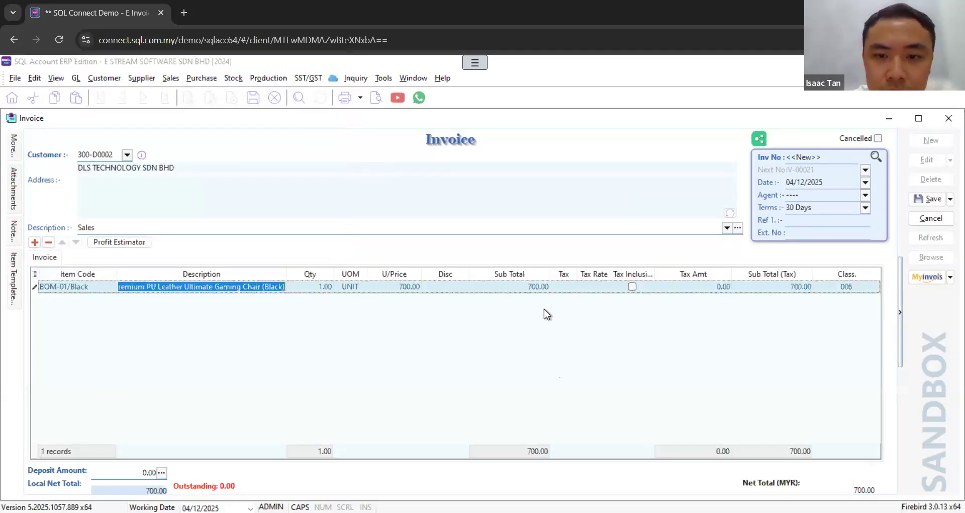
Step: Save the sales invoice and enable its sandbox e-invoice request
left_click(931, 199)
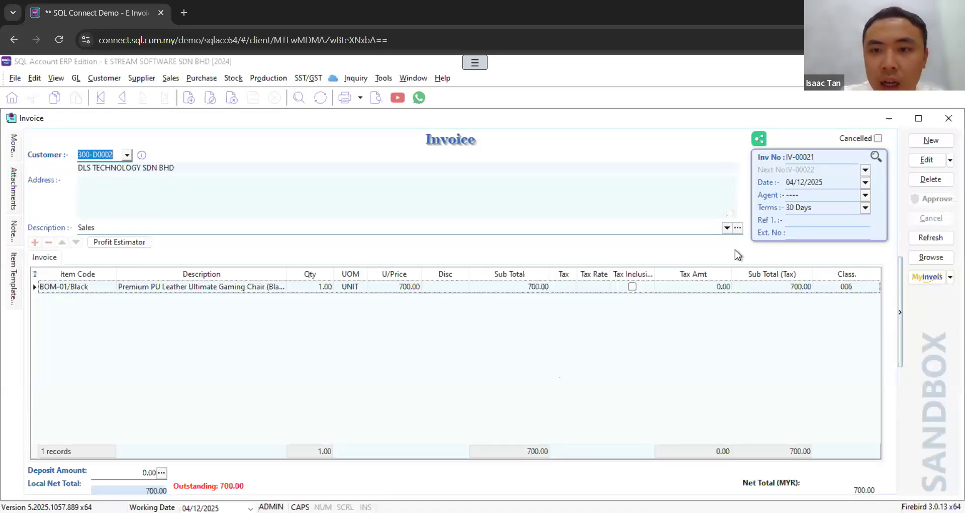
left_click(950, 277)
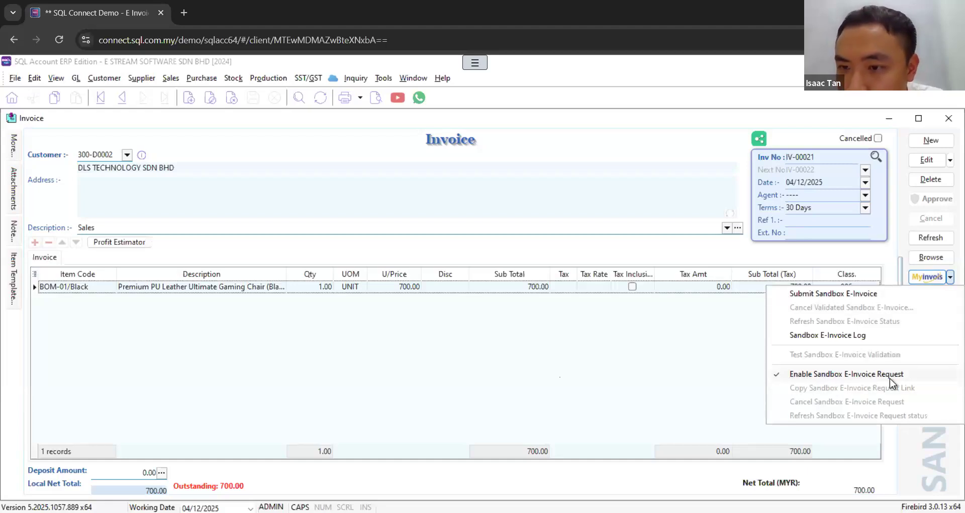
left_click(877, 376)
Step: Preview the invoice with the Sales Invoice 1 report format, look through the page and close the preview
left_click(376, 96)
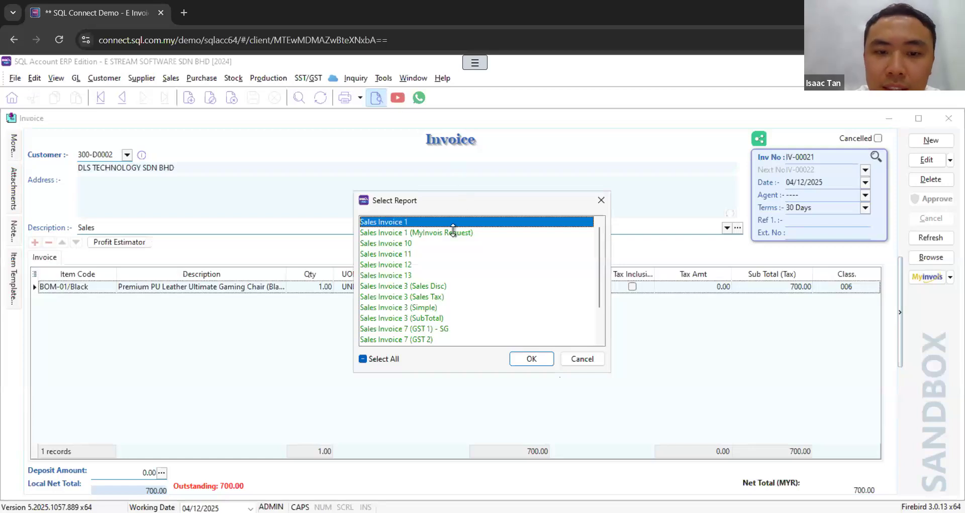
left_click(455, 233)
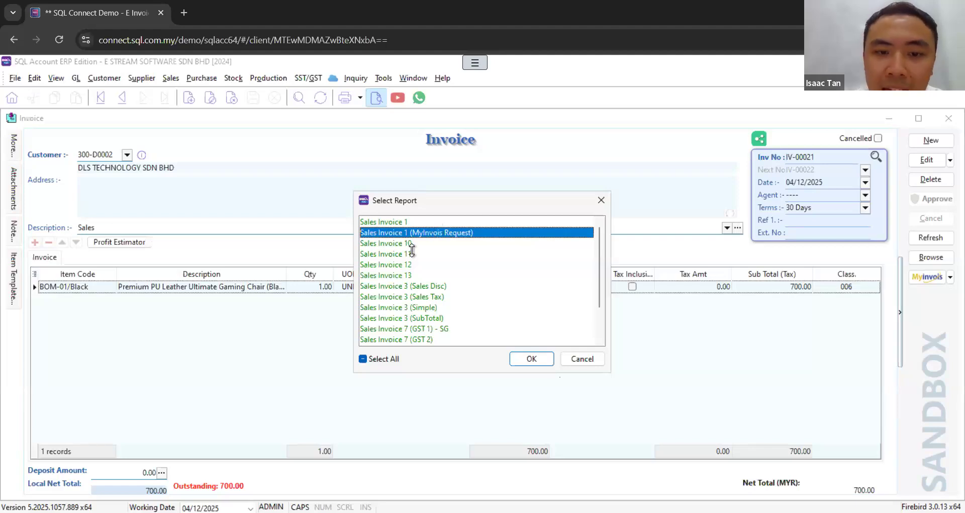
left_click(425, 221)
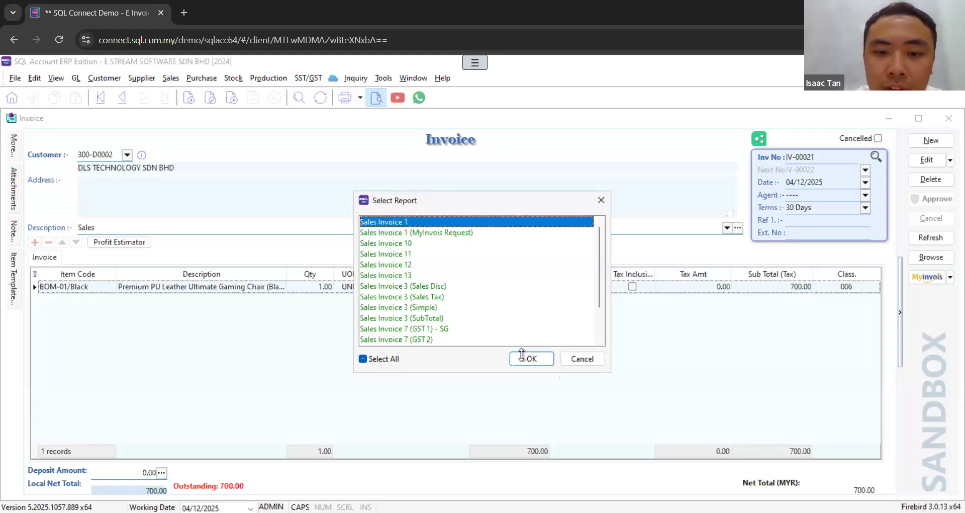
left_click(523, 356)
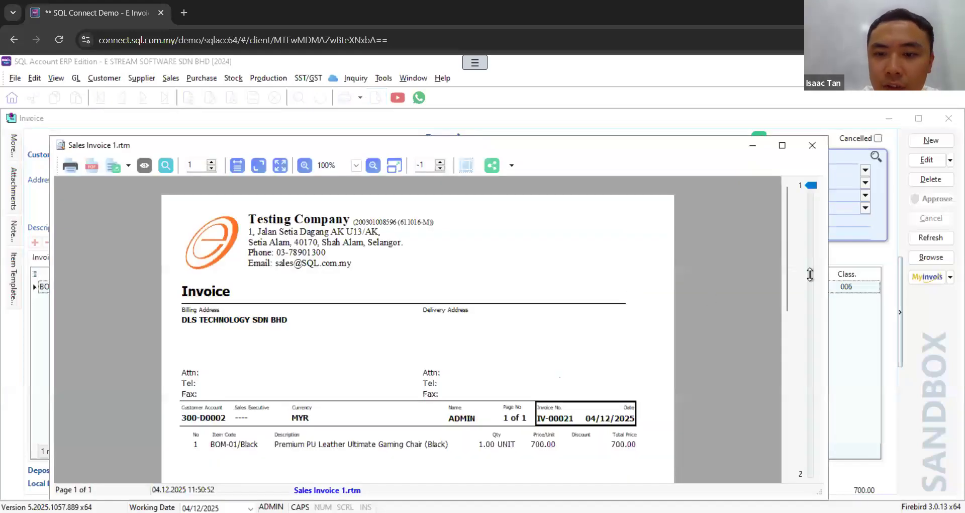
scroll(764, 293, "down", 3)
scroll(790, 362, "down", 10)
scroll(793, 400, "up", 15)
scroll(794, 401, "down", 10)
scroll(794, 400, "up", 10)
left_click(813, 146)
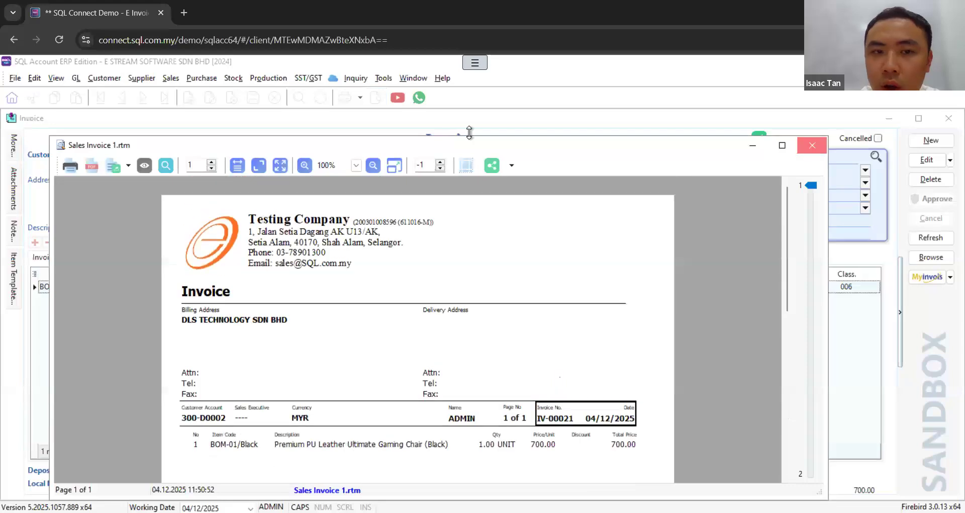
Step: Preview the invoice with the Sales Invoice 1 (MyInvois Request) format and inspect the QR code in its footer
left_click(378, 98)
left_click(422, 231)
left_click(535, 359)
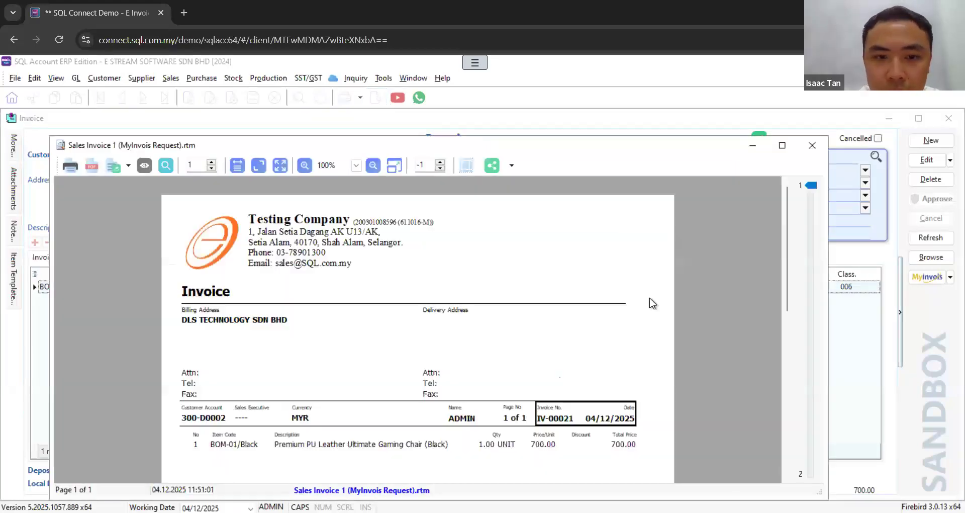
scroll(728, 429, "down", 5)
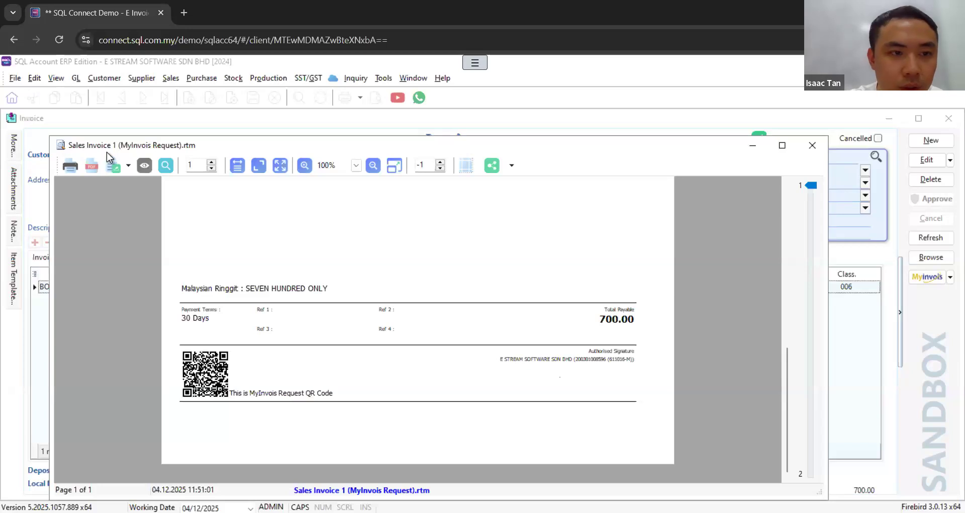
Step: Move the report preview aside and look through the invoice's additional fields, including the delivery and billing details
left_click_drag(228, 140, 365, 129)
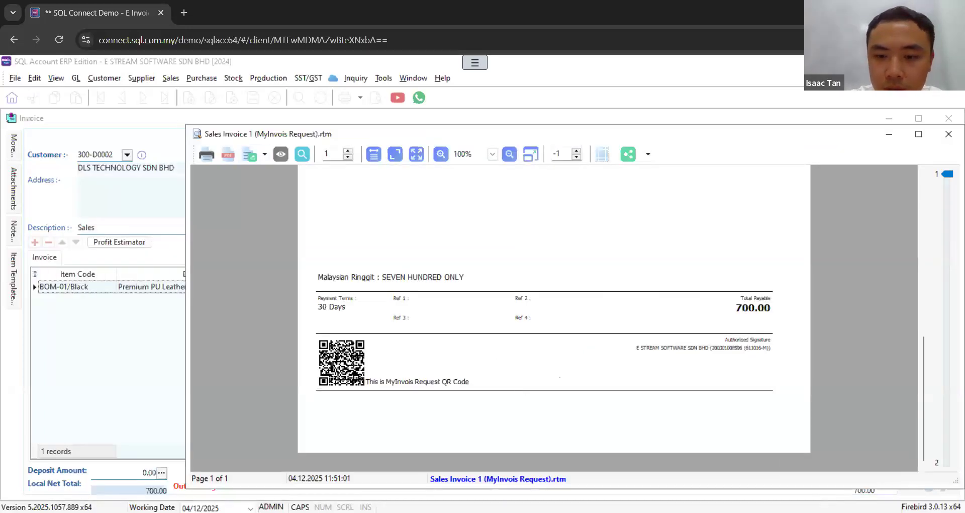
left_click(14, 148)
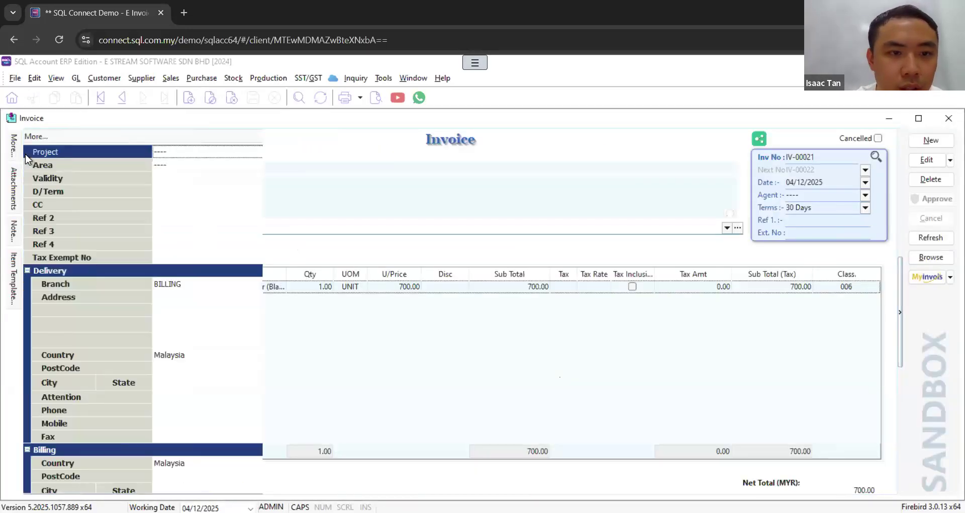
scroll(280, 447, "down", 6)
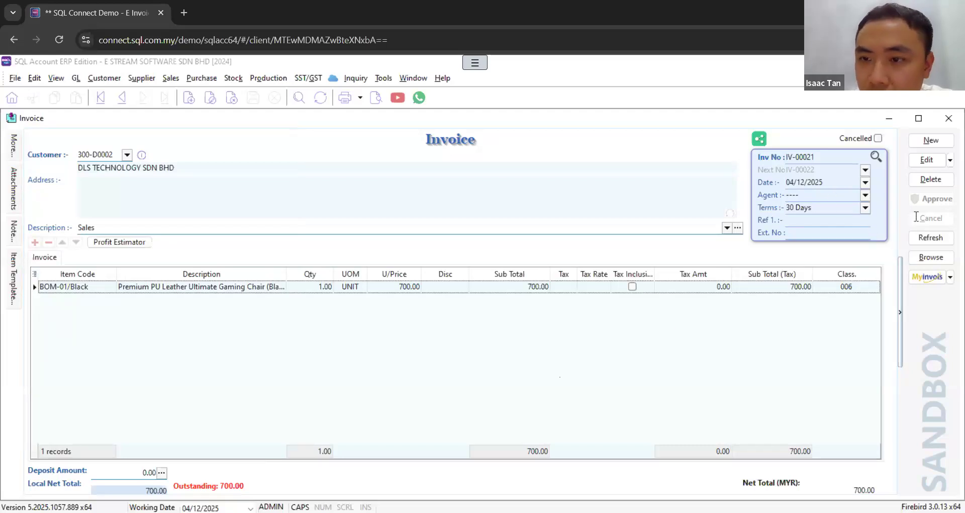
Step: Refresh the invoice until its e-invoice status icon updates, view the MyInvois request status and close it
left_click(936, 238)
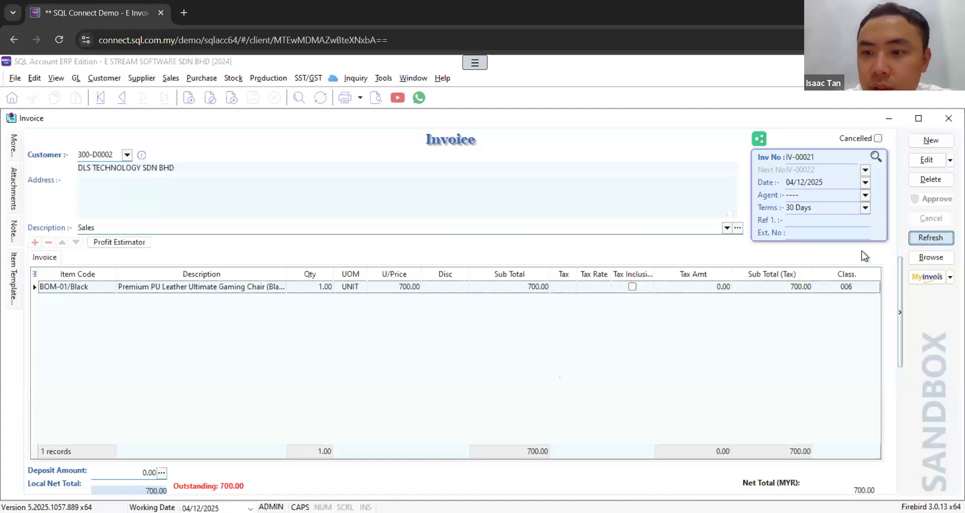
left_click(931, 238)
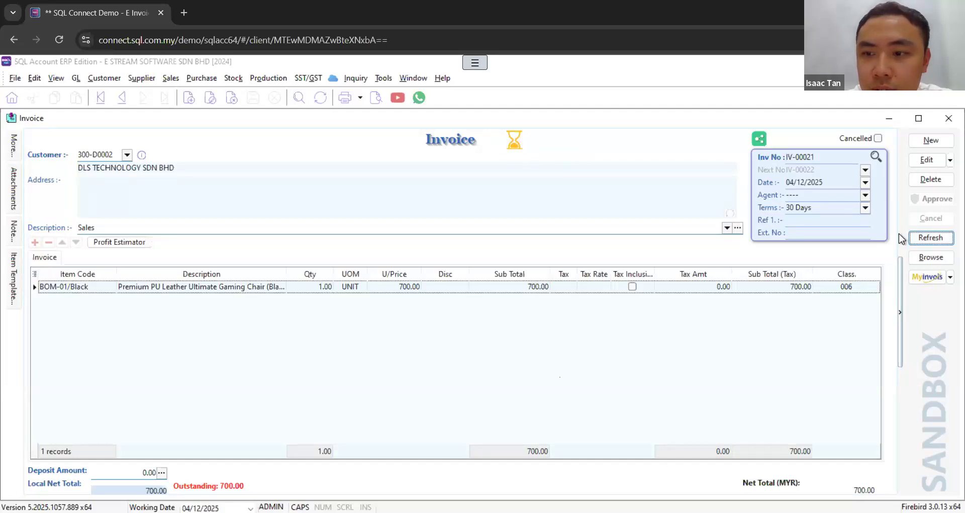
left_click(931, 238)
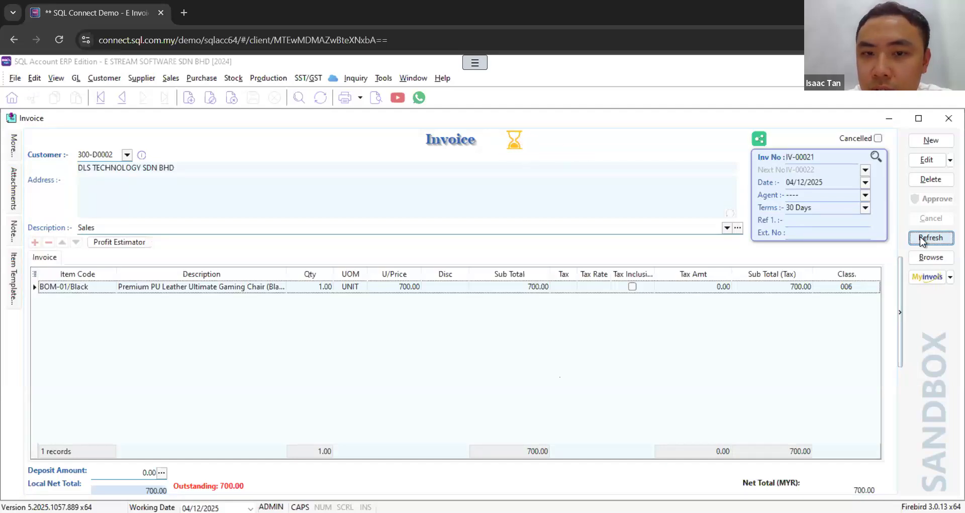
left_click(514, 137)
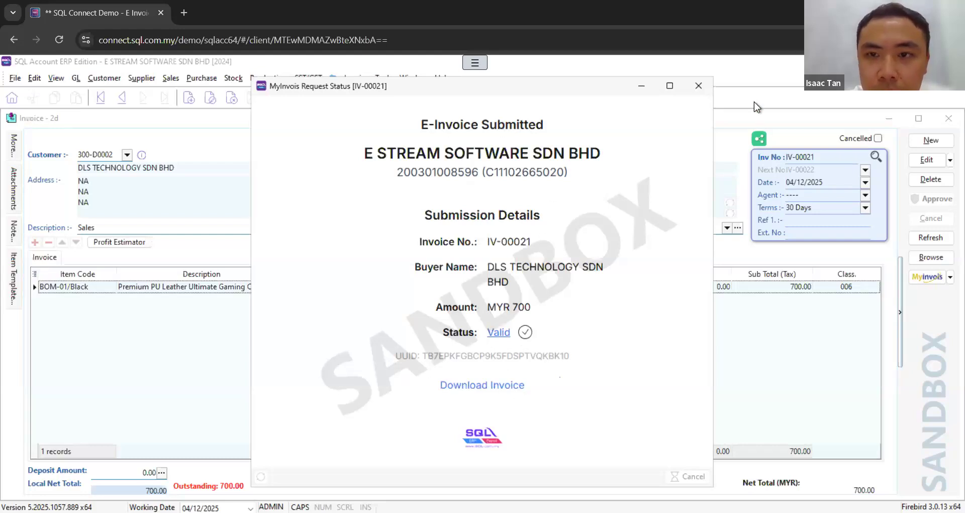
left_click(699, 86)
mouse_move(512, 141)
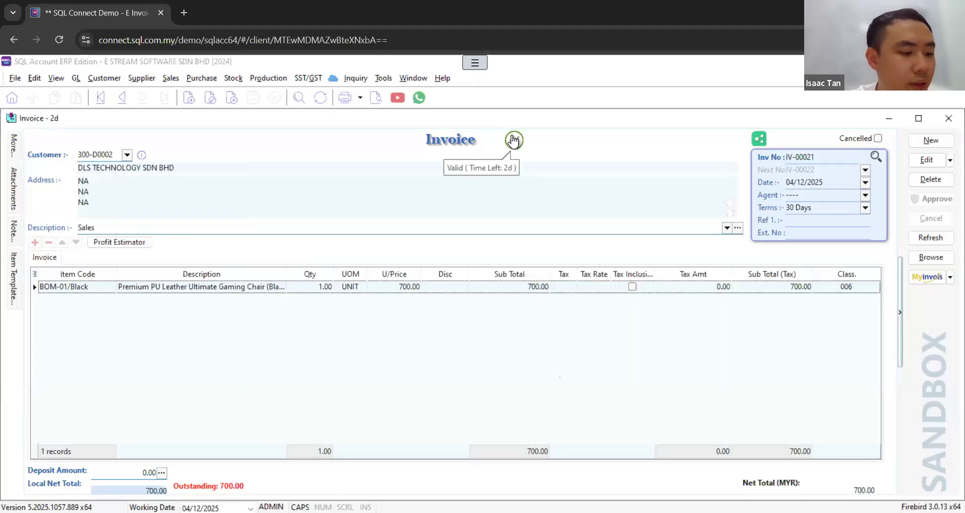
Step: Review the invoice's sandbox e-invoice options and highlight the Sales Invoice 1 (MyInvois Request) report format without previewing it
left_click(950, 279)
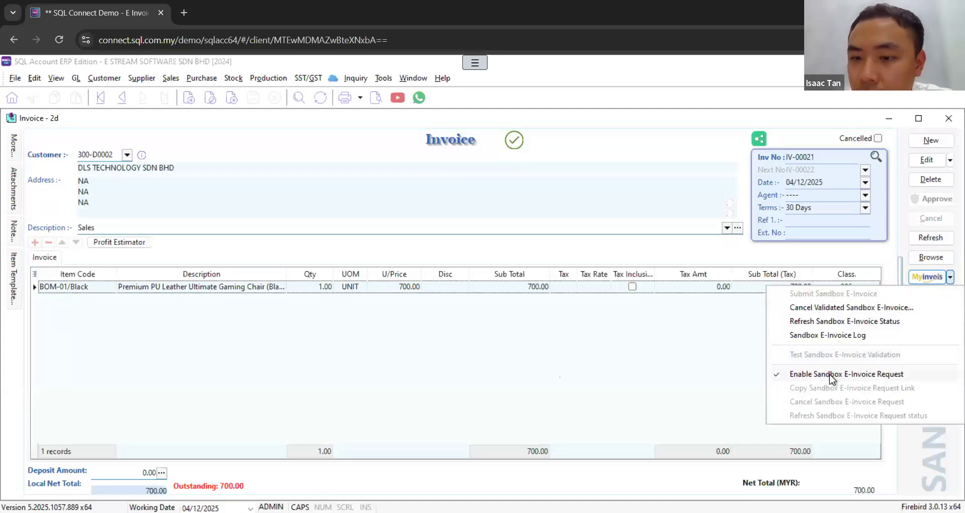
left_click(378, 99)
left_click(481, 234)
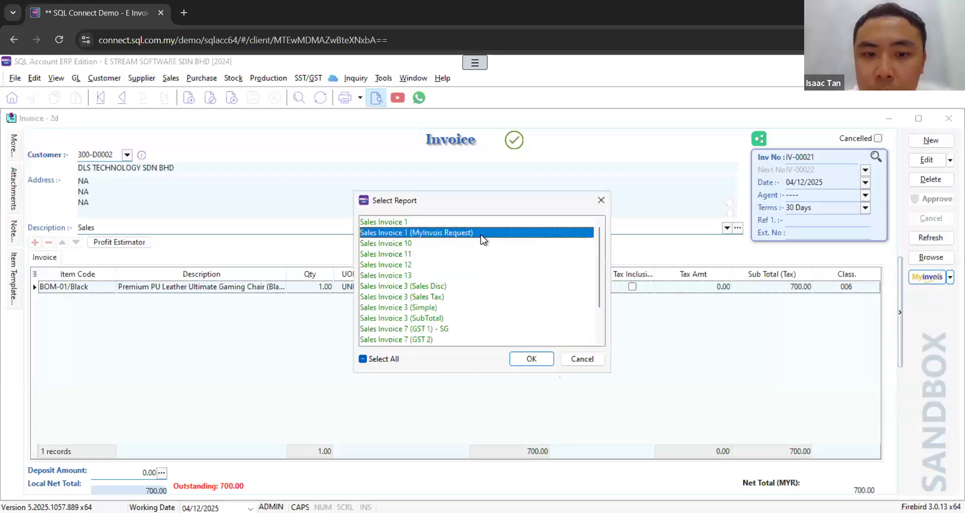
left_click(585, 359)
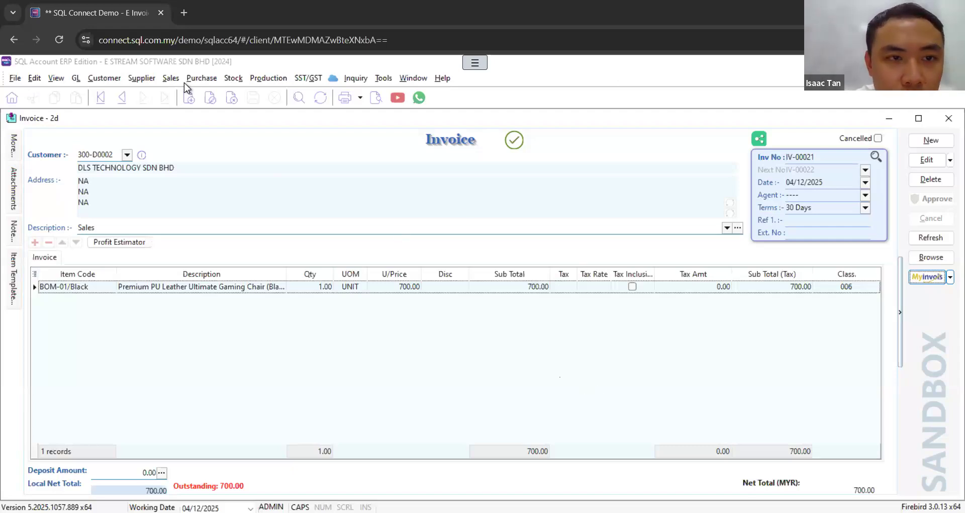
Step: Start a new sales invoice for the customer A HOME FURNISHING & SERVICE
left_click(104, 79)
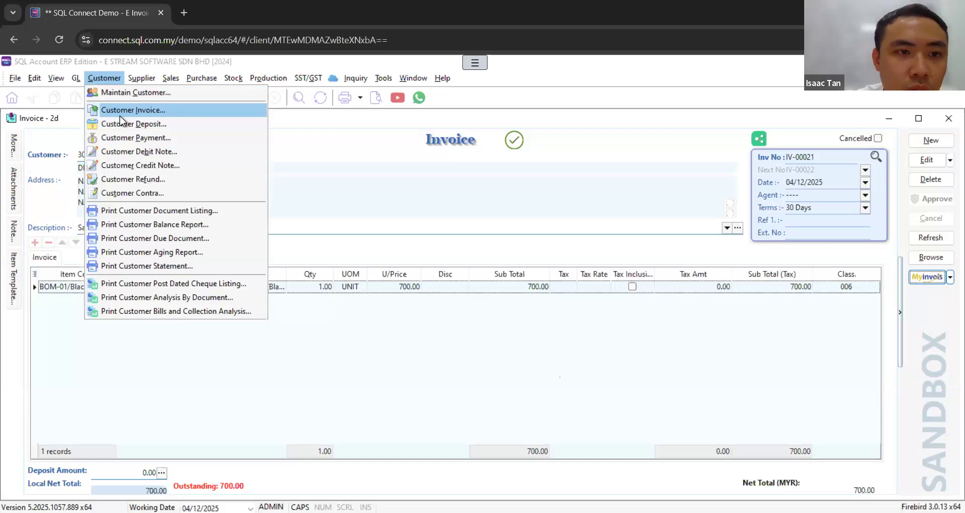
mouse_move(171, 78)
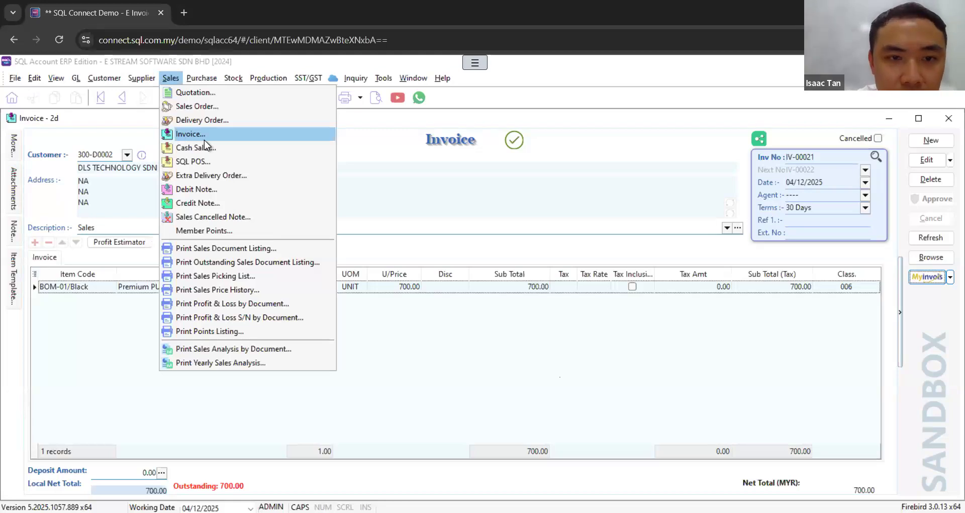
left_click(931, 140)
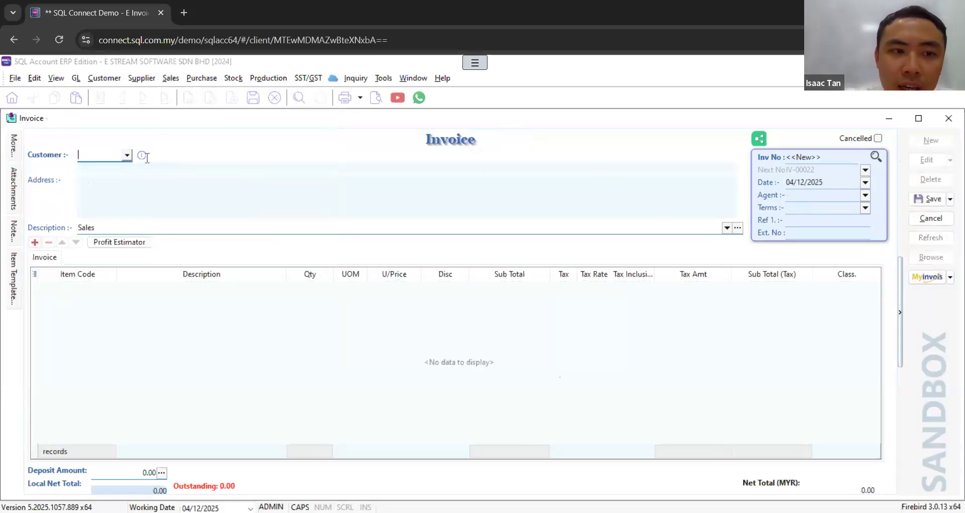
left_click(126, 154)
left_click(119, 184)
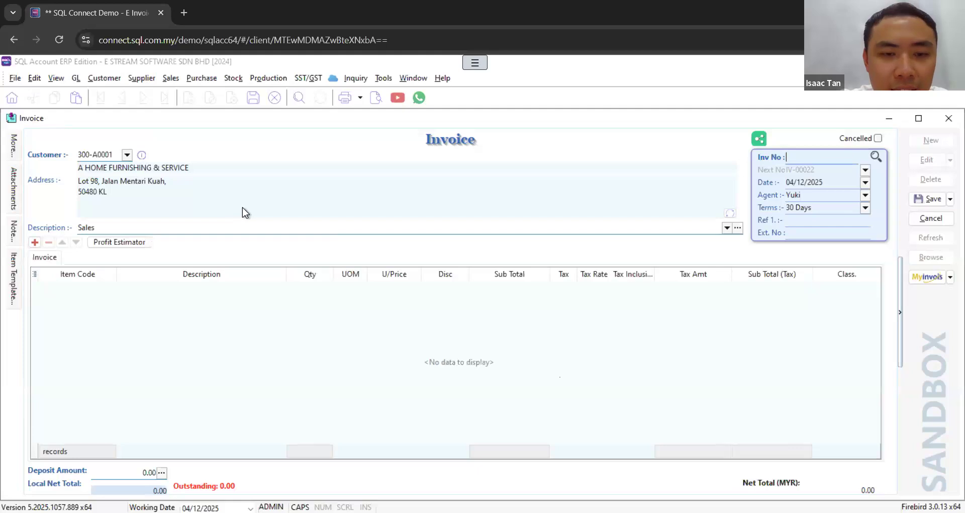
Step: Add a detail line described as TEST with quantity 1 and unit price 100, and save the invoice
left_click(36, 243)
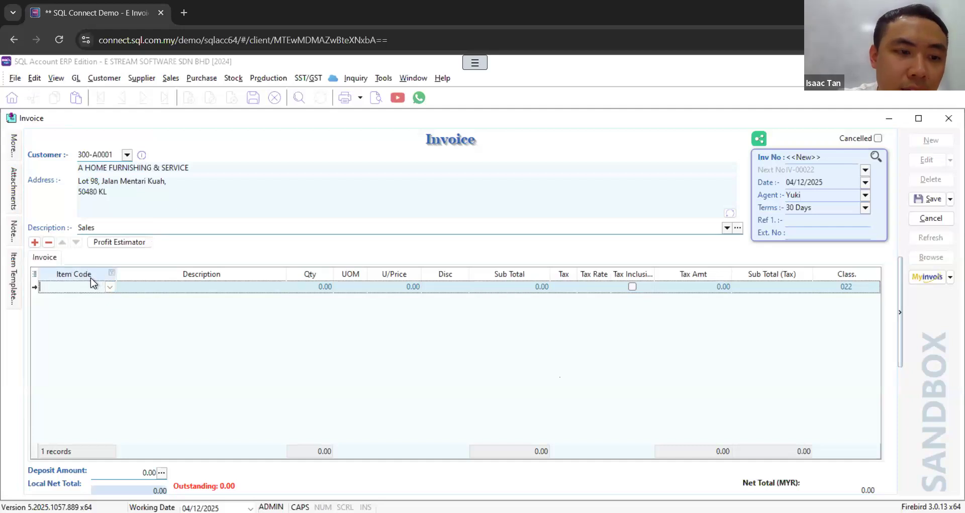
left_click(144, 286)
type("TEST")
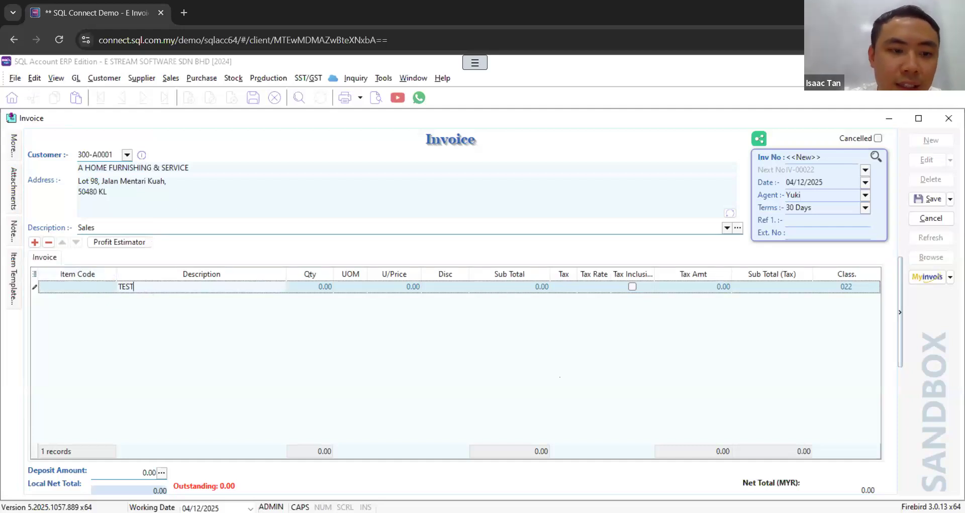
left_click(303, 287)
type("1")
left_click(401, 286)
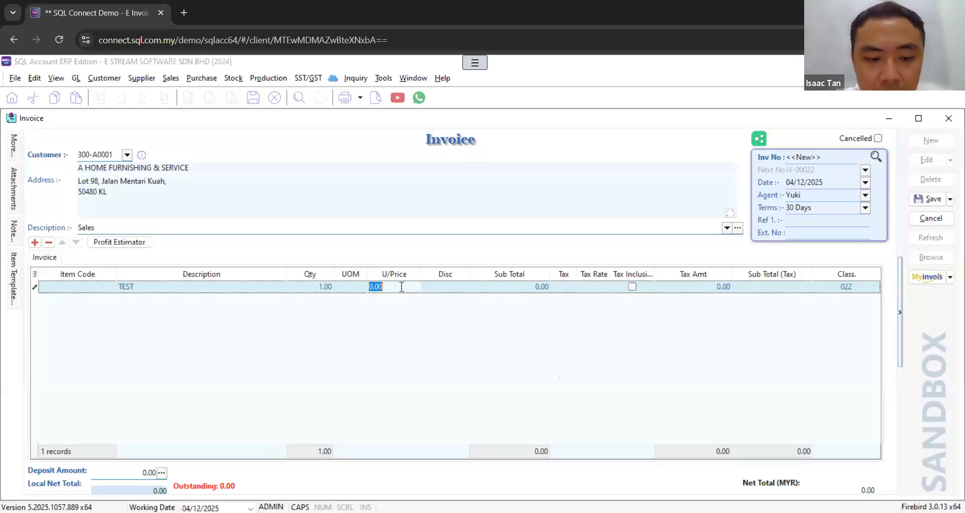
type("100")
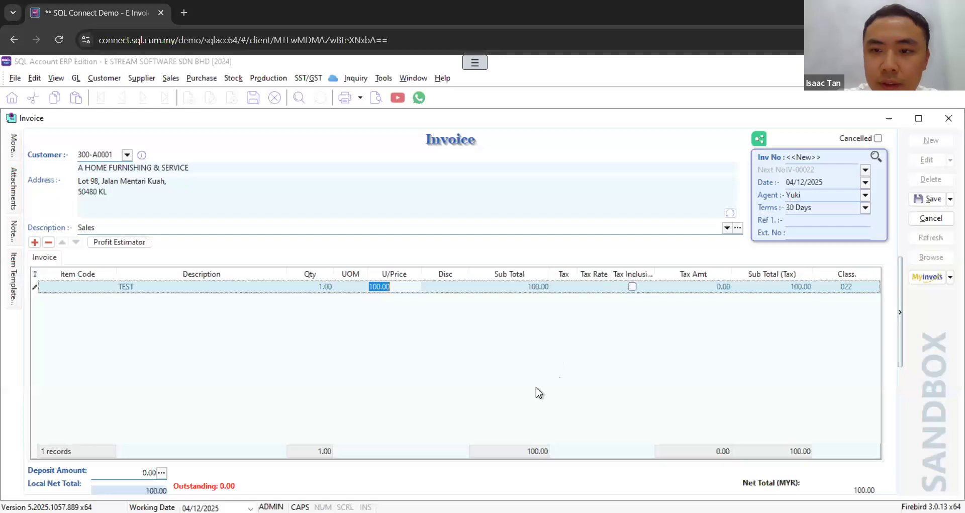
left_click(932, 203)
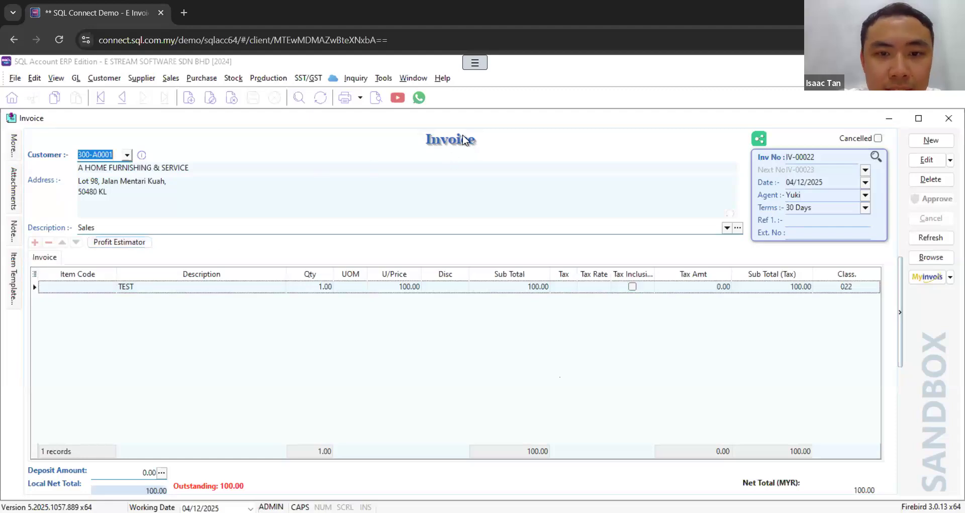
Step: Find the newly saved sales invoice in the Customer Invoice list, select its entry and close the list
left_click(834, 158)
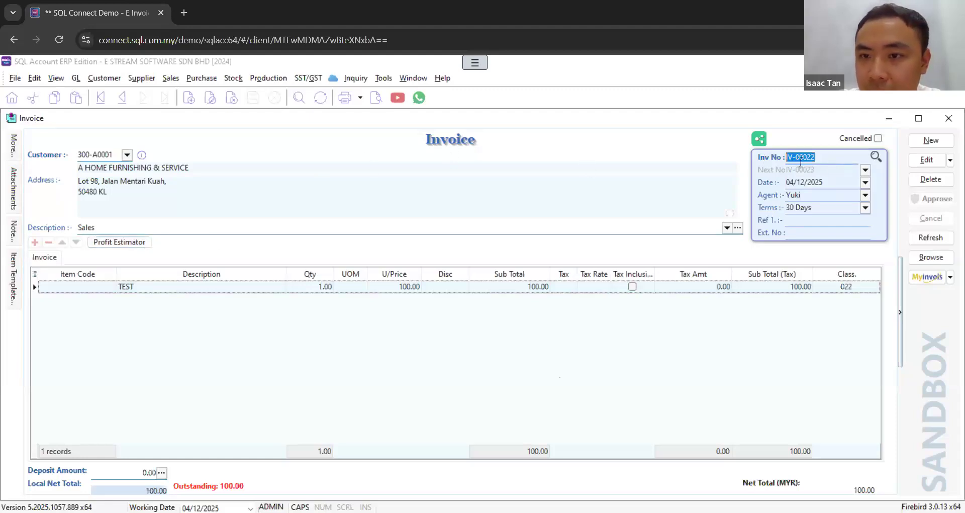
left_click(104, 78)
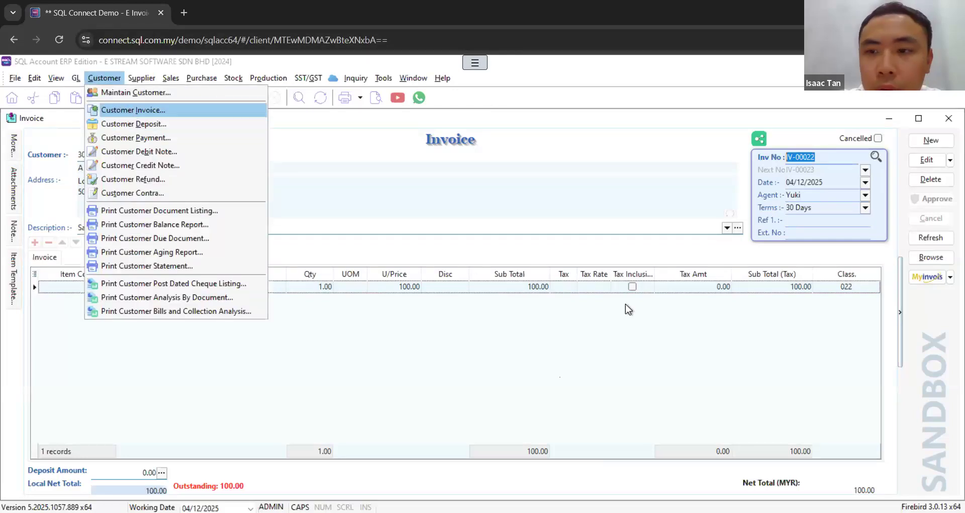
left_click(129, 109)
scroll(264, 352, "down", 3)
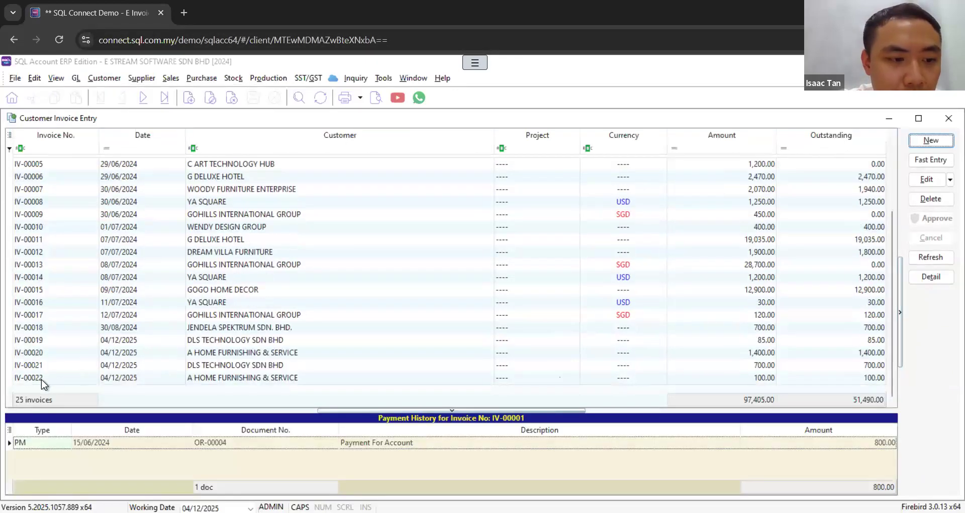
left_click(32, 378)
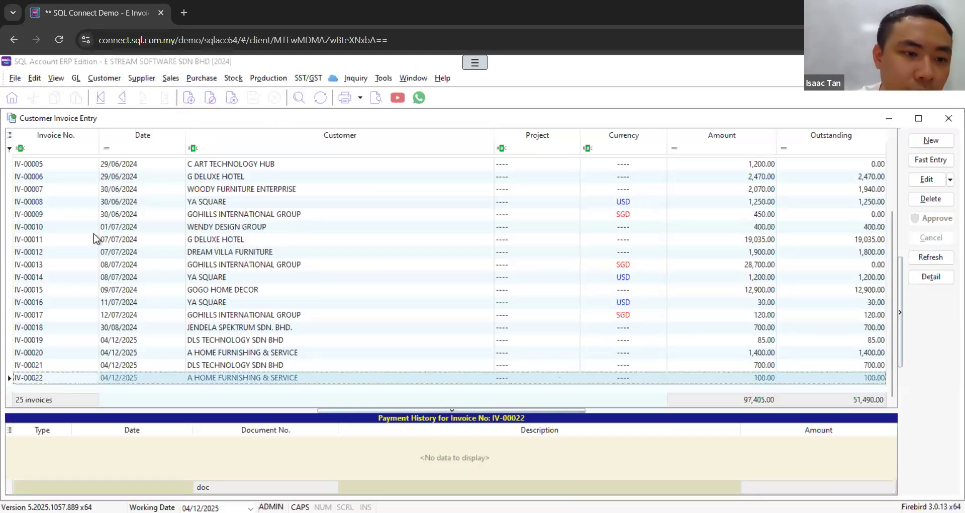
left_click(950, 121)
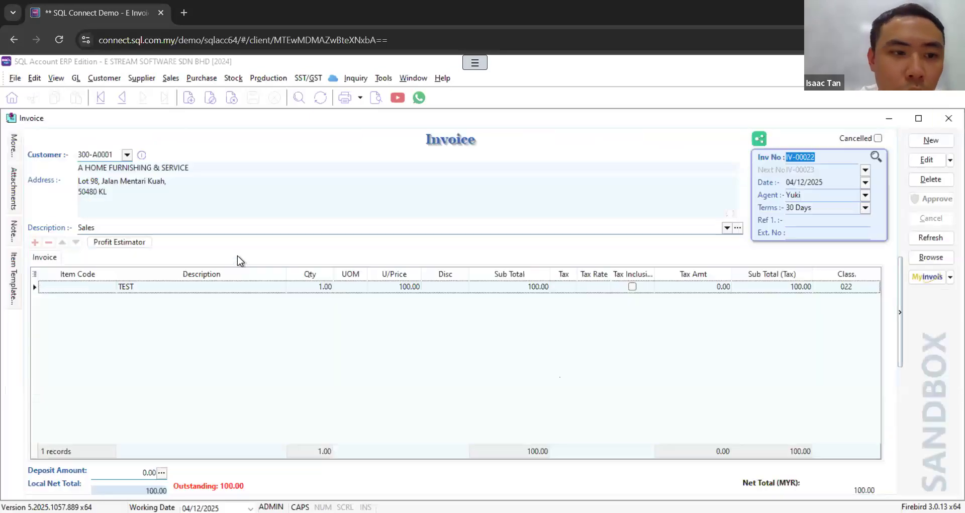
Step: Open the MyInvois connection settings from the company profile, review the production and sandbox ERP credential fields, and close both windows
left_click(108, 289)
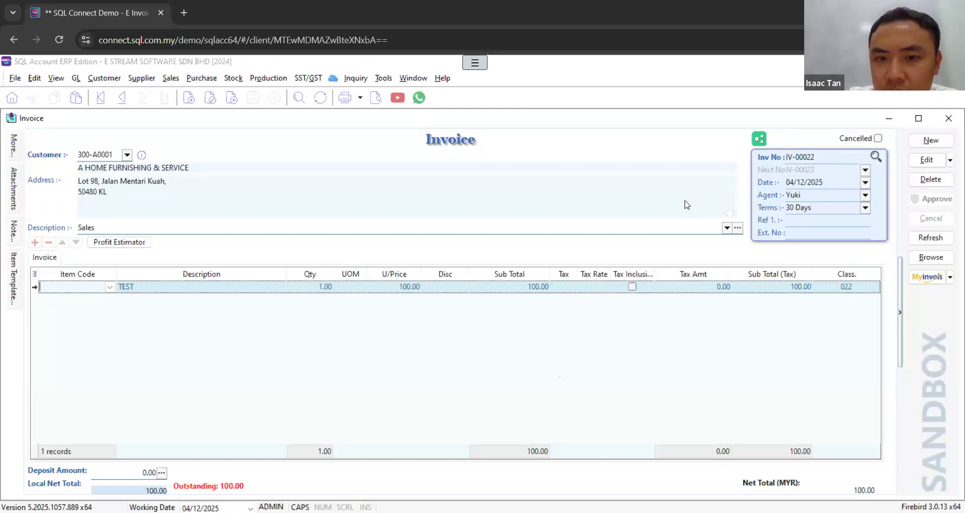
left_click(14, 80)
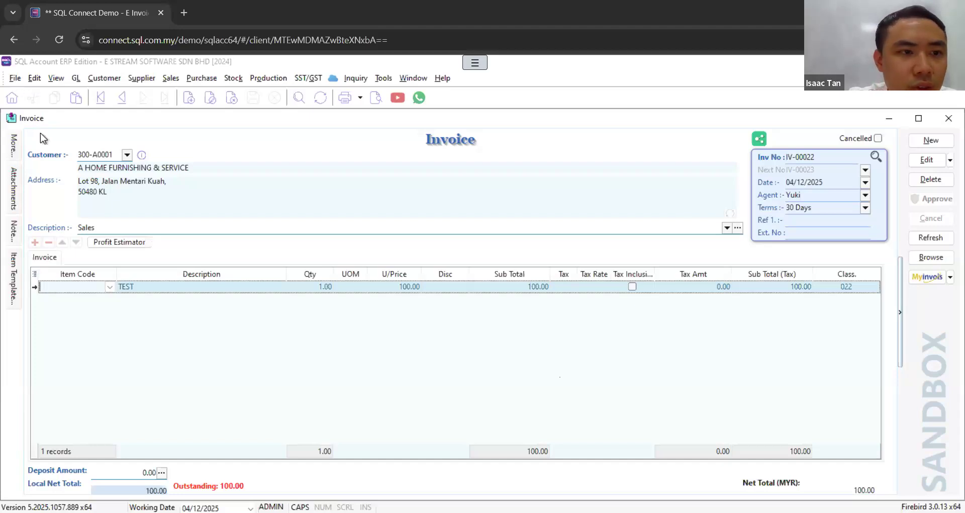
left_click(62, 139)
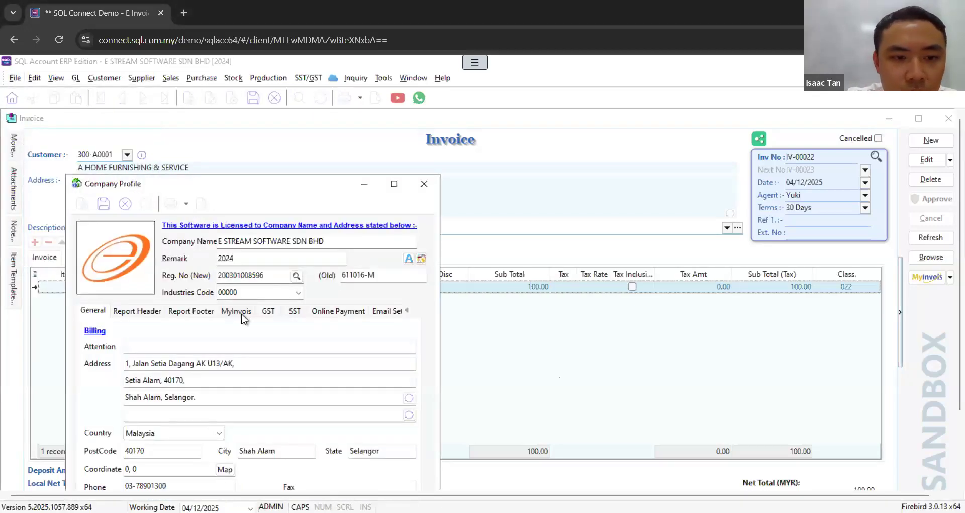
left_click(236, 311)
left_click(104, 204)
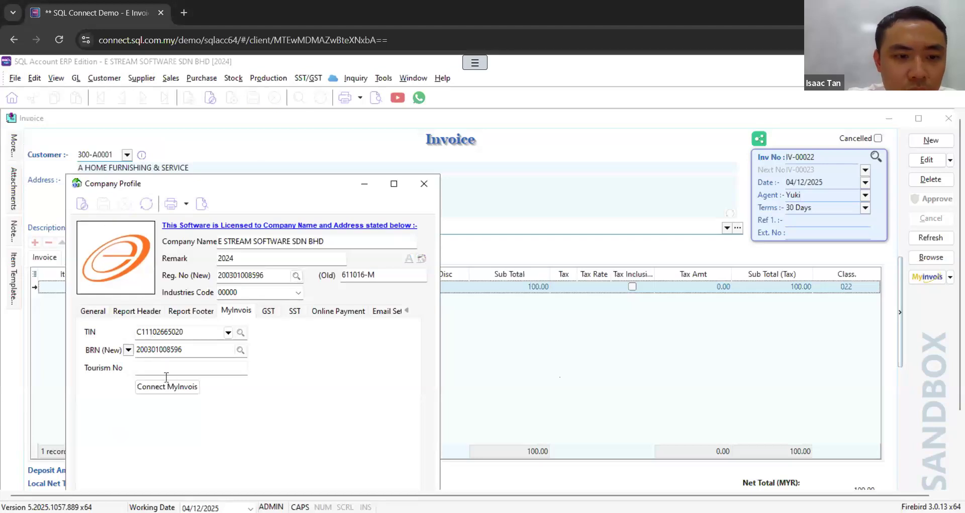
left_click(168, 387)
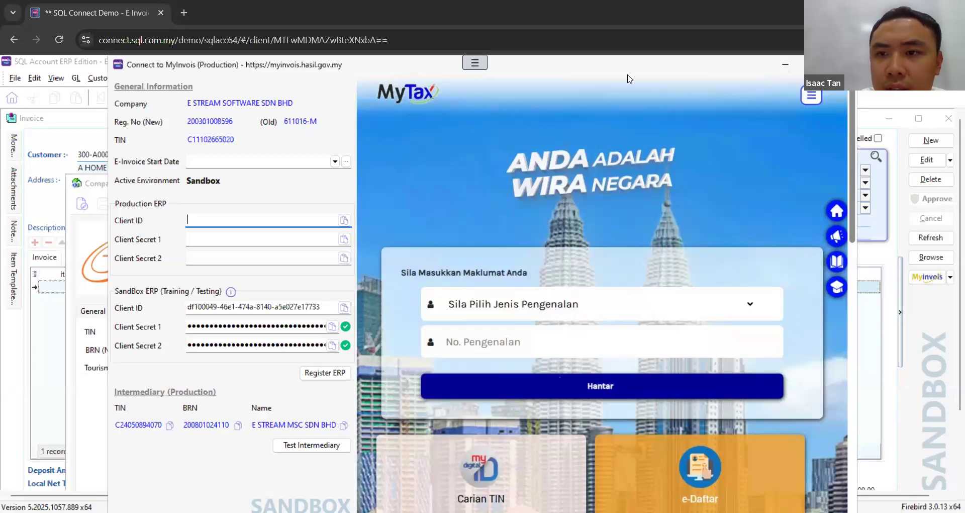
key("Escape")
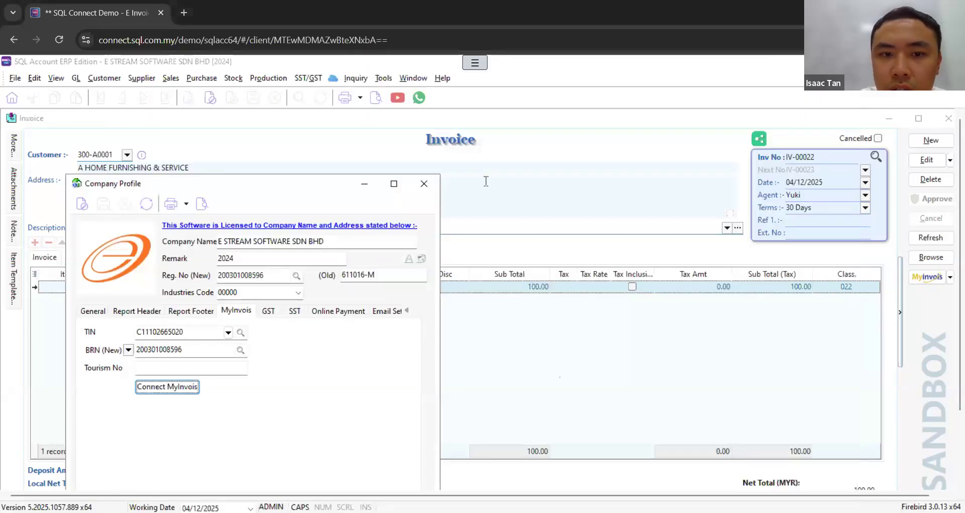
left_click(421, 186)
Step: Review the print report formats available for the sales invoice, highlight Sales Invoice 1 (MyInvois Request), and cancel the selection
left_click(375, 101)
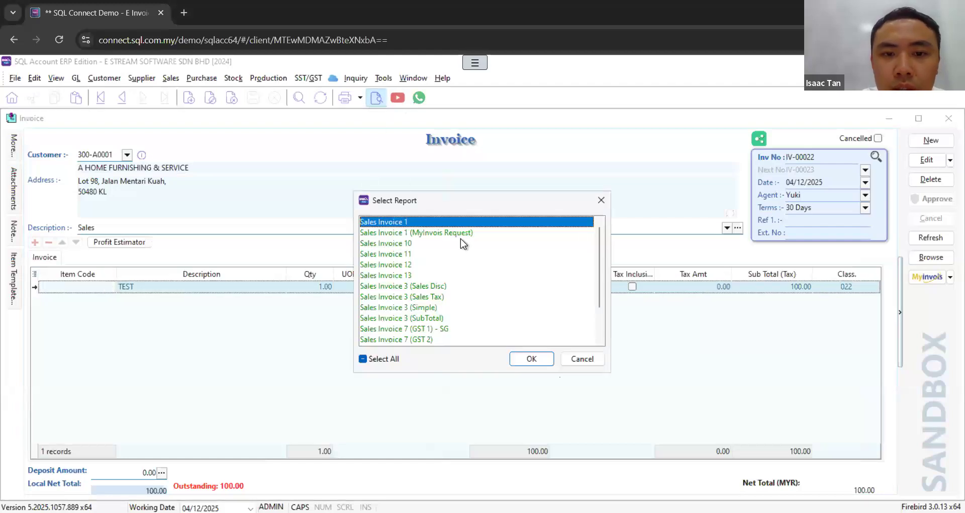
left_click(459, 233)
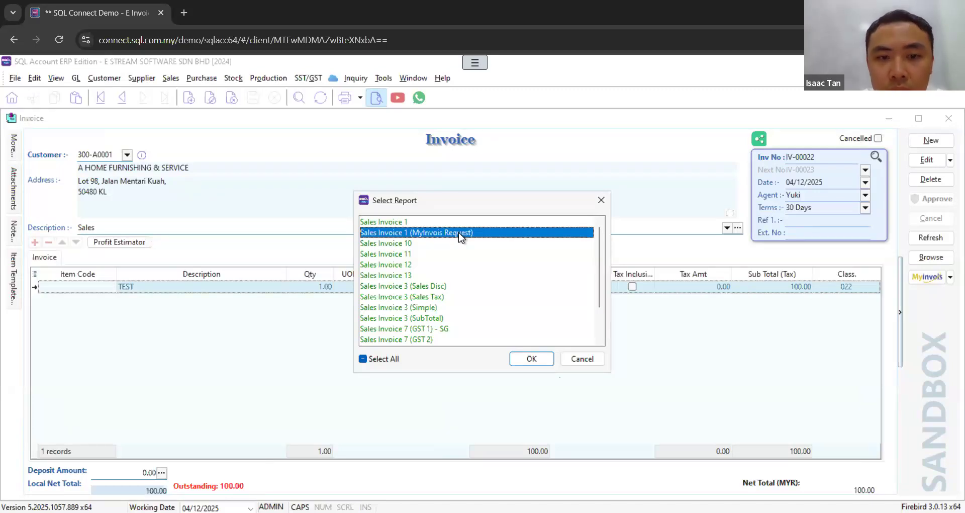
left_click(427, 255)
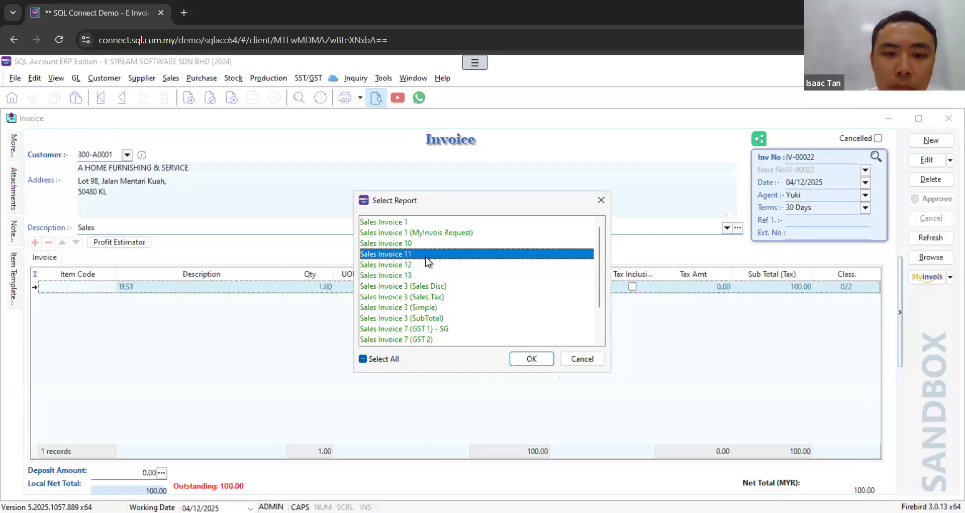
left_click(427, 244)
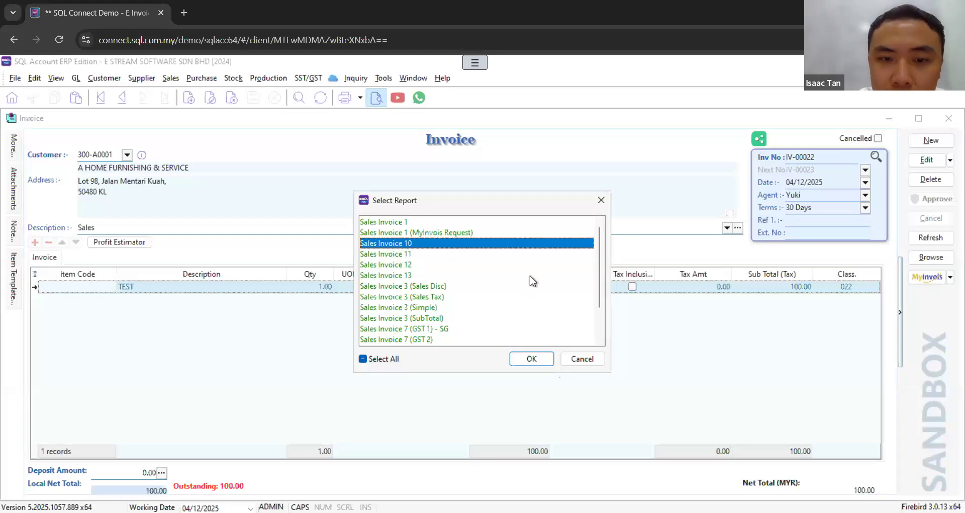
left_click(479, 233)
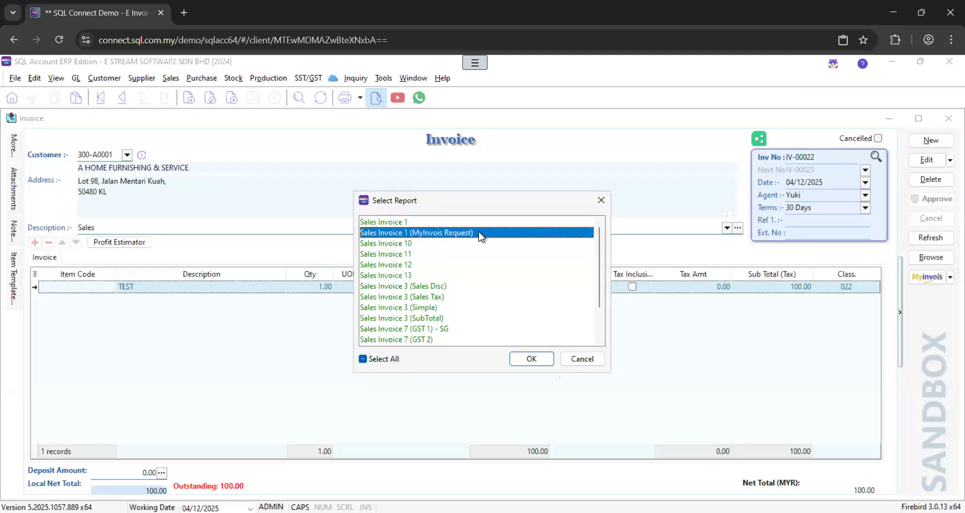
left_click(578, 360)
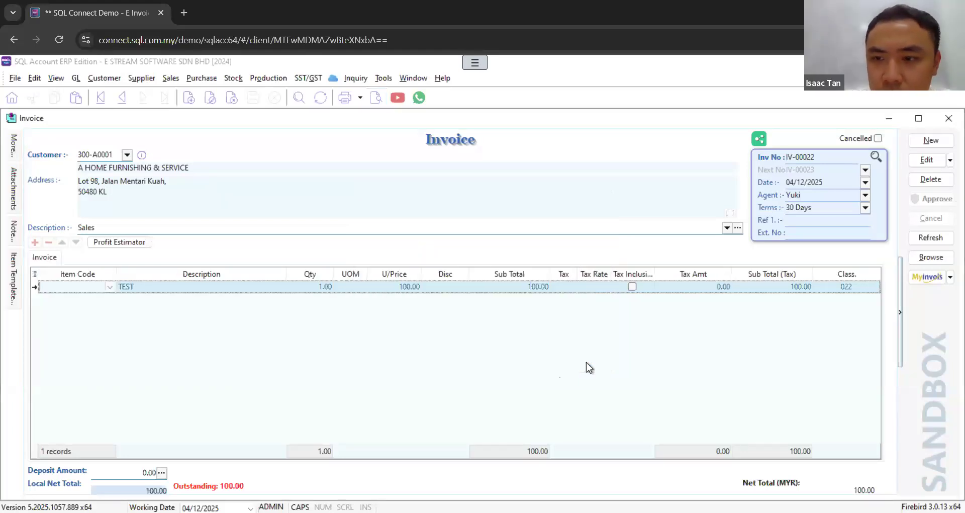
Step: Check the sales invoice's MyInvois options for Enable Sandbox E-Invoice Request, view its report format list again and close it
left_click(950, 278)
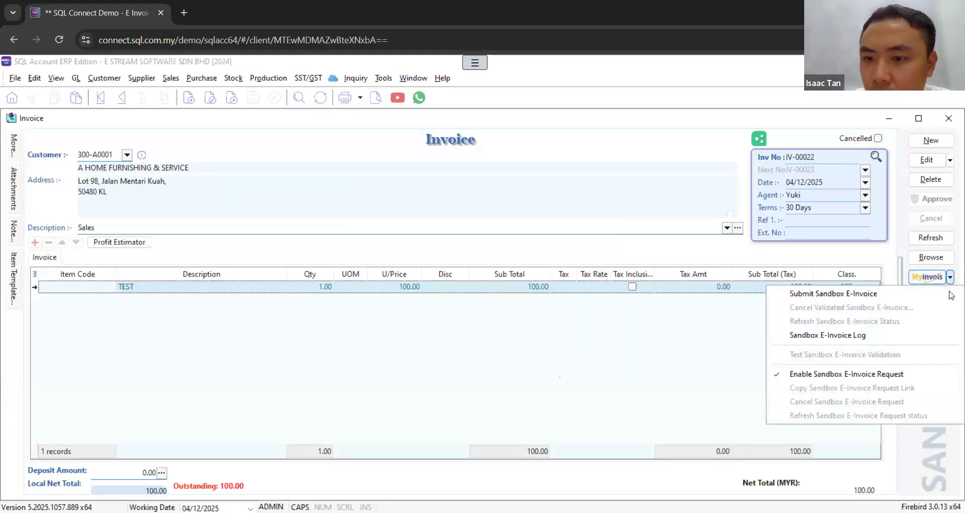
left_click(511, 104)
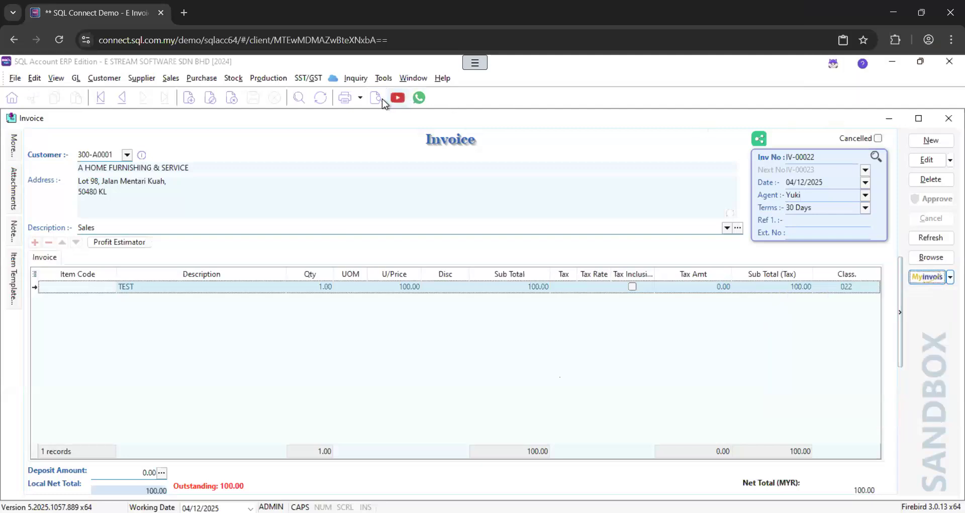
left_click(382, 99)
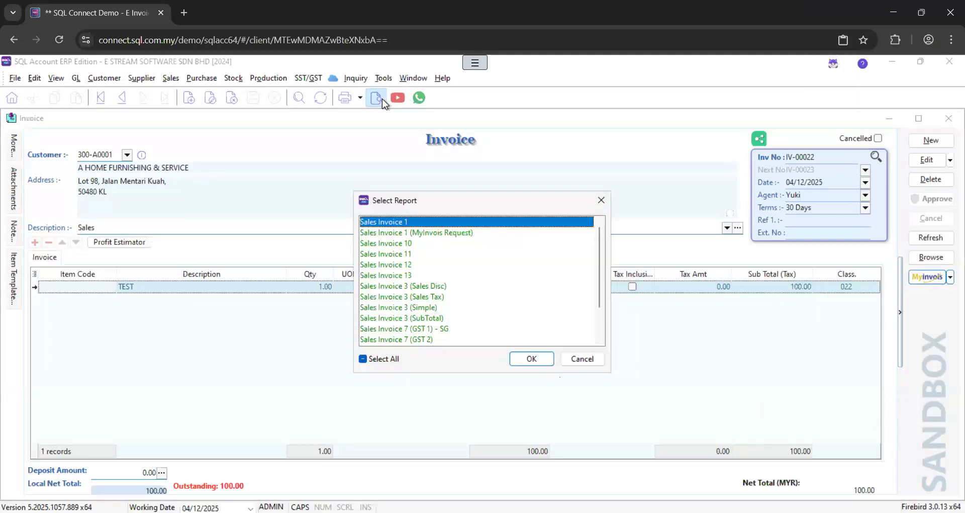
left_click(601, 199)
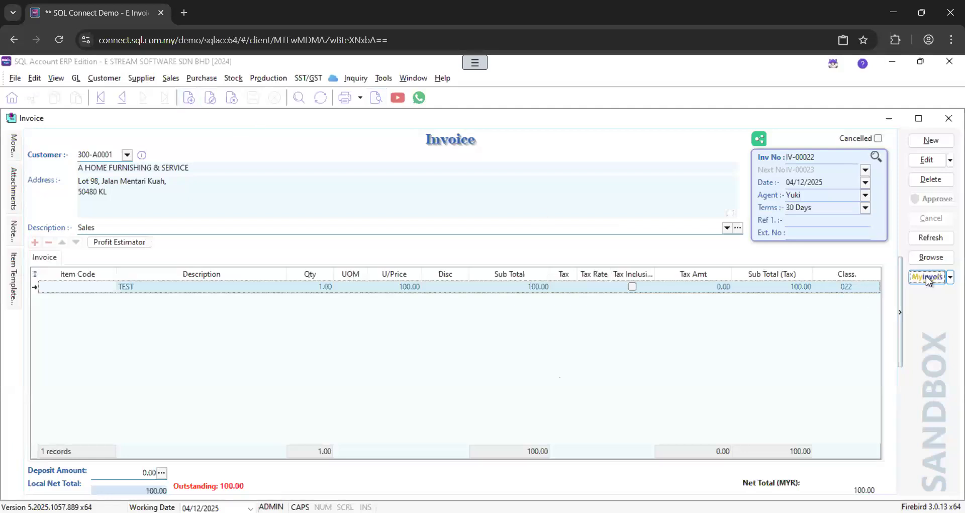
Step: Switch to the Cash Sales module and open the existing cash sale for C ART TECHNOLOGY HUB
left_click(107, 82)
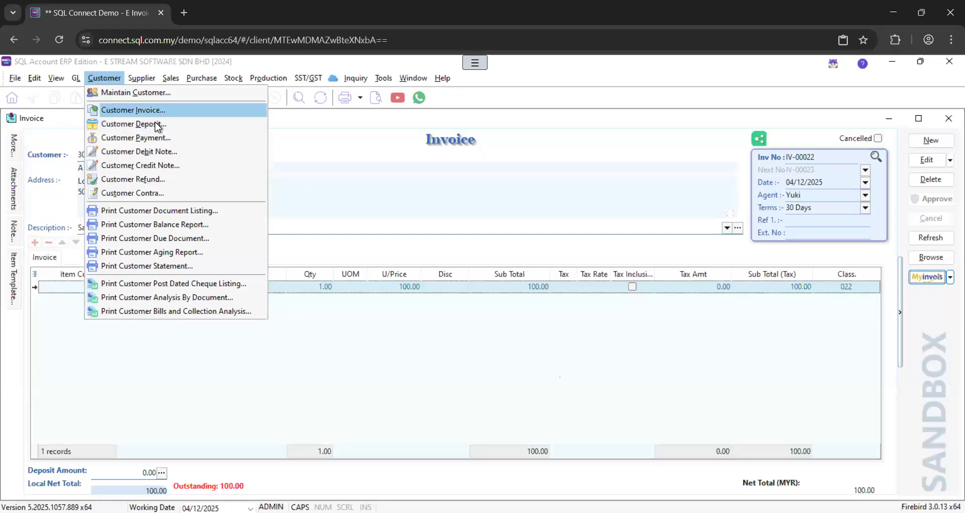
mouse_move(174, 80)
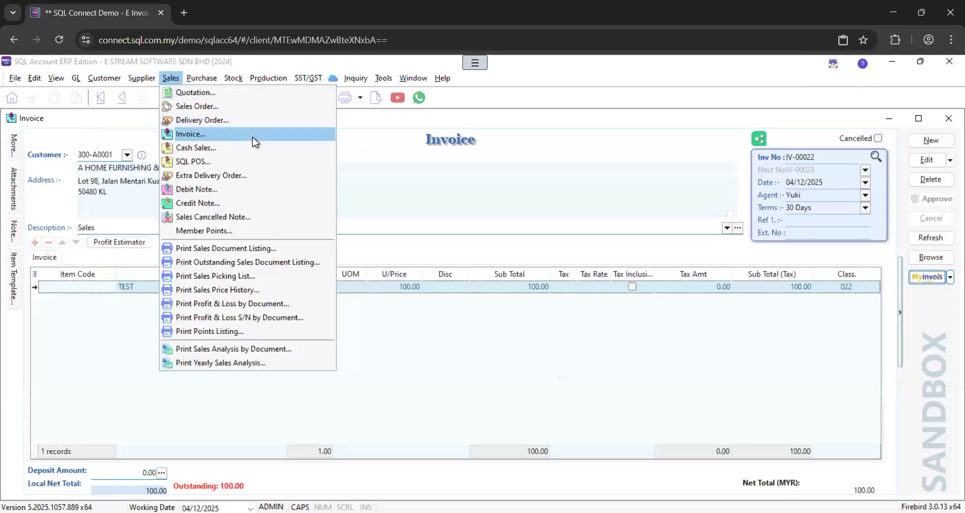
left_click(237, 147)
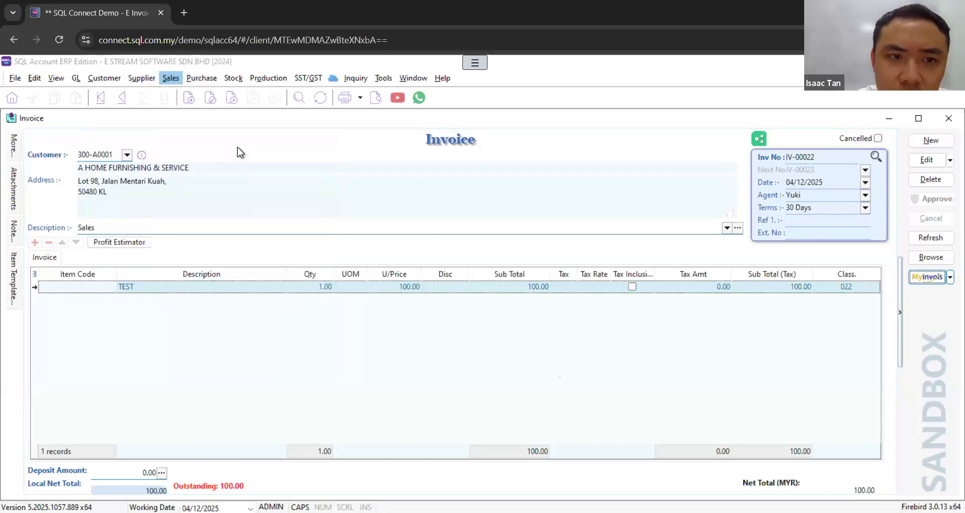
double_click(303, 188)
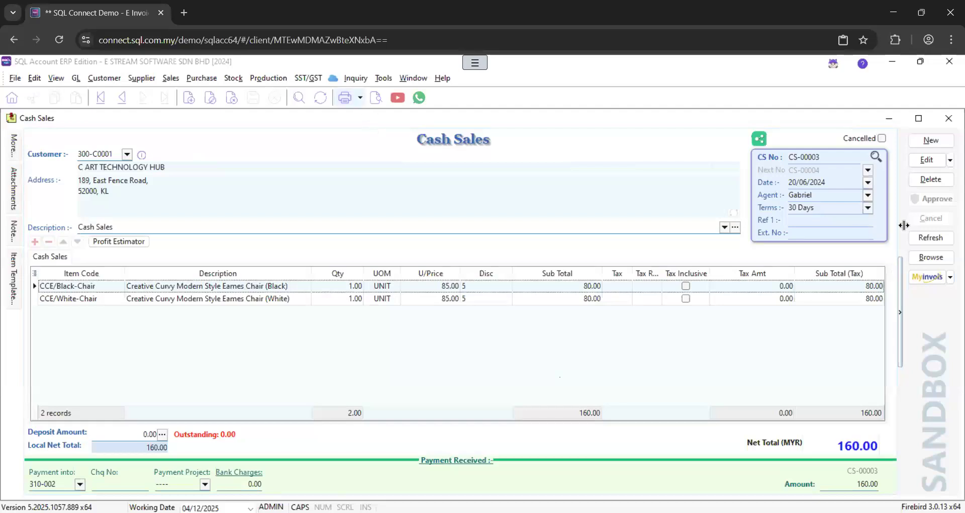
Step: Check the cash sale's MyInvois options for Enable Sandbox E-Invoice Request and look at its report formats
left_click(950, 278)
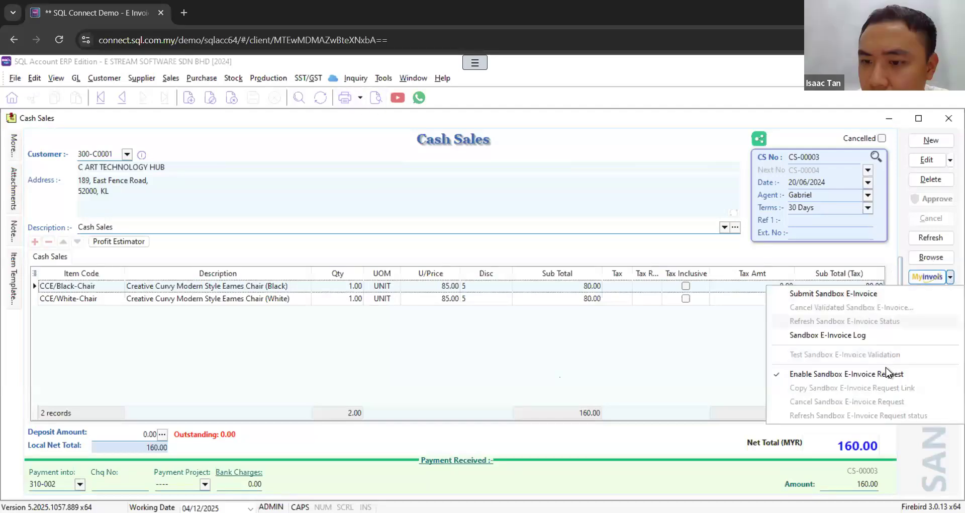
left_click(371, 100)
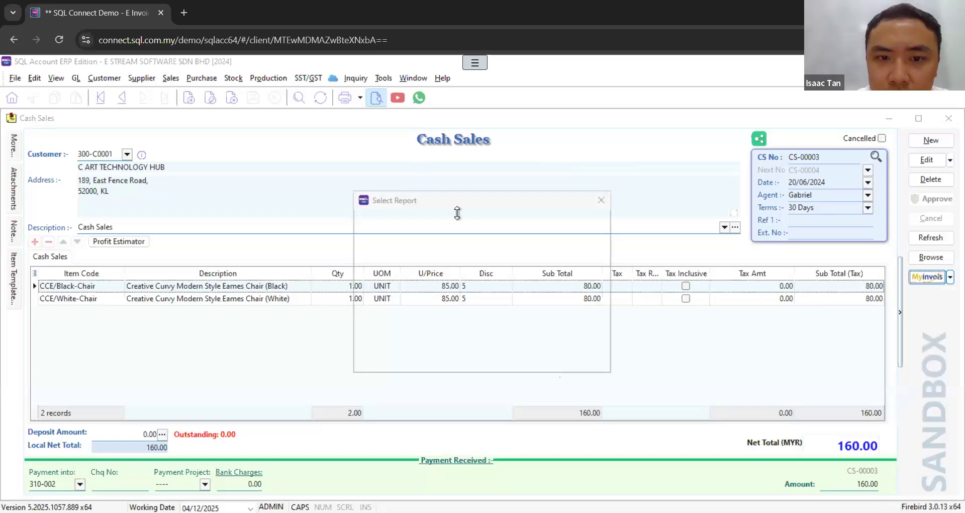
left_click(948, 280)
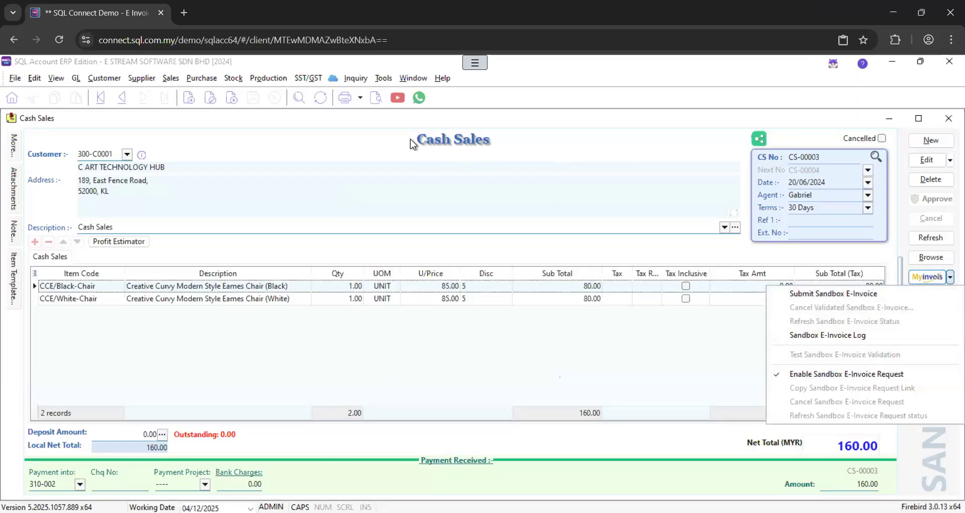
Step: Preview the cash sale with Sales Cash Sales 1 (MyInvois Request), examine the MyInvois request QR code at the page end, and close the preview
left_click(375, 99)
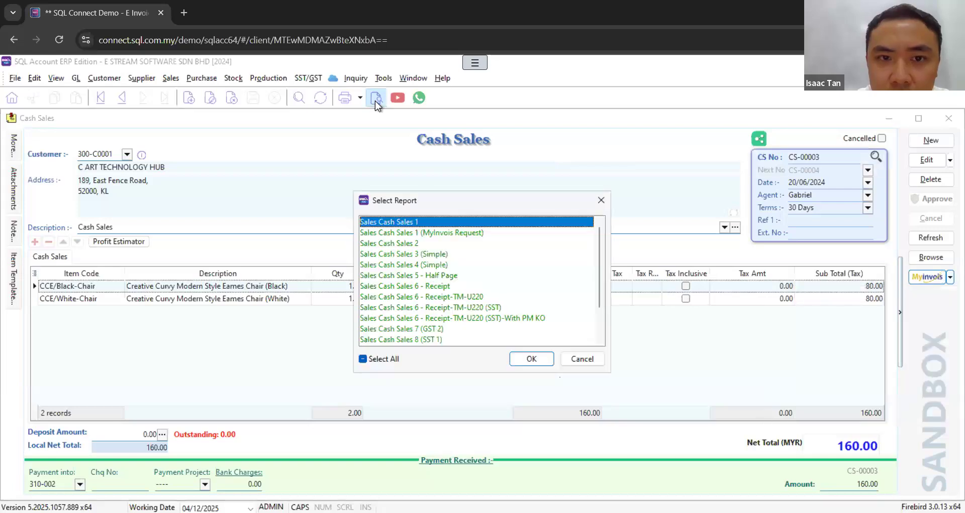
left_click(460, 234)
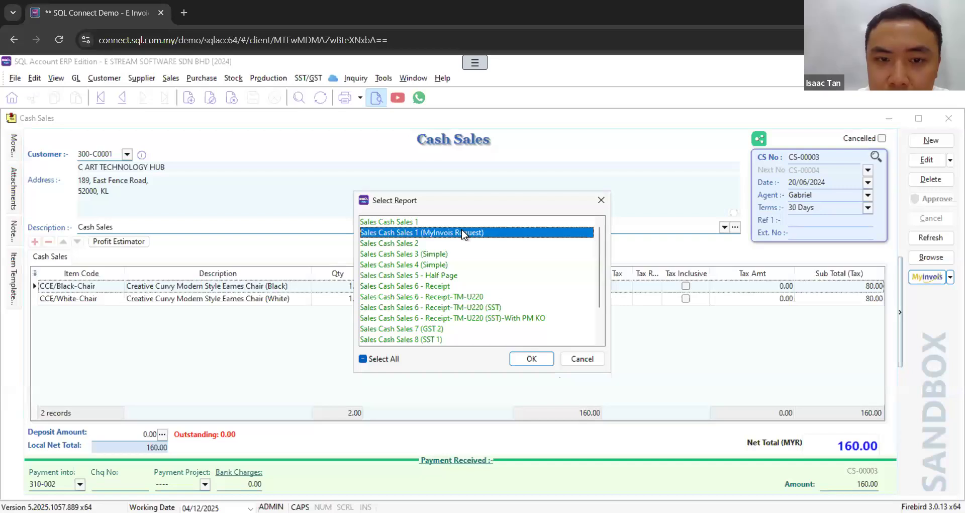
left_click(531, 360)
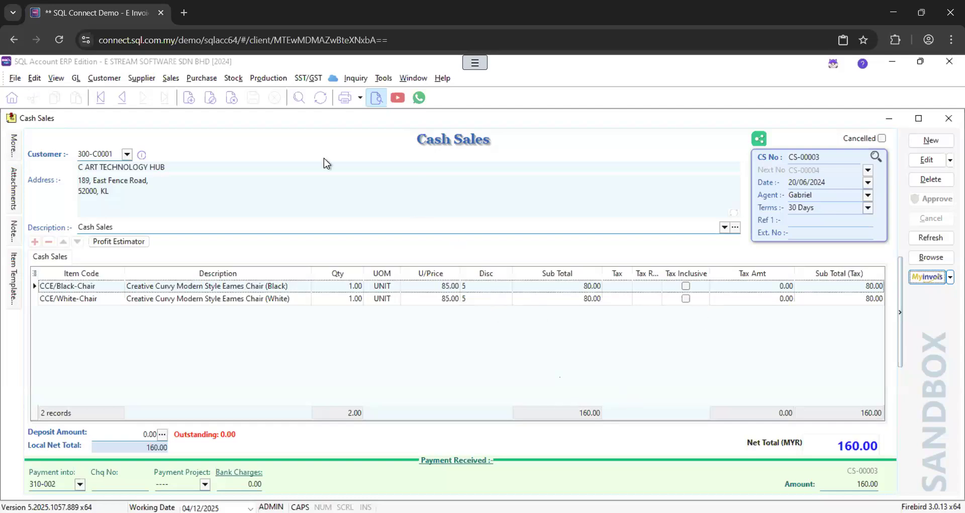
left_click_drag(786, 211, 786, 296)
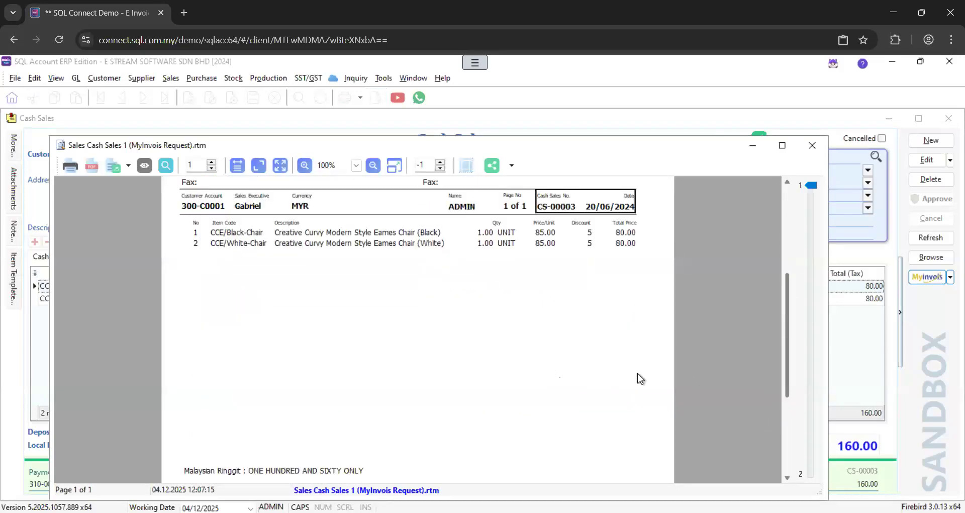
scroll(628, 329, "down", 3)
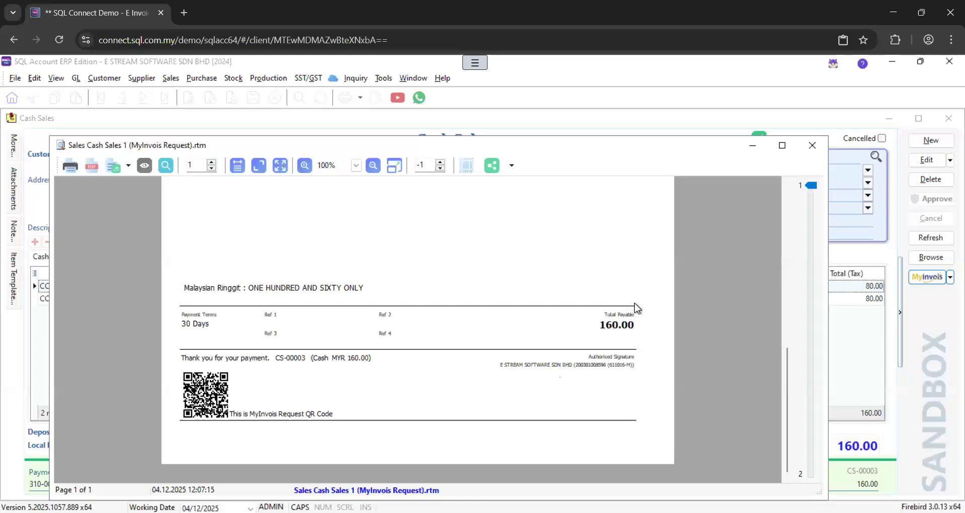
left_click(813, 145)
Step: Compare the cash sale's Enable Sandbox E-Invoice Request option with the report format list once more
left_click(951, 276)
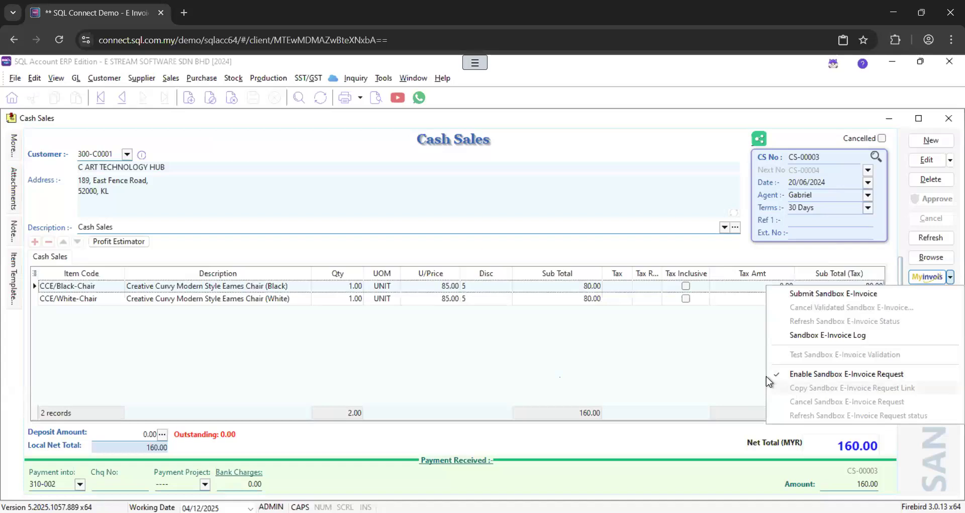
left_click(702, 372)
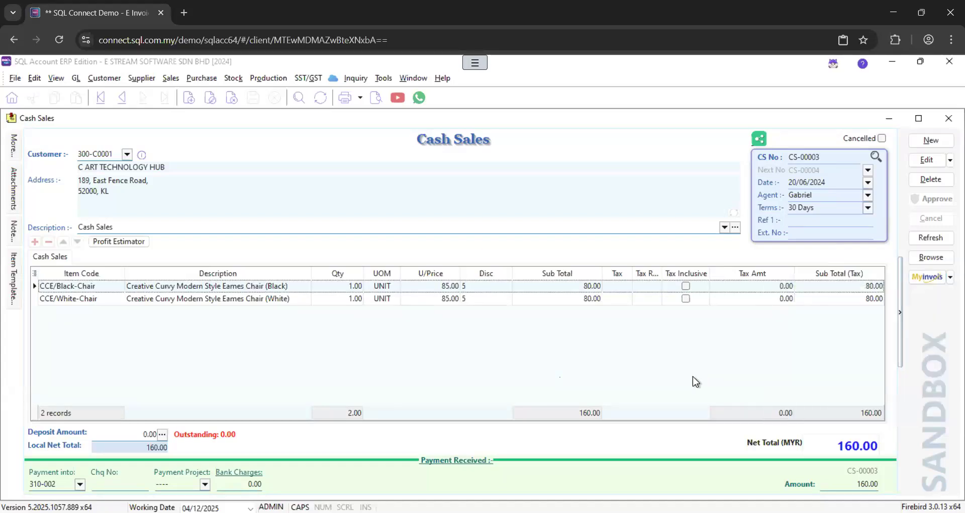
left_click(378, 98)
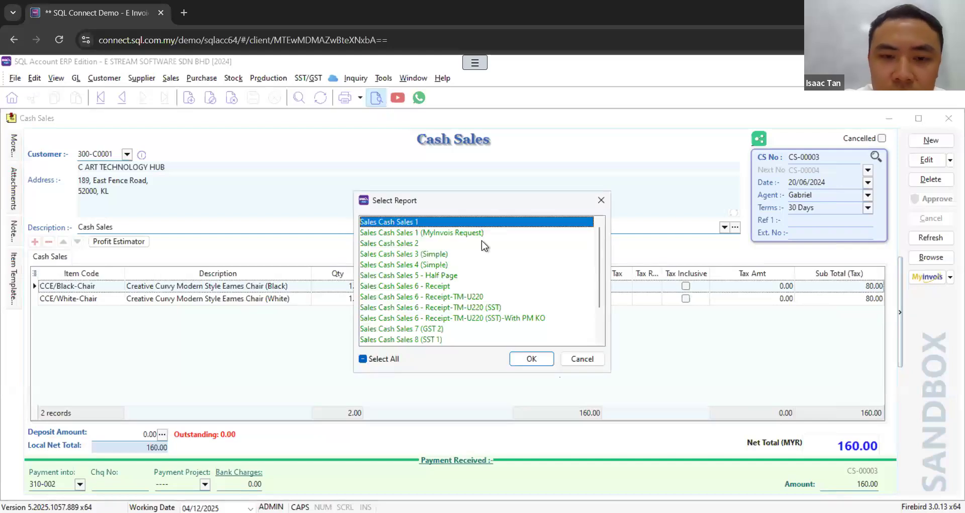
left_click(601, 200)
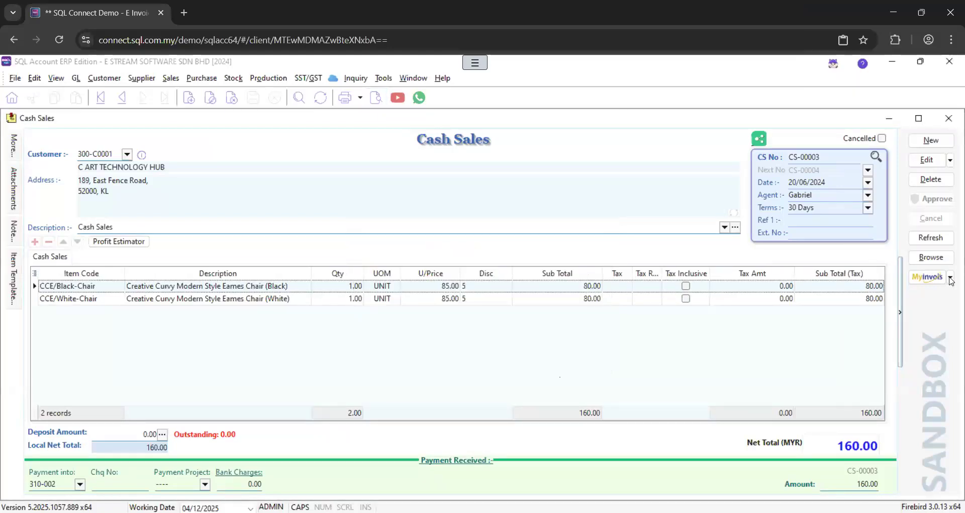
left_click(950, 276)
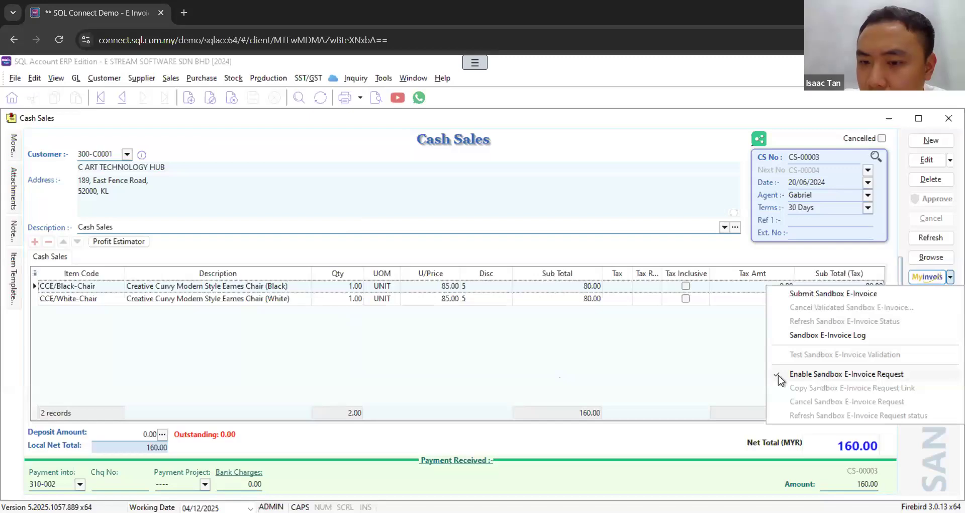
Step: Reopen the Sales Cash Sales 1 (MyInvois Request) preview, examine its QR code again, and close it
left_click(378, 98)
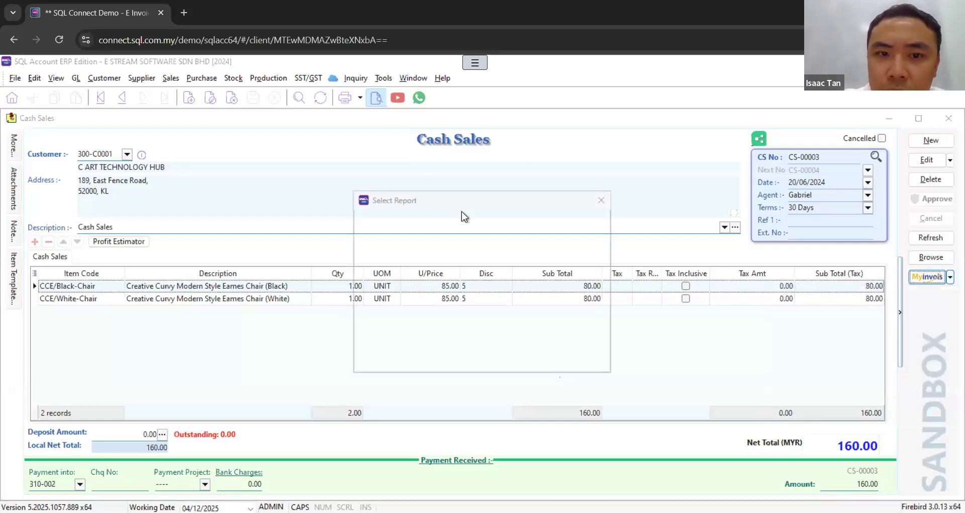
key("Down")
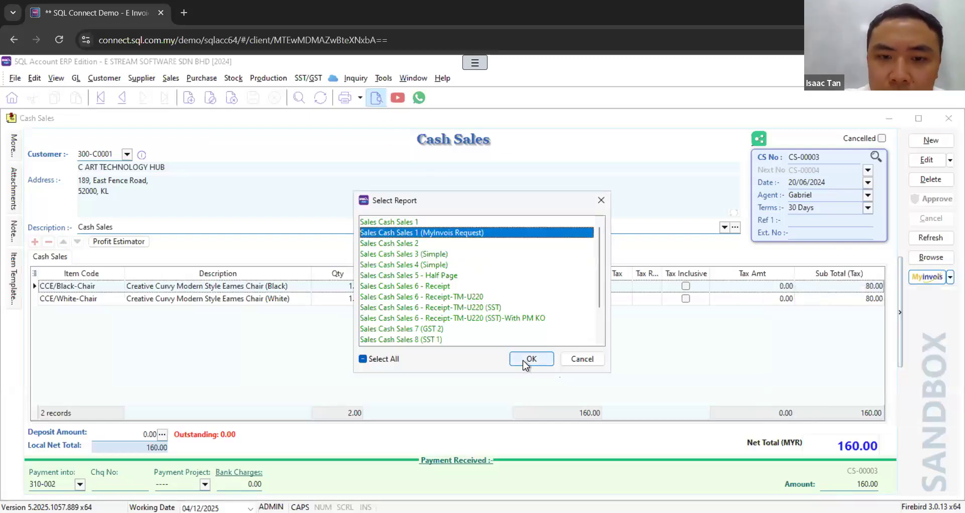
left_click(523, 360)
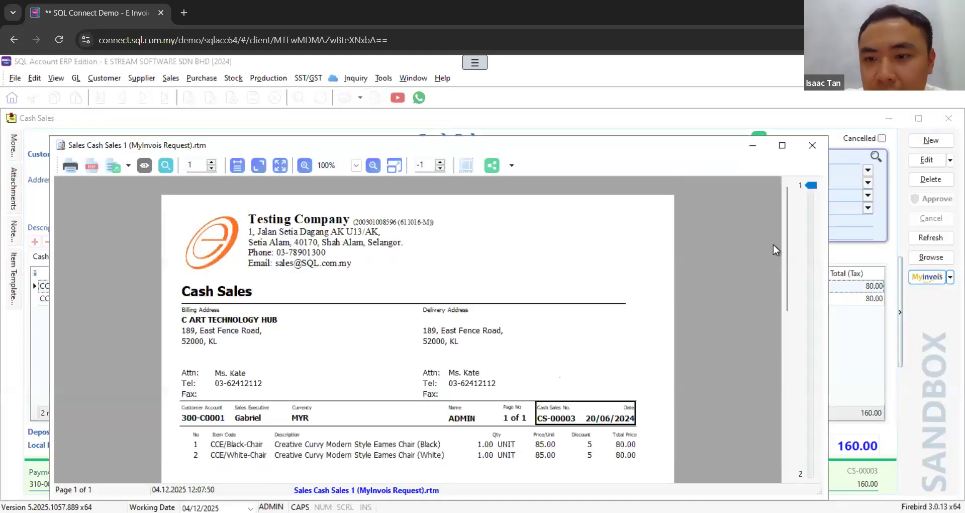
left_click_drag(786, 230, 776, 415)
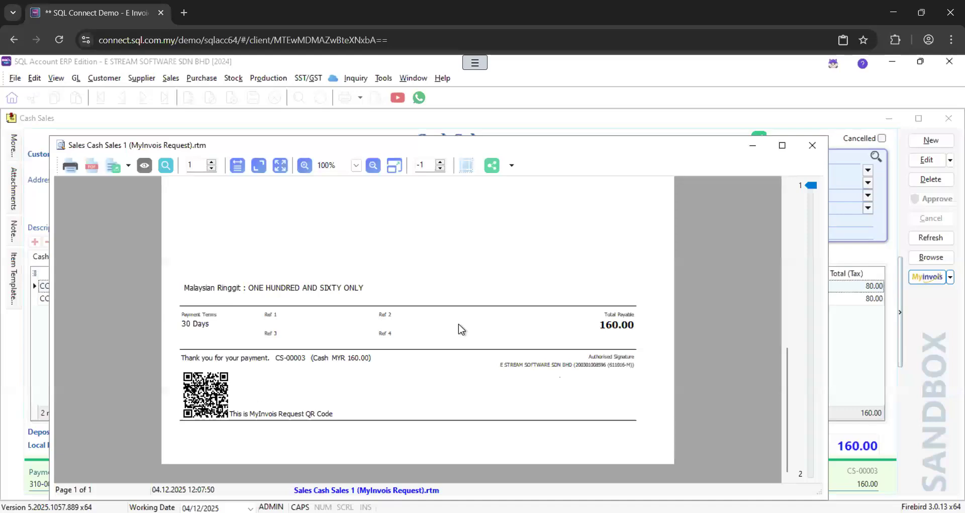
left_click(812, 145)
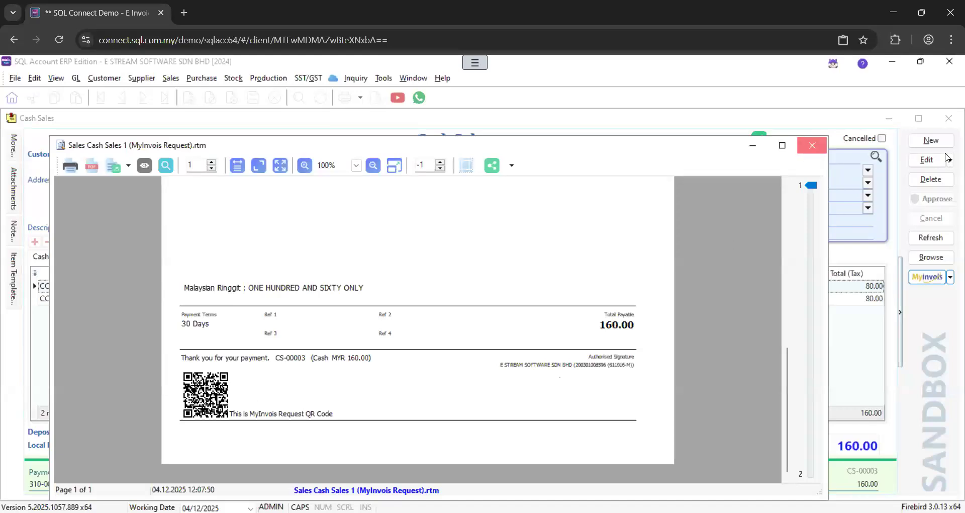
Step: Start a new cash sale for the customer A HOME FURNISHING & SERVICE
left_click(931, 140)
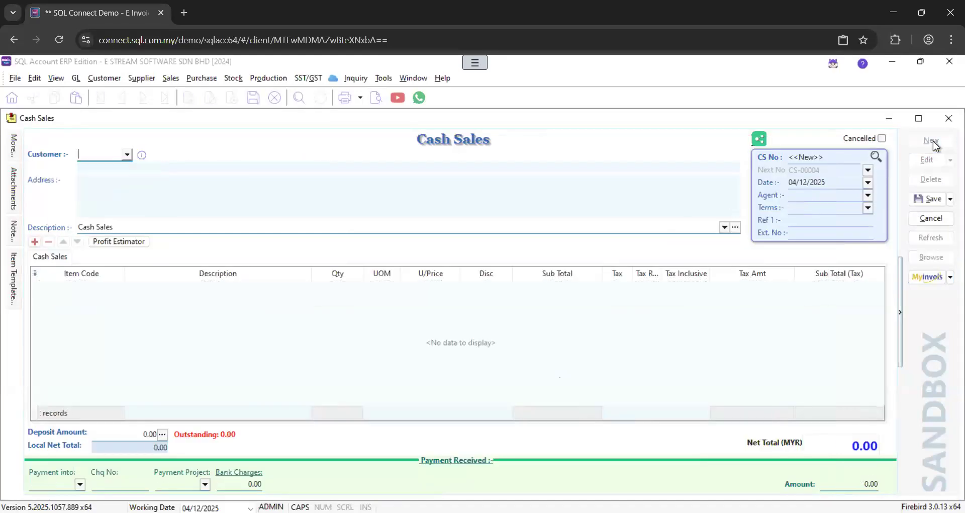
left_click(128, 154)
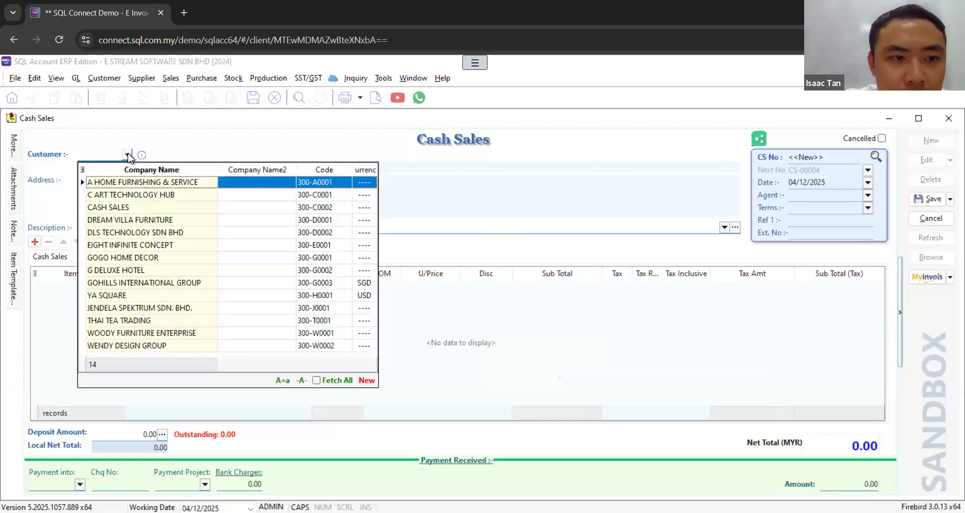
left_click(123, 182)
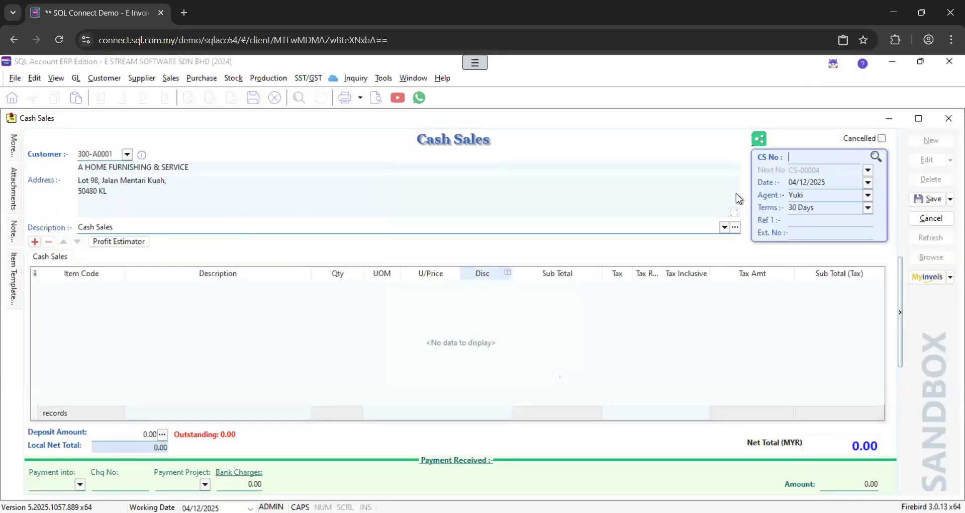
Step: Add item BOM-01/Black to the cash sale and save it with 700 paid by MAYBANK, payment method 310-001
left_click(35, 242)
left_click(117, 286)
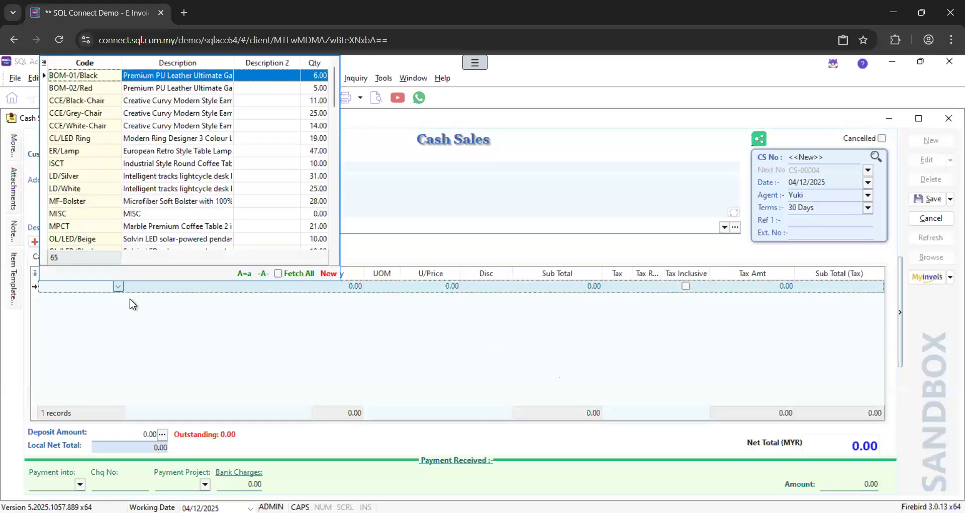
left_click(143, 77)
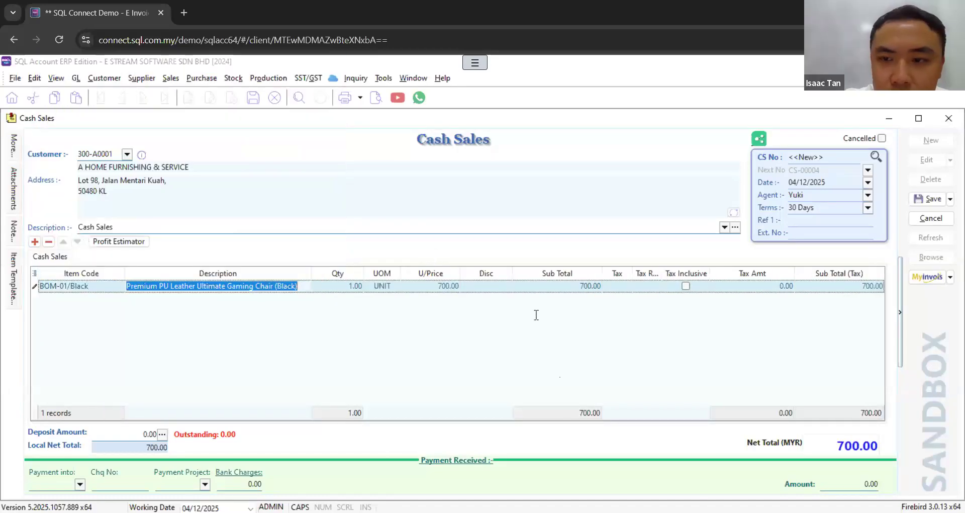
left_click(933, 200)
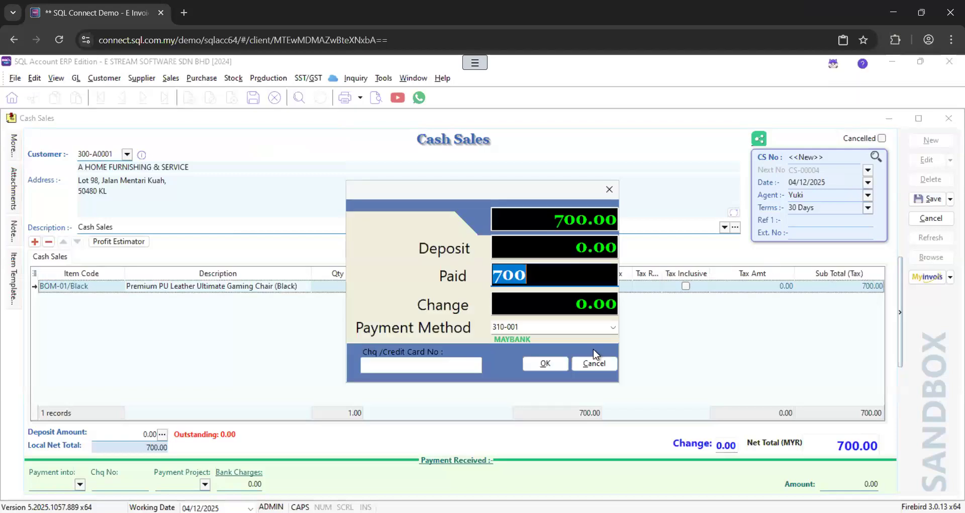
left_click(564, 364)
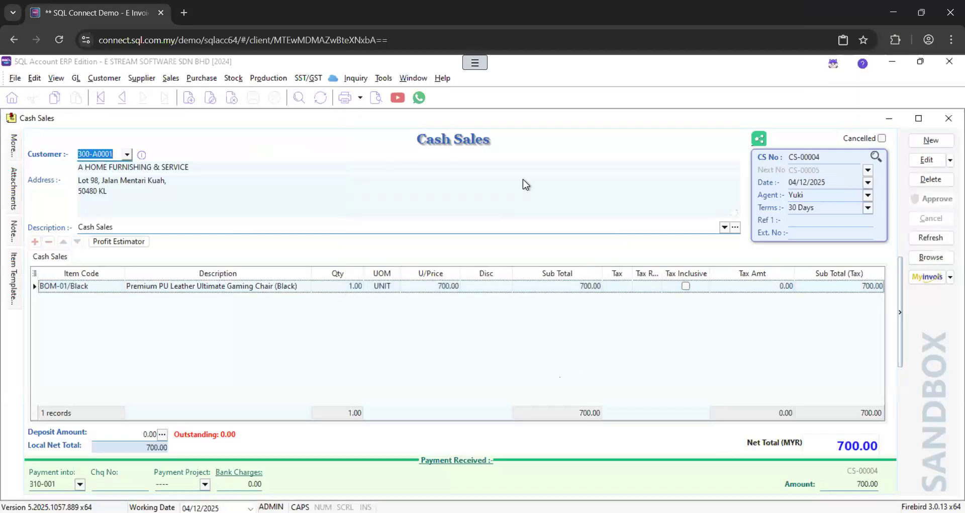
Step: Check the cash sale's Enable Sandbox E-Invoice Request option, and examine the request QR code in a Sales Cash Sales 1 (MyInvois Request) preview
left_click(950, 277)
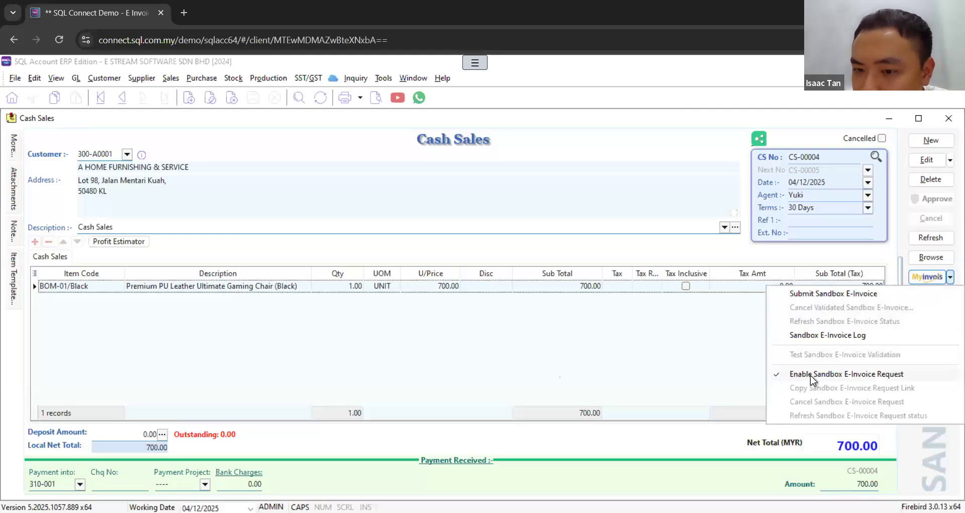
left_click(654, 329)
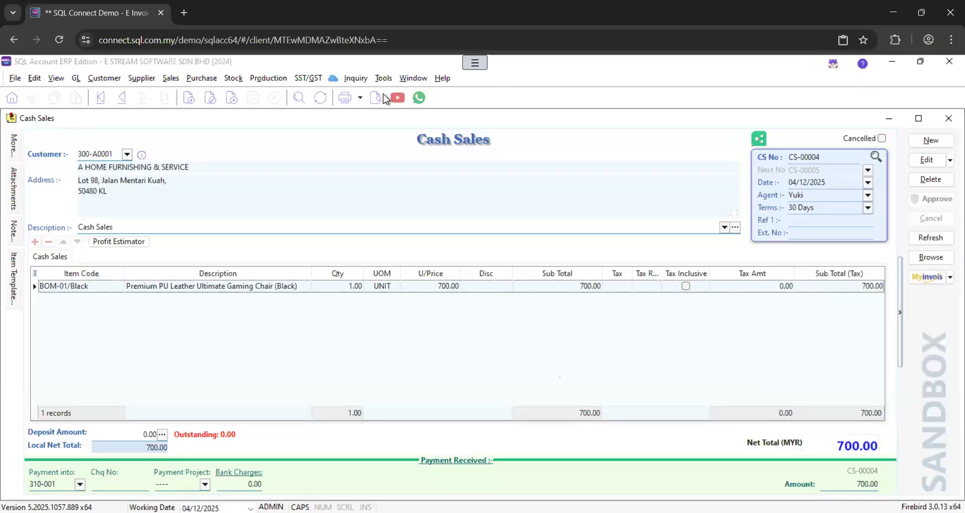
left_click(374, 98)
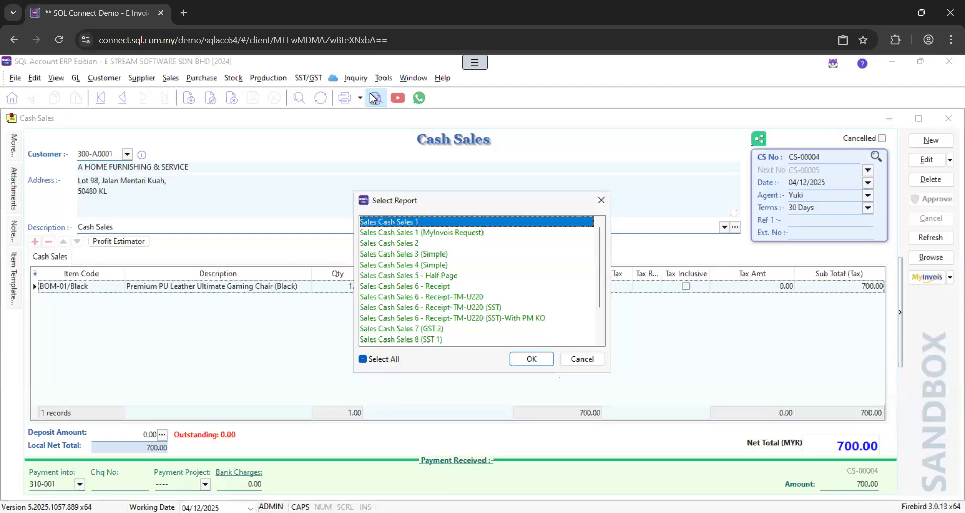
left_click(442, 232)
left_click(527, 360)
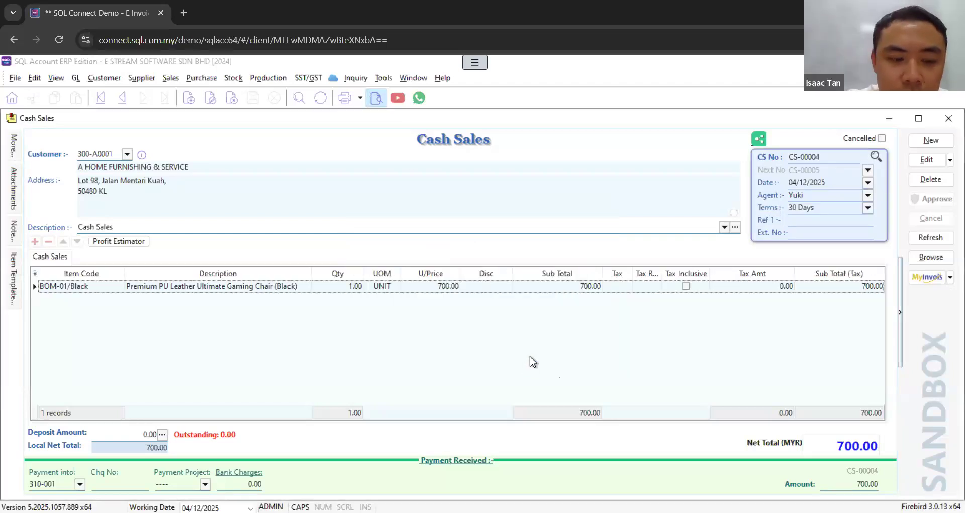
scroll(649, 310, "down", 2)
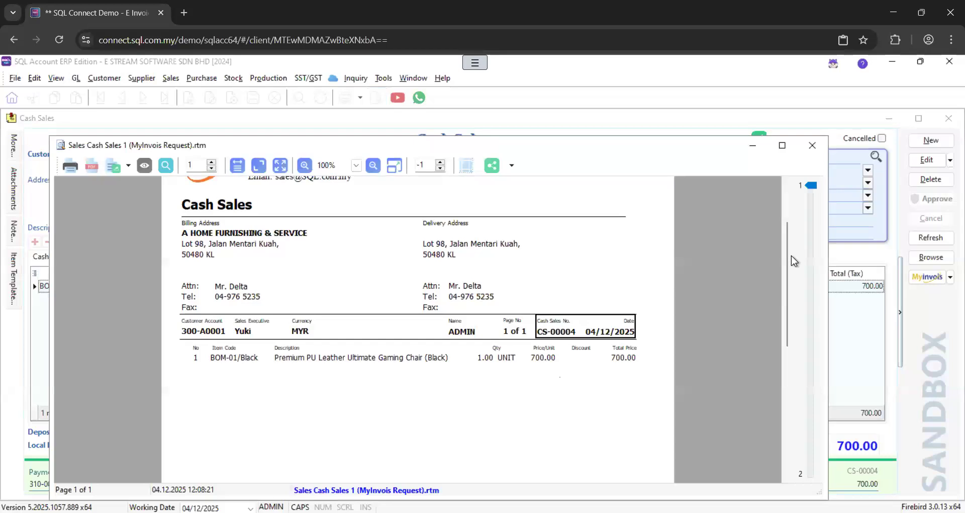
left_click_drag(791, 256, 770, 381)
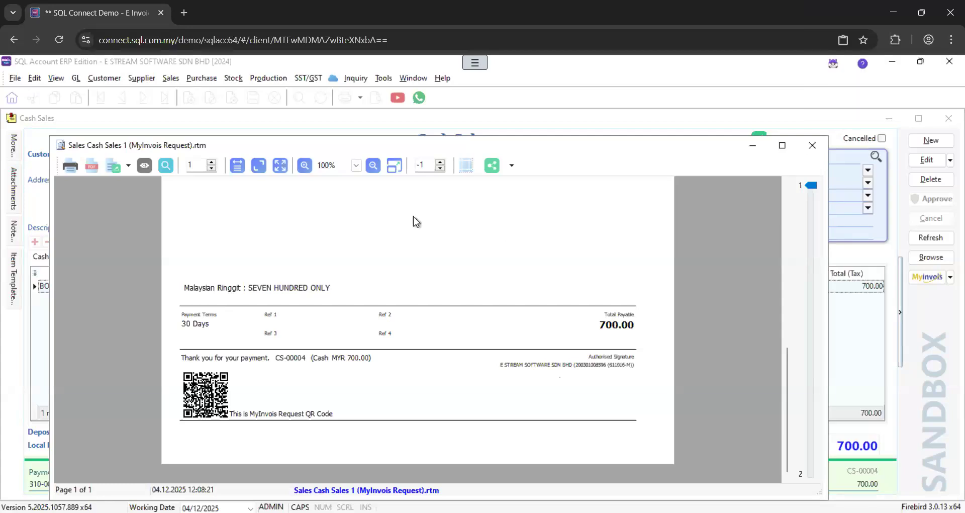
left_click(812, 145)
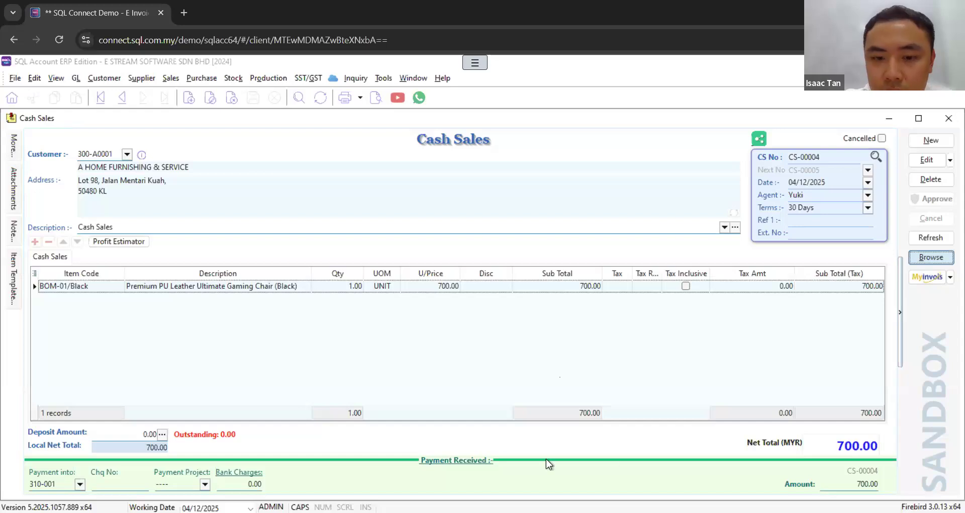
Step: Close the cash sale, list the sales invoices, and open invoice IV-00018 for JENDELA SPEKTRUM SDN. BHD
left_click(949, 118)
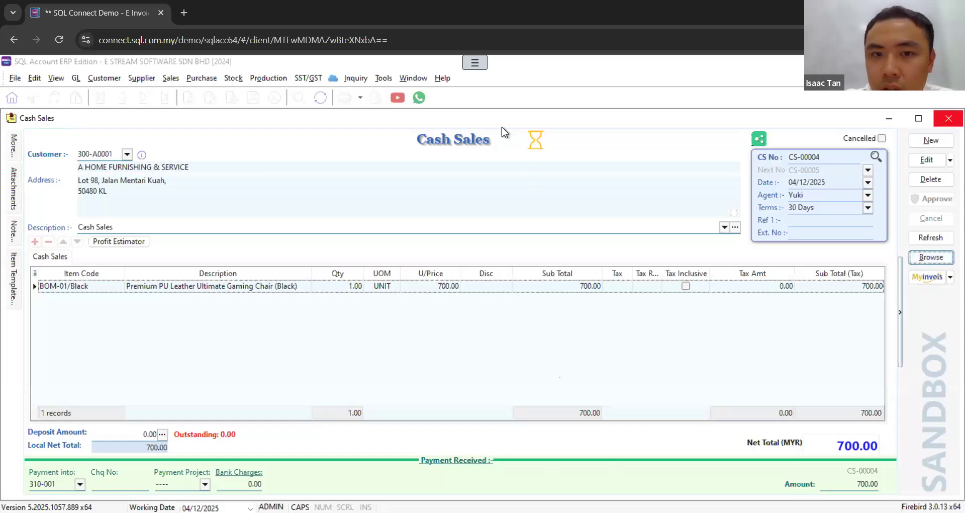
left_click(930, 257)
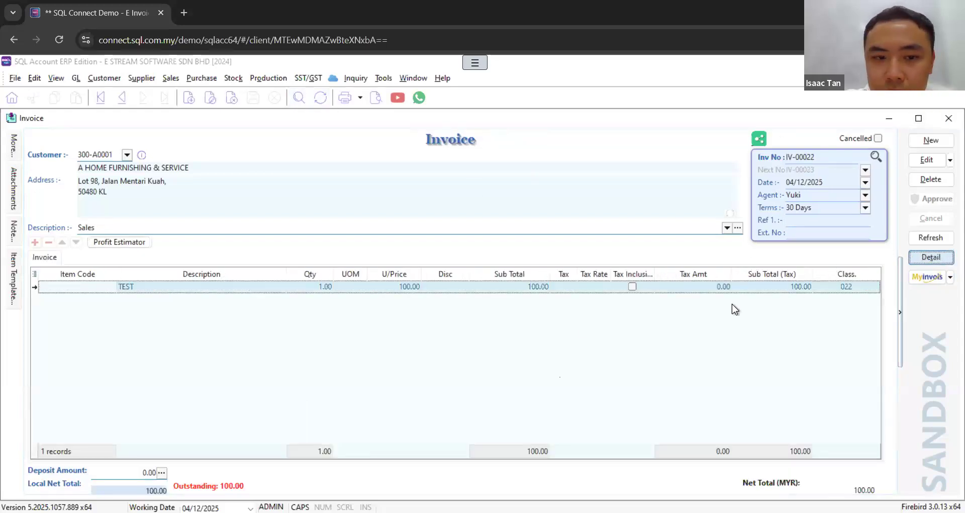
left_click(254, 413)
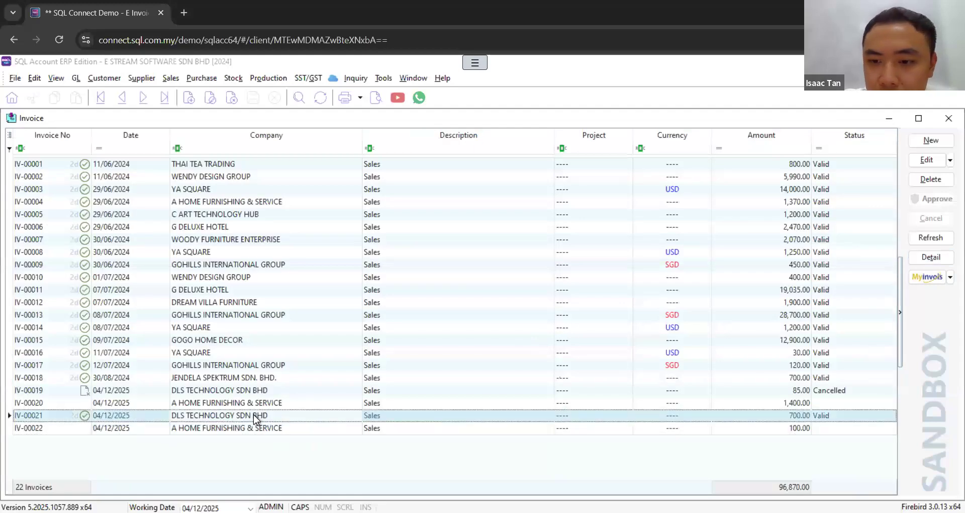
double_click(259, 378)
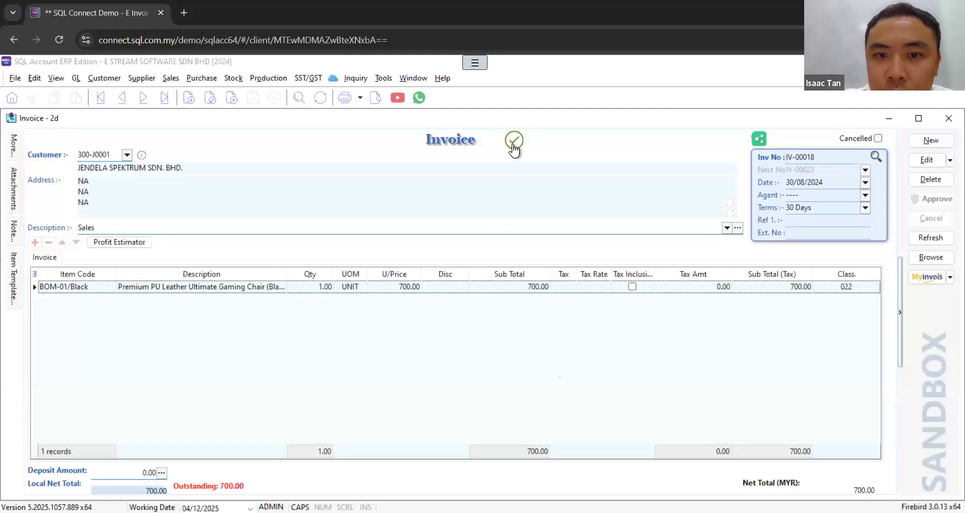
Step: Cancel invoice IV-00018's validated sandbox e-invoice with the reason Wrong buyer details, and close its e-invoice status
mouse_move(514, 150)
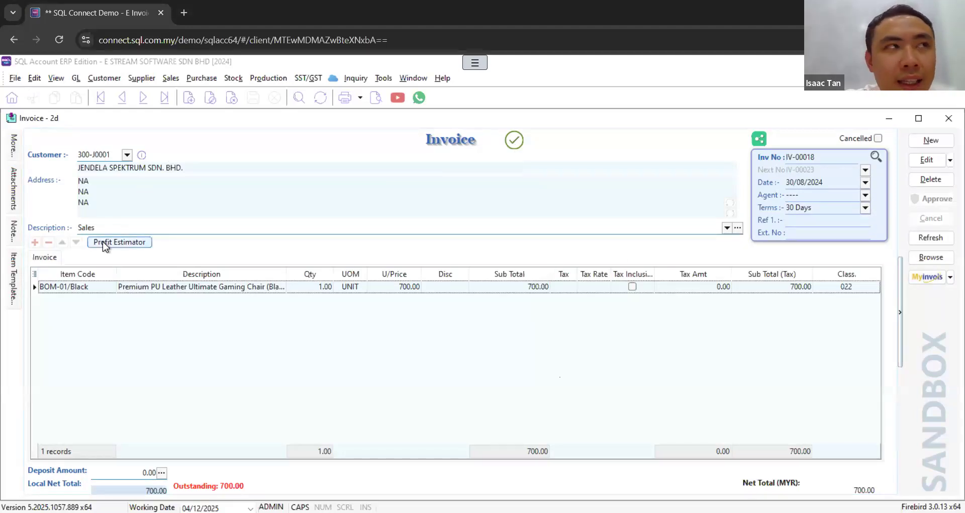
left_click(950, 277)
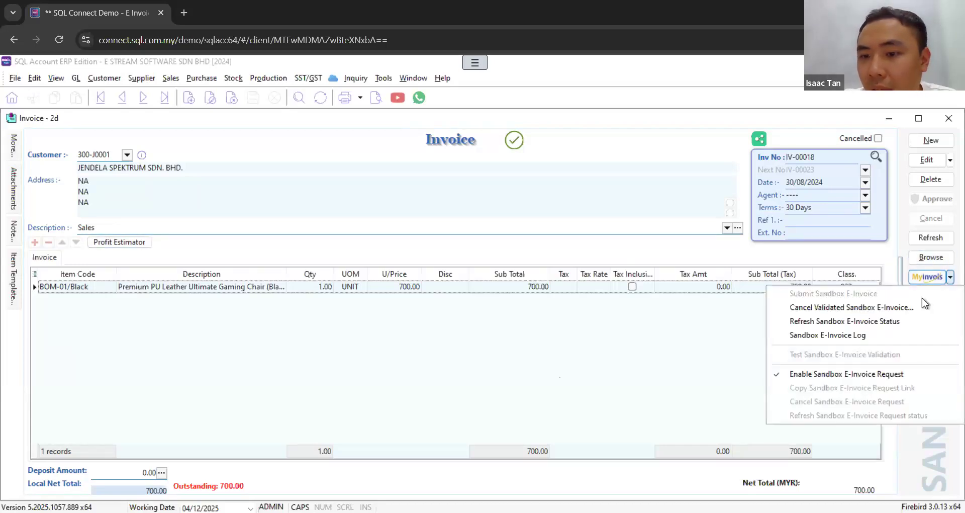
left_click(882, 311)
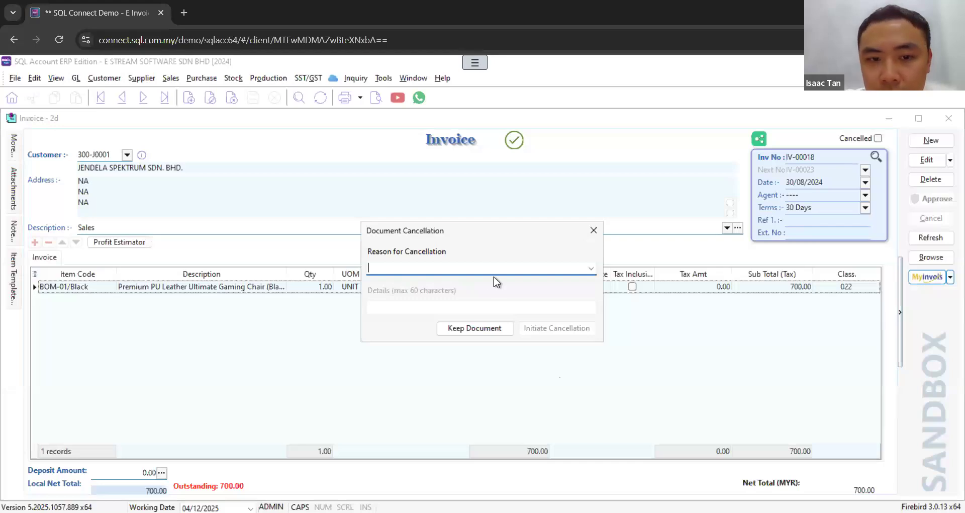
left_click(590, 269)
left_click(429, 283)
left_click(544, 328)
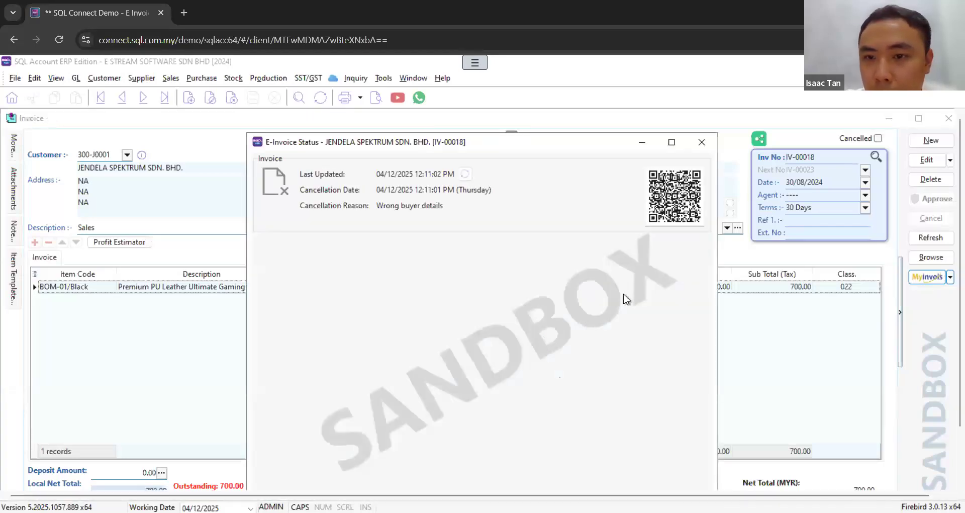
left_click(697, 145)
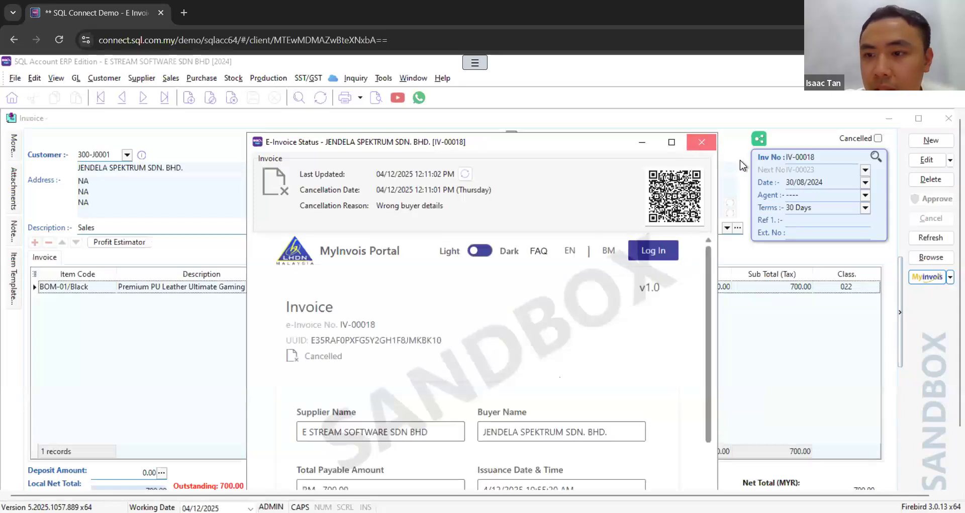
Step: Edit invoice IV-00018, replace its line item with LD/White, and save the invoice
left_click(927, 159)
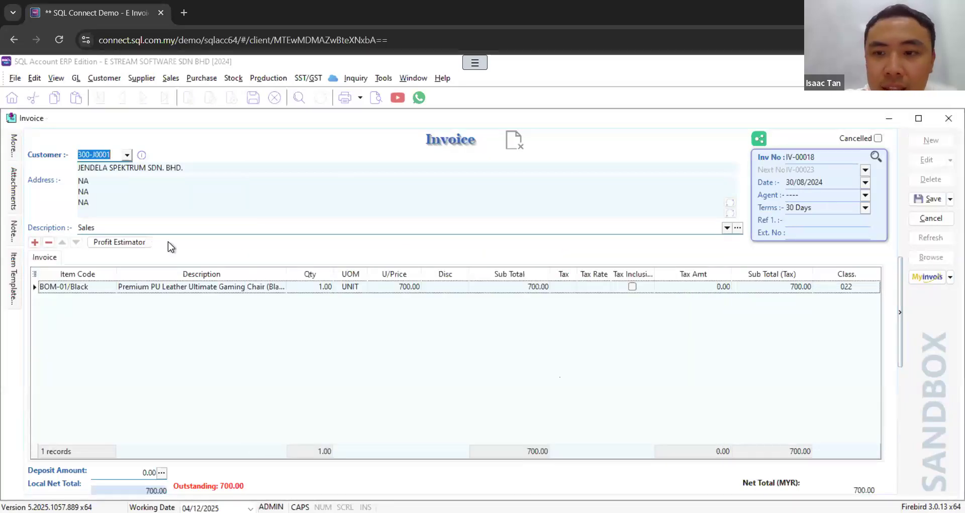
left_click(111, 288)
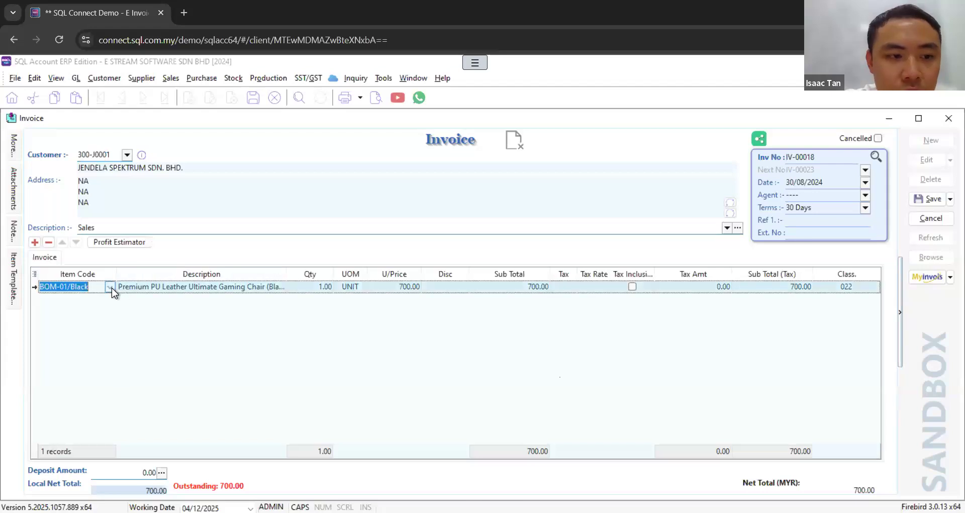
left_click(110, 287)
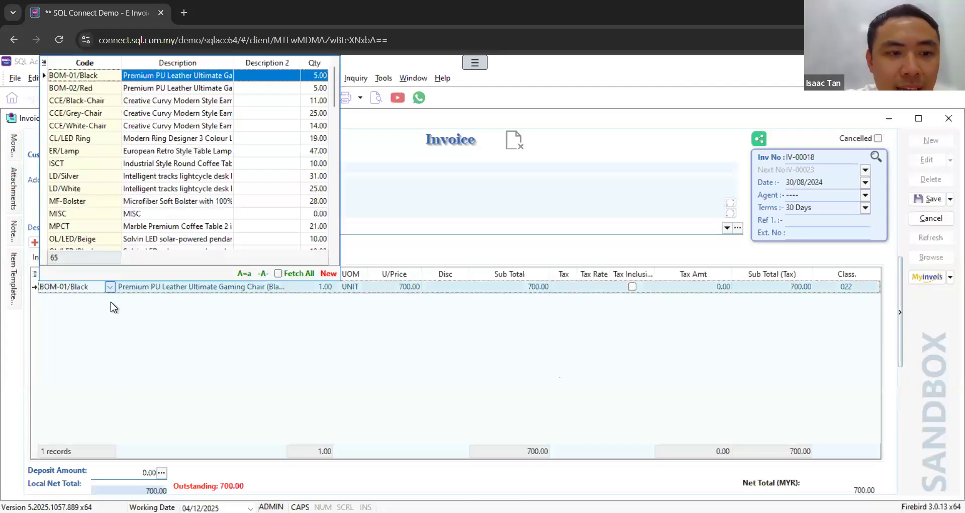
left_click(99, 189)
left_click(517, 334)
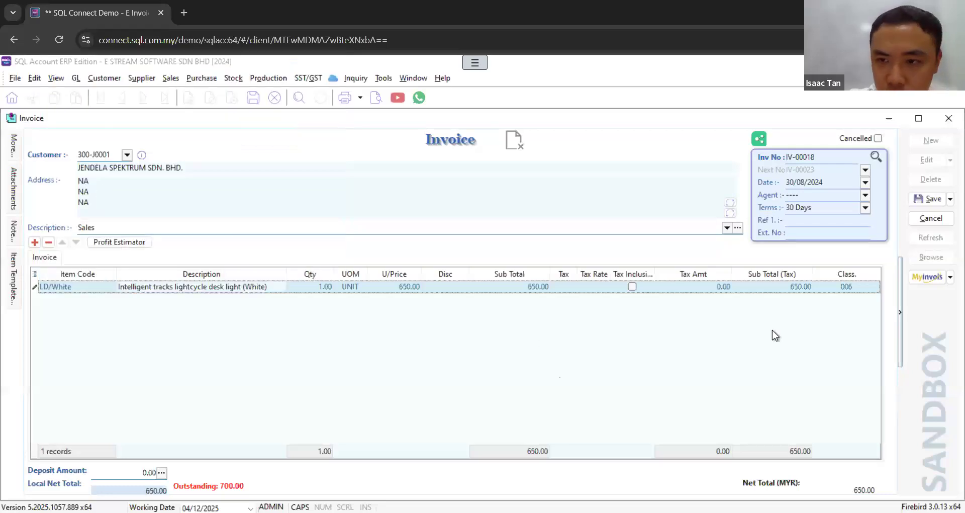
left_click(928, 198)
Step: Submit the corrected invoice IV-00018 as a sandbox e-invoice and close its e-invoice status
left_click(950, 276)
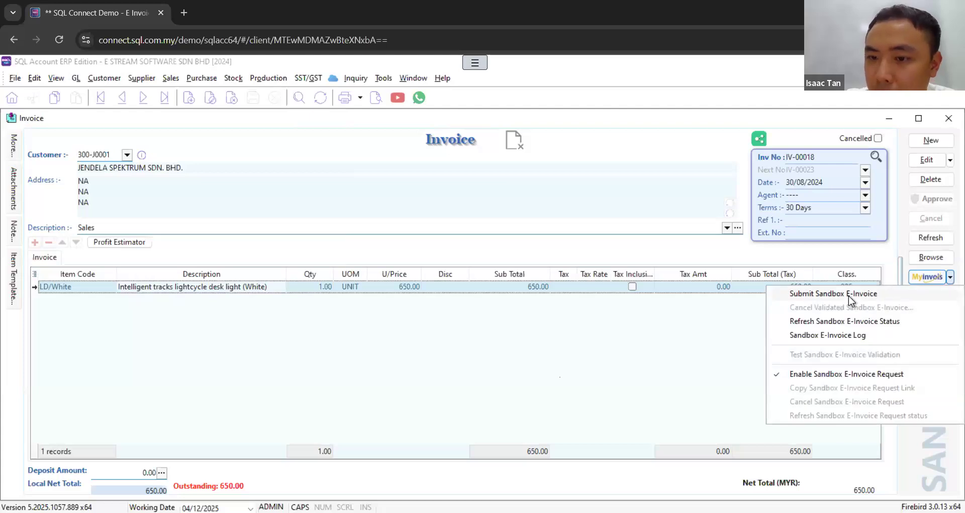
left_click(849, 296)
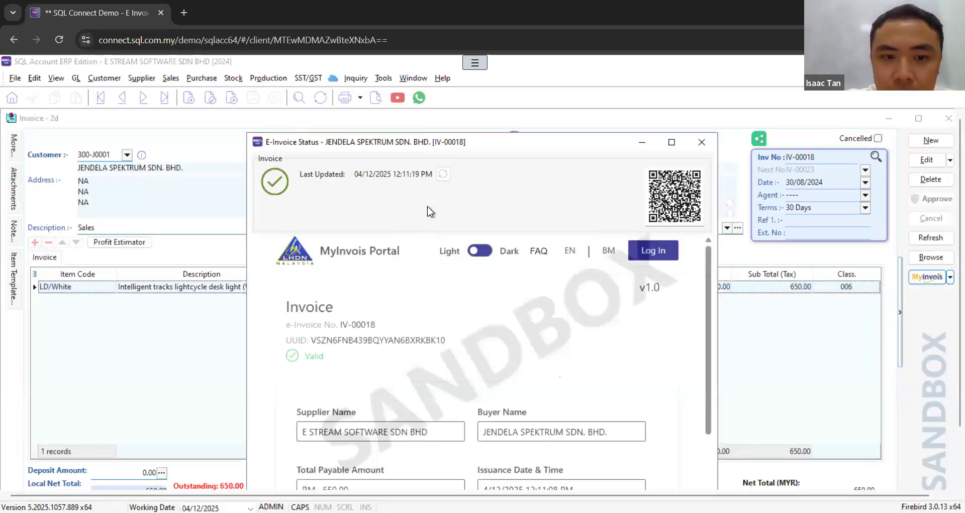
left_click(700, 149)
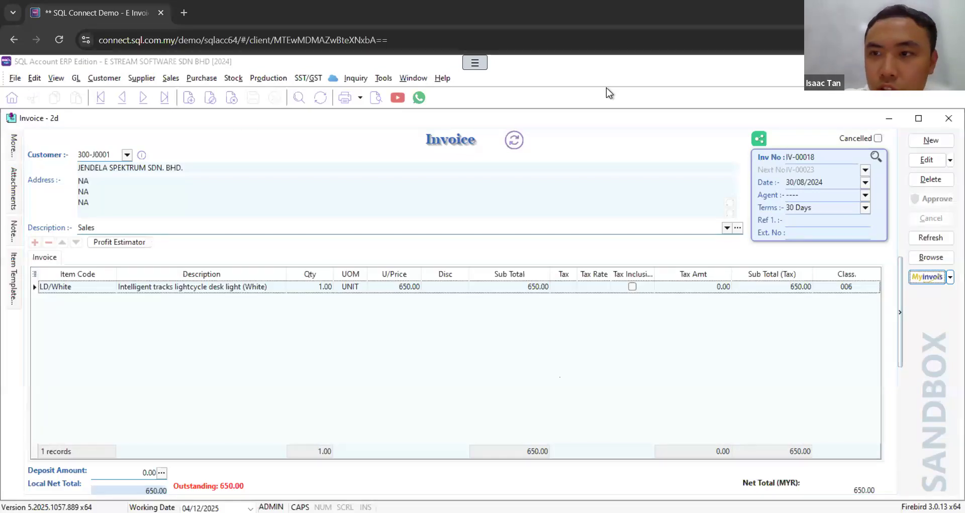
Step: Close the invoice and start a new payment voucher in Cash Book Entry
left_click(950, 124)
left_click(949, 133)
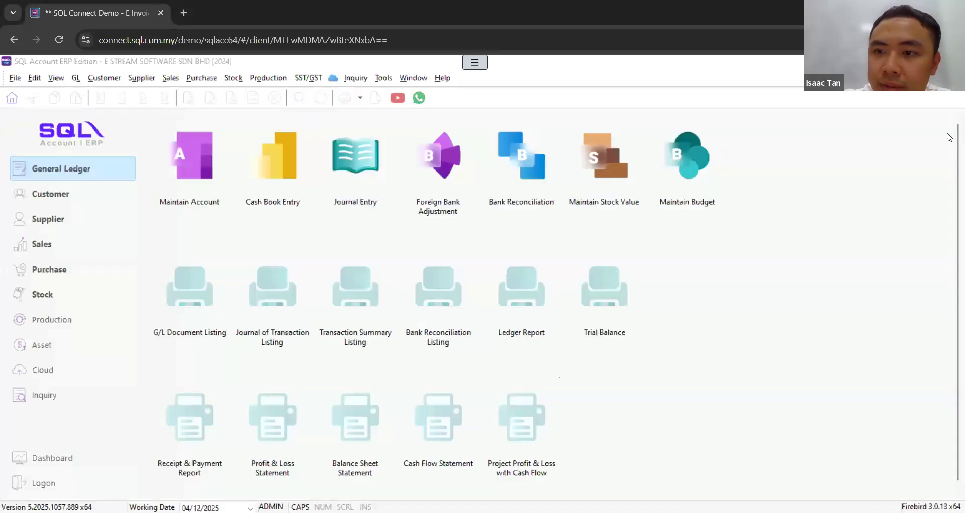
left_click(76, 78)
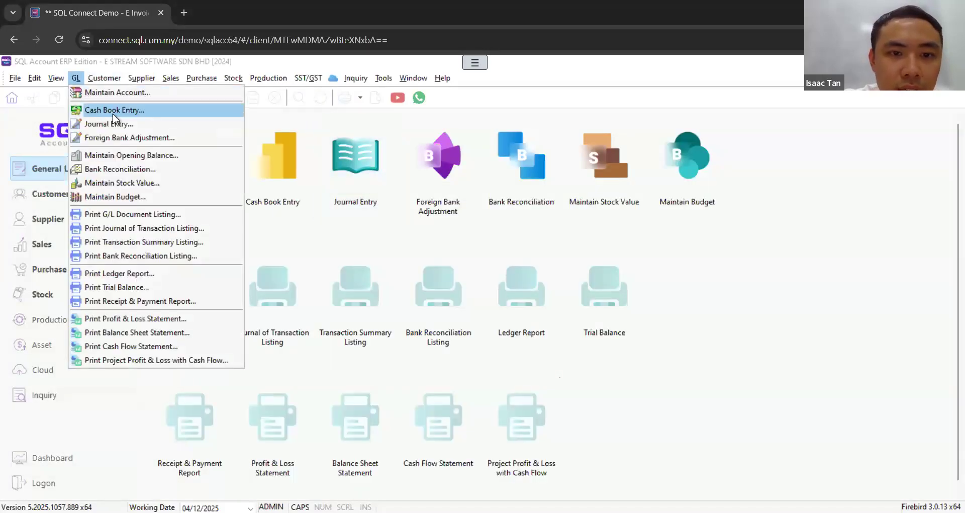
left_click(112, 110)
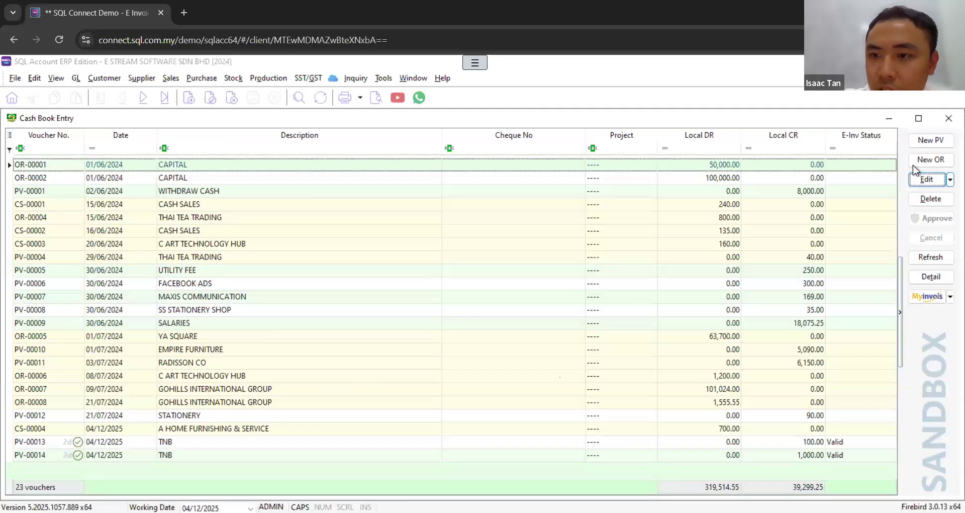
left_click(929, 139)
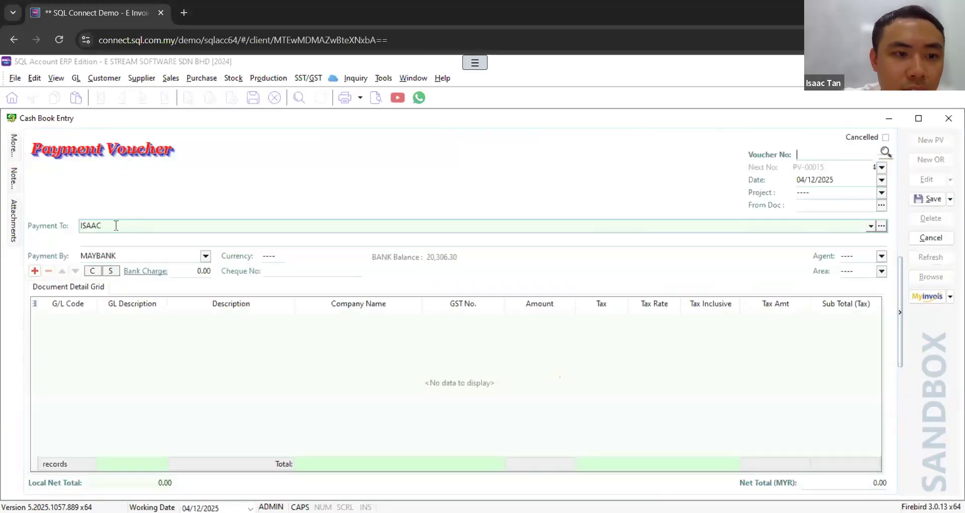
Step: Add a detail line to the payment voucher with G/L code 200-400 (MOTOR VEHICLE) and an amount of 100
left_click(36, 272)
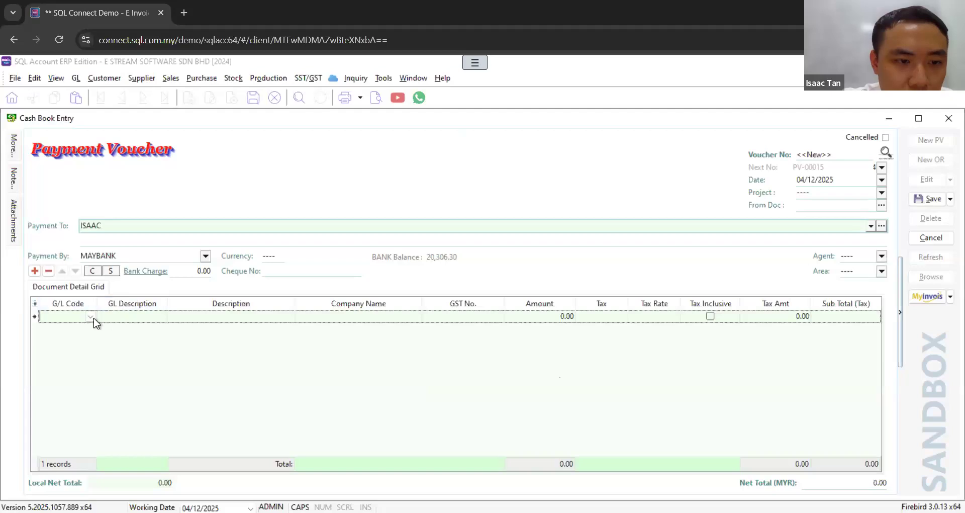
left_click(91, 317)
left_click(104, 182)
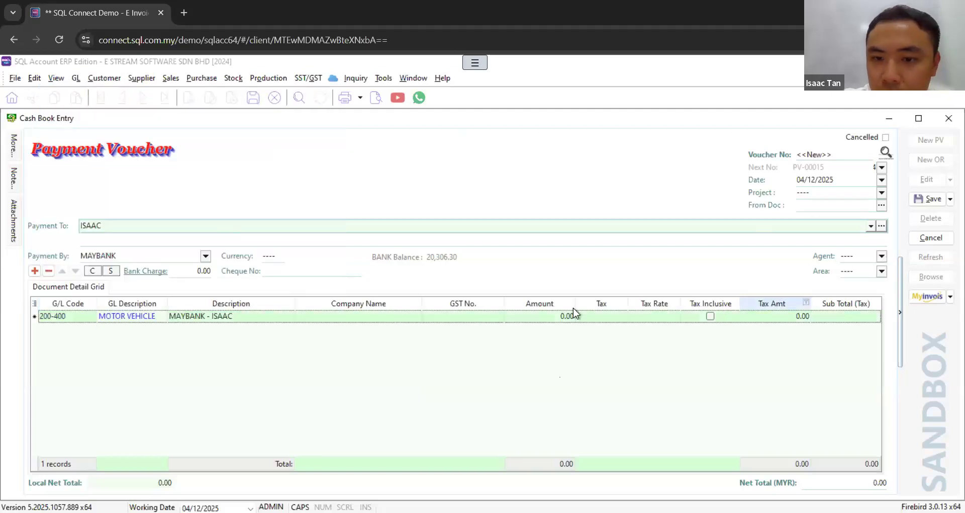
left_click(552, 314)
type("100")
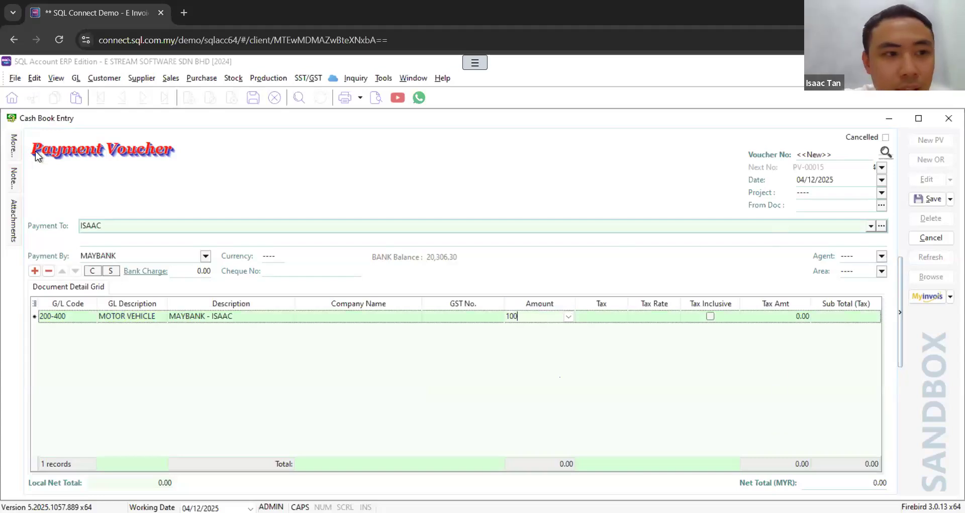
Step: Open the payment voucher's additional billing details and set the country to Malaysia
left_click(12, 145)
left_click(265, 165)
left_click(265, 165)
left_click(237, 187)
left_click(236, 187)
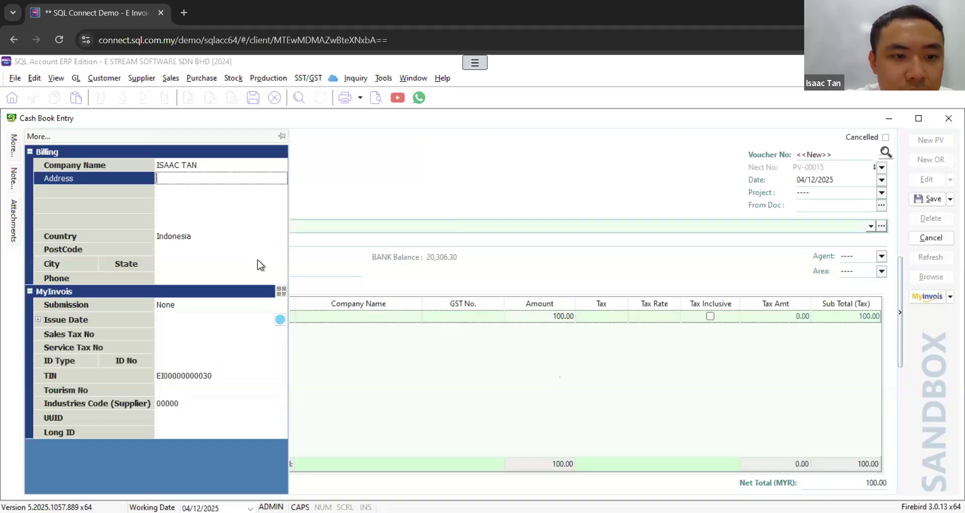
left_click(275, 241)
type("MALA")
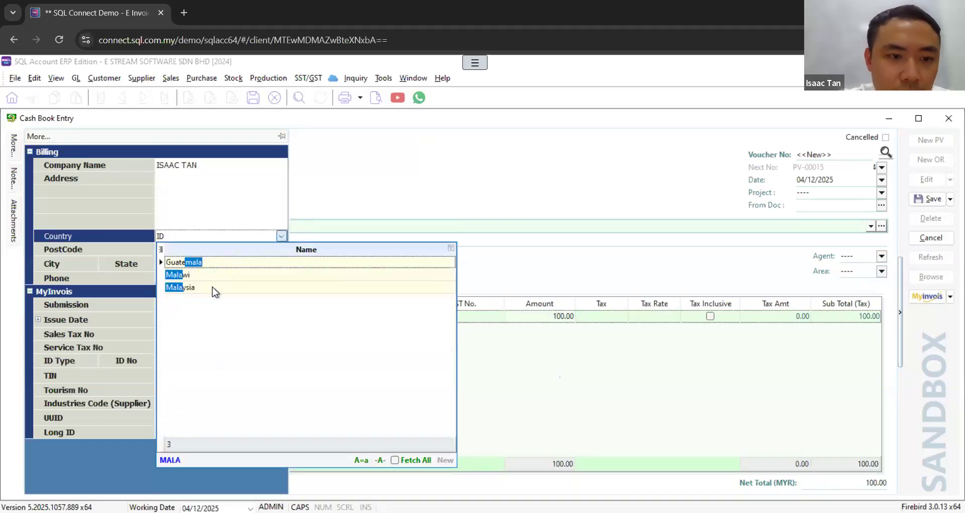
left_click(212, 286)
key("Tab")
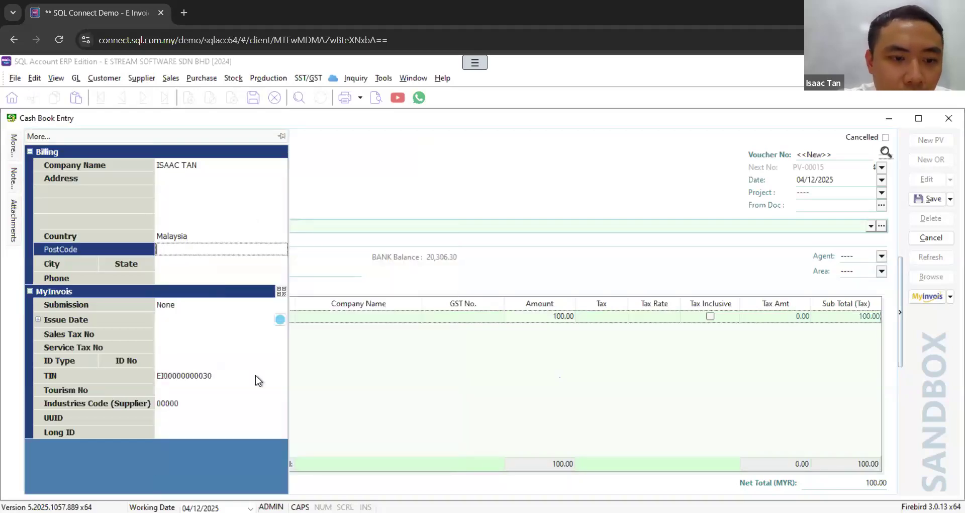
Step: Set the voucher's MyInvois ID type to NRIC and enter the payee's identity card number
left_click(198, 365)
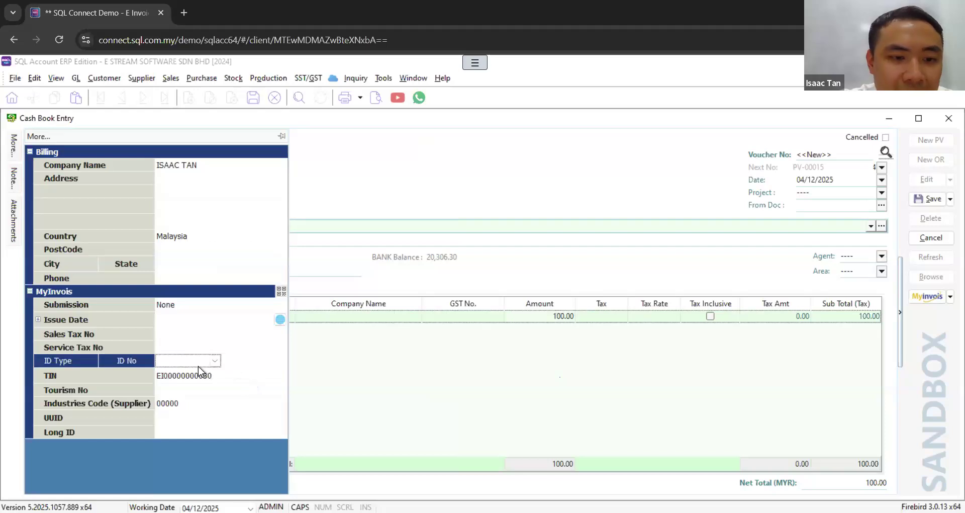
left_click(212, 363)
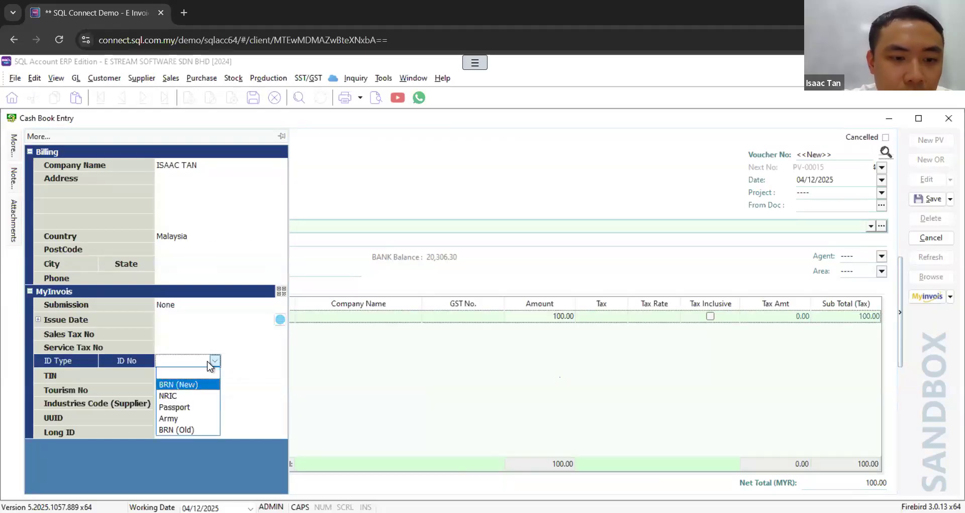
left_click(184, 396)
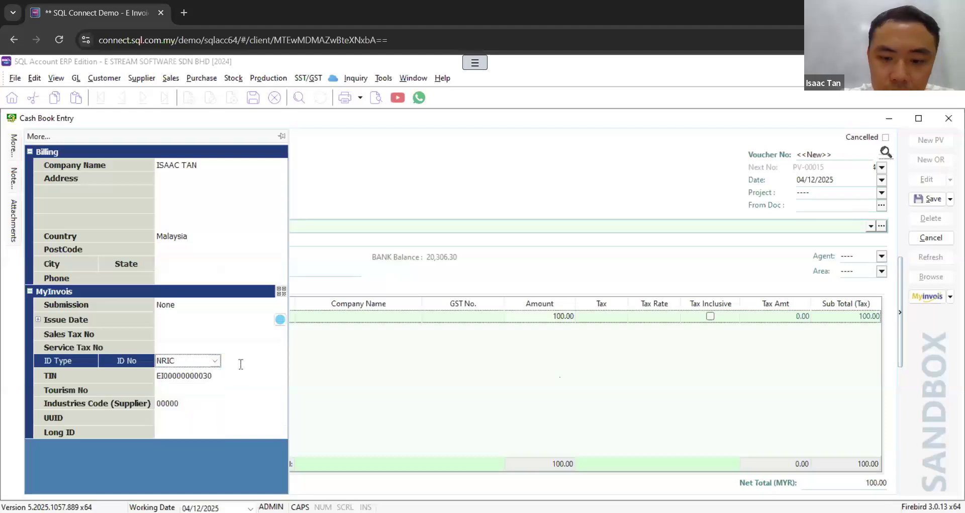
left_click(241, 364)
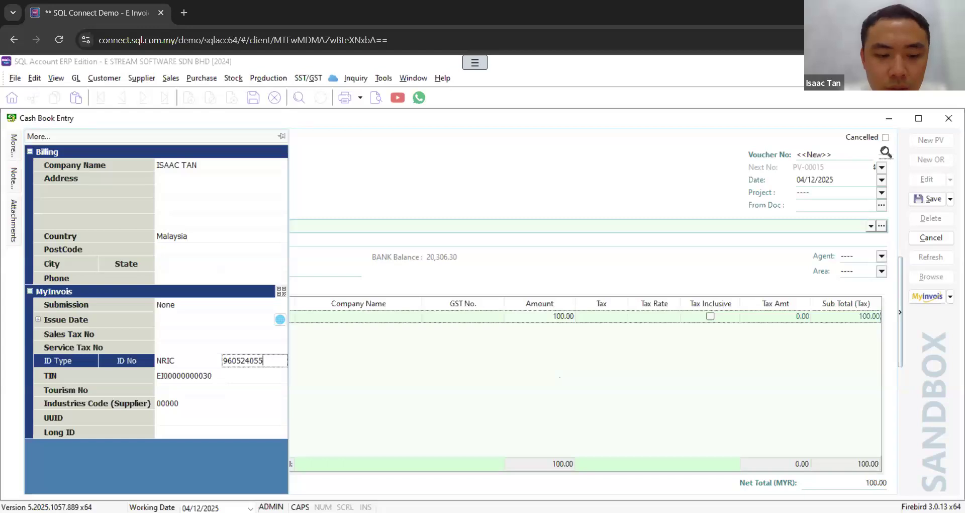
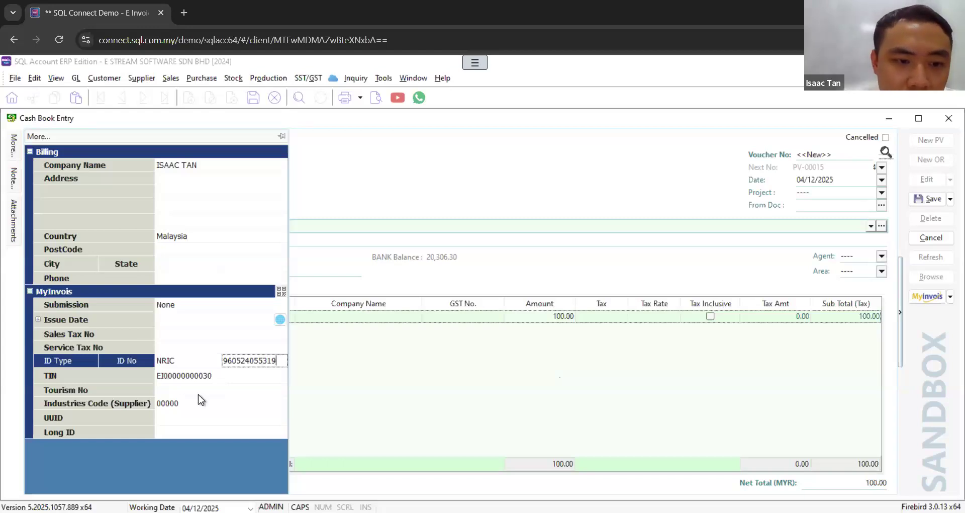
Step: Set the voucher's TIN to the General Public option and save the payment voucher
left_click(215, 377)
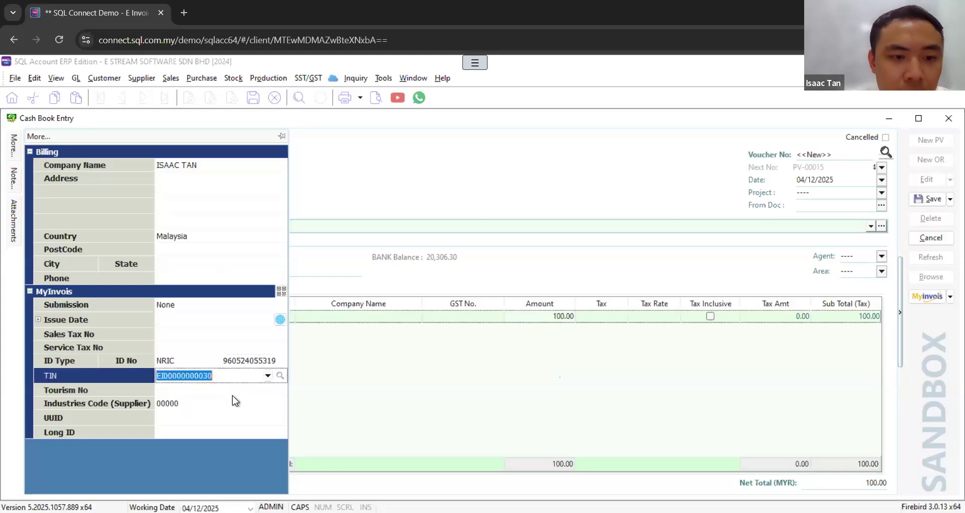
left_click(267, 376)
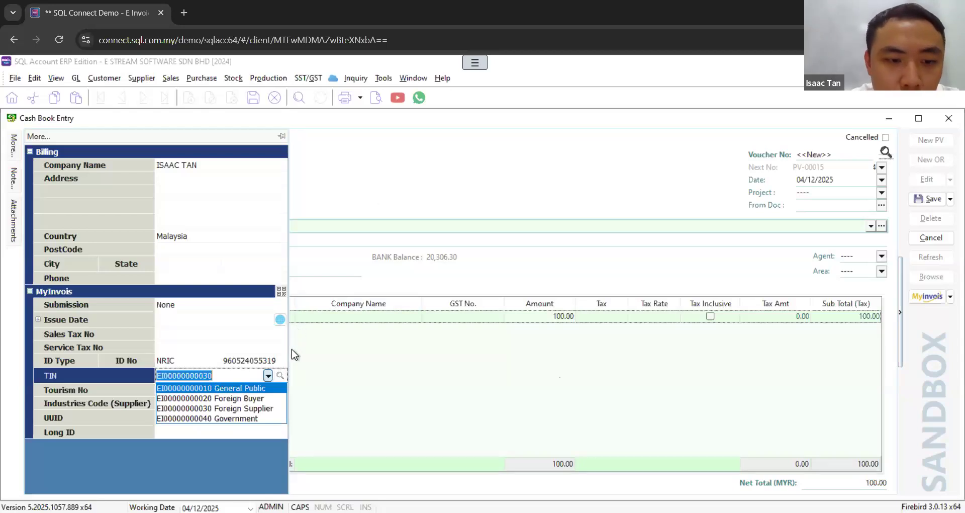
left_click(241, 392)
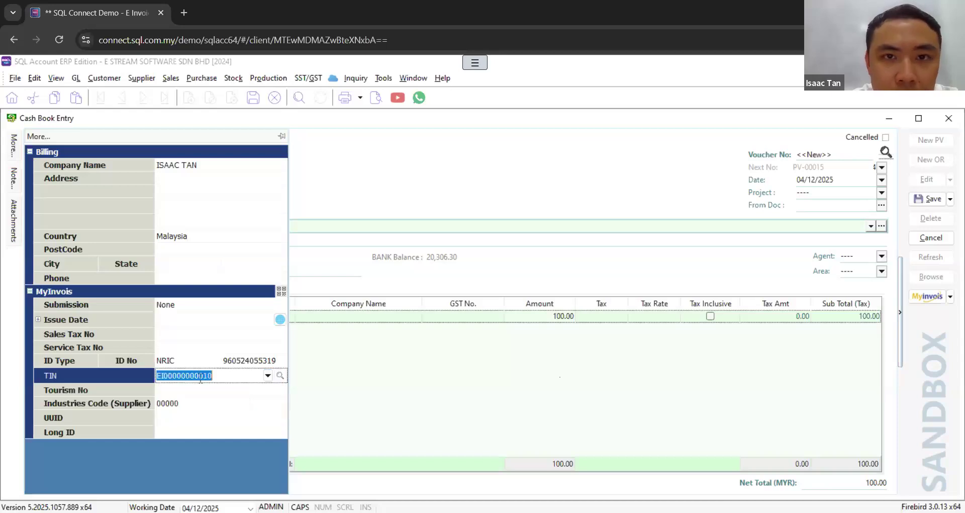
left_click(932, 200)
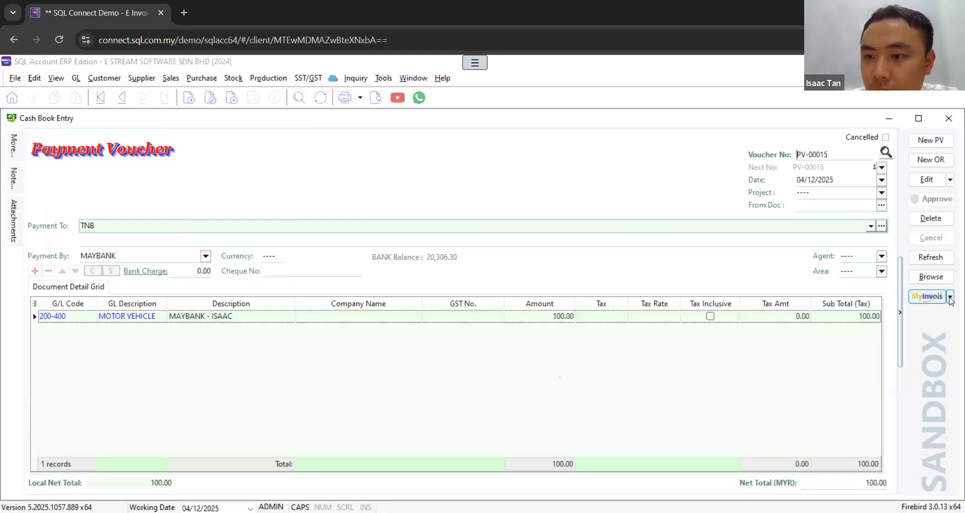
Step: Check the voucher's e-invoice submission options, edit the voucher to set its MyInvois submission to Self-billed, and save it
left_click(950, 298)
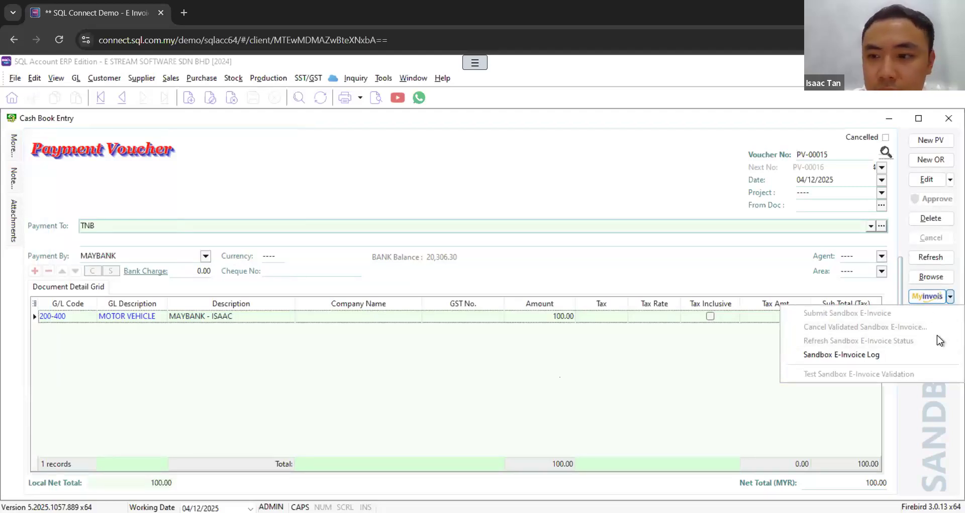
left_click(923, 413)
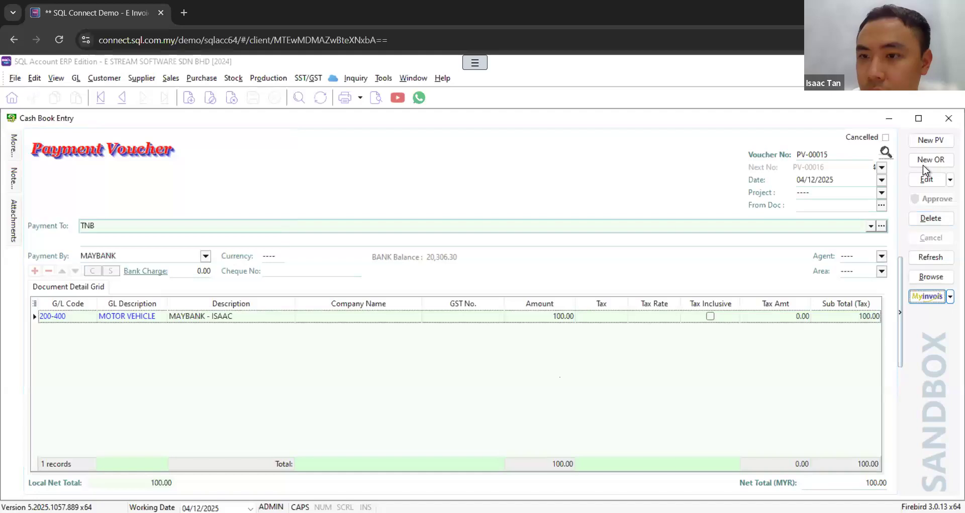
left_click(930, 180)
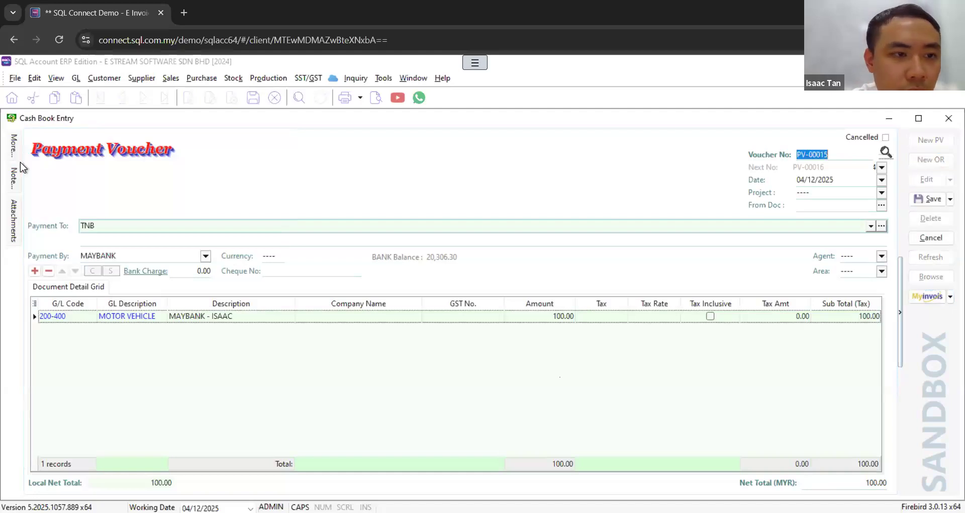
left_click(14, 147)
left_click(276, 306)
left_click(277, 306)
left_click(238, 329)
left_click(920, 202)
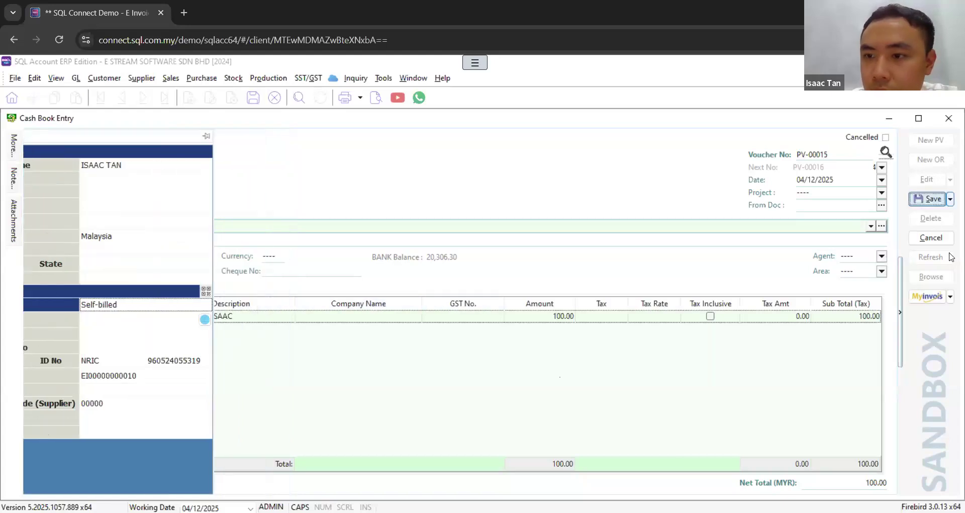
Step: Submit the payment voucher as a sandbox self-billed e-invoice and close its e-invoice status
left_click(951, 296)
left_click(878, 314)
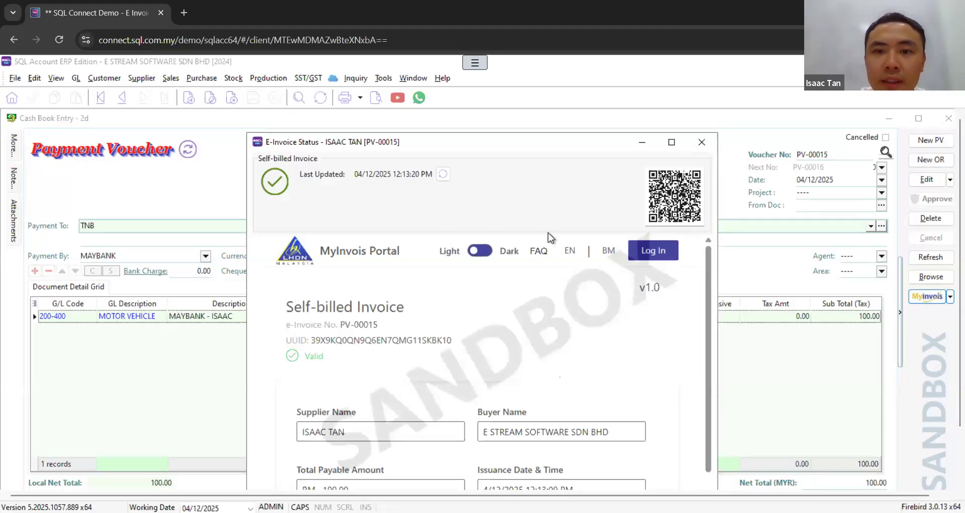
left_click(702, 142)
Step: Review the available TIN options in the submitted voucher's MyInvois details
mouse_move(14, 146)
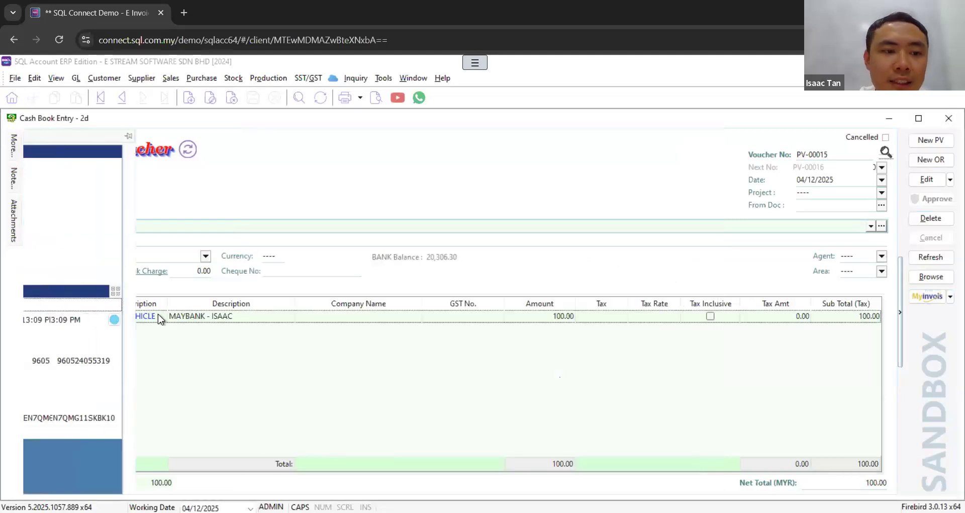
left_click(273, 379)
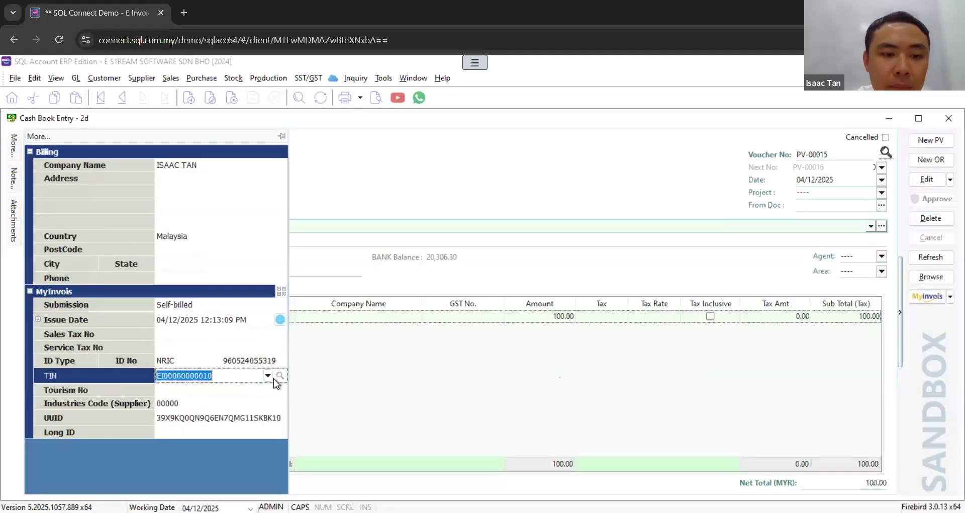
left_click(268, 377)
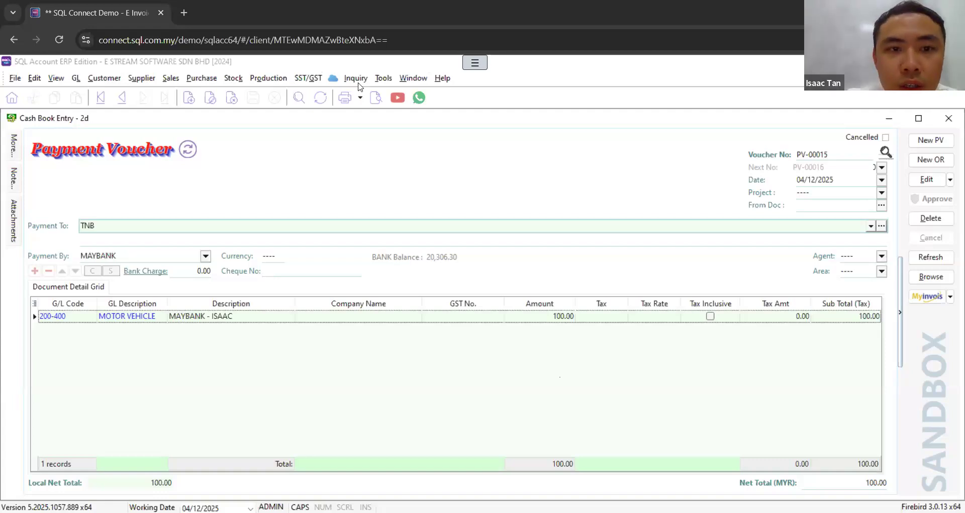
Step: Open the sandbox e-invoice batch import from Purchase Invoice and load the documents received from 04/11/2025 to 04/12/2025
left_click(197, 78)
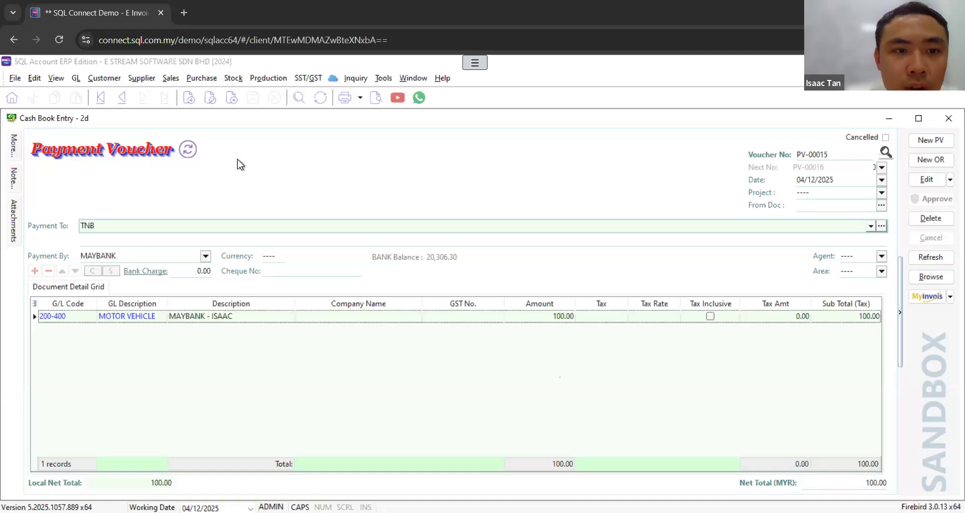
left_click(246, 132)
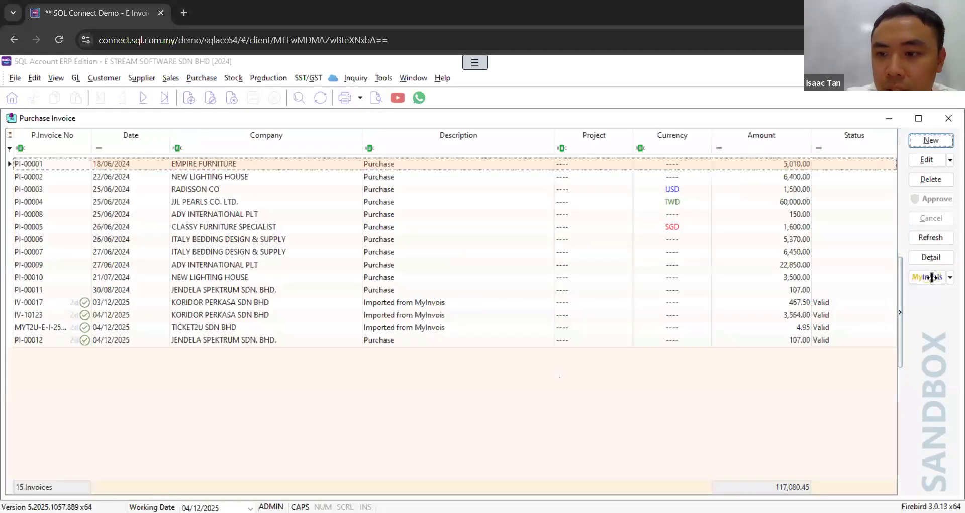
left_click(949, 278)
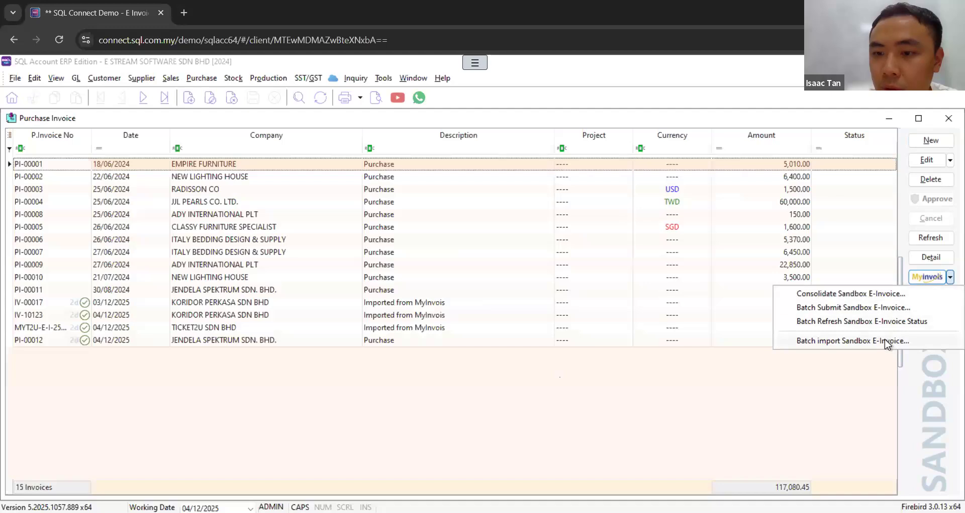
left_click(885, 339)
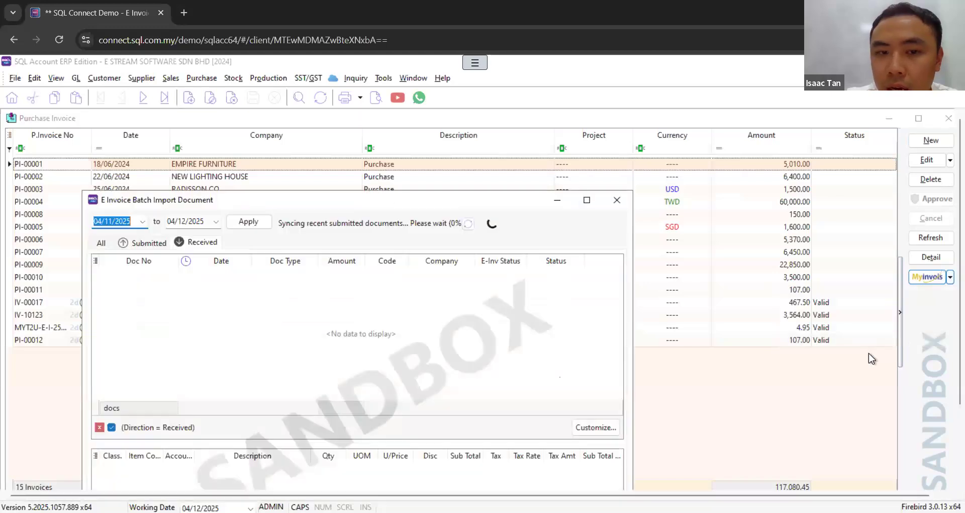
left_click(255, 222)
left_click_drag(418, 199, 522, 117)
Step: Assign supplier code 400-A0001 to the received e-invoice IV-00031
left_click(500, 192)
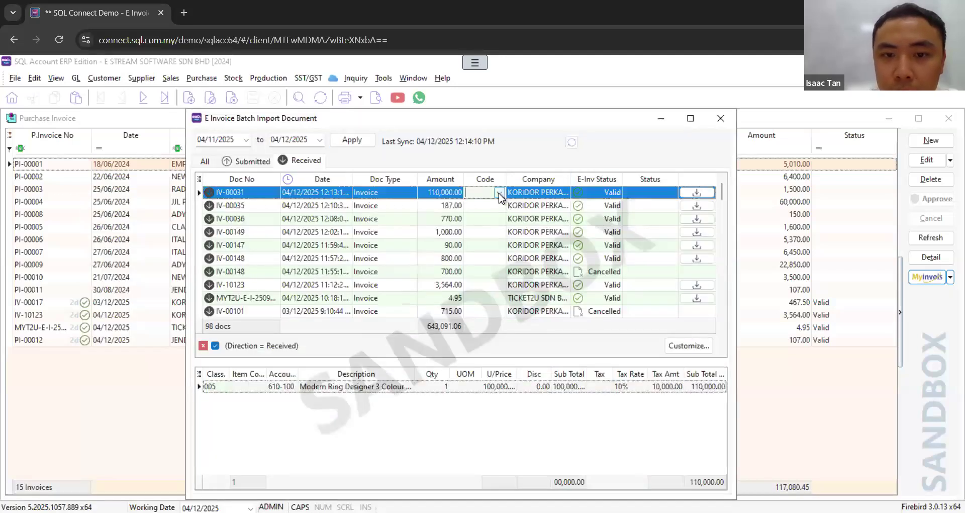
left_click(499, 192)
left_click(488, 219)
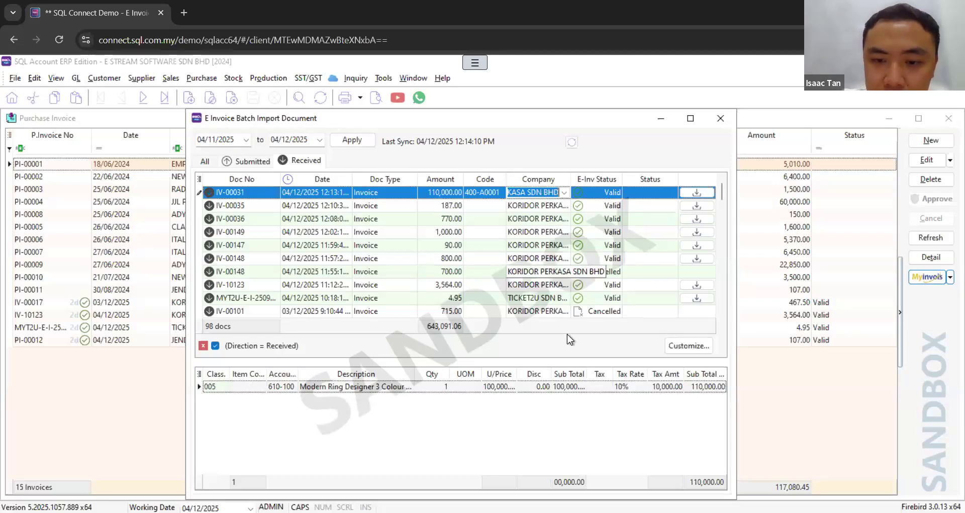
Step: Select a tax code for IV-00031's Modern Ring Designer line and import the e-invoice
left_click(605, 386)
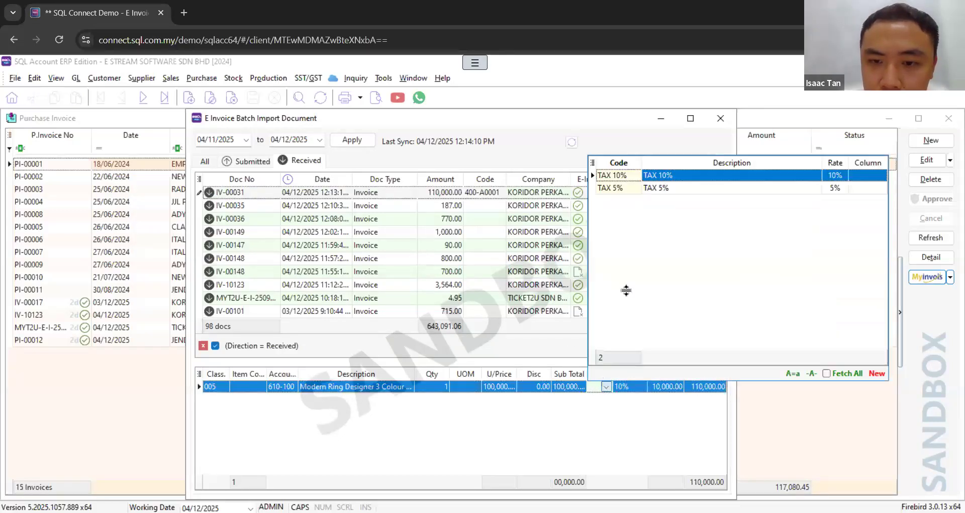
left_click(616, 195)
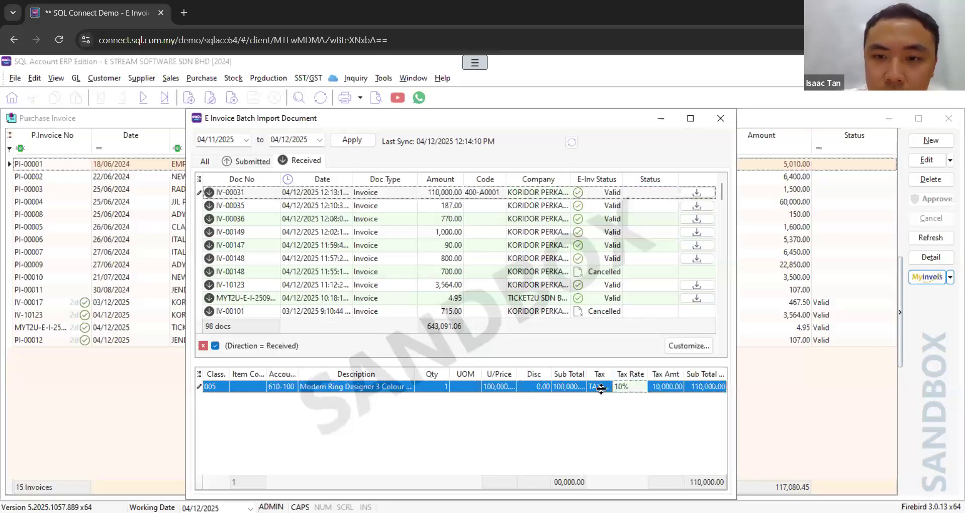
left_click(696, 192)
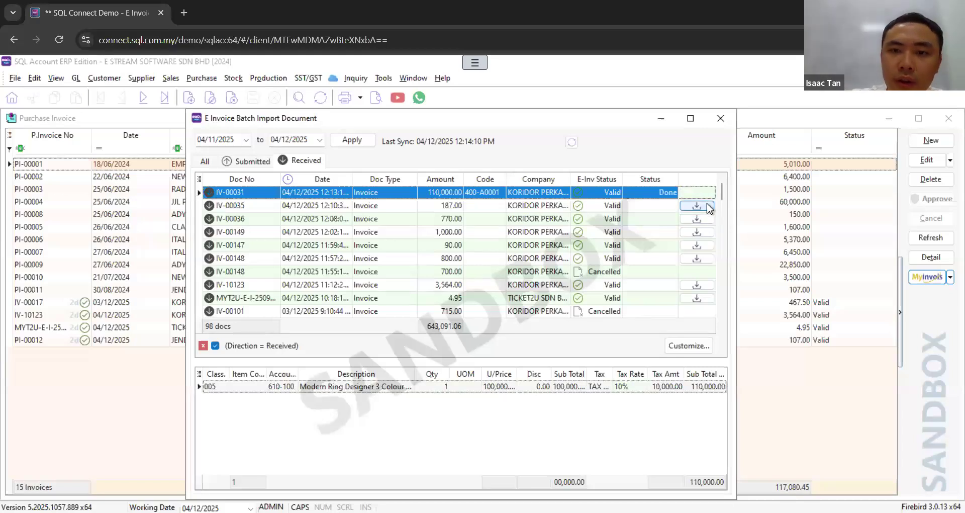
left_click(722, 122)
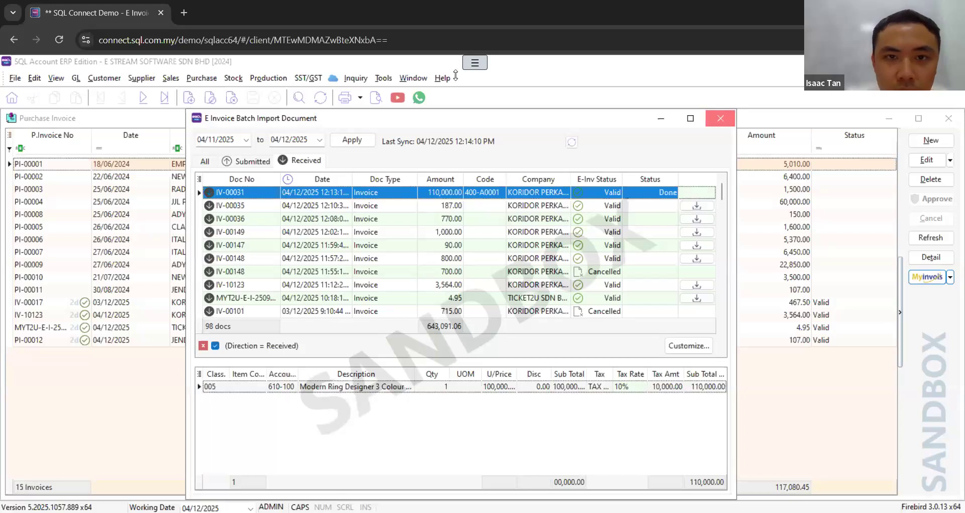
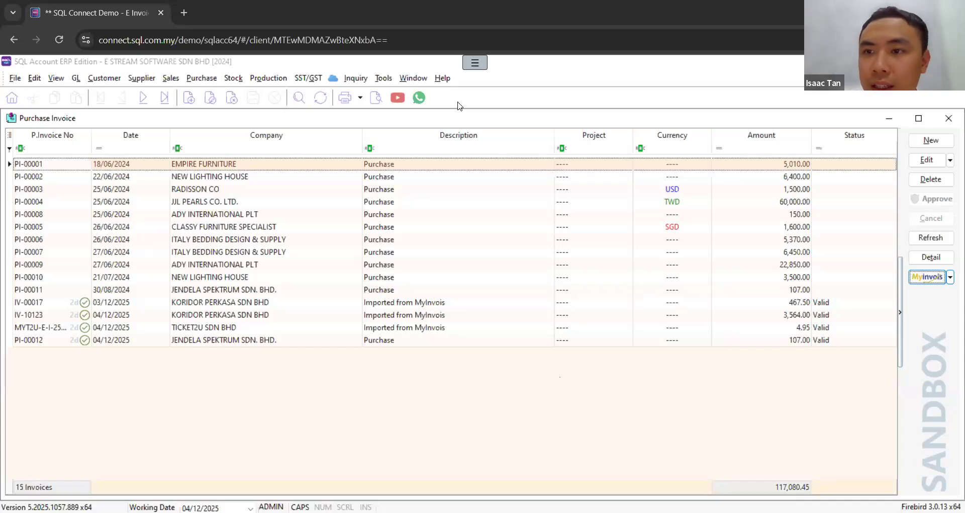
Step: Close the Purchase Invoice list and load the refreshed list of Cash Sales documents
left_click(949, 118)
left_click(170, 78)
key("Escape")
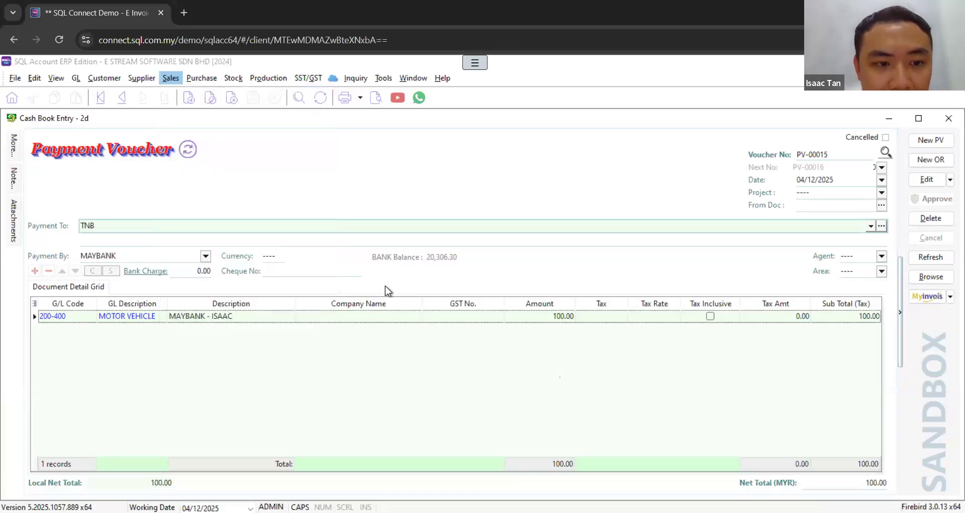
left_click(936, 238)
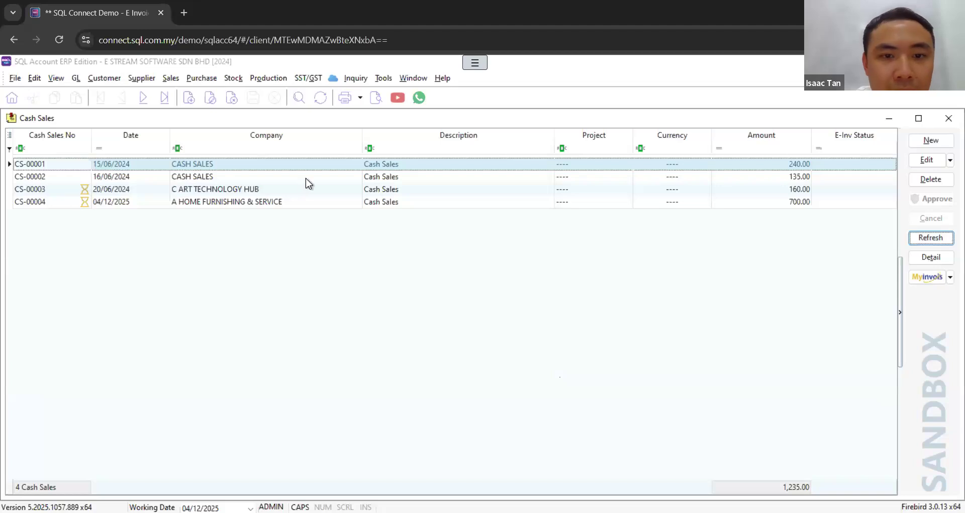
Step: Open cash sale CS-00001 and review its customer, billing and MyInvois details
left_click(215, 175)
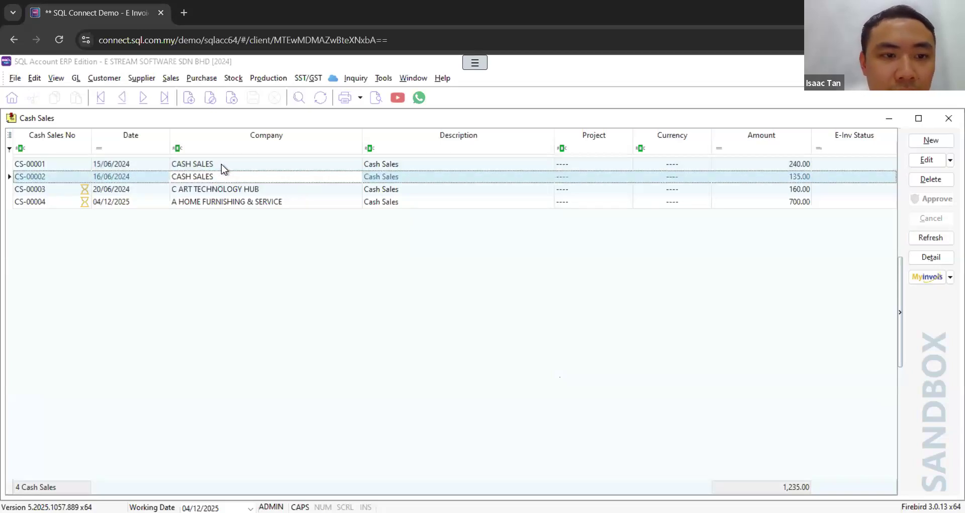
left_click(227, 164)
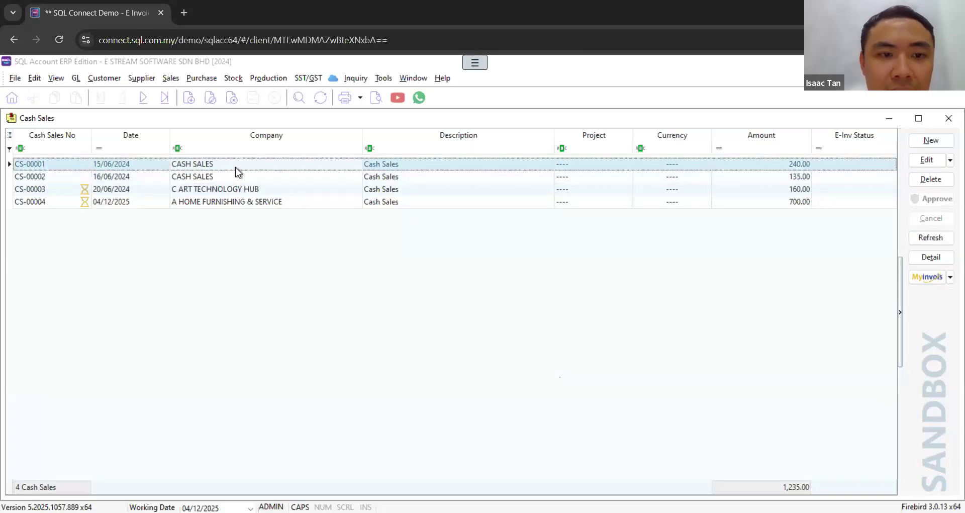
double_click(236, 167)
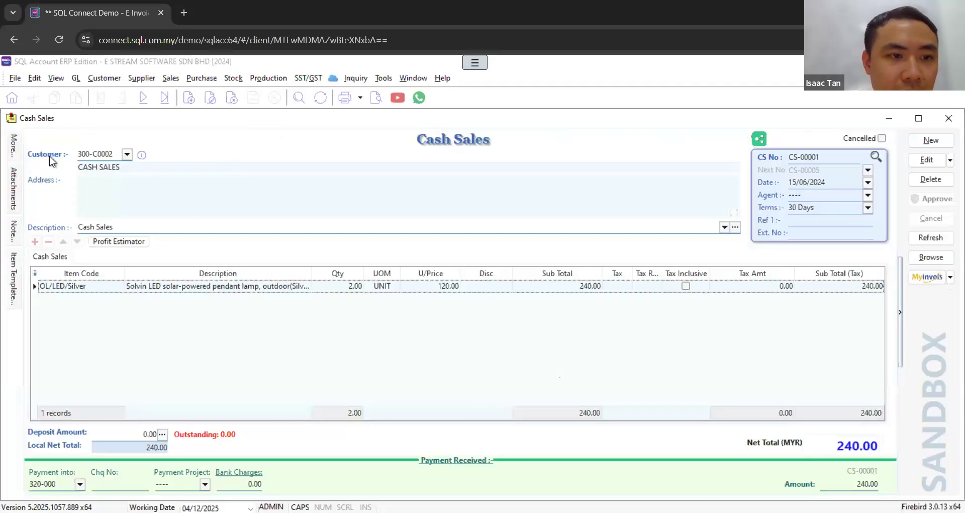
left_click_drag(132, 166, 44, 165)
left_click(13, 148)
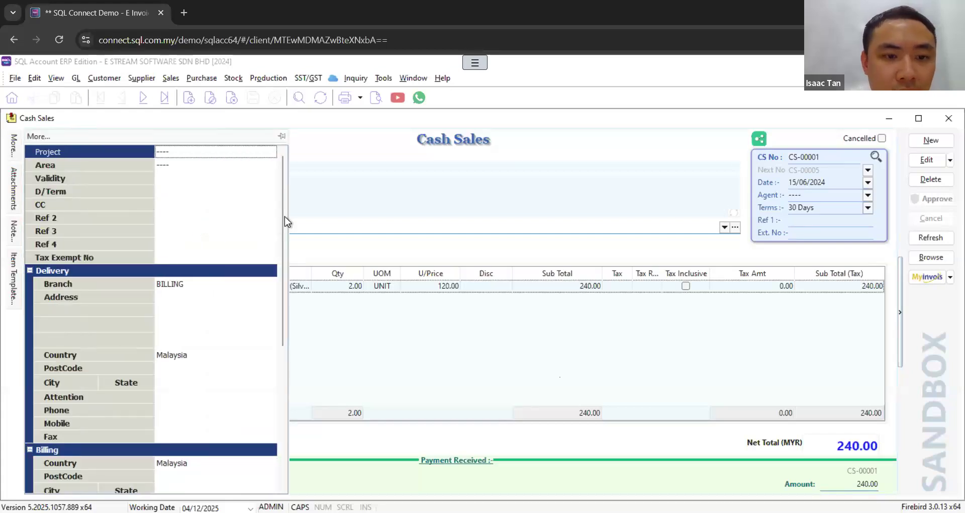
scroll(273, 345, "down", 6)
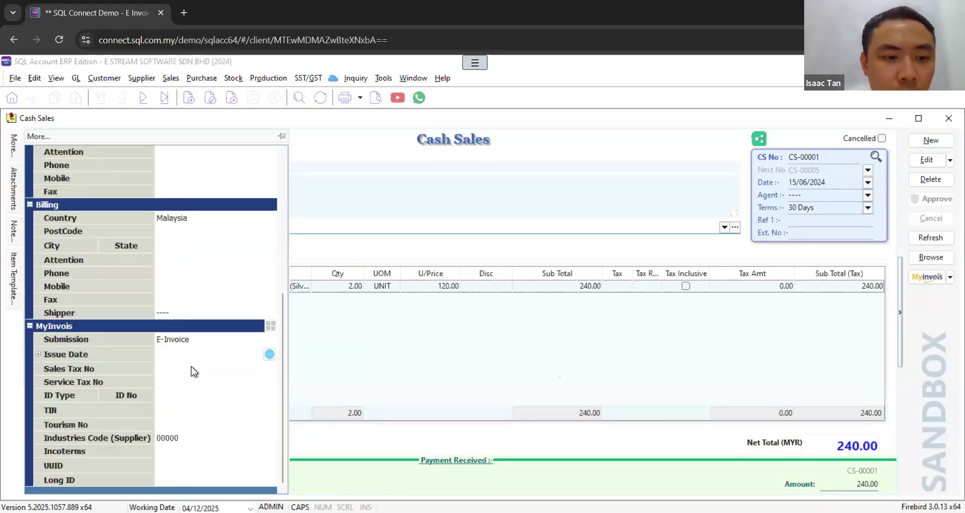
left_click_drag(282, 325, 282, 141)
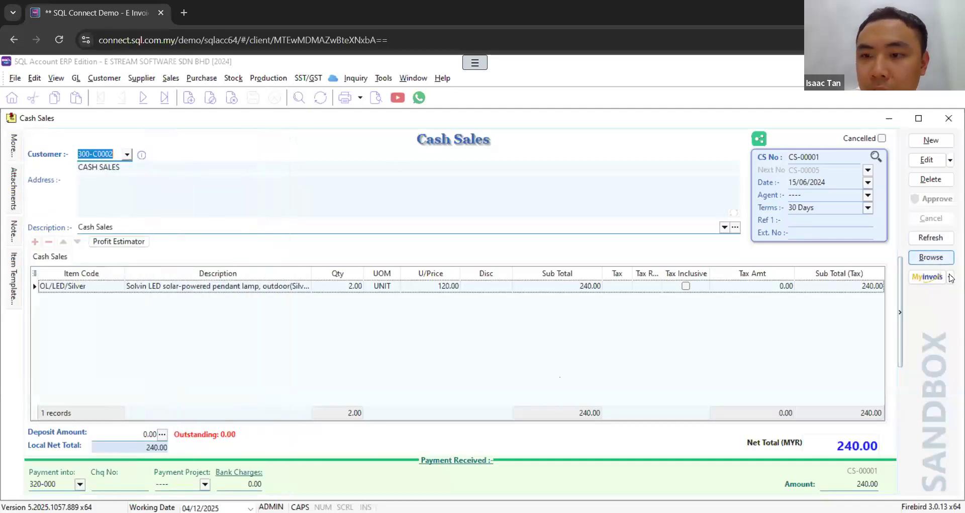
Step: Open the sandbox e-invoice consolidation from Cash Sales and load invoices dated 01/01/2023 to 30/11/2025, including unsubmitted e-invoices
left_click(950, 277)
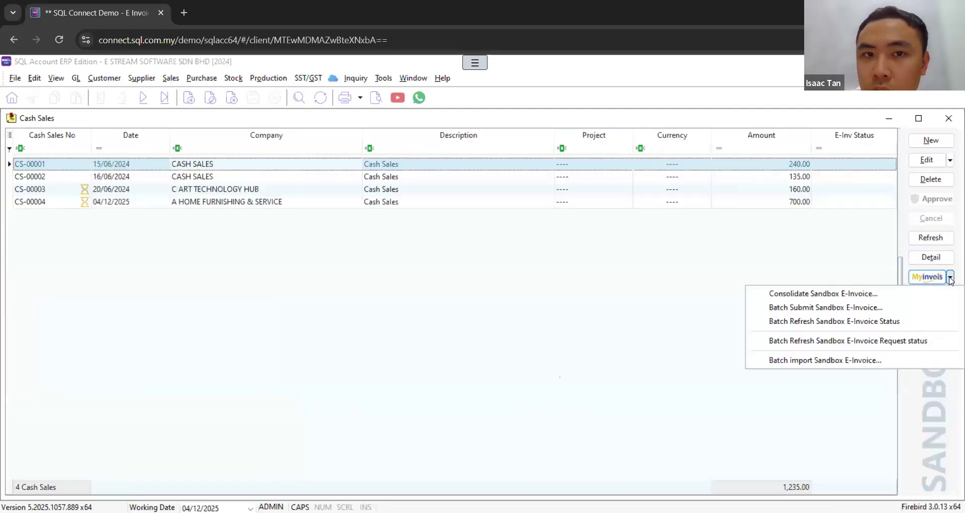
left_click(818, 293)
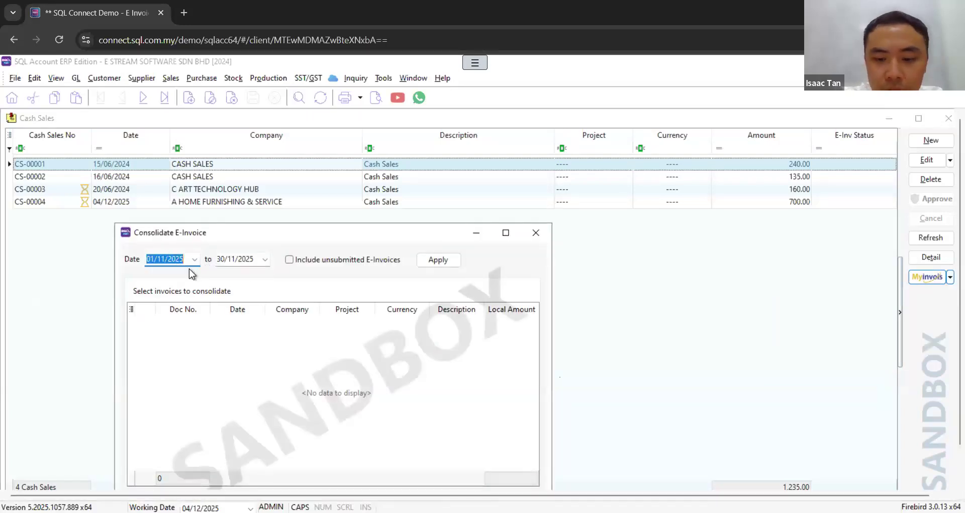
type("2023")
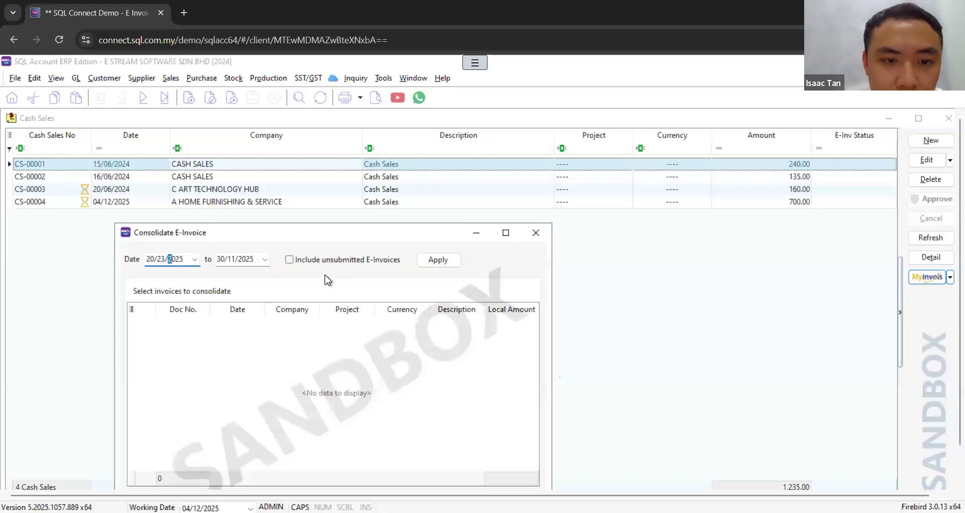
left_click(290, 260)
left_click(569, 336)
left_click_drag(165, 260, 139, 260)
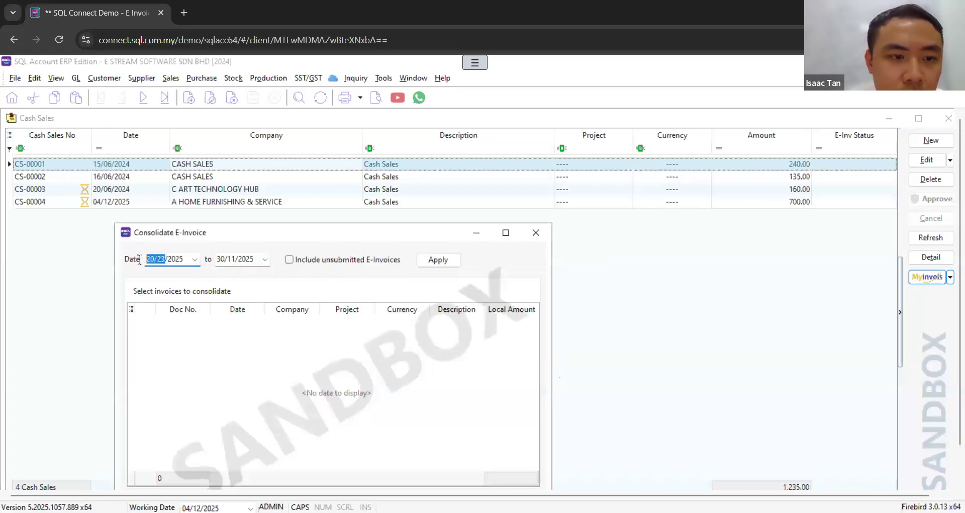
type("01/01/")
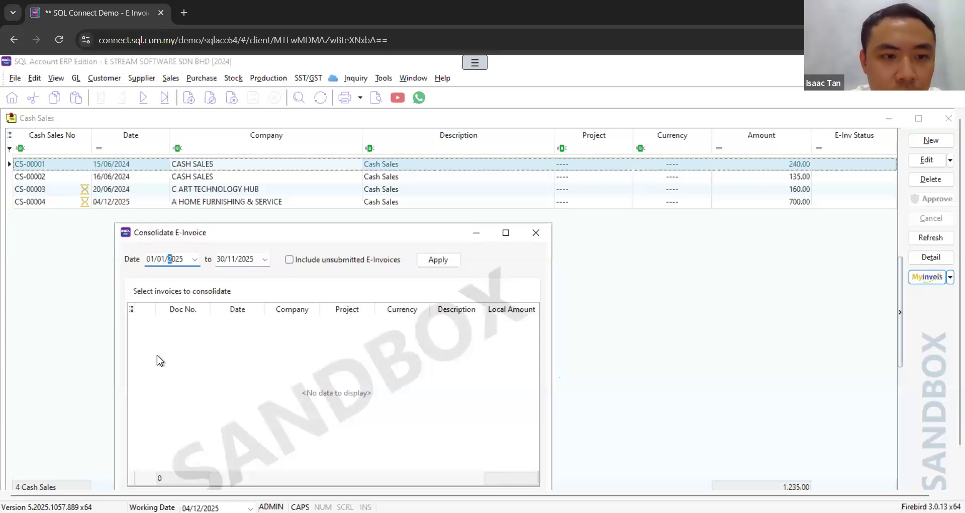
type("2023")
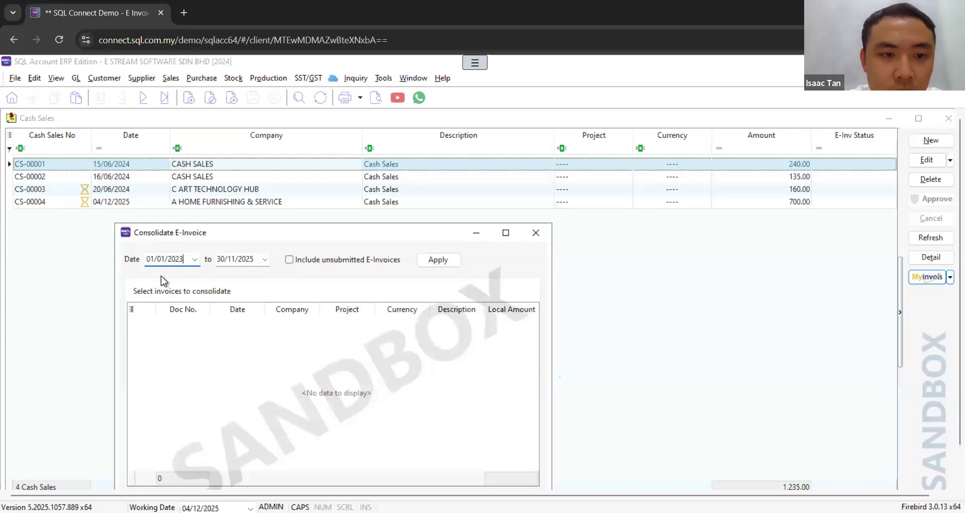
left_click(289, 259)
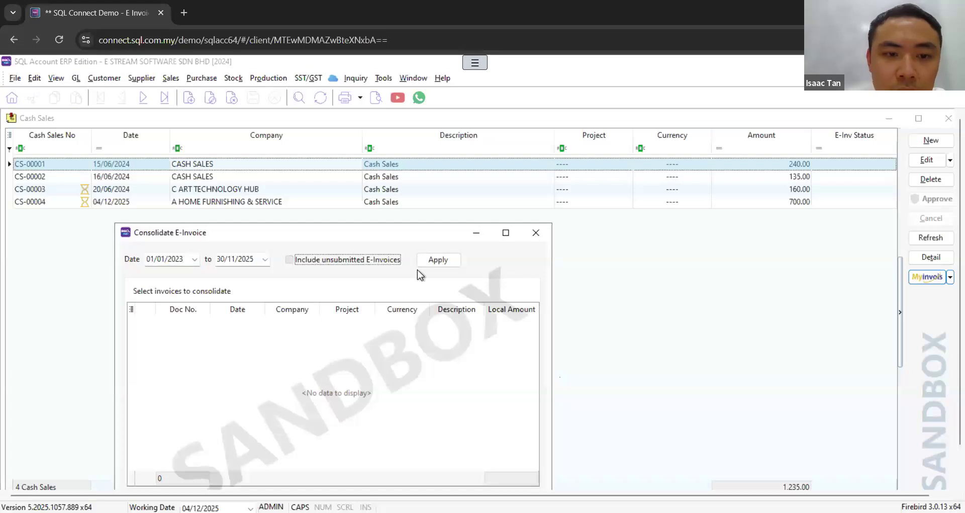
left_click(439, 260)
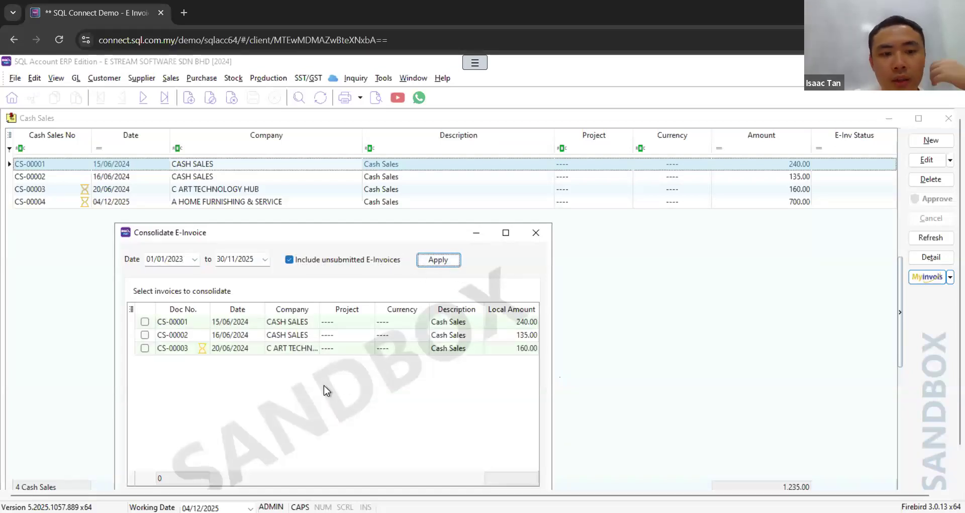
Step: Select CS-00001 and CS-00002 for consolidation and submit them as one consolidated e-invoice with consecutive invoice numbers merged
left_click_drag(305, 232, 511, 143)
left_click(353, 232)
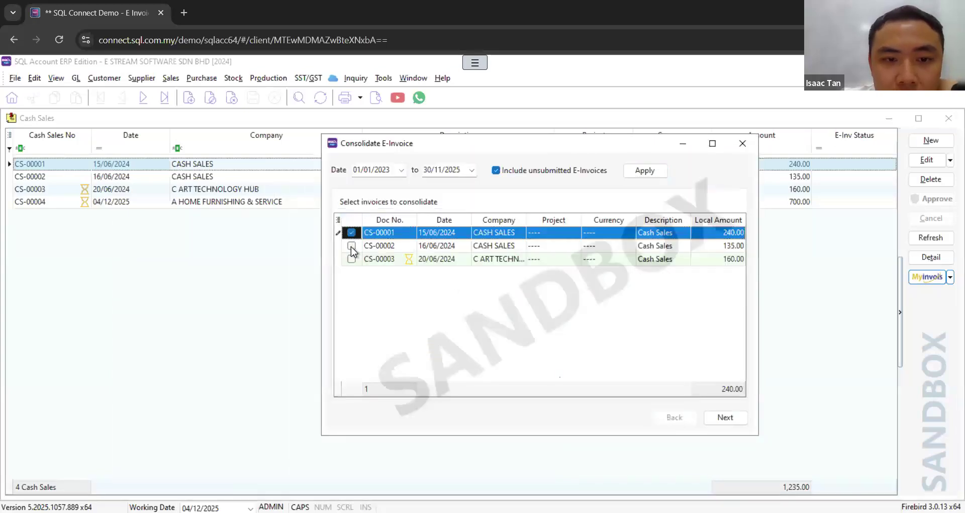
left_click(351, 246)
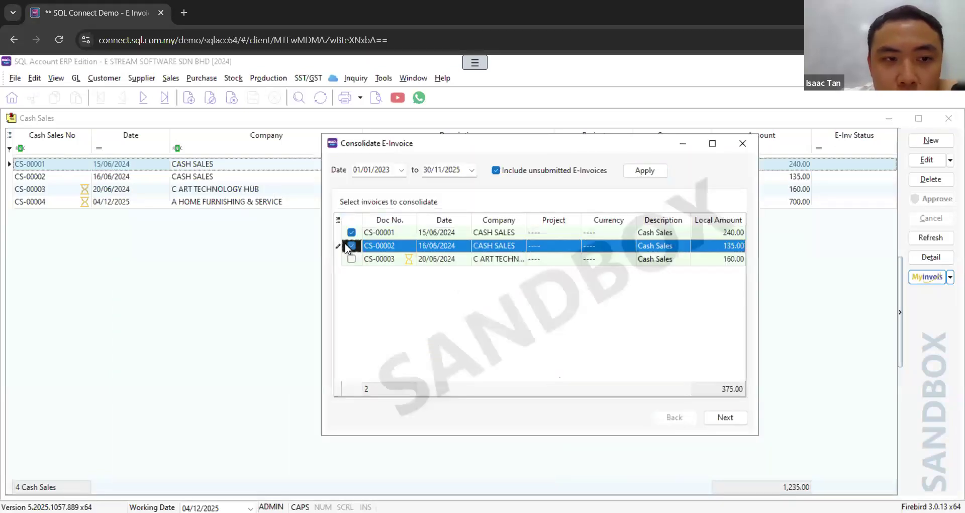
left_click(718, 417)
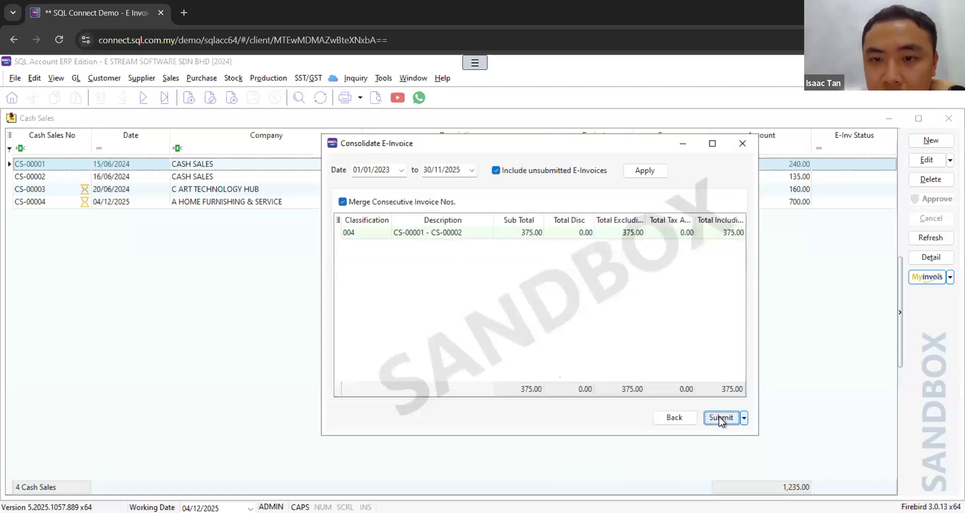
left_click(718, 421)
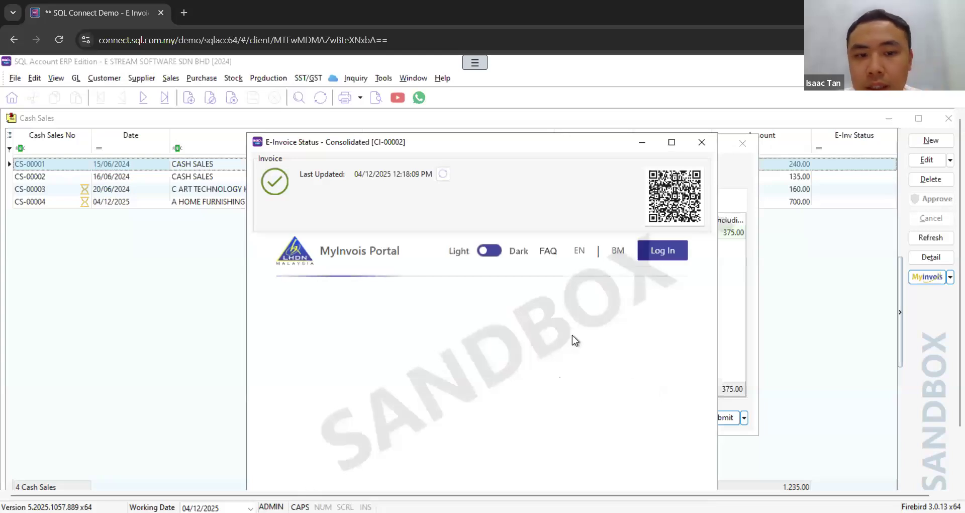
Step: Review the consolidated e-invoice's validation details on the MyInvois Portal, then close its status and the consolidation dialog
left_click_drag(554, 142, 734, 119)
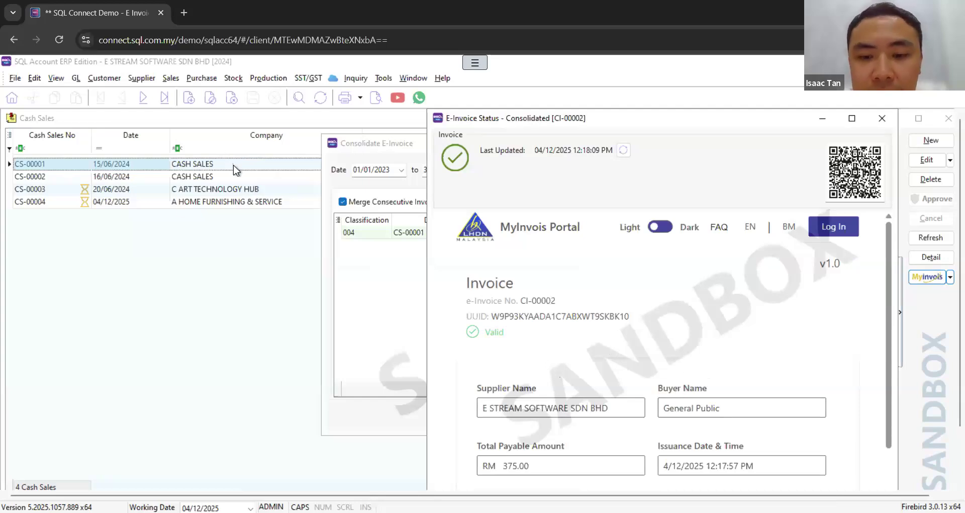
left_click_drag(890, 317, 851, 370)
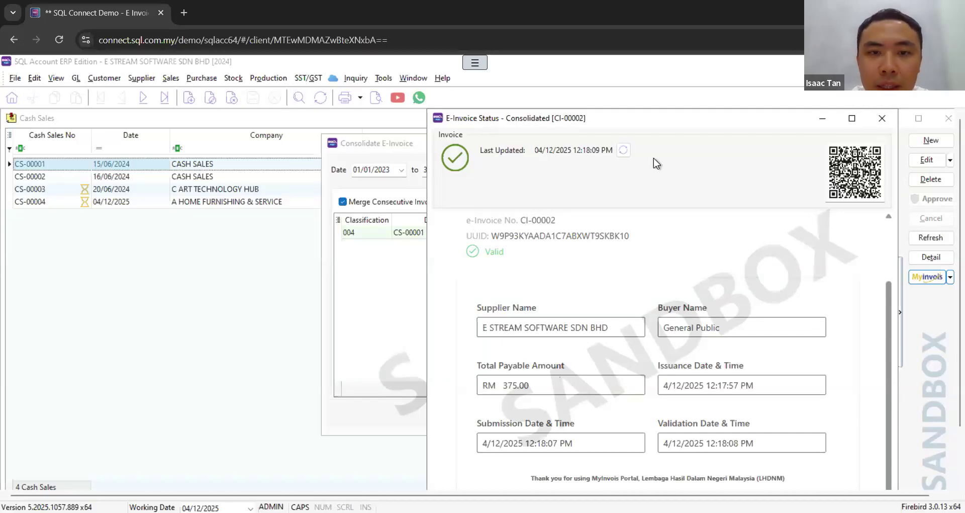
left_click(878, 115)
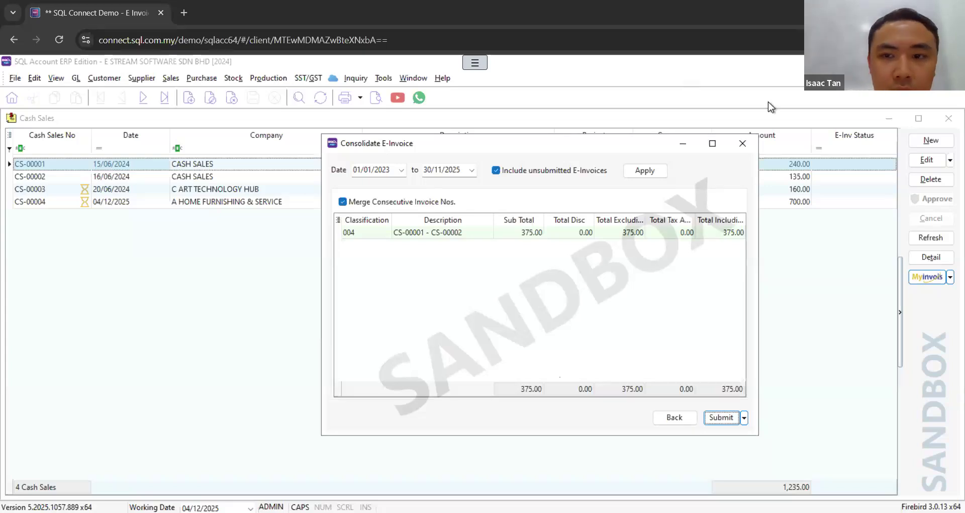
left_click(744, 141)
Step: Open the company profile's MyInvois settings, save the profile and open the MyInvois connection setup
left_click(14, 78)
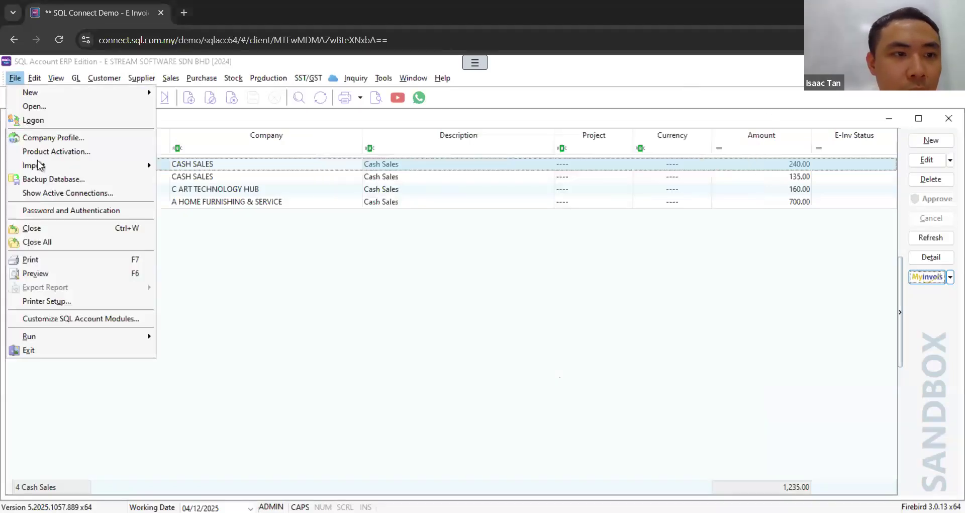
left_click(76, 137)
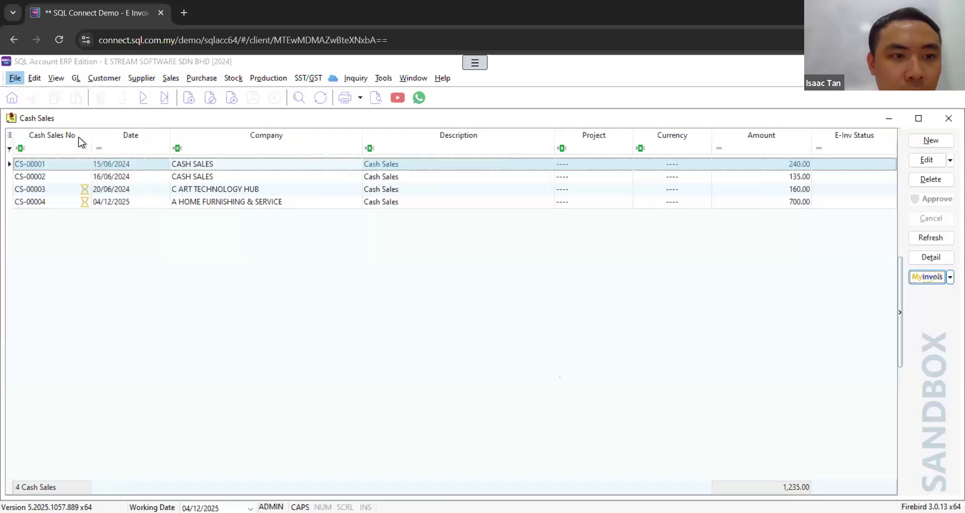
left_click_drag(319, 120, 544, 110)
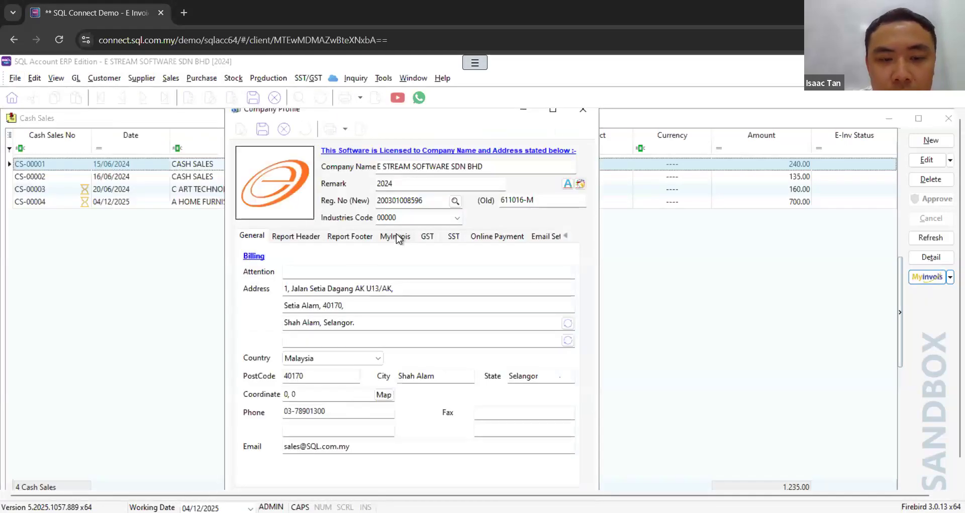
left_click(385, 238)
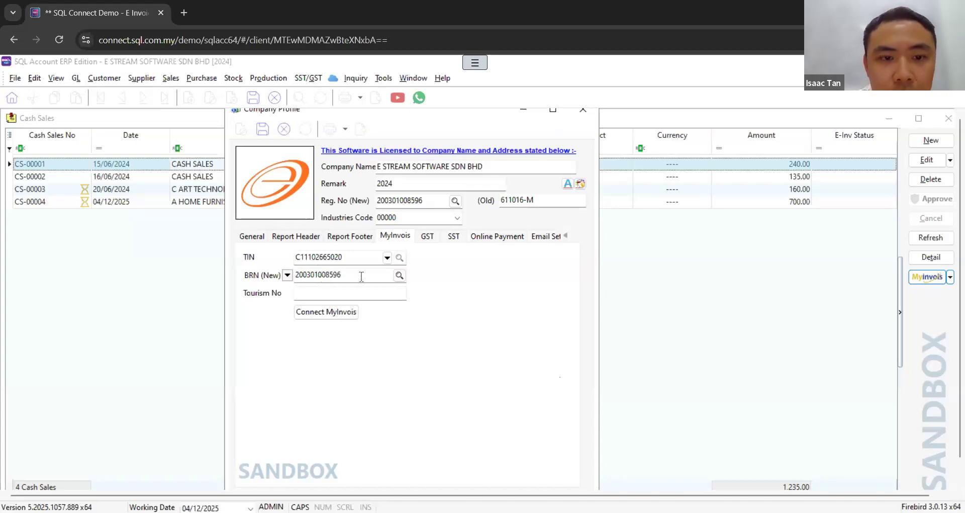
left_click(263, 129)
left_click(316, 312)
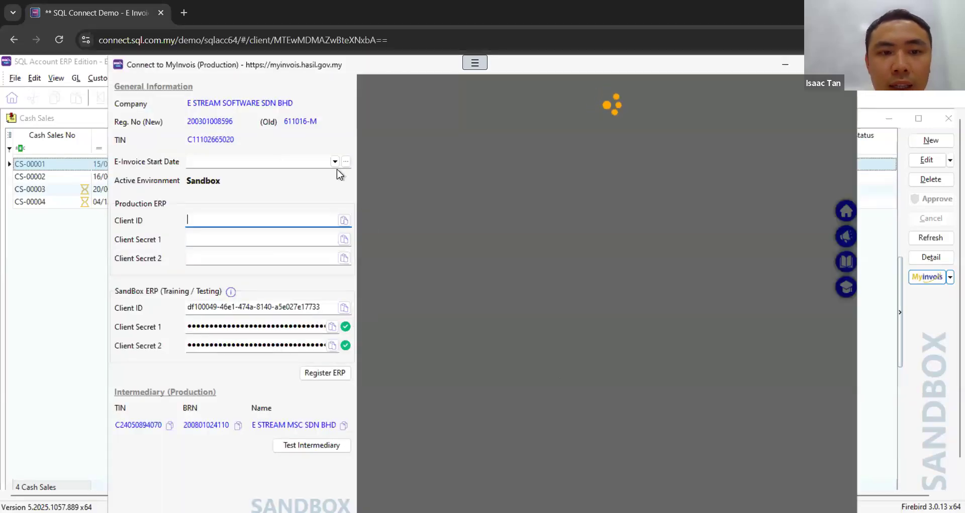
Step: Examine the E-Invoice Start Date calendar and the sandbox ERP client credentials in the MyInvois connection setup
left_click(335, 162)
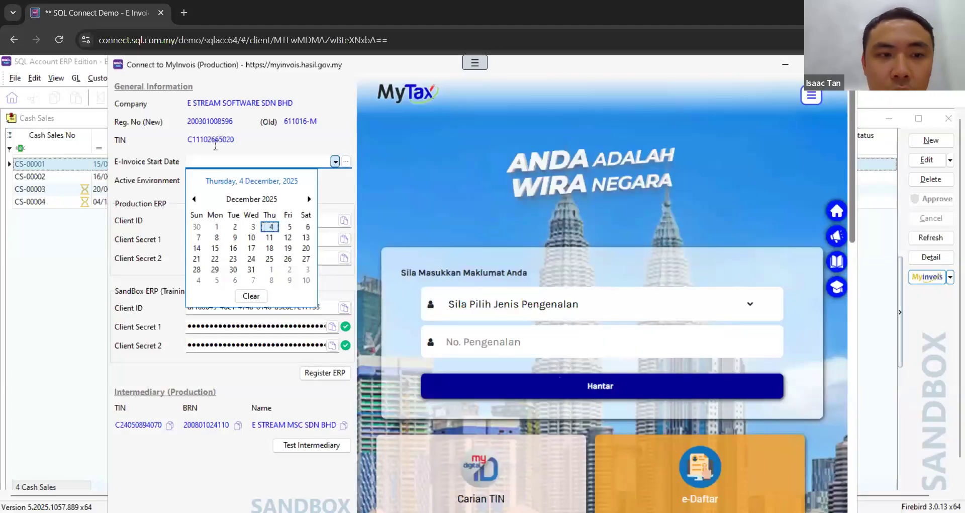
left_click(279, 161)
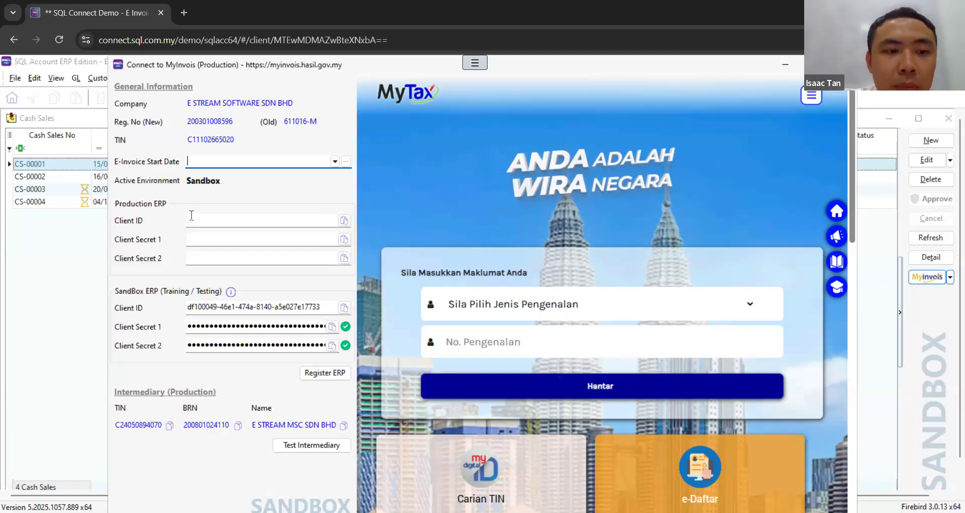
left_click(228, 306)
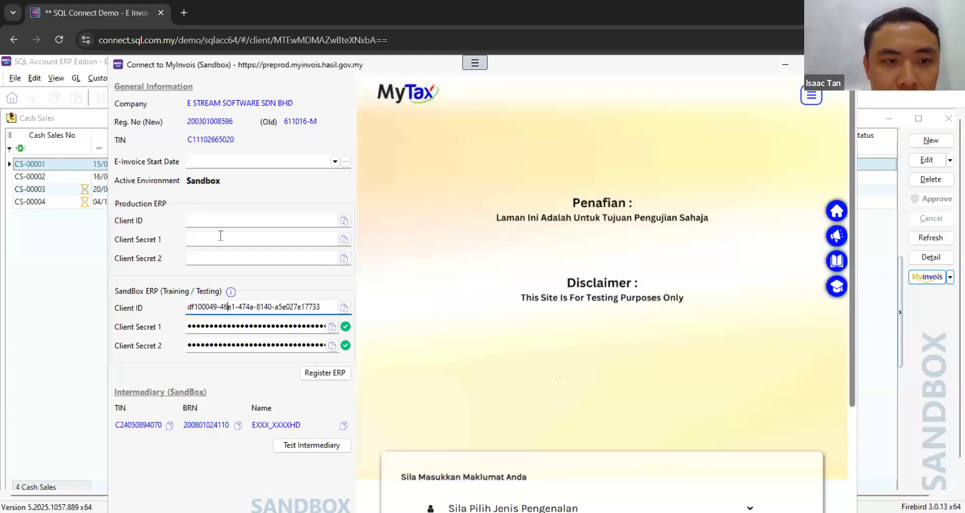
Step: Test the intermediary connection for the production environment and close the MyInvois connection setup
left_click(221, 222)
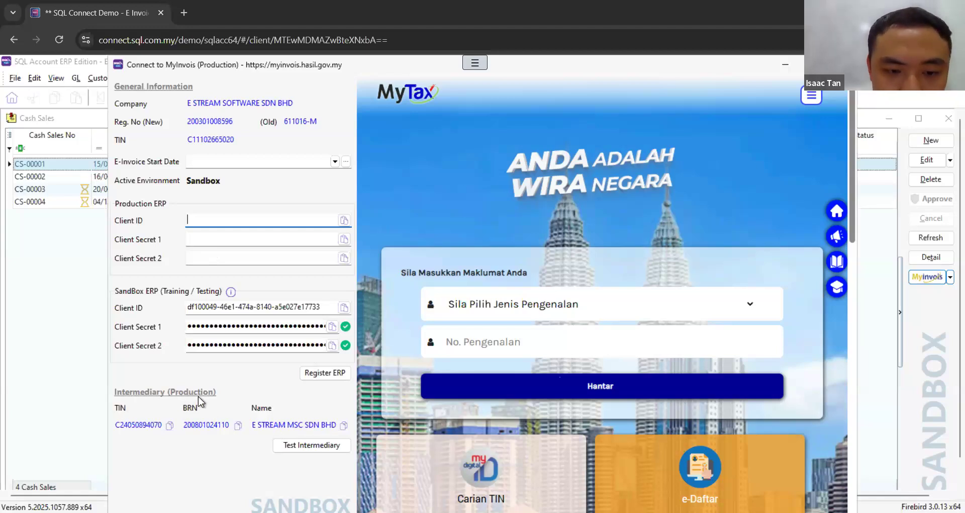
left_click(303, 447)
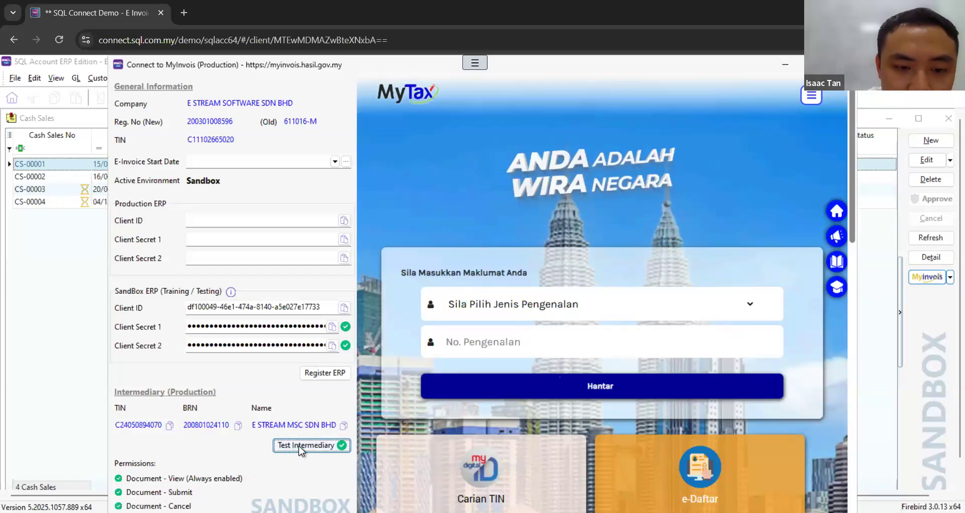
mouse_move(310, 444)
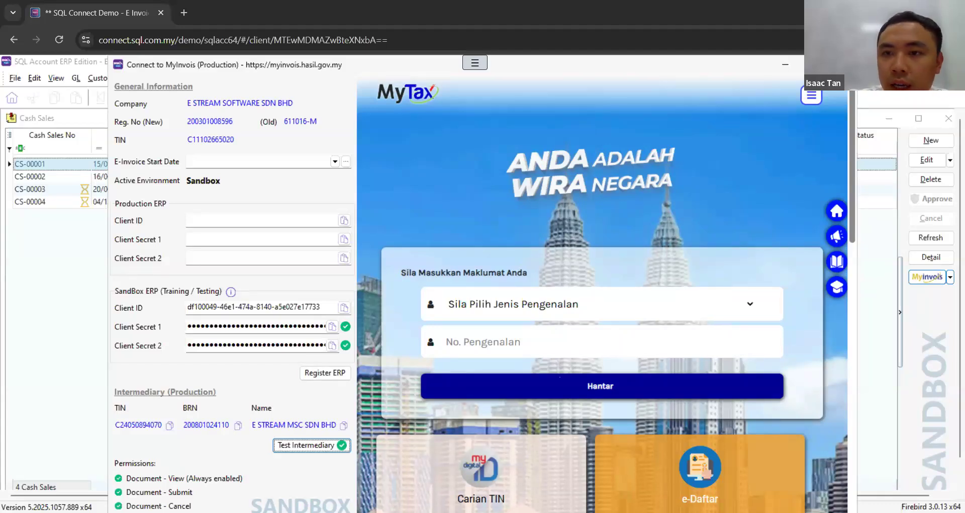
key("Escape")
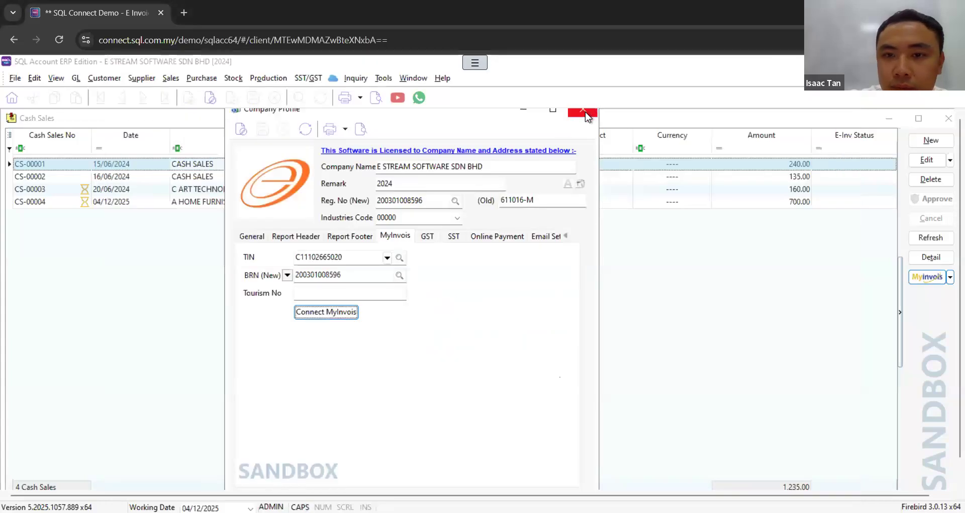
Step: Close the company profile, open cash sale CS-00004 to review its MyInvois e-invoice options, and return to the cash sales list
left_click(583, 112)
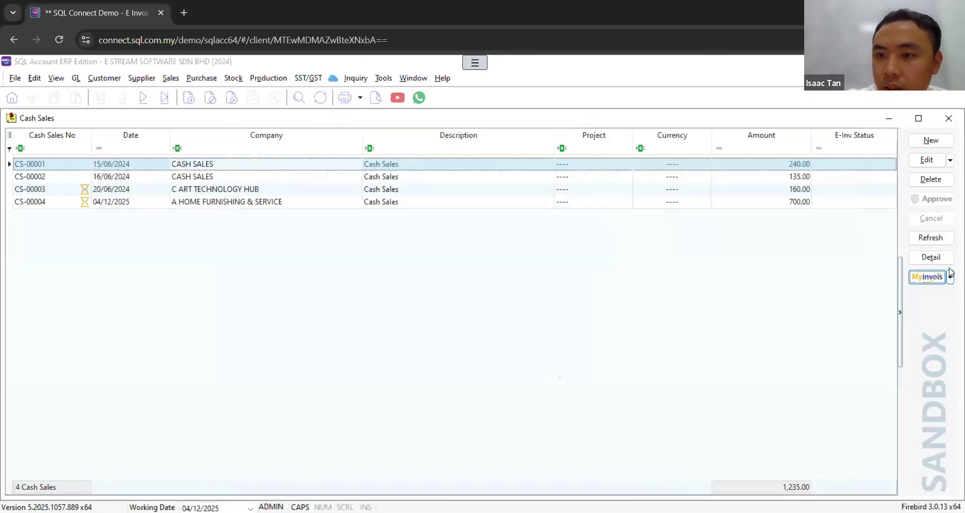
left_click(762, 201)
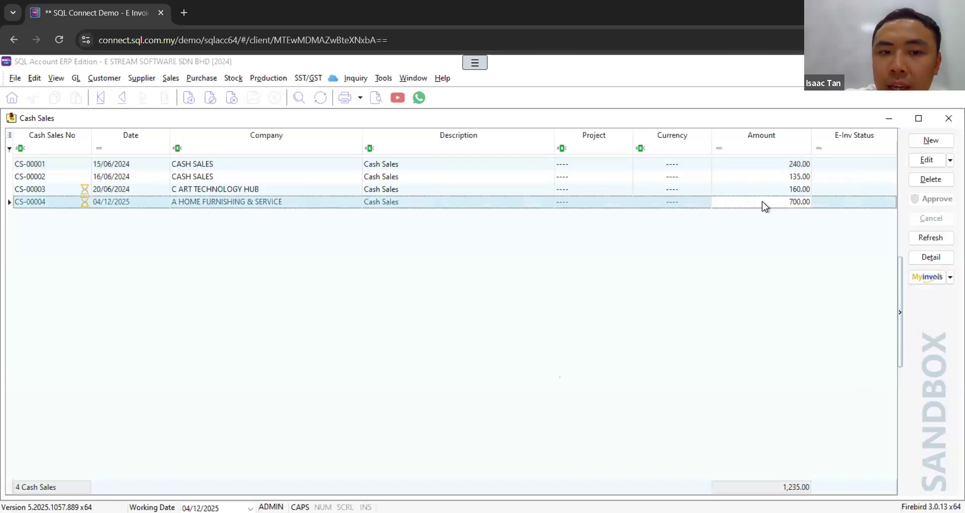
left_click(950, 277)
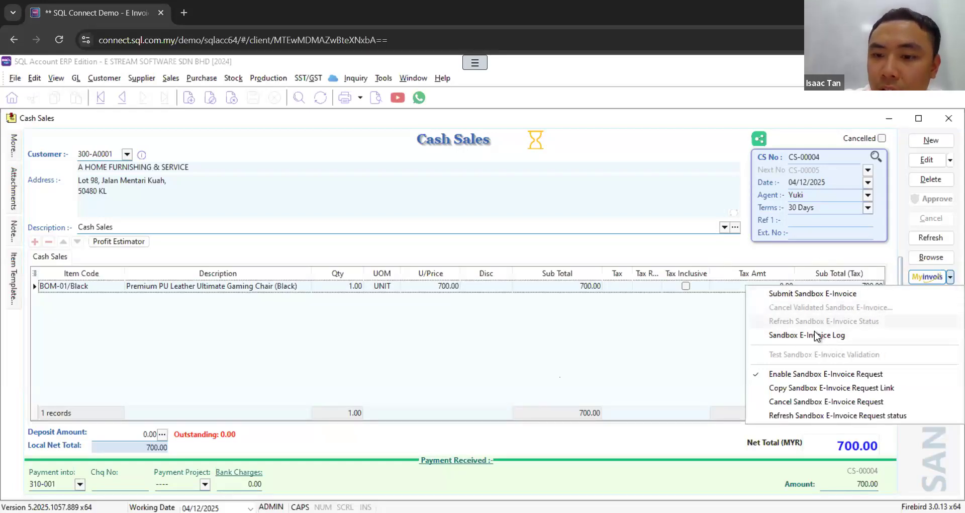
left_click(925, 259)
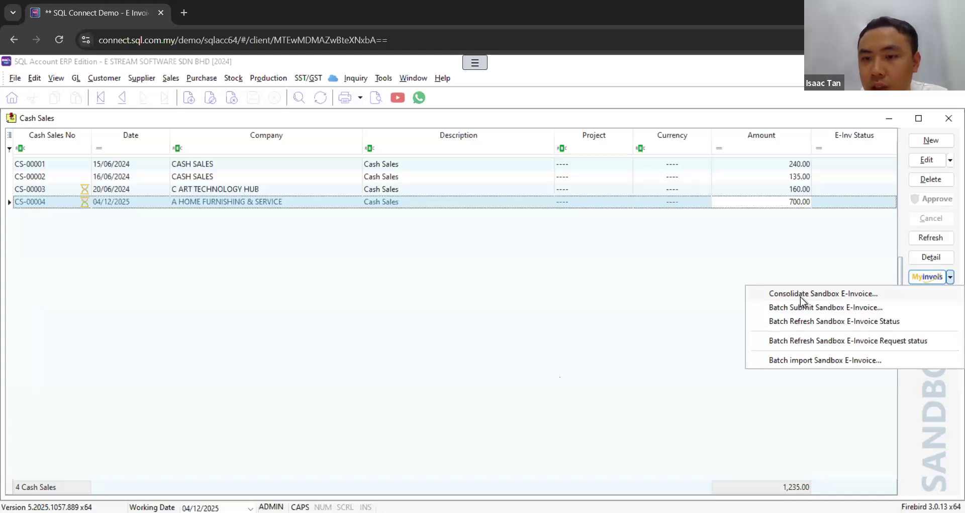
Step: Look up cash sales to consolidate for 01/11/2025 to 30/11/2025, including unsubmitted e-invoices, and close the consolidation dialog
left_click(801, 294)
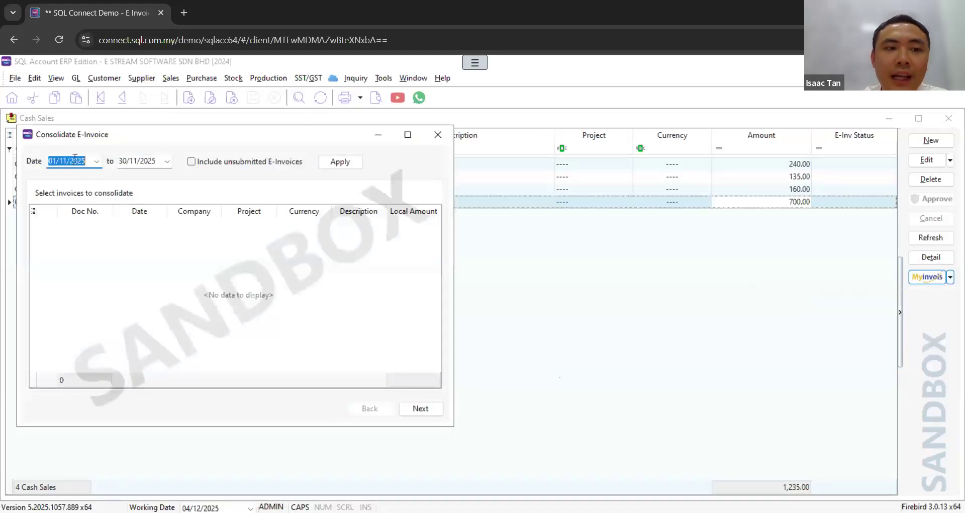
left_click(191, 162)
left_click(333, 165)
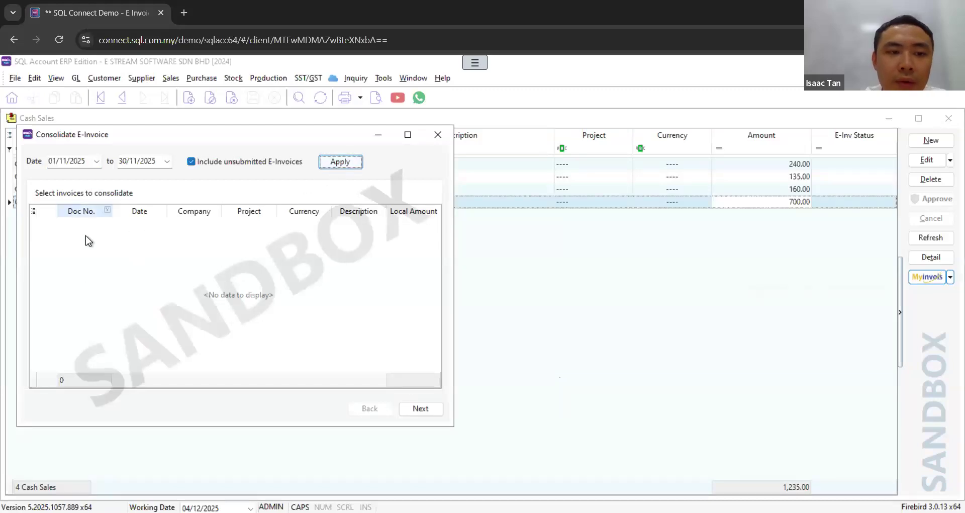
left_click(438, 142)
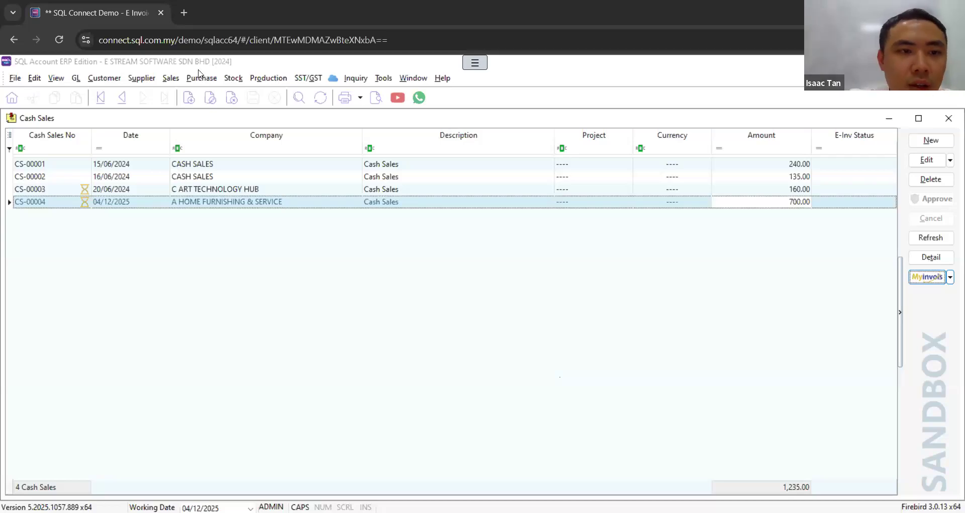
Step: Examine the E-Invoice Start Date calendar in the company profile's MyInvois connection setup, then close the setup and the profile
left_click(15, 78)
left_click(69, 138)
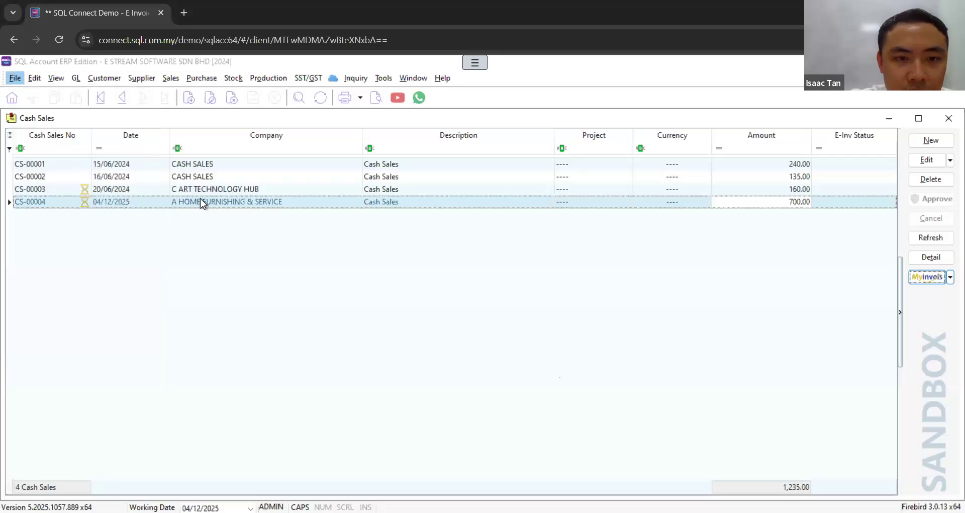
left_click(200, 278)
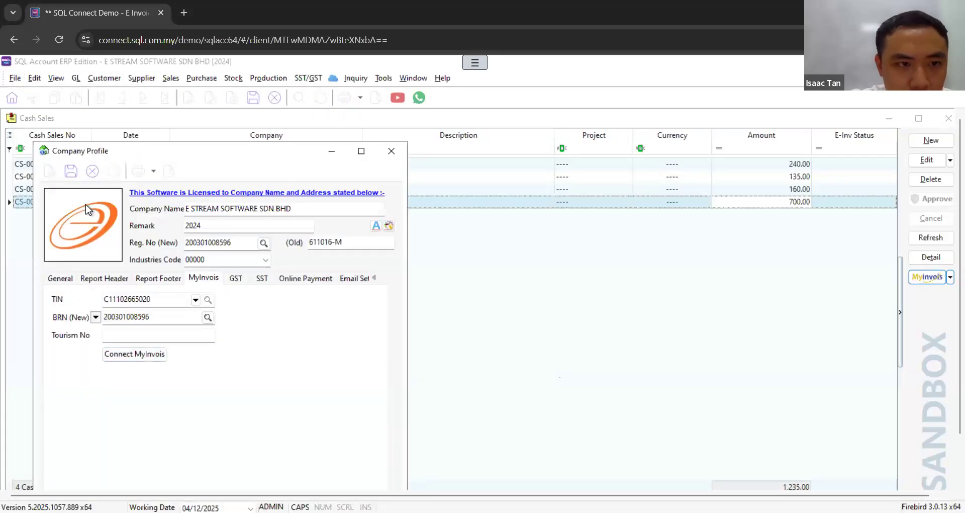
left_click(138, 353)
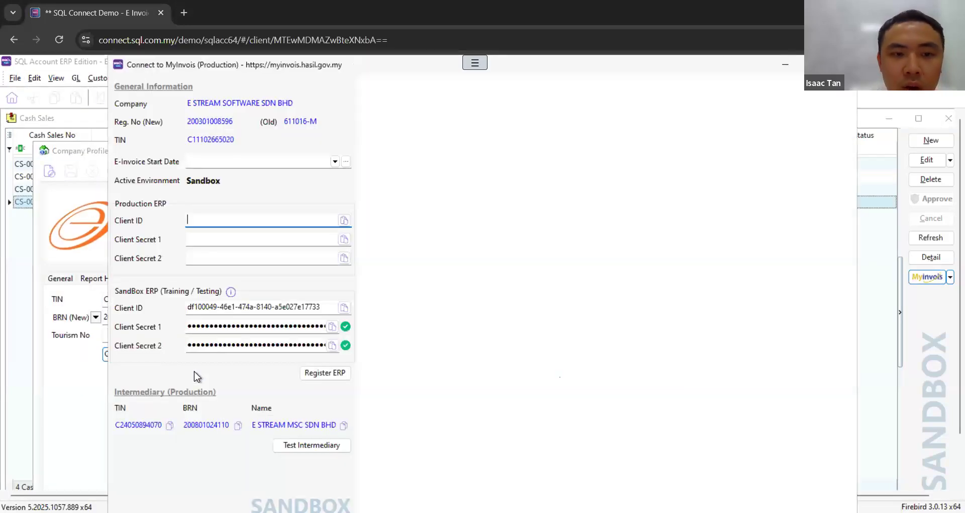
left_click(334, 163)
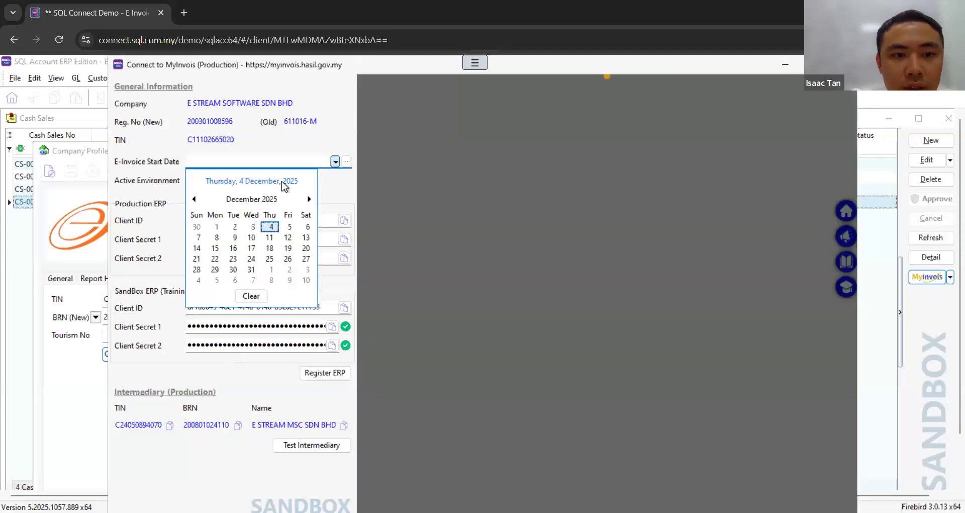
left_click(130, 188)
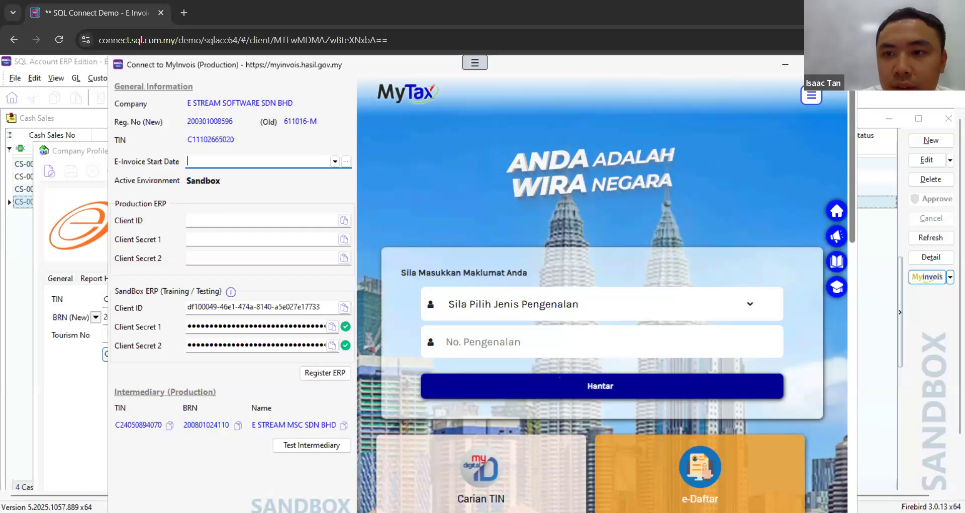
key("Escape")
left_click(389, 148)
Step: Create a new sales invoice for A HOME FURNISHING & SERVICE and add a line with the description RENTAL
left_click(171, 78)
left_click(196, 134)
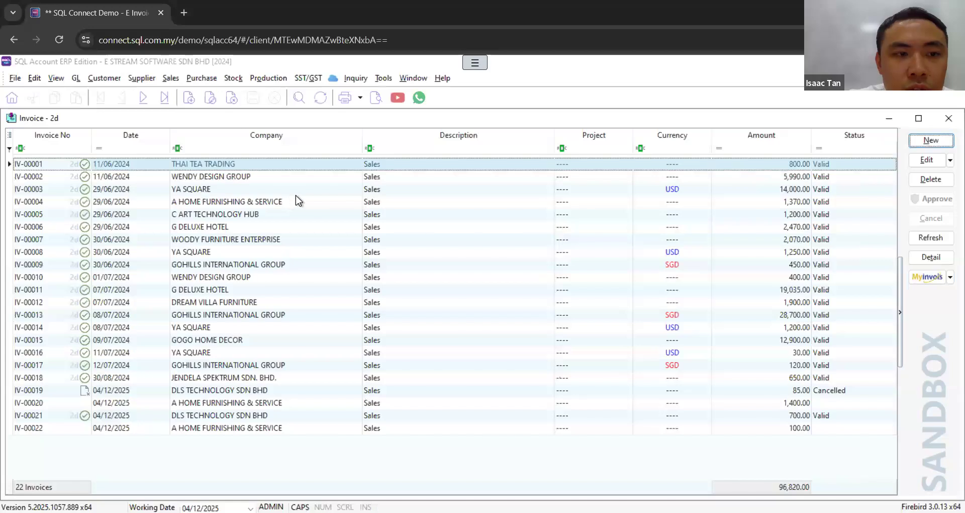
left_click(930, 140)
left_click(127, 156)
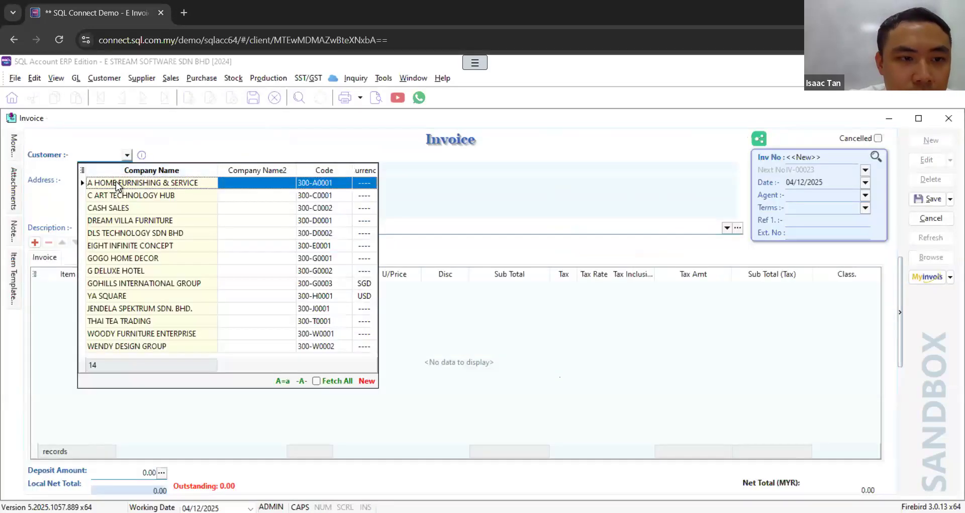
left_click(117, 182)
left_click(35, 242)
left_click(153, 290)
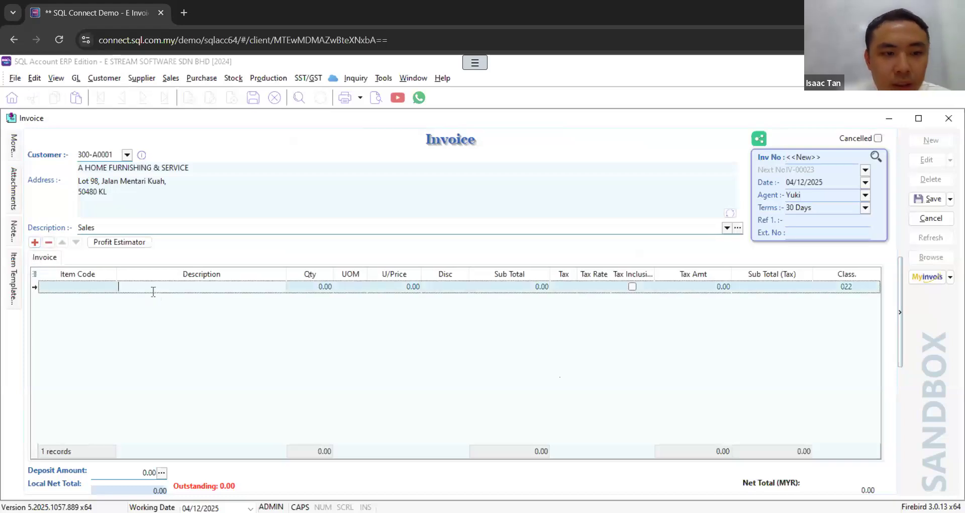
type("RENTAL")
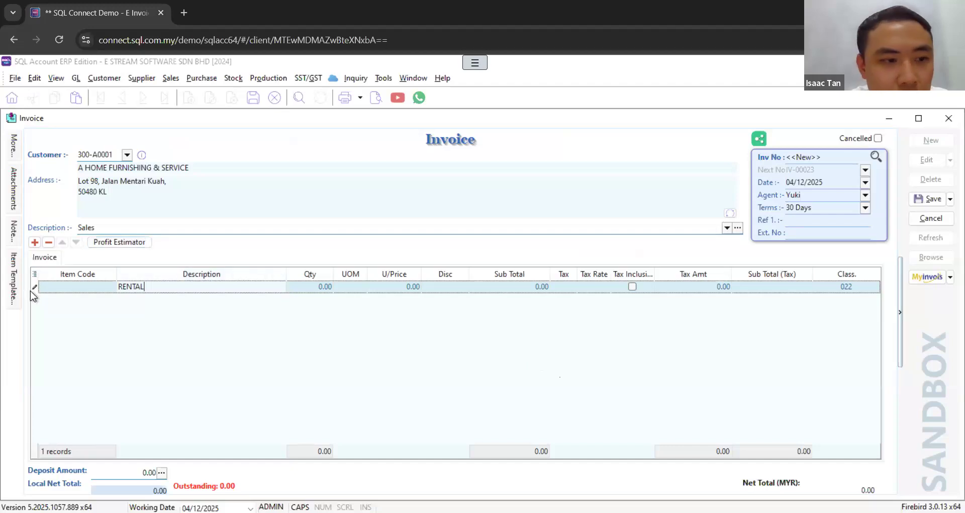
Step: Show the Account column in the invoice's item grid and place it between Item Code and Description
left_click(35, 276)
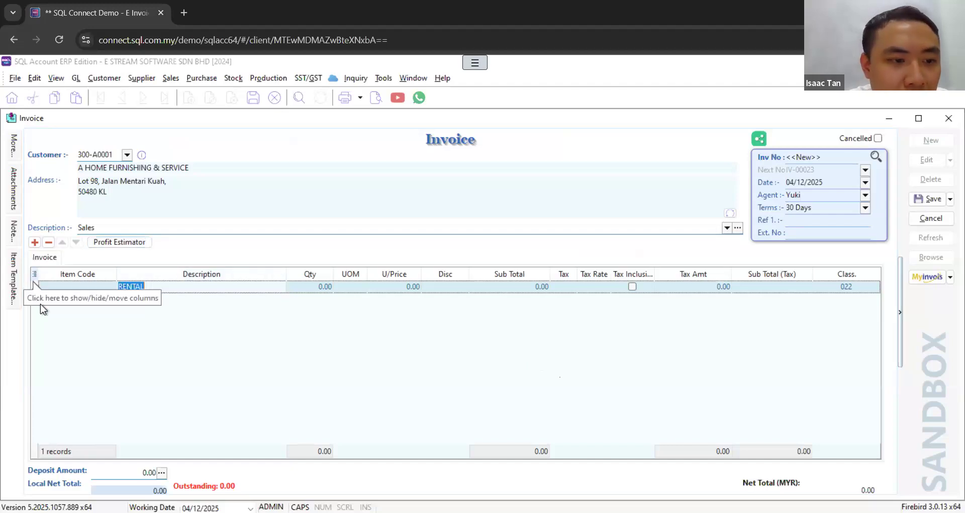
left_click(34, 275)
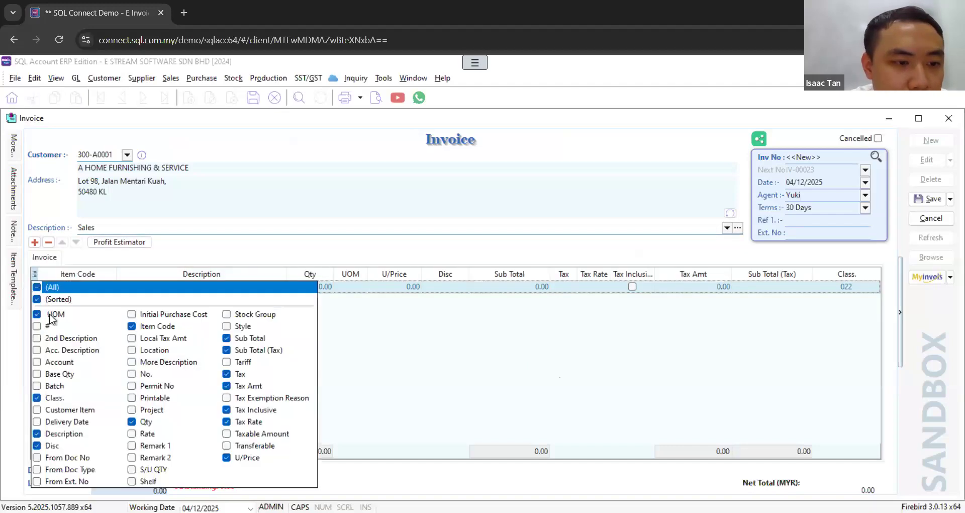
left_click(37, 361)
left_click(402, 374)
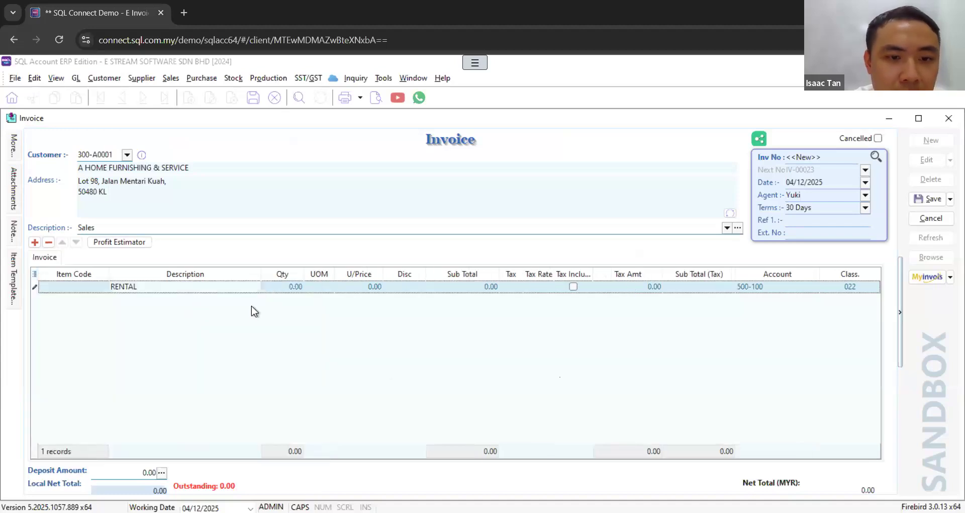
left_click_drag(760, 274, 132, 262)
Step: Browse the account list for the RENTAL line down to the expense accounts and close it without choosing another account
left_click(183, 287)
left_click(184, 288)
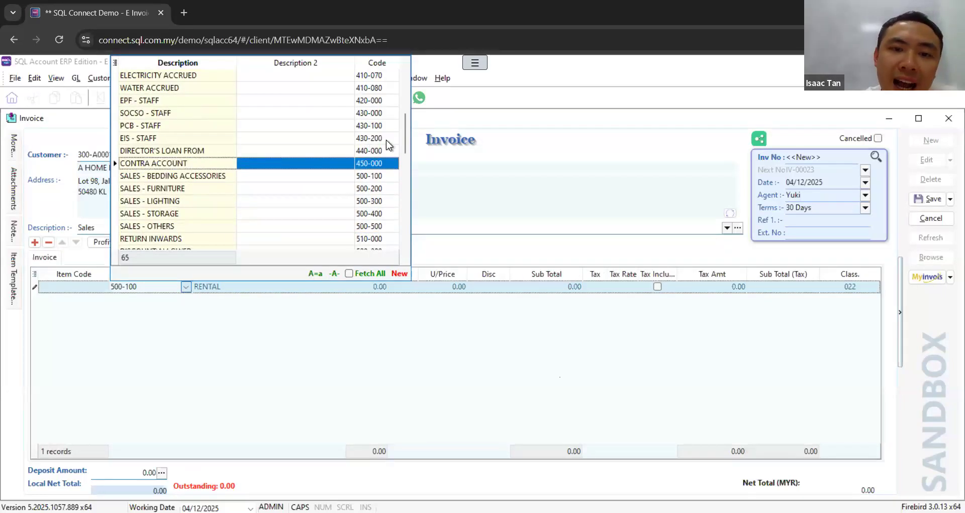
left_click_drag(405, 125, 306, 195)
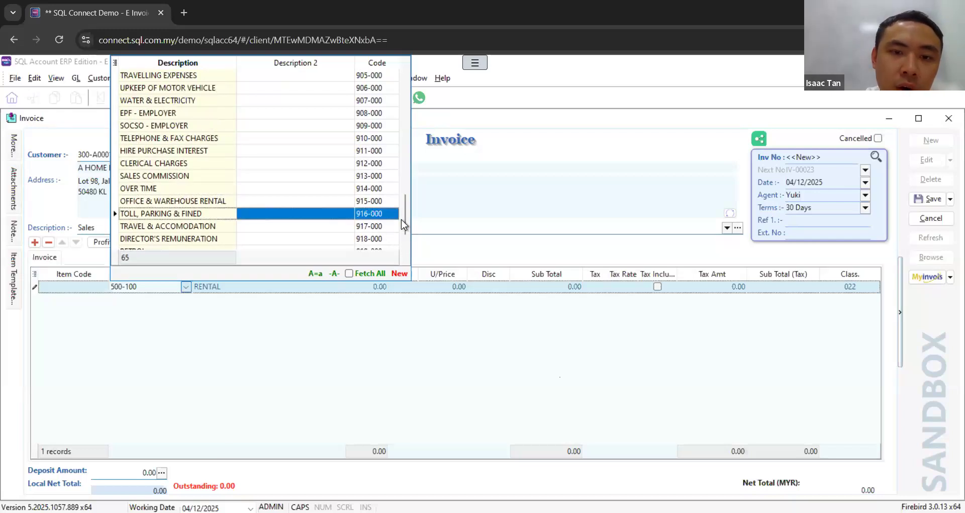
key("Down")
key("Down")
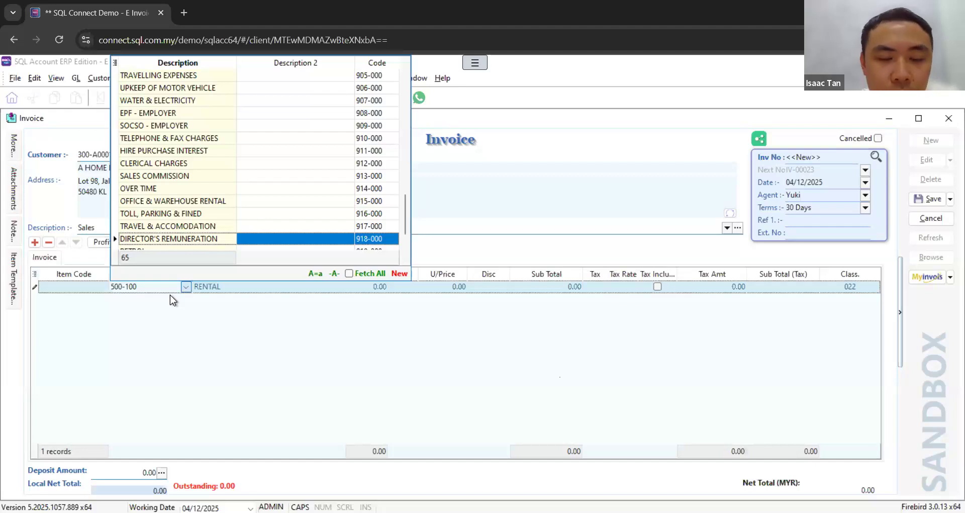
left_click(426, 319)
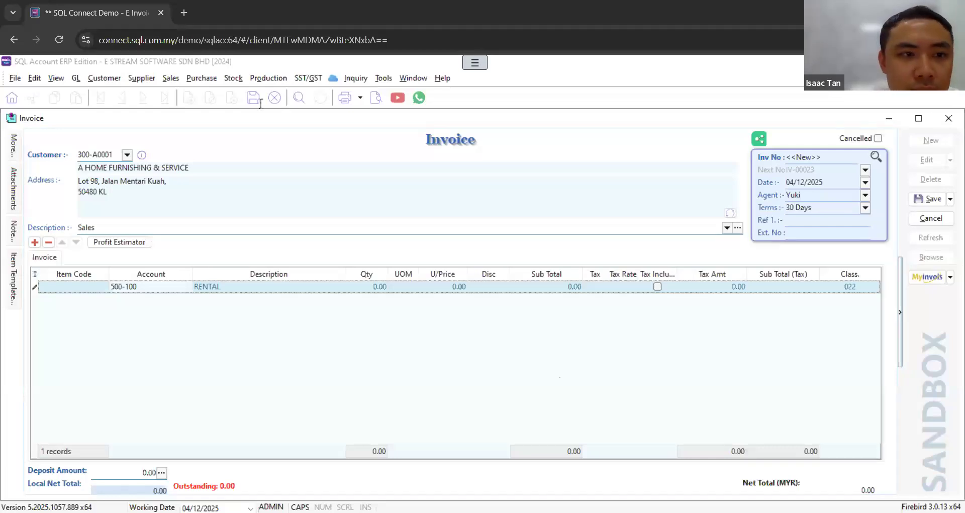
Step: Create a new payment voucher in the cash book with TNB as the payee
left_click(76, 77)
left_click(96, 112)
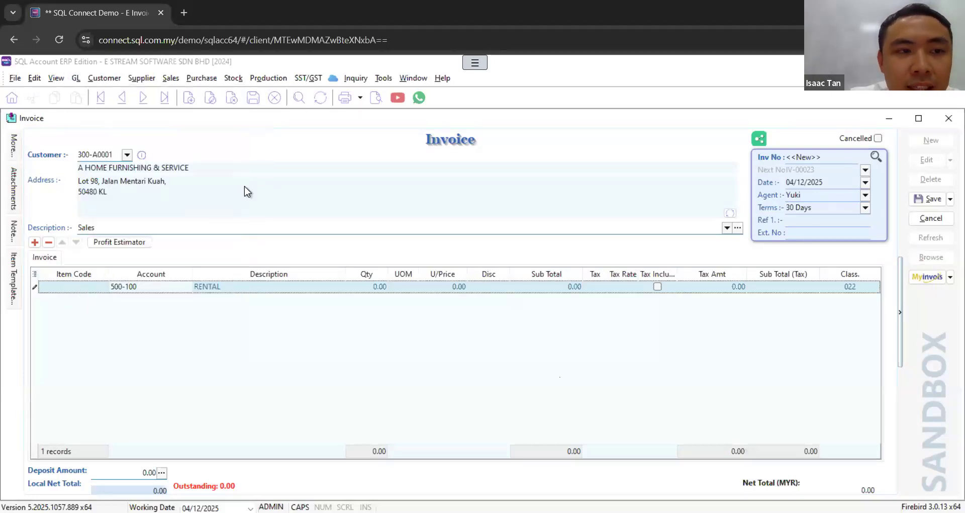
left_click(931, 140)
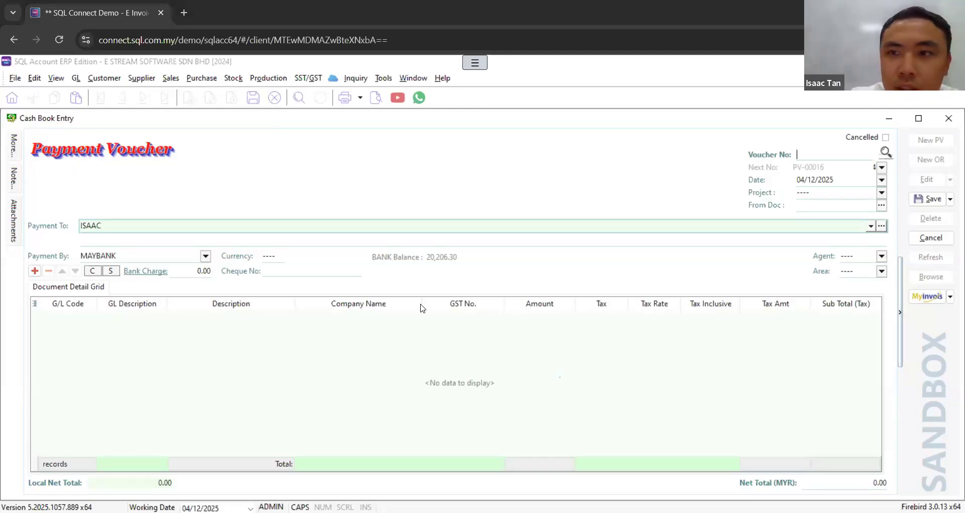
left_click(115, 225)
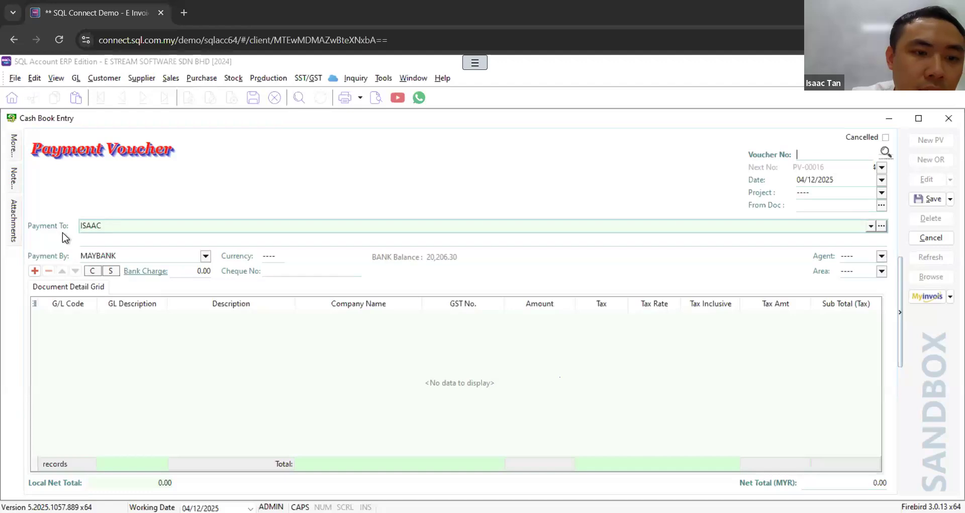
type("TNB")
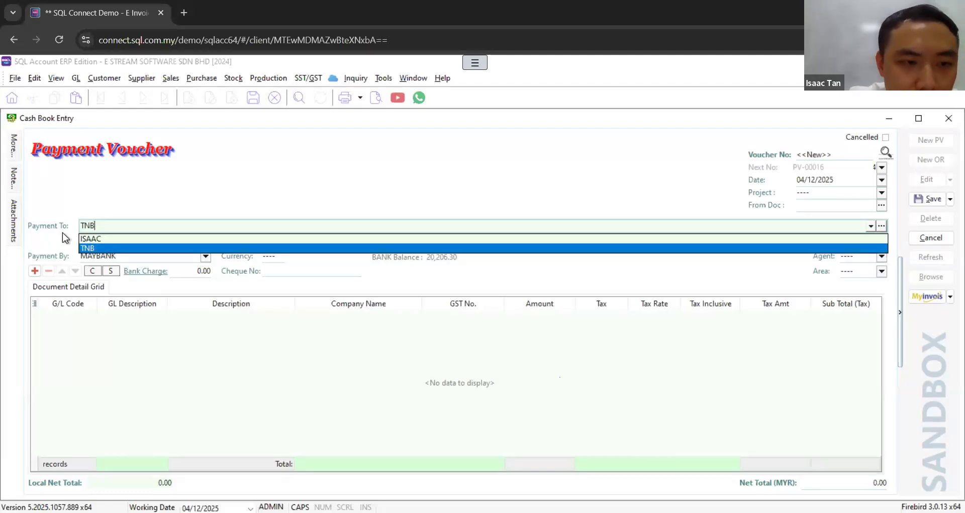
key("Return")
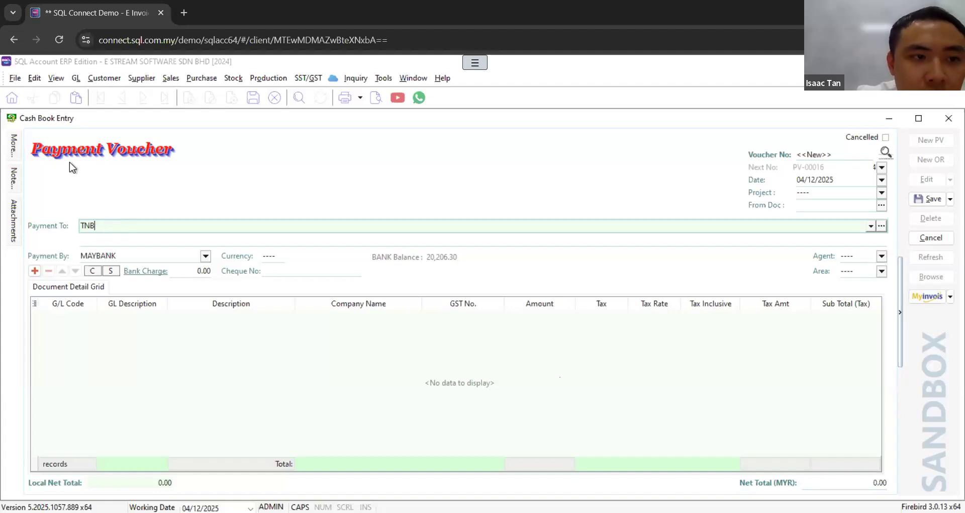
Step: Examine the additional Billing and MyInvois fields of the TNB payment voucher
mouse_move(15, 150)
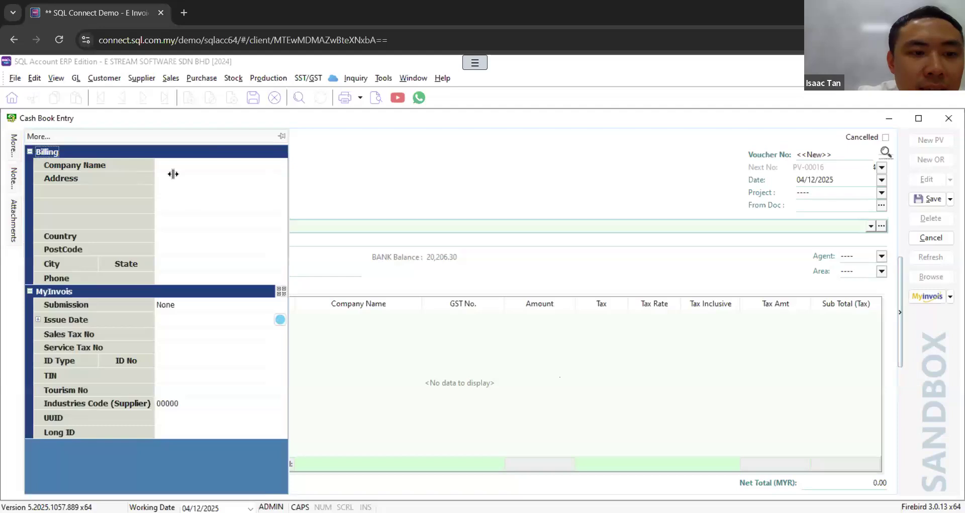
left_click(193, 167)
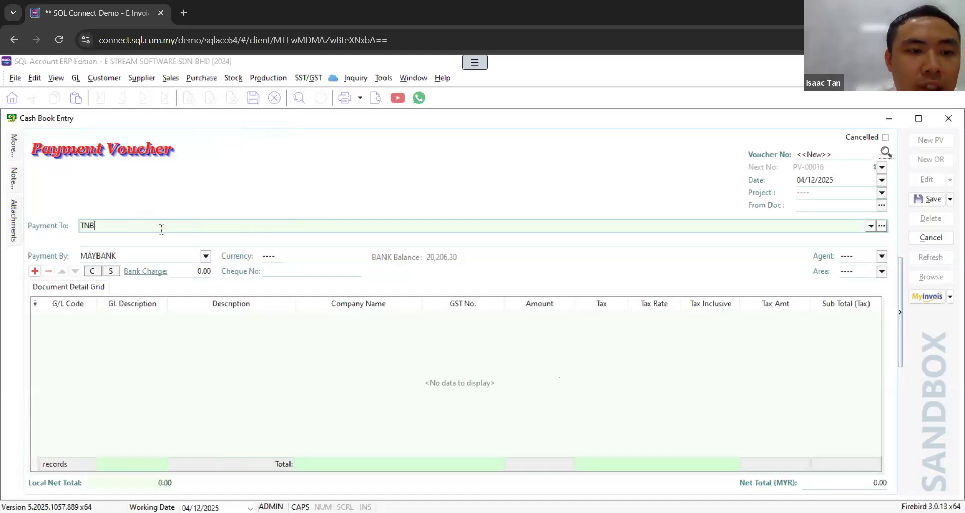
mouse_move(14, 147)
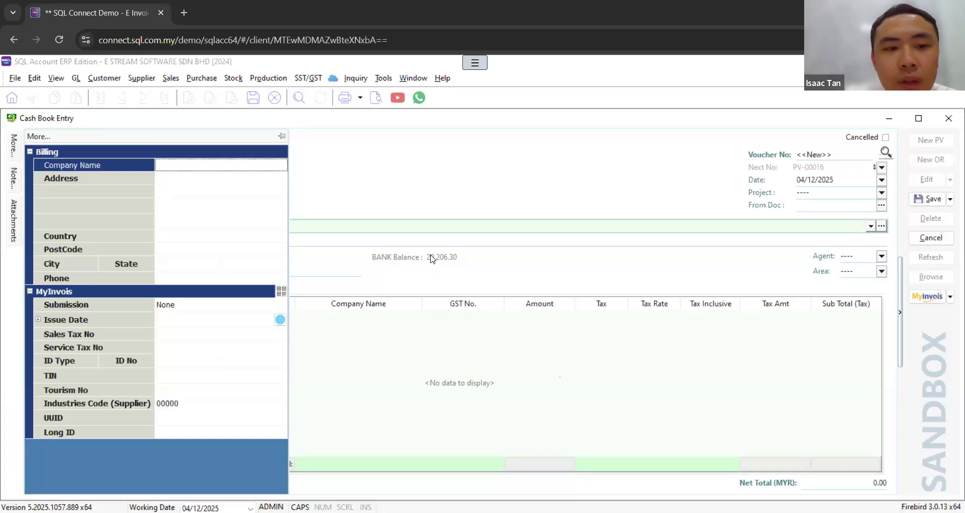
Step: Create a new purchase invoice with ADY INTERNATIONAL PLT as the supplier
left_click(201, 78)
left_click(244, 138)
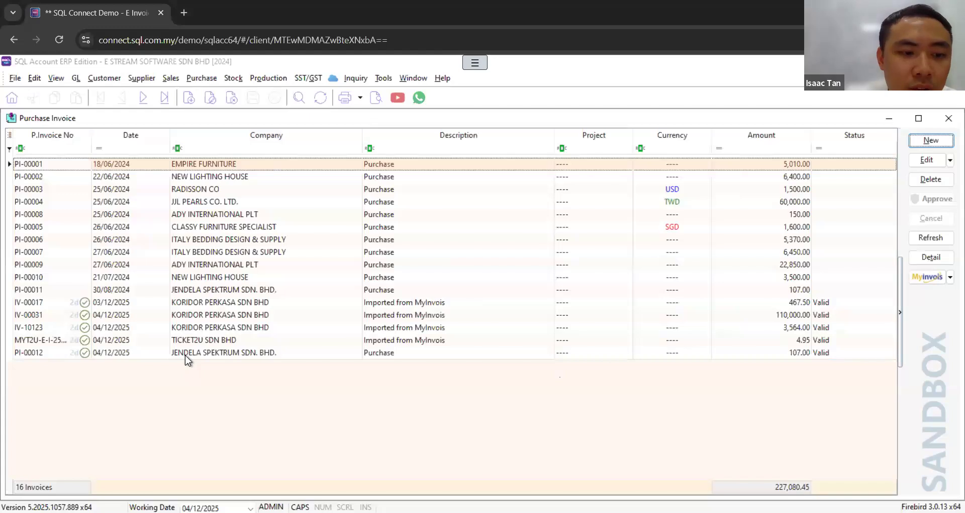
left_click(931, 140)
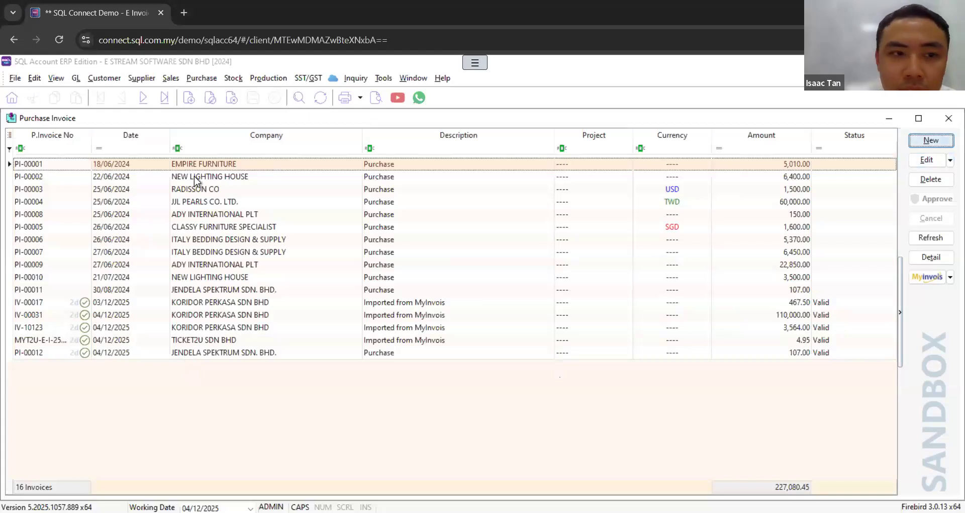
left_click(125, 156)
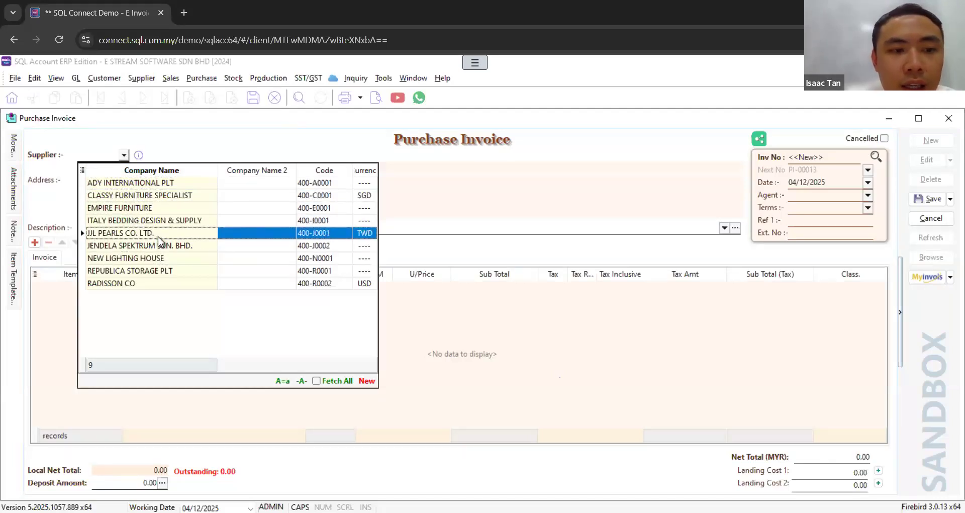
left_click(171, 183)
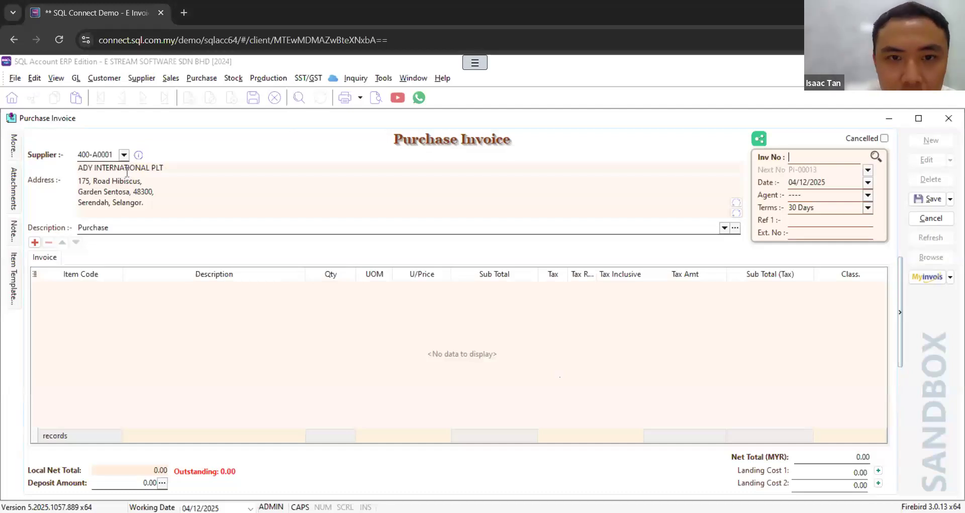
Step: Examine the Delivery, Billing and MyInvois fields of the new purchase invoice along with its supplier name
left_click(15, 145)
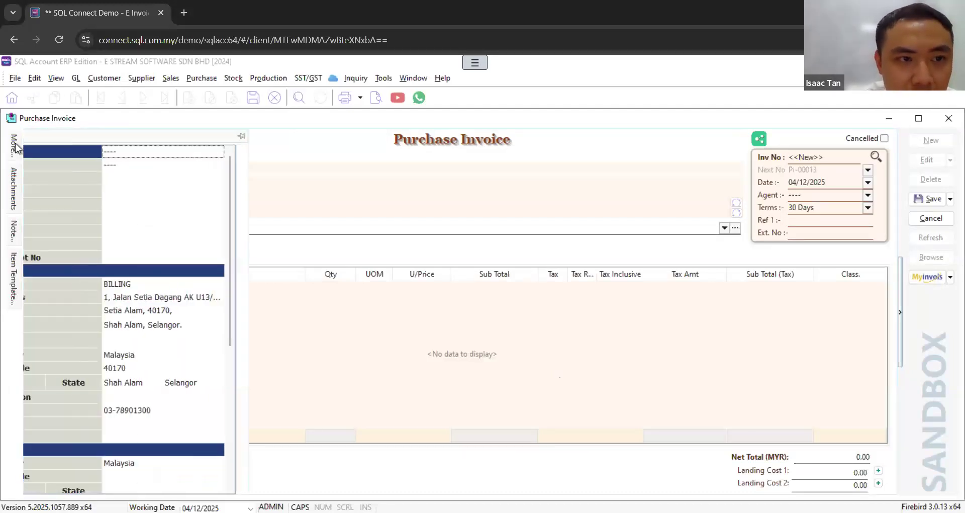
left_click_drag(282, 294, 274, 416)
scroll(258, 269, "up", 5)
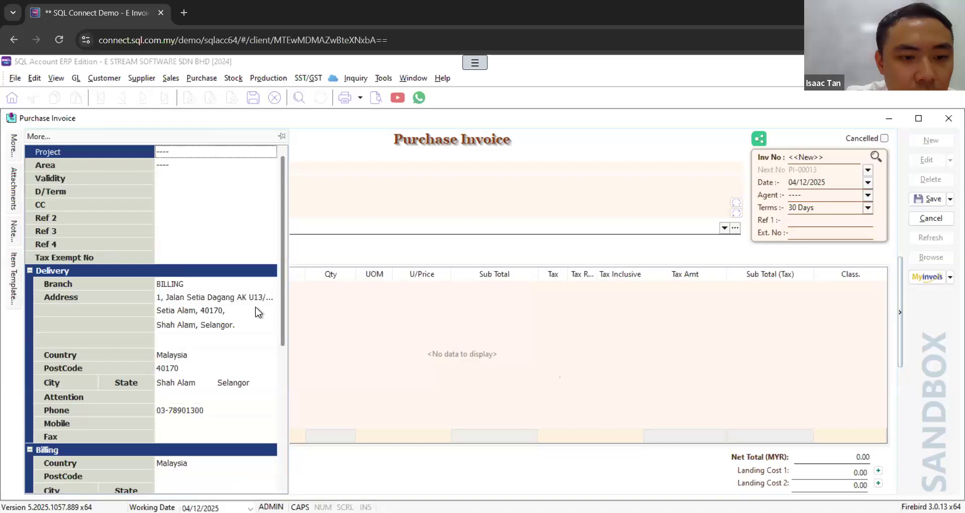
scroll(257, 321, "down", 6)
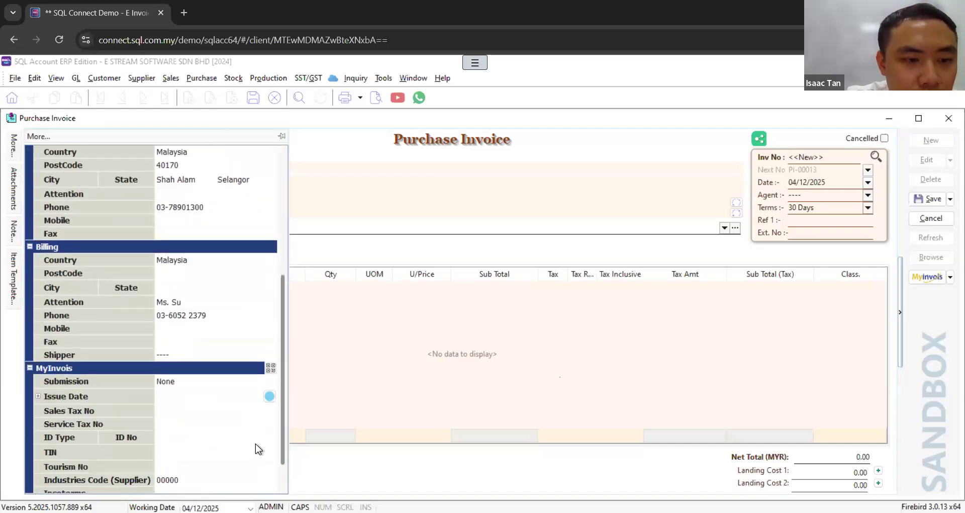
scroll(259, 453, "down", 2)
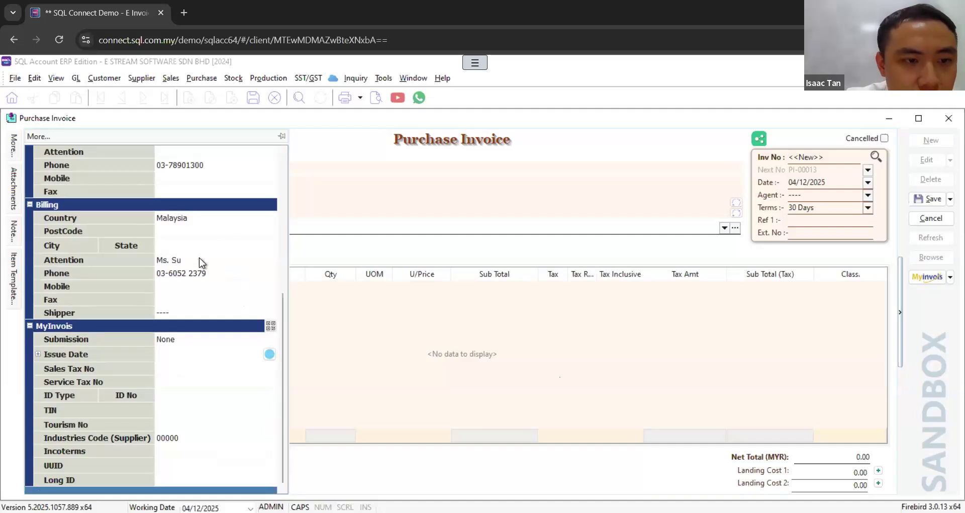
left_click_drag(280, 301, 265, 144)
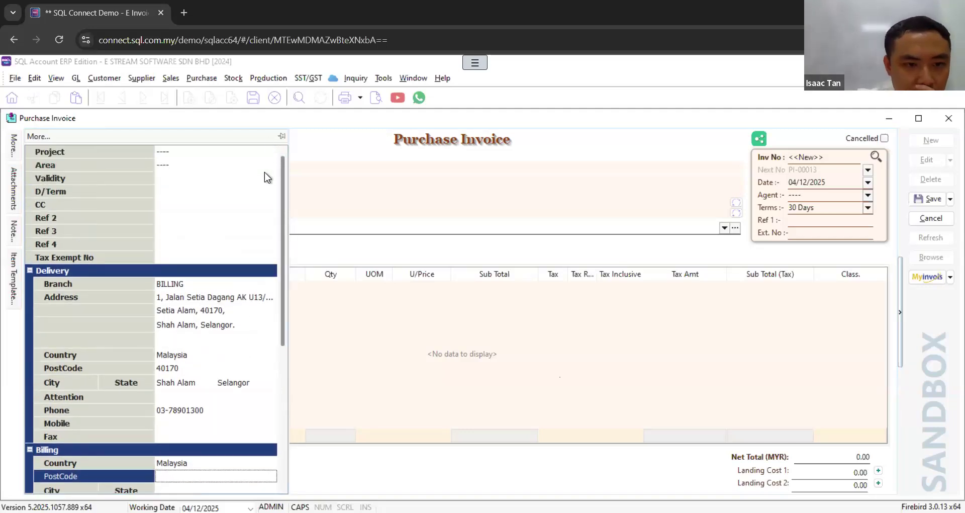
scroll(268, 199, "down", 2)
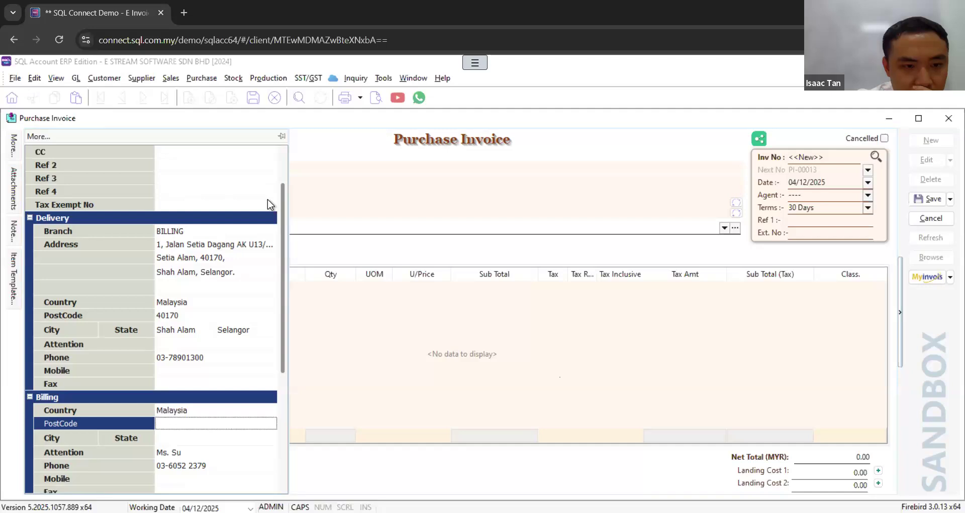
scroll(266, 237, "down", 4)
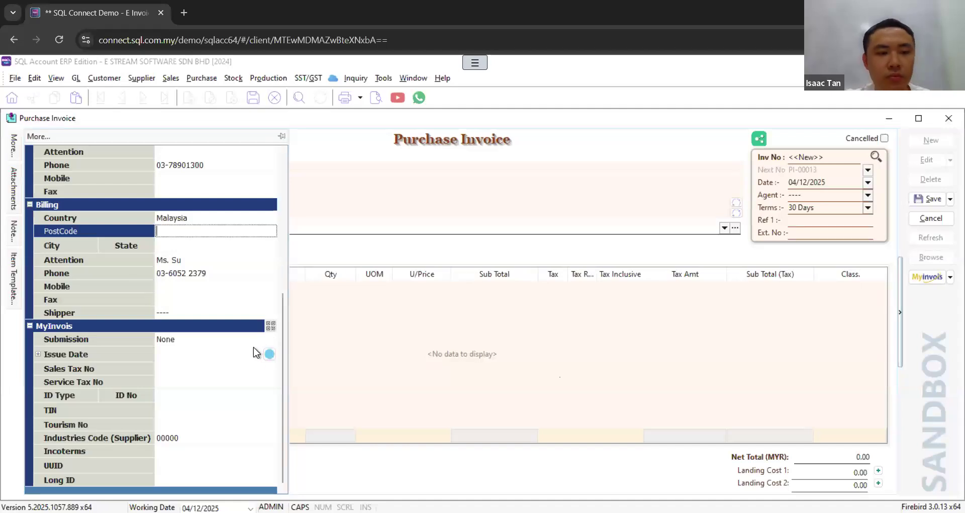
left_click_drag(284, 361, 283, 186)
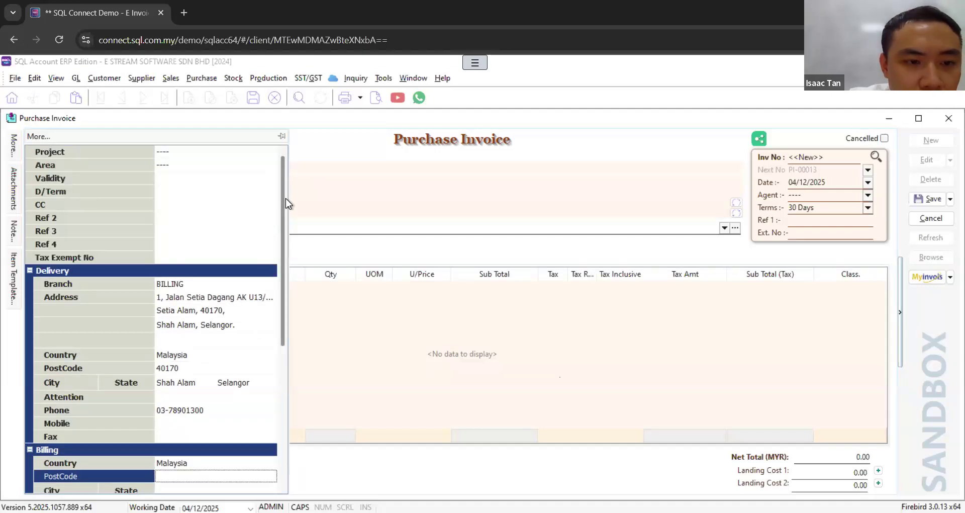
left_click_drag(286, 248, 276, 394)
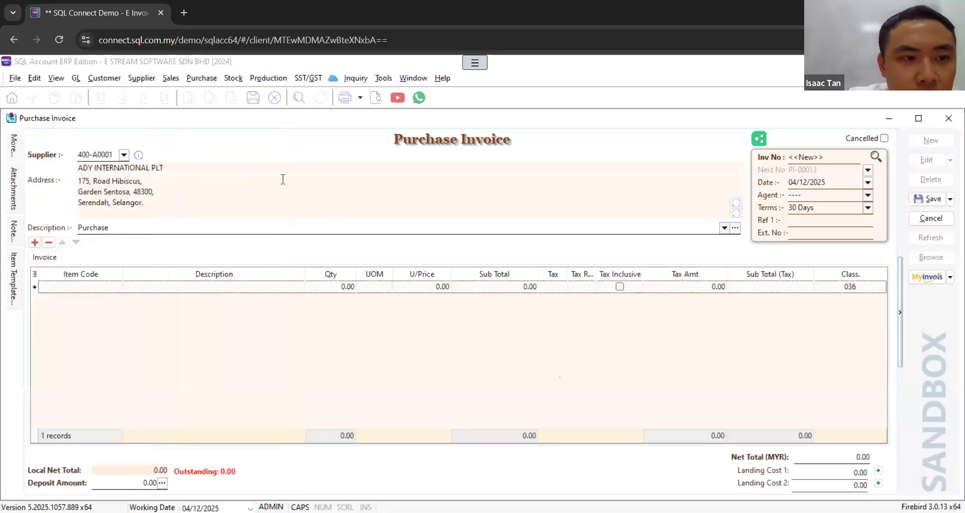
mouse_move(15, 147)
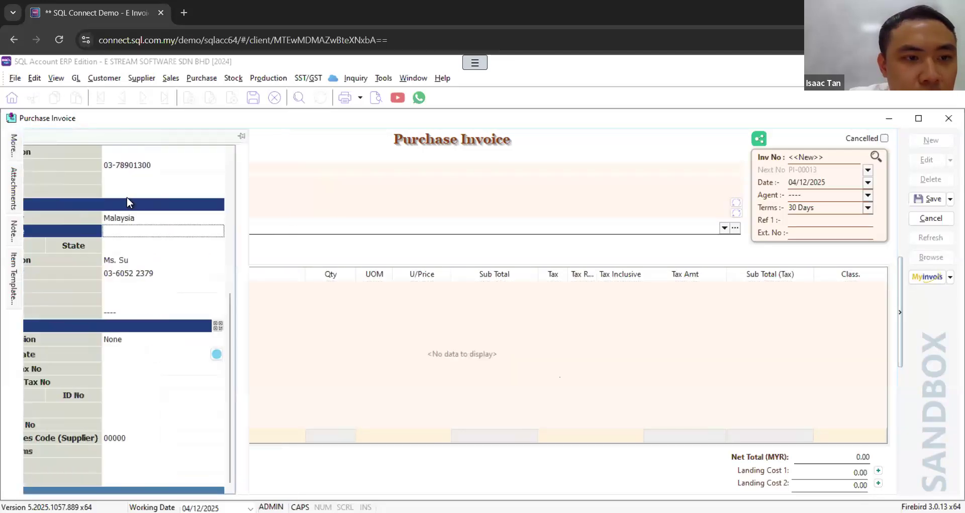
scroll(212, 235, "up", 4)
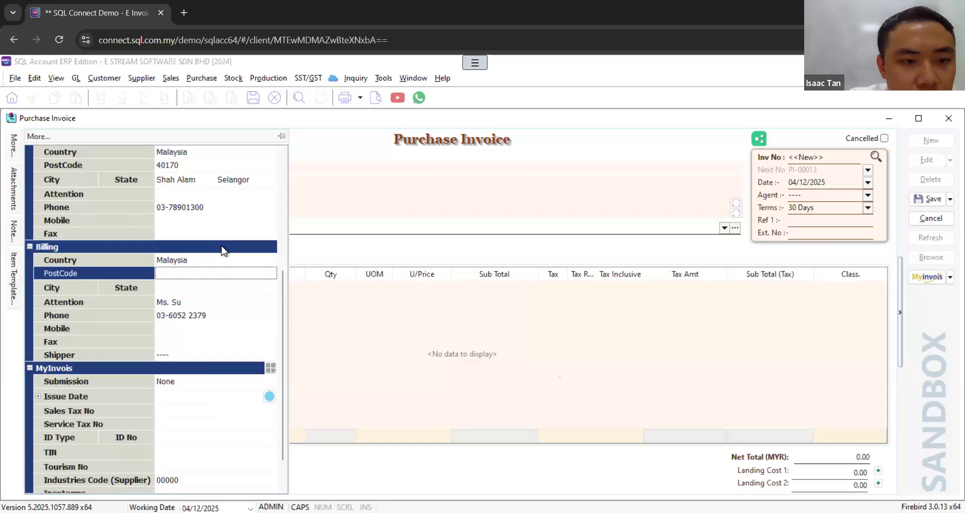
scroll(221, 249, "up", 2)
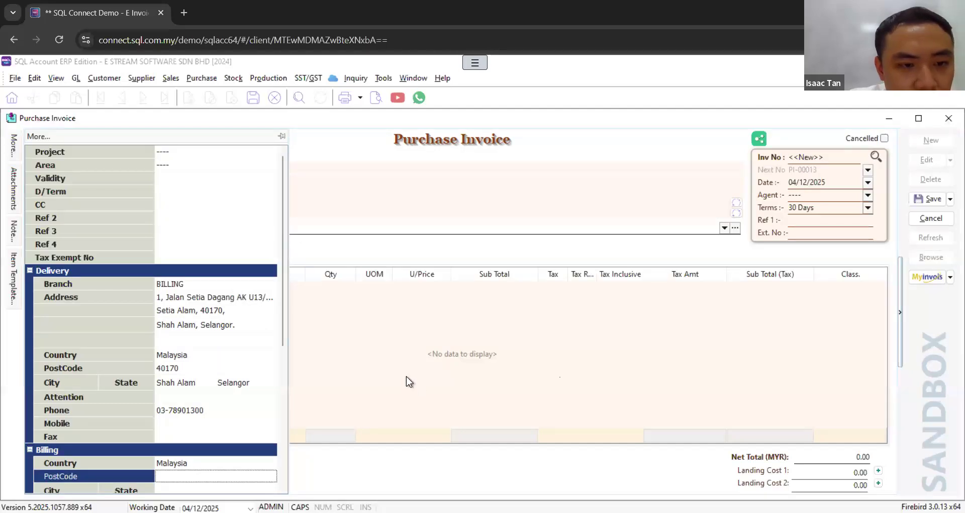
left_click(392, 382)
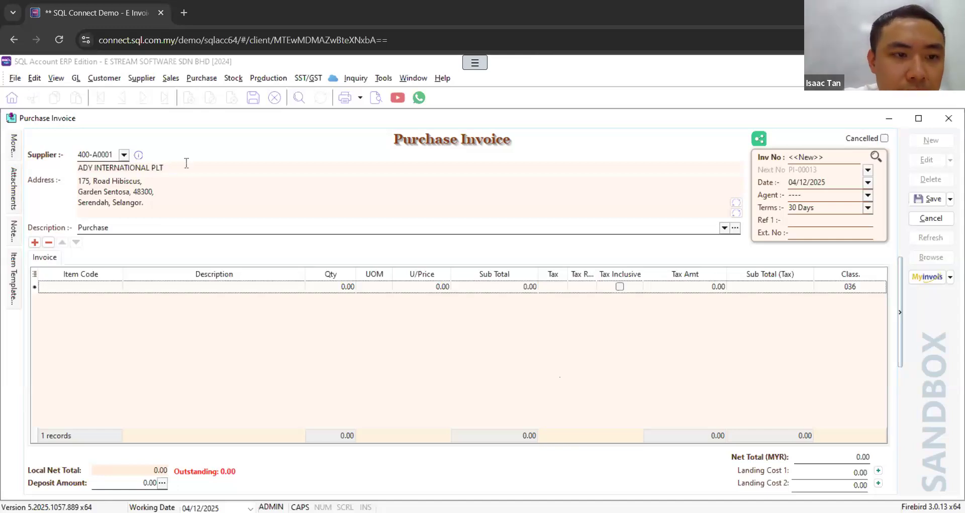
left_click(151, 170)
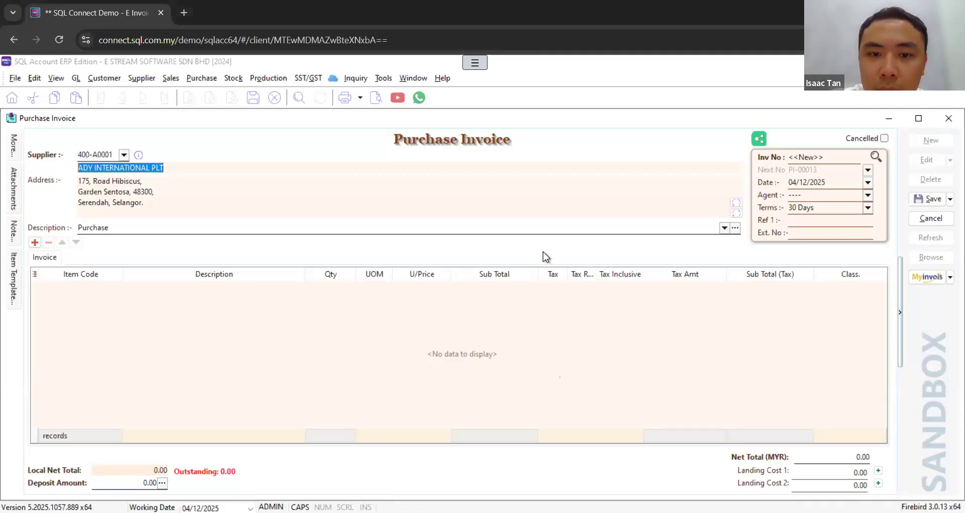
Step: Return to the TNB payment voucher and add a detail line for the water and electricity account 907-000 with an amount of 100
left_click(503, 301)
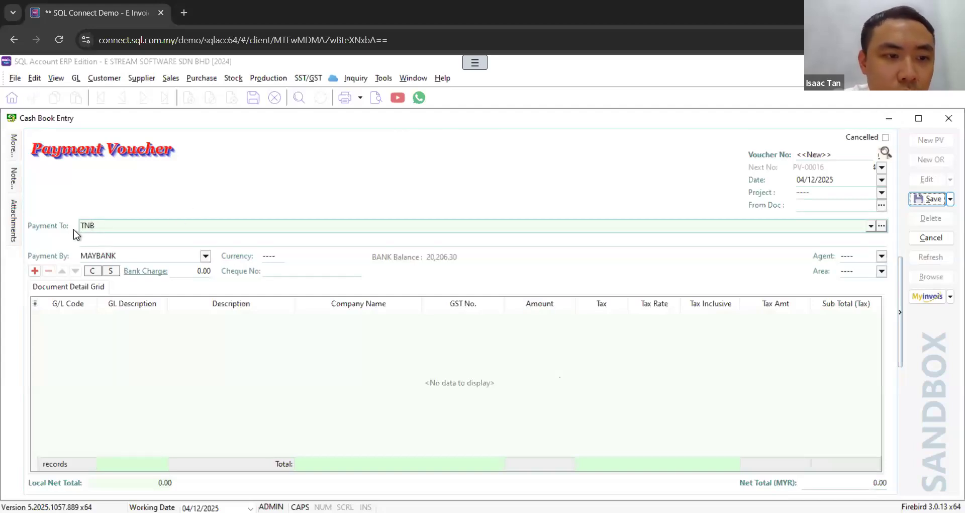
left_click(81, 316)
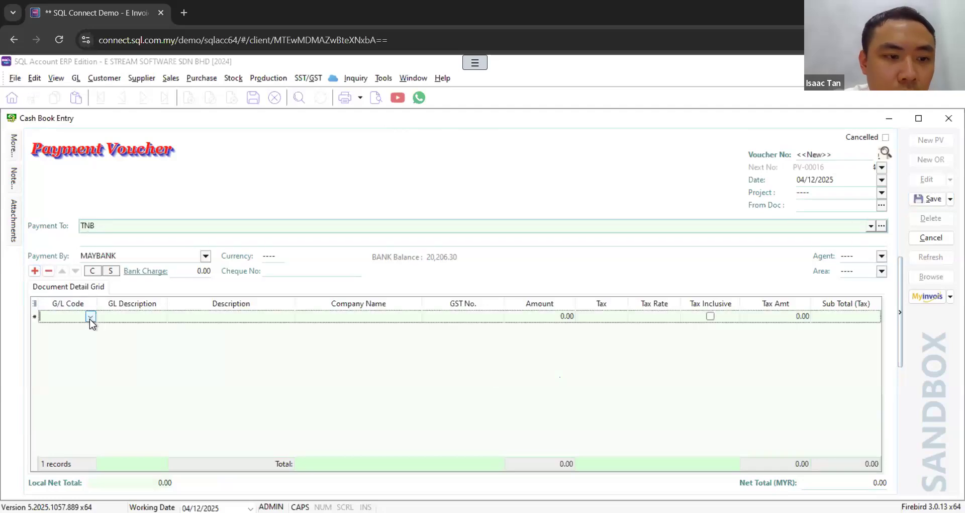
left_click(90, 316)
type("ELEC")
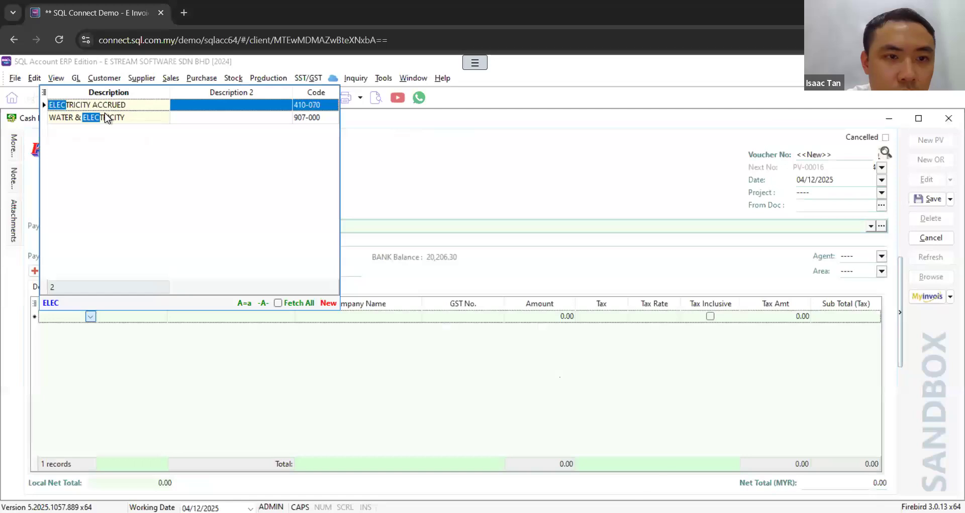
left_click(106, 117)
left_click(106, 117)
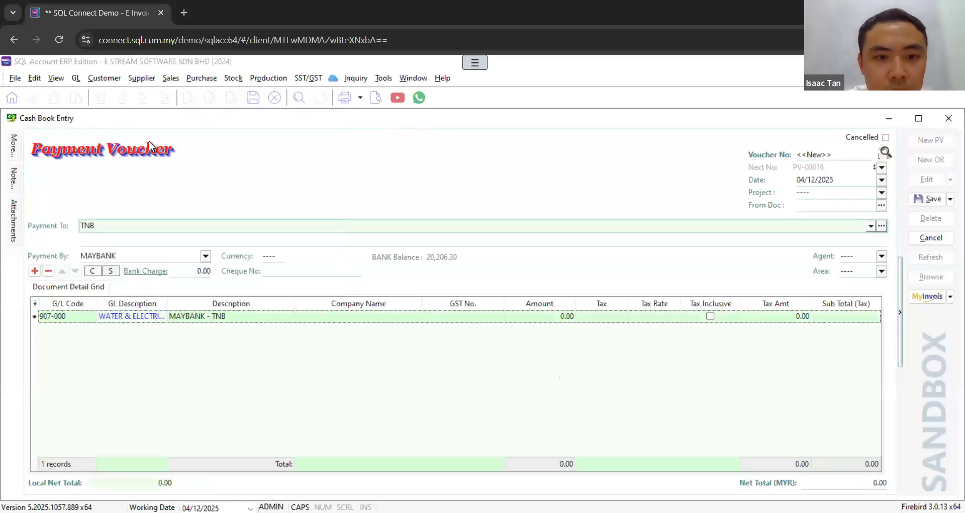
left_click(565, 316)
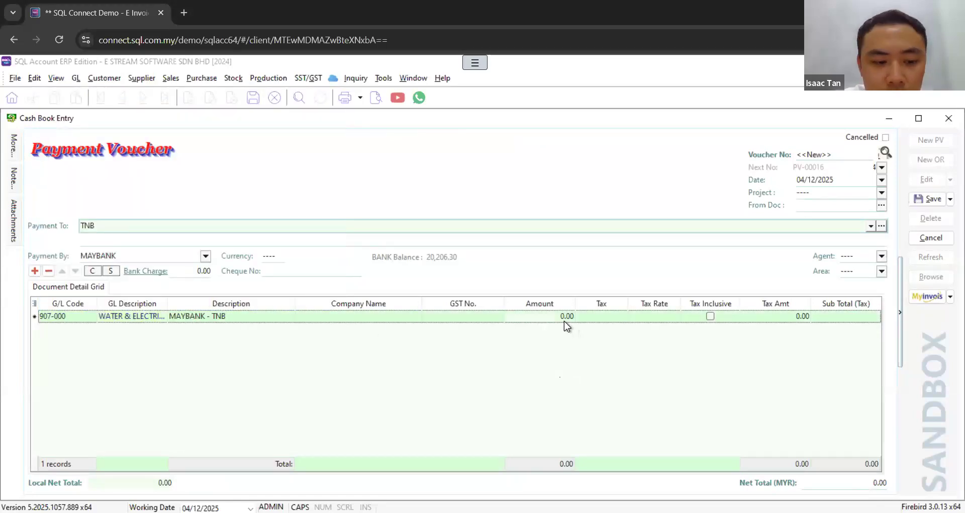
type("100")
key("Return")
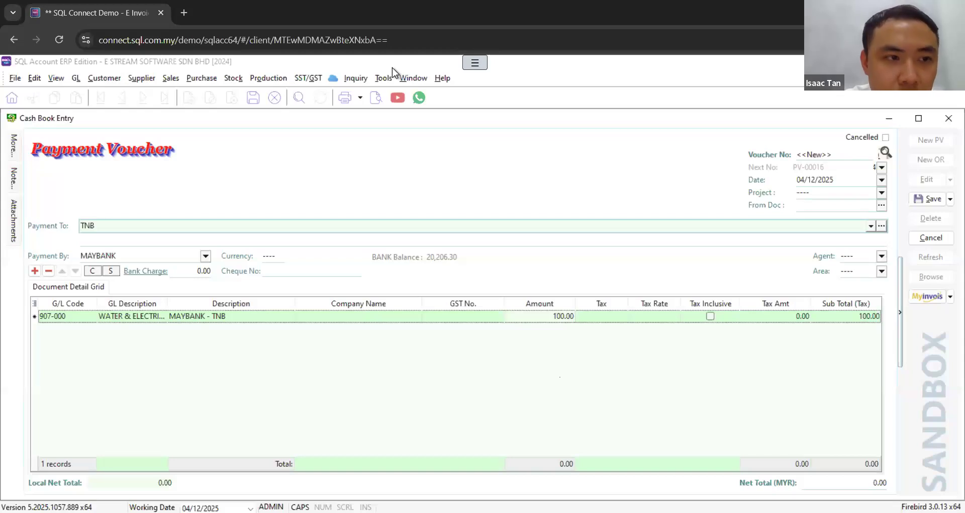
Step: Enter the company name in the voucher's Billing details and set the country to Malaysia
mouse_move(13, 146)
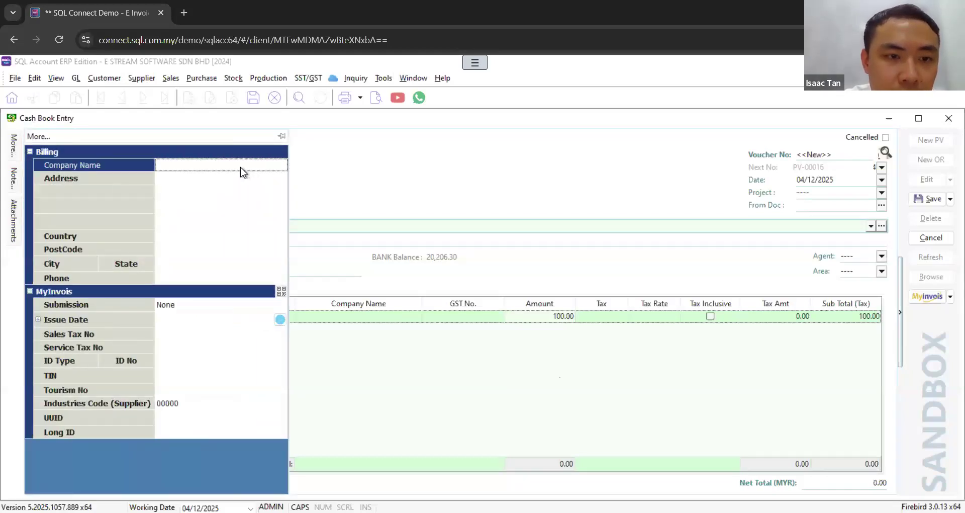
left_click(269, 164)
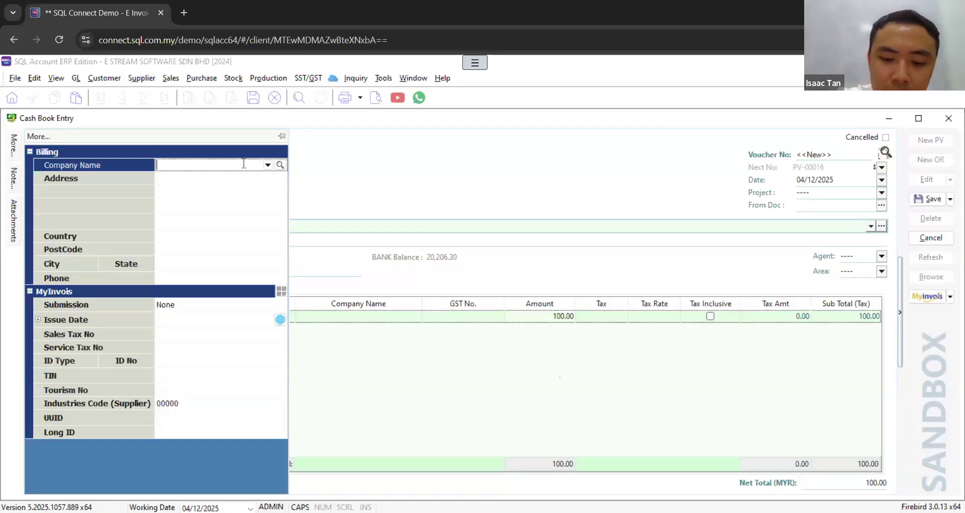
left_click(244, 163)
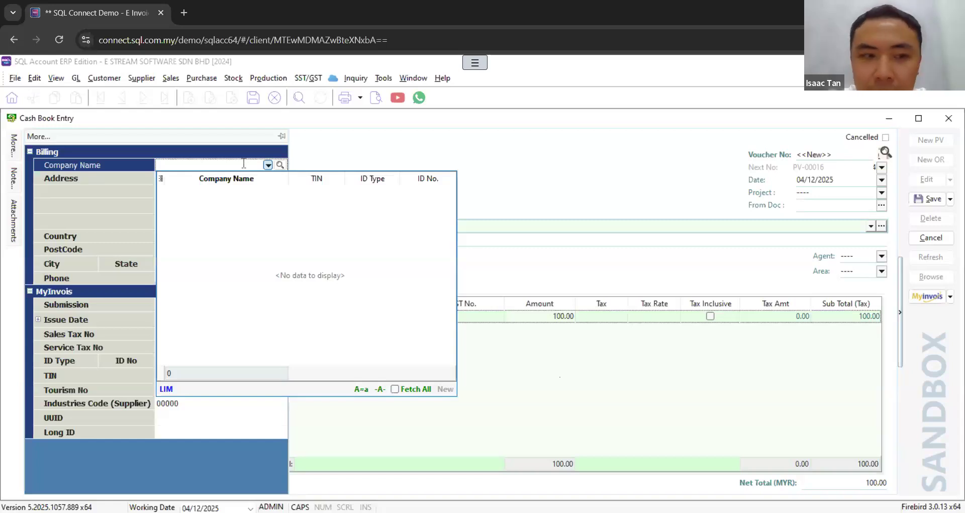
key("Return")
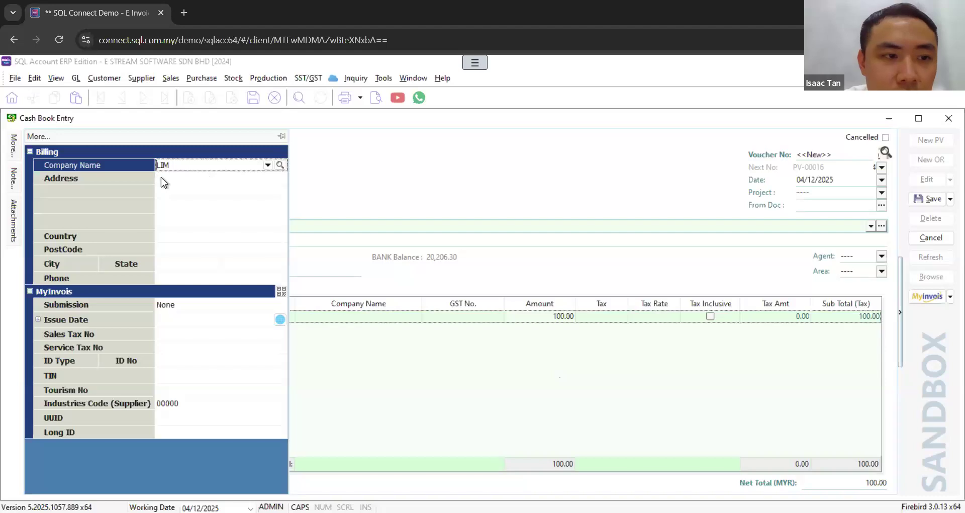
left_click(280, 236)
left_click(281, 236)
type("MALA")
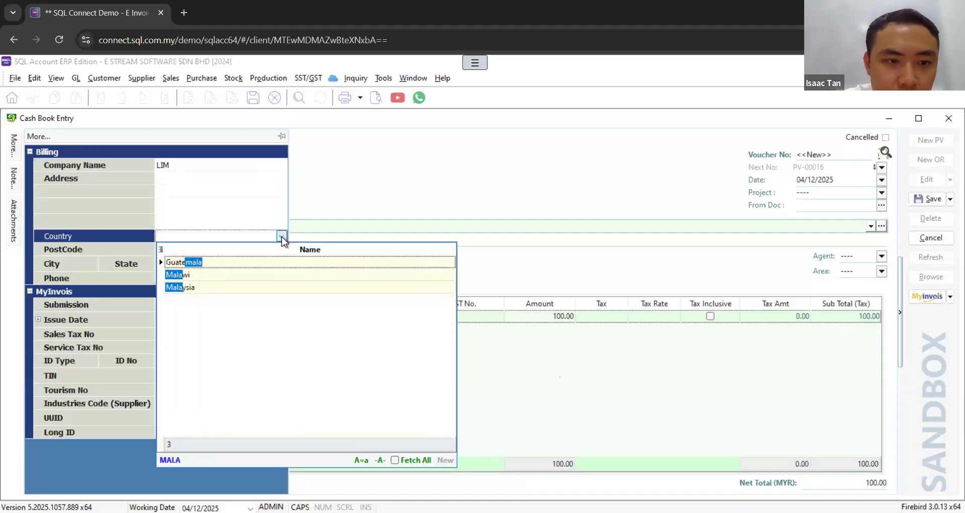
left_click(232, 288)
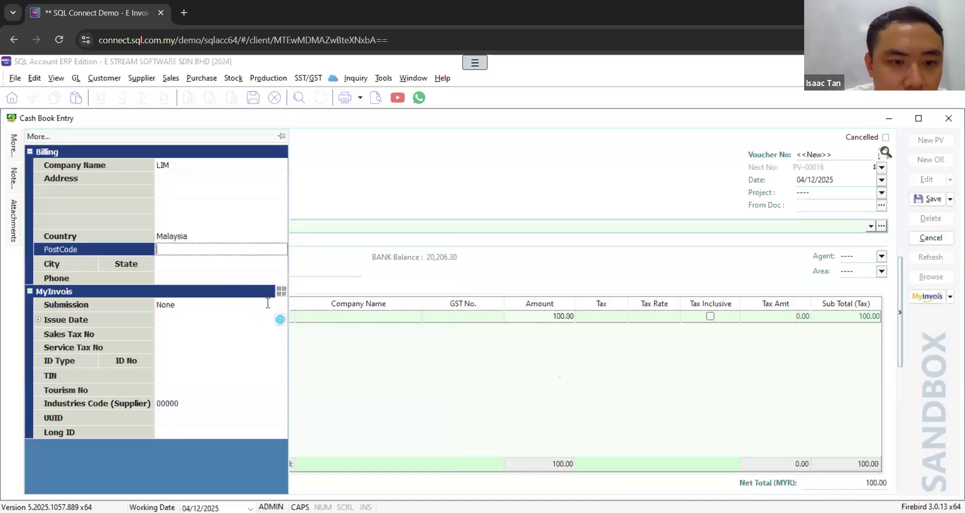
Step: Set the voucher's MyInvois submission type to Self-billed
left_click(268, 303)
left_click(281, 304)
left_click(236, 327)
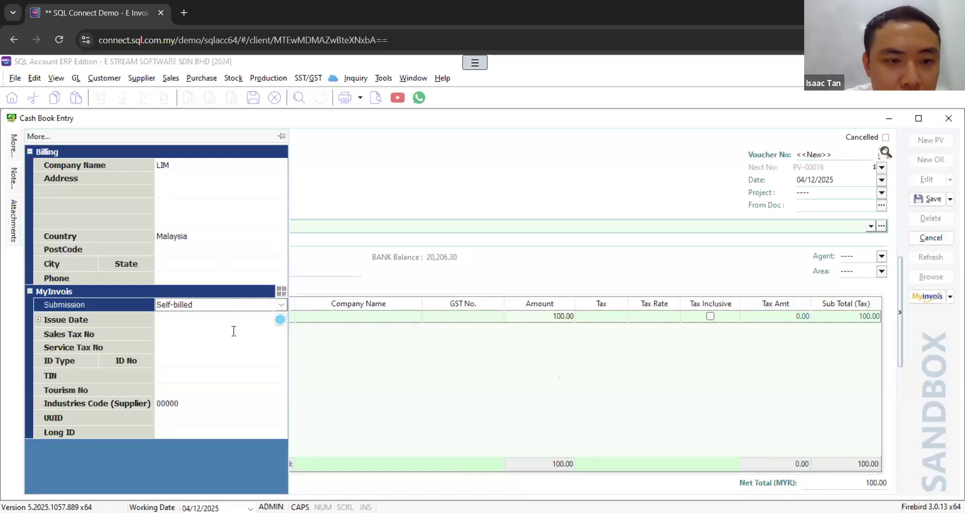
left_click(243, 347)
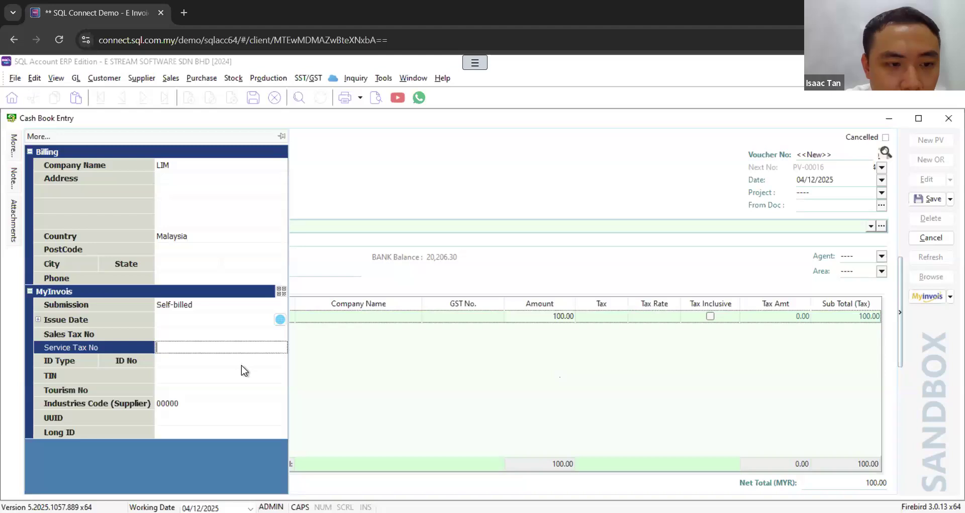
Step: Set the MyInvois ID type to NRIC and enter the payee's identity card number as the ID No
left_click(192, 392)
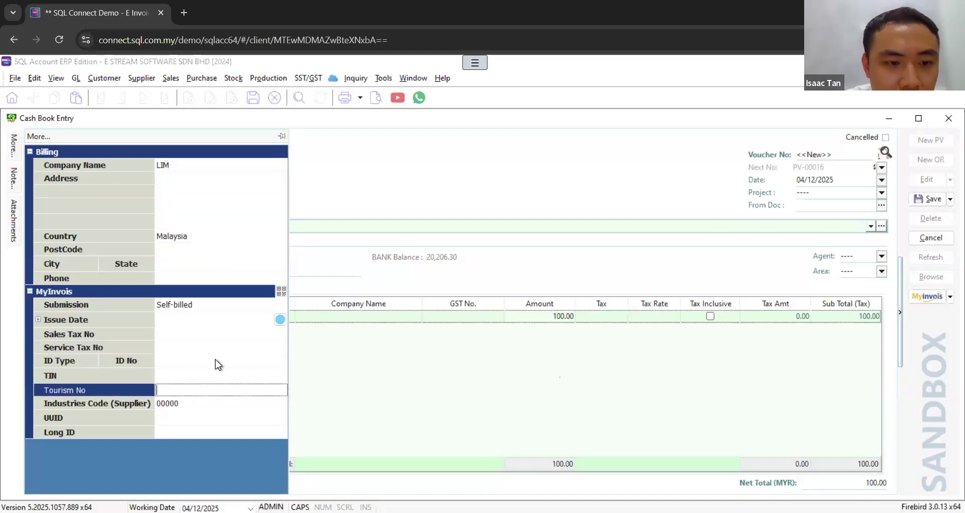
left_click(216, 359)
left_click(184, 395)
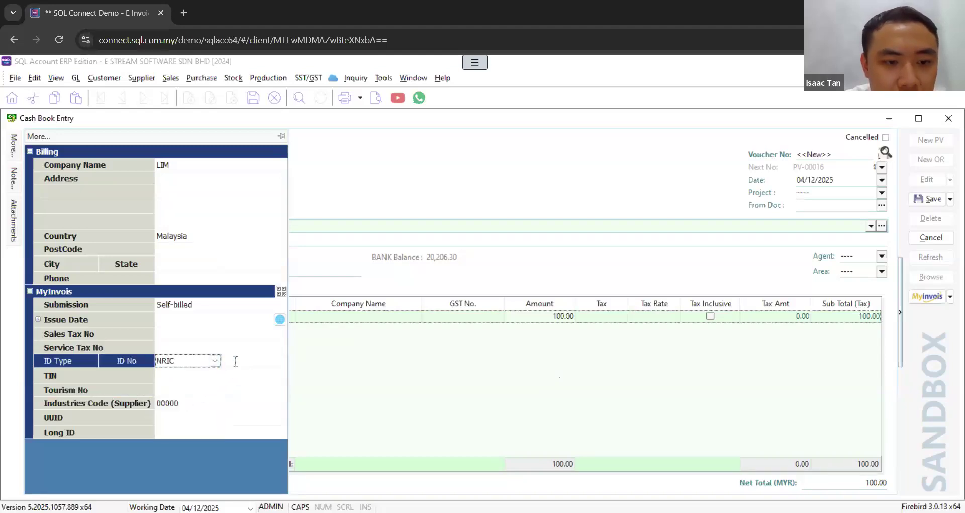
left_click(236, 361)
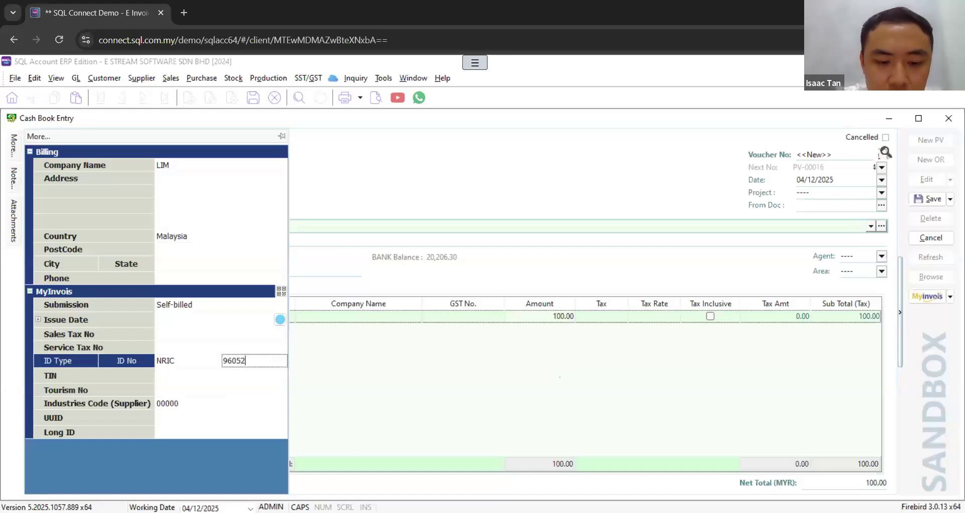
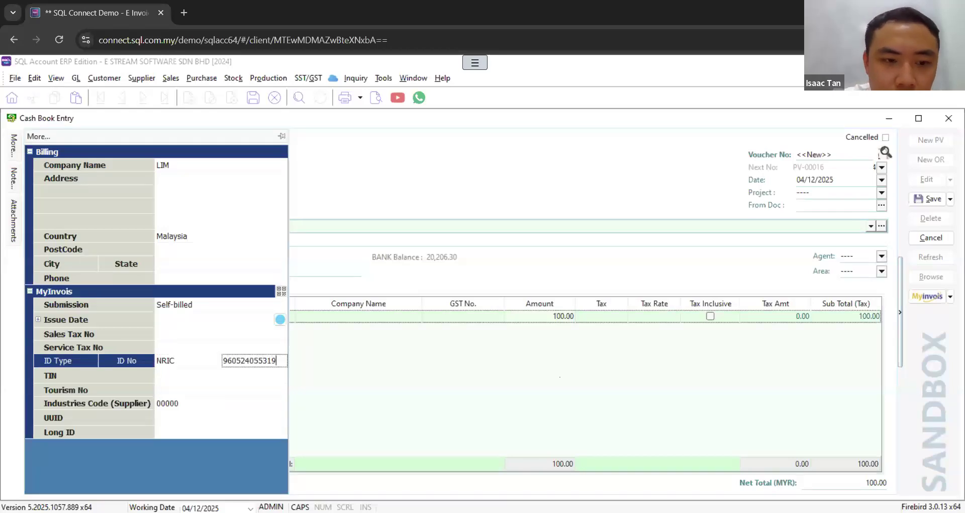
Step: Choose the General Public TIN for the voucher's MyInvois details
left_click(272, 377)
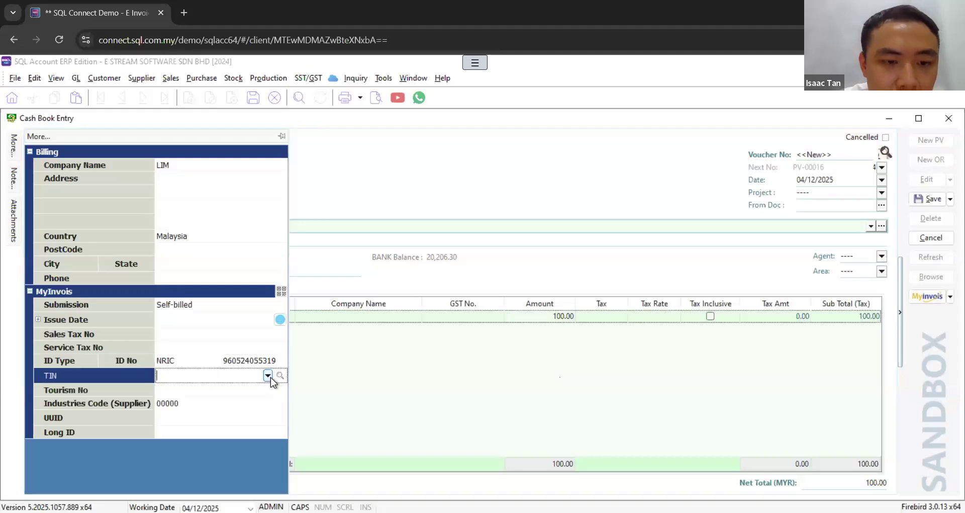
left_click(269, 376)
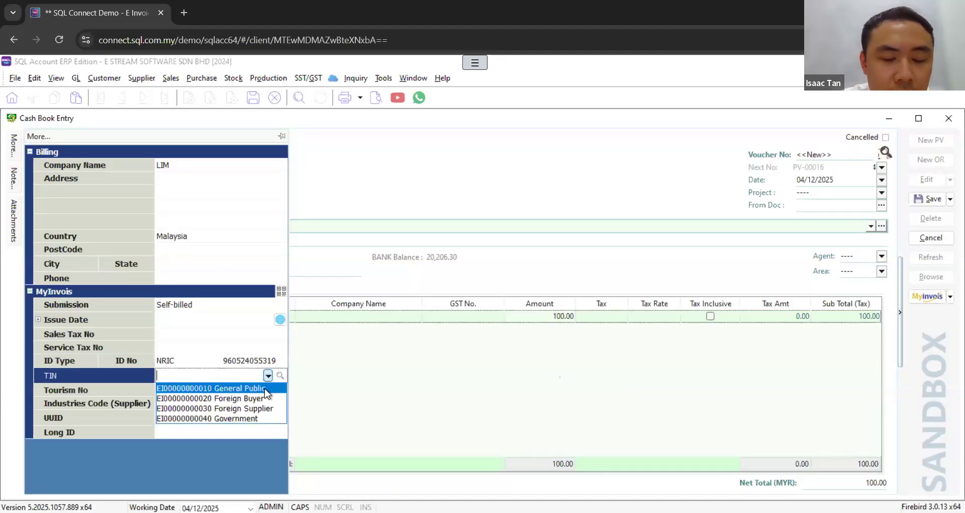
left_click(238, 392)
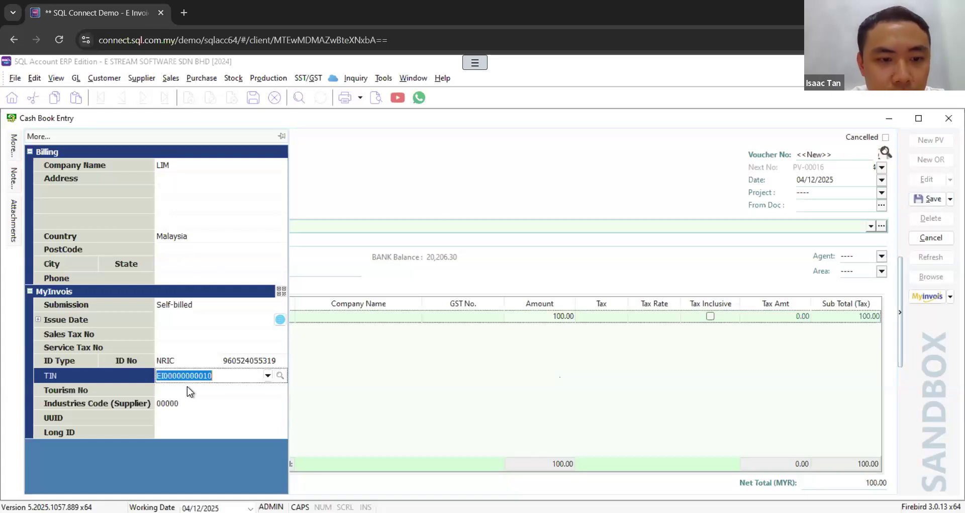
Step: Save the payment voucher and submit it as a sandbox e-invoice
left_click(927, 200)
left_click(950, 298)
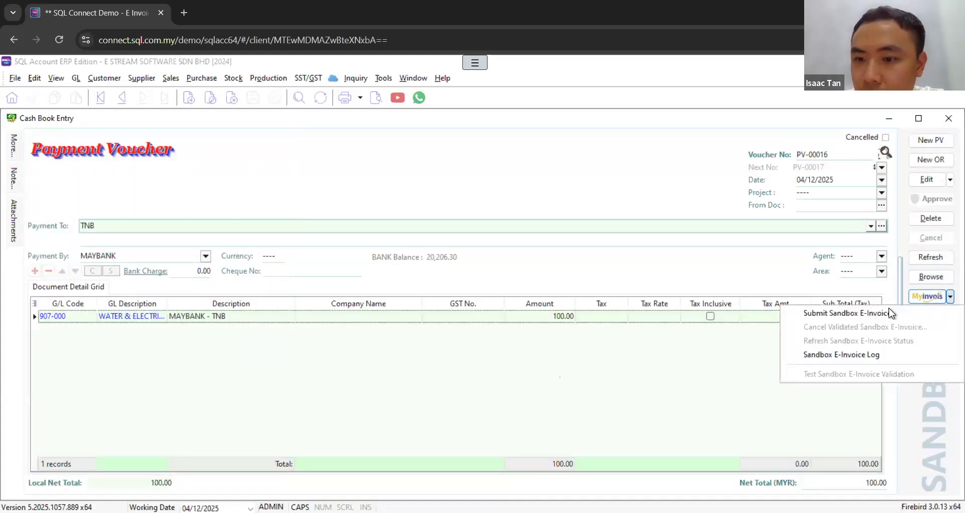
left_click(873, 313)
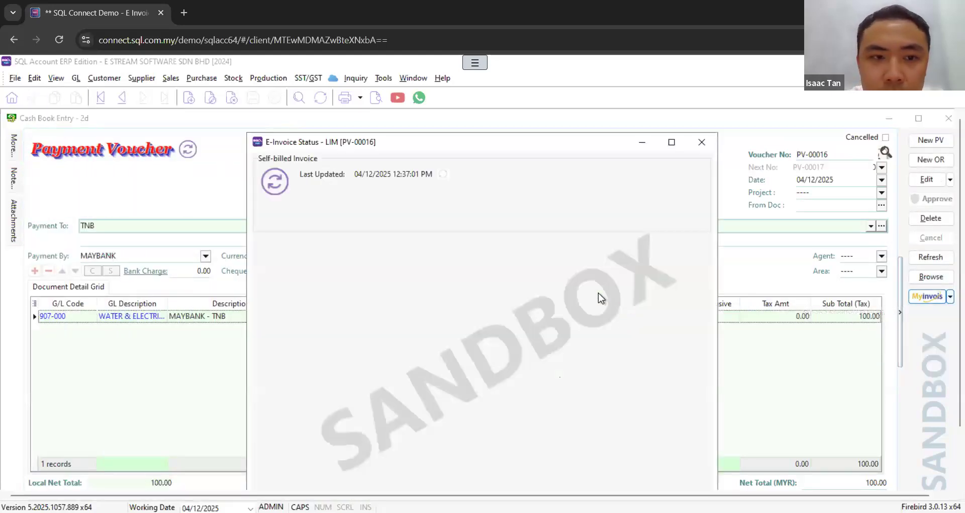
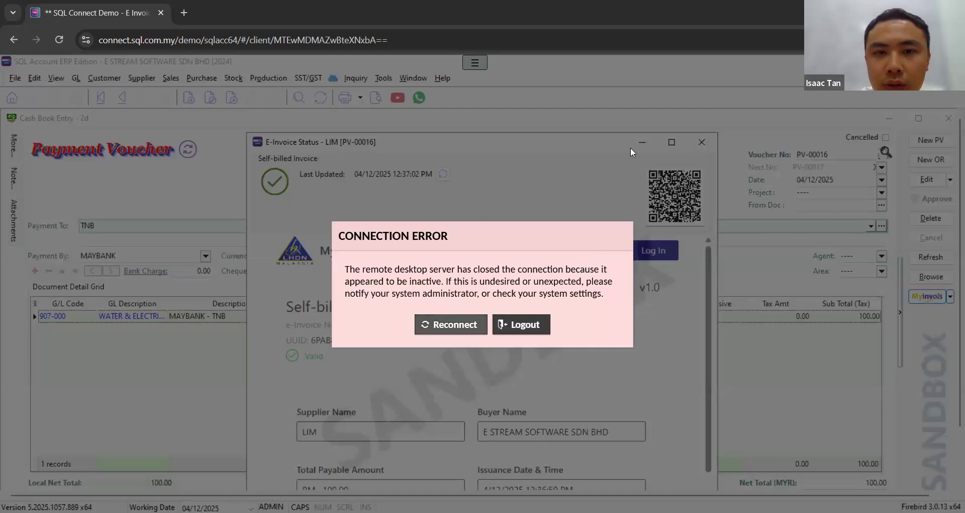
Step: Reconnect to the remote SQL Account demo session
left_click(451, 325)
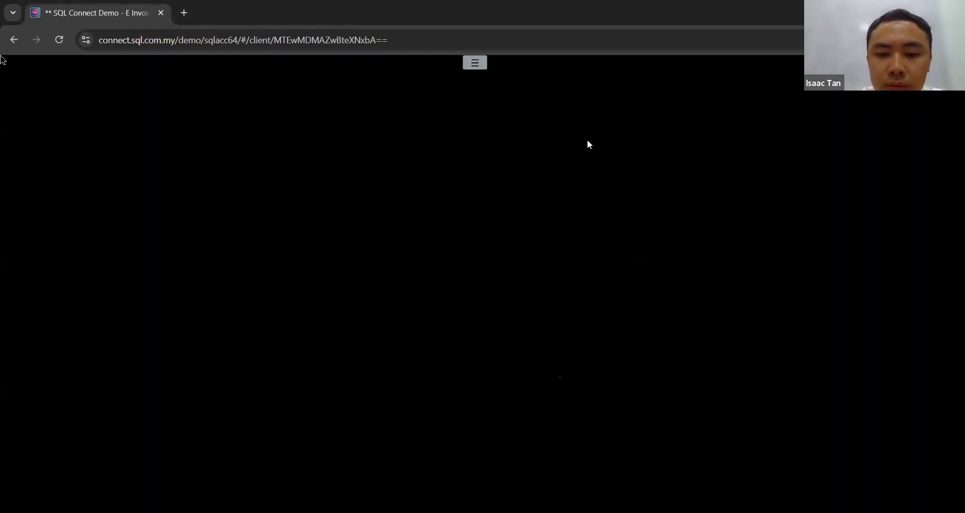